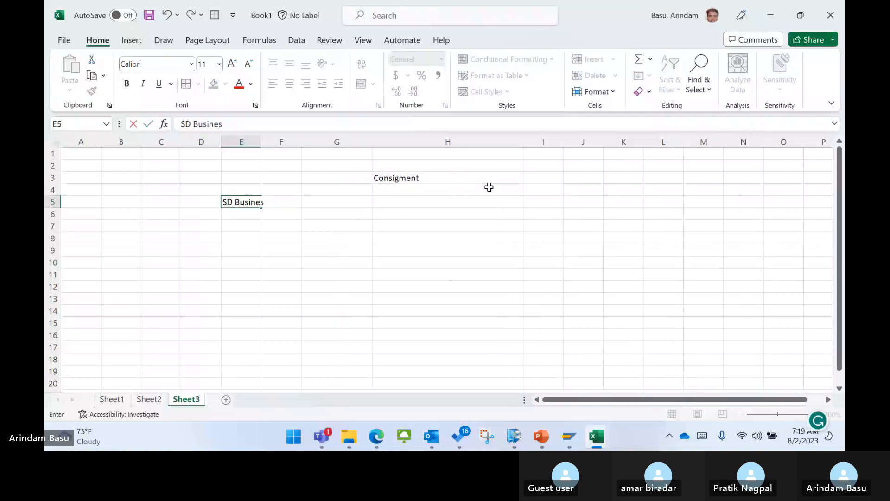
- Complete the heading "SD Business Process" in cell E5 and widen column E to fit it
type("s Process")
left_click(244, 239)
left_click_drag(261, 142, 324, 142)
- Add the first list entry below the heading, with number 1 in D6 and "3rd Party Sales" in E6
left_click(211, 211)
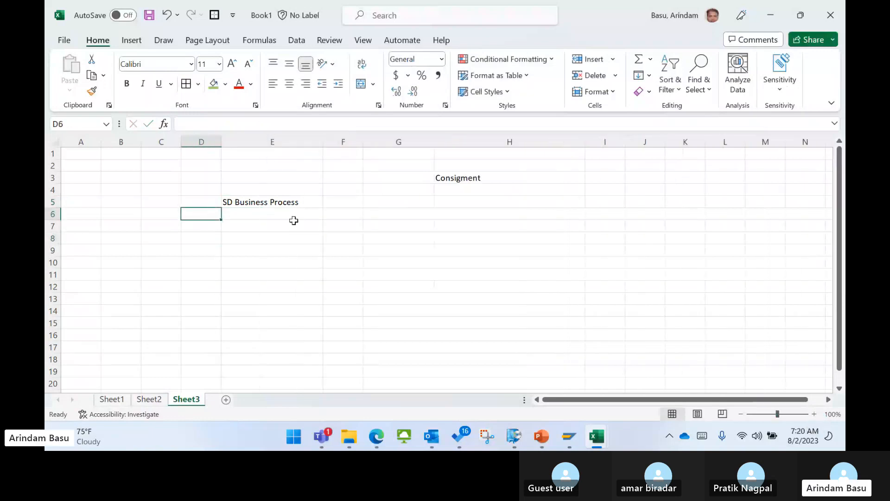
type("1")
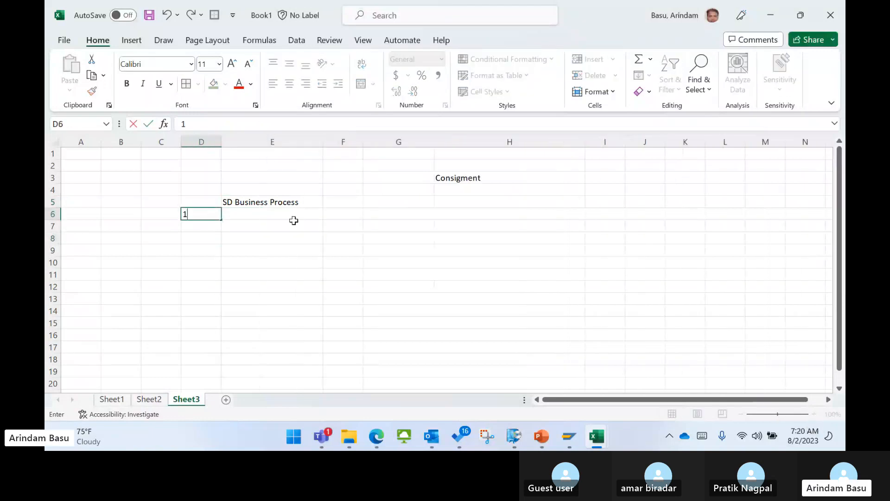
key("Tab")
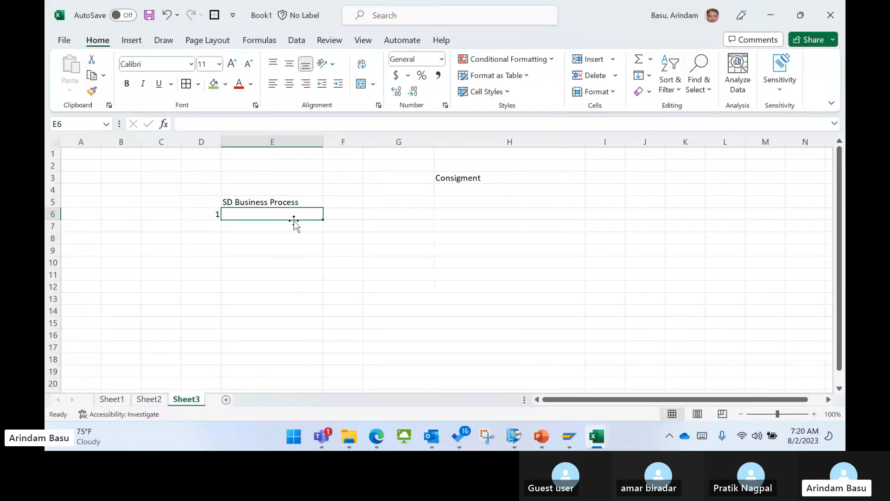
type("3rd ")
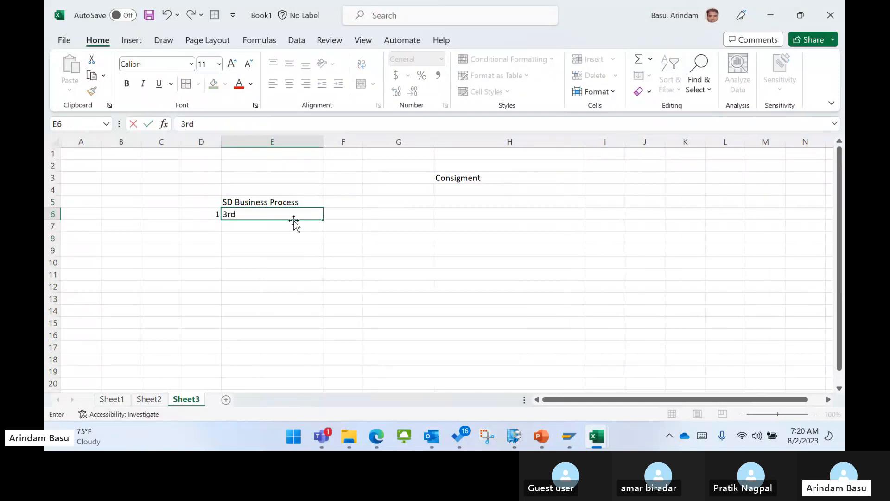
type("Part")
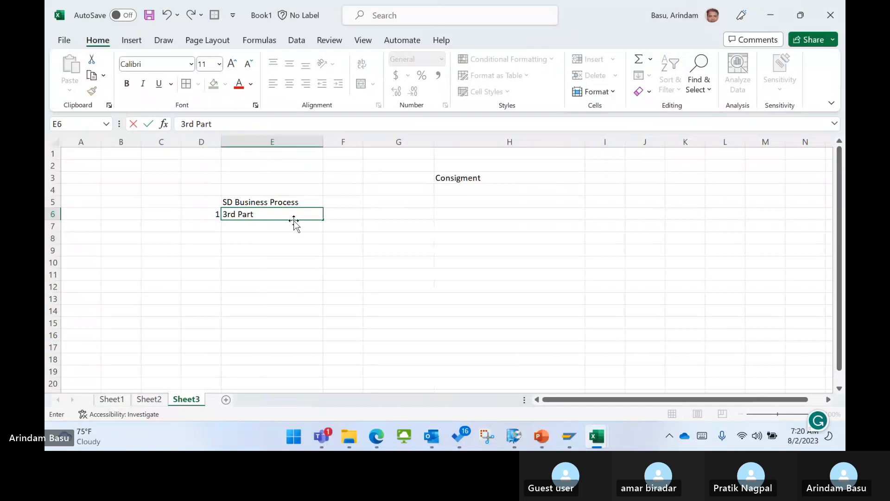
type("y Sales")
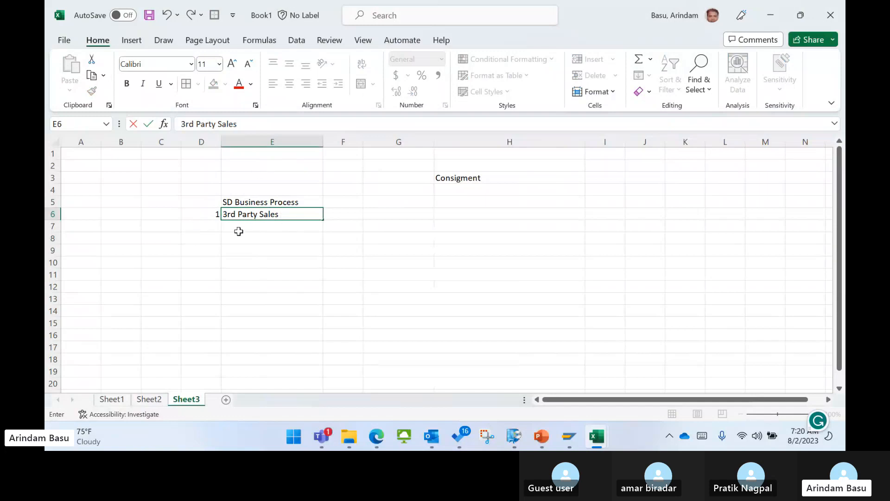
- Add the second list entry, with number 2 in D7 and "Standard OTC Process" in E7
left_click(212, 227)
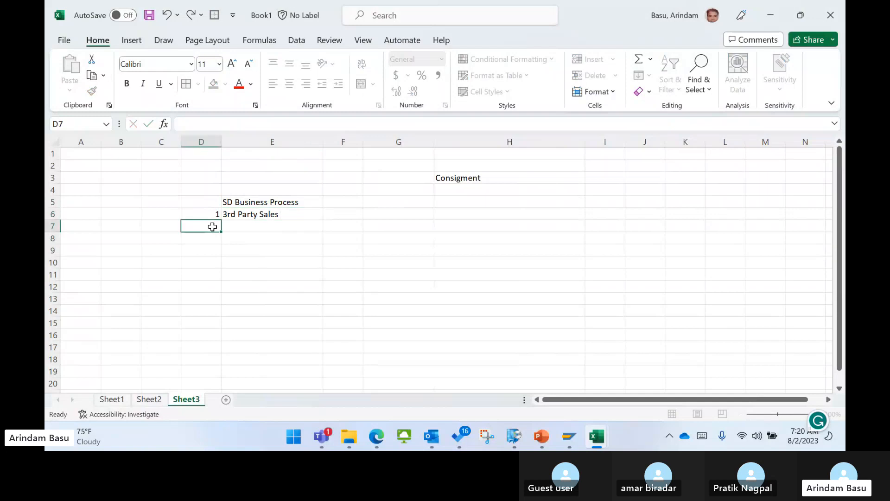
type("2")
left_click(274, 227)
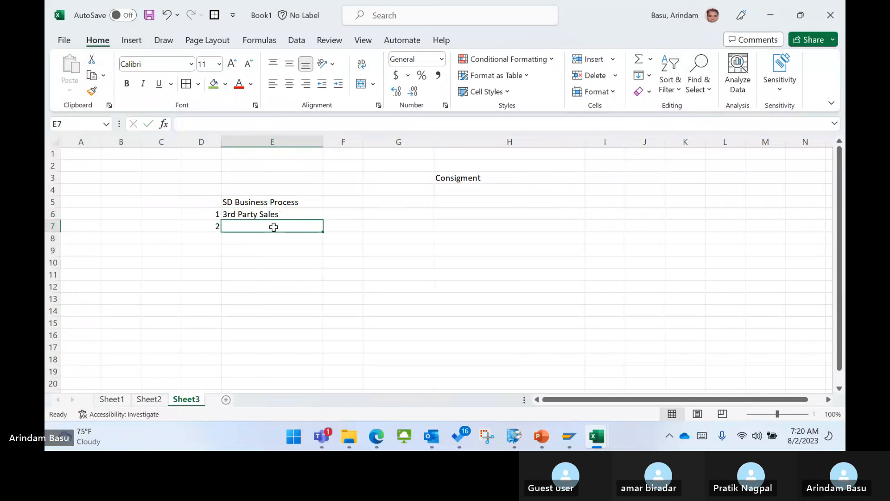
type("Nor")
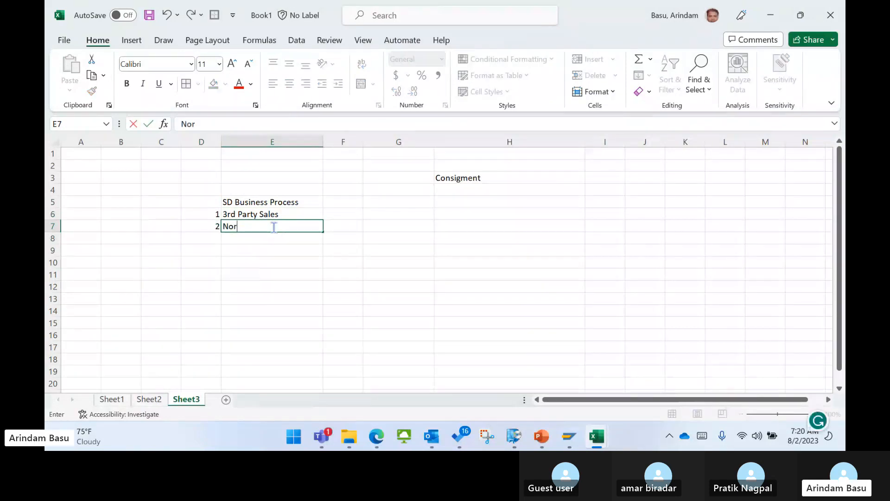
key("BackSpace")
key("BackSpace")
key("BackSpace")
type("Sta")
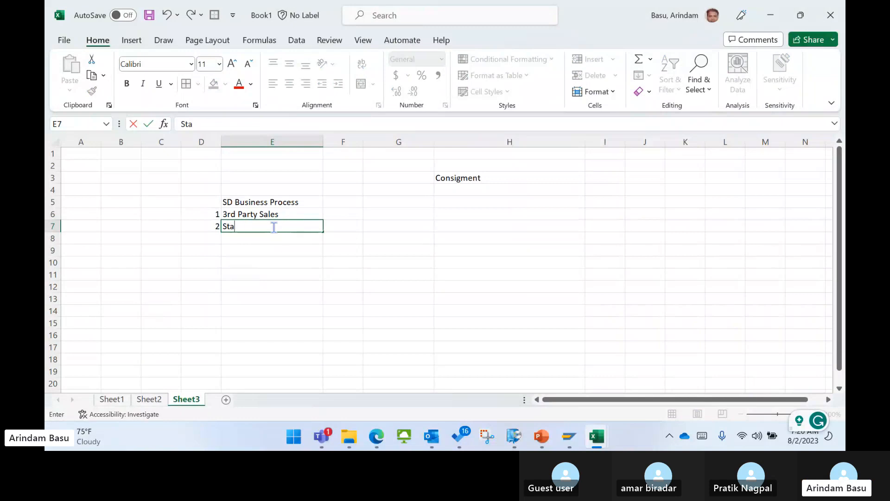
type("nda")
key("BackSpace")
key("BackSpace")
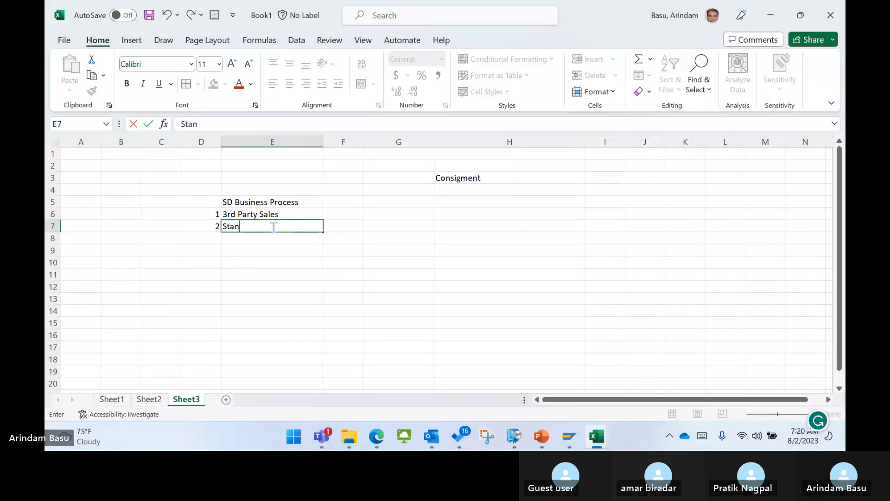
type("dard O")
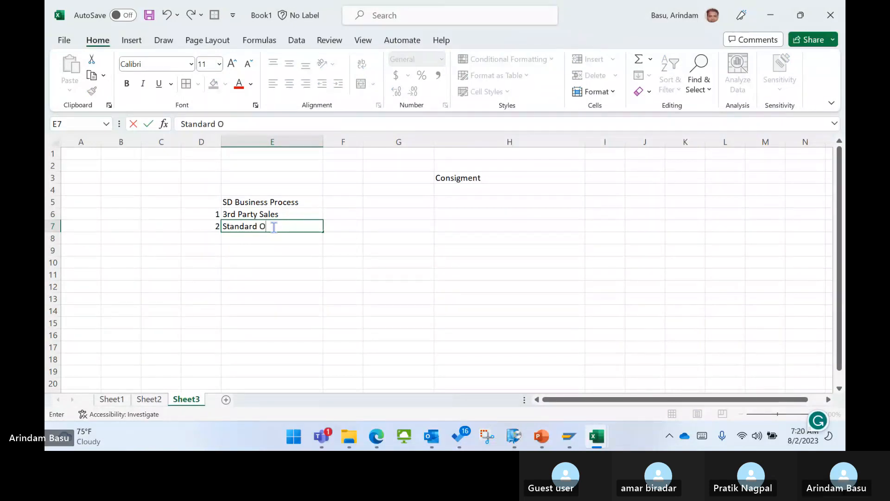
type("TC Process")
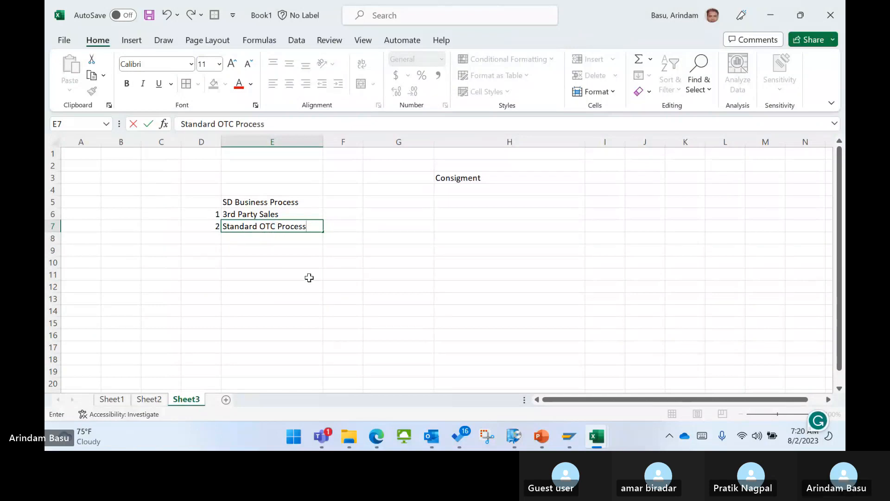
left_click(302, 277)
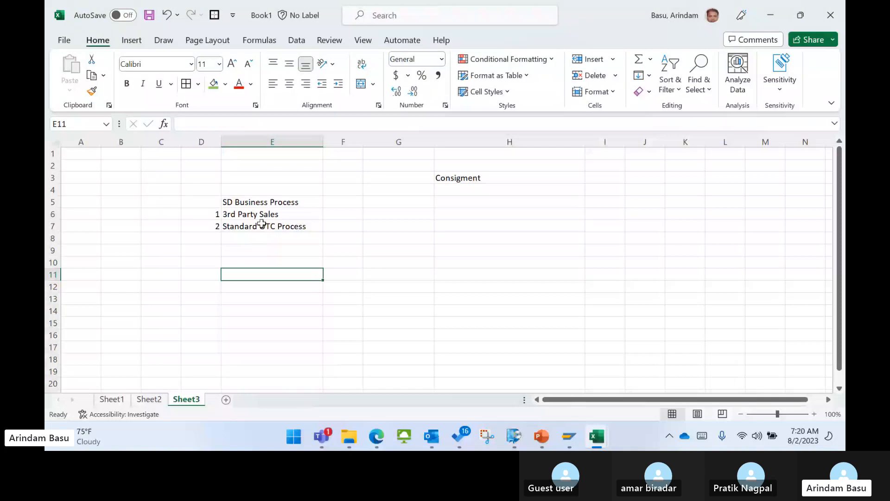
- Add the third list entry, with number 3 in D8 and "Consigment" in E8
left_click(211, 237)
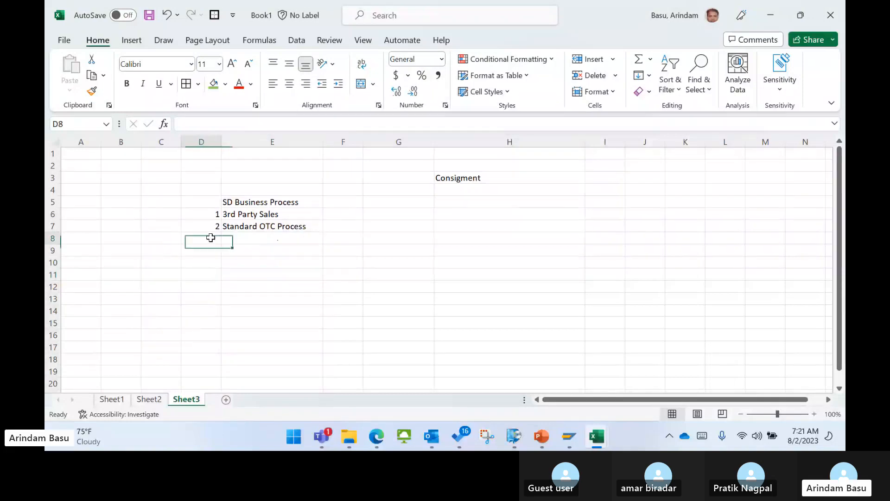
type("3")
key("Tab")
type("Consigment")
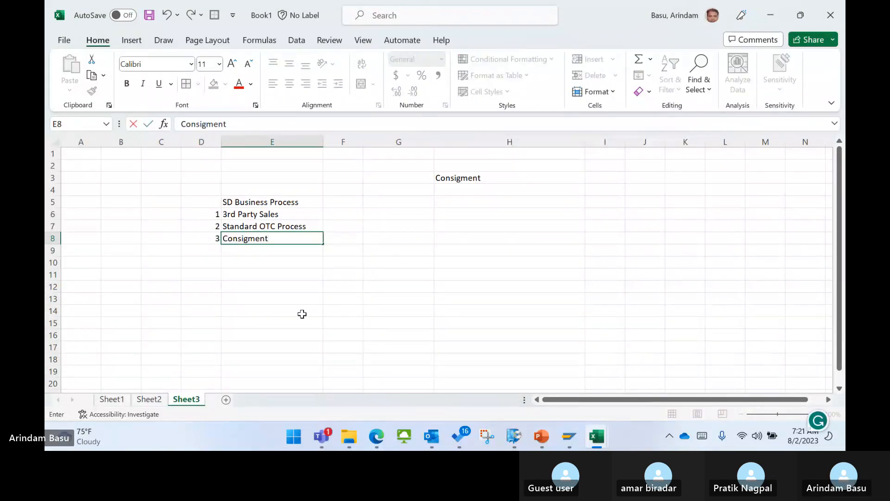
left_click(255, 275)
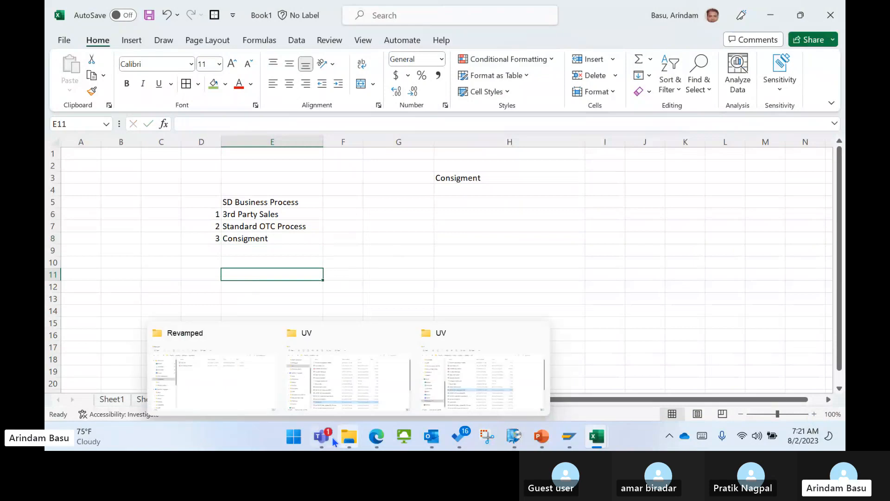
- Check the SD_Consignment Skype call in the Edge browser and return to the Book1 workbook in Excel
left_click(581, 288)
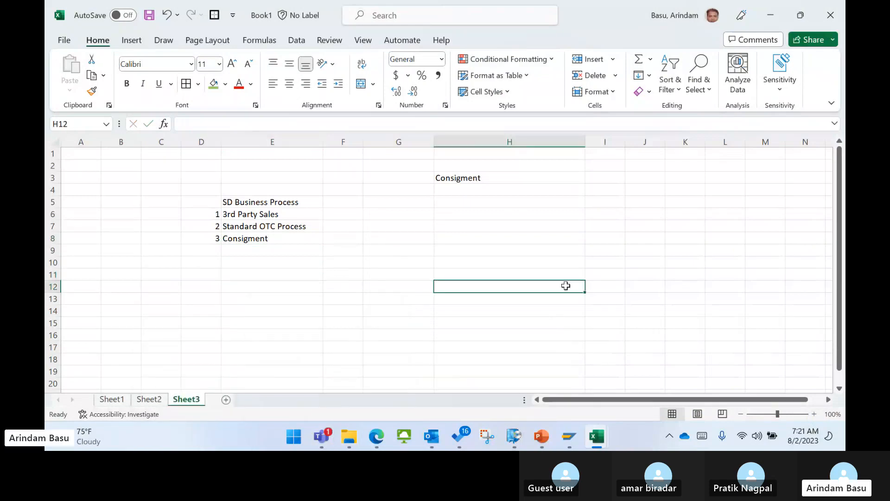
mouse_move(327, 445)
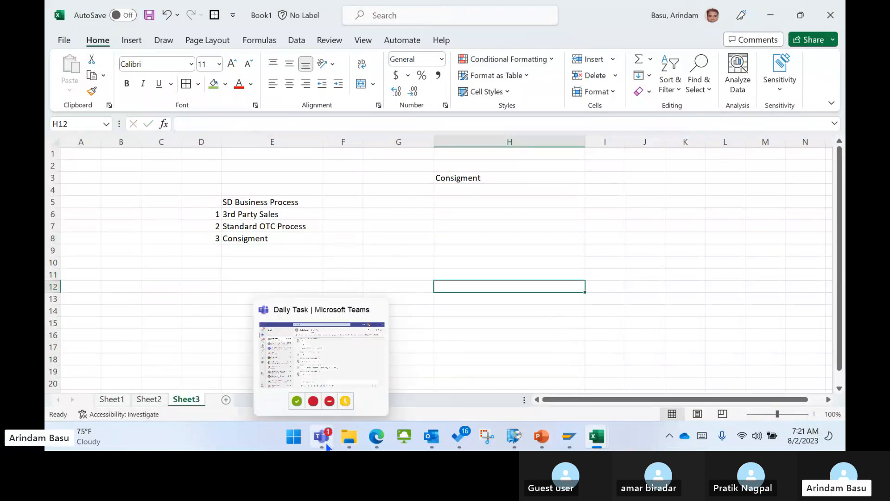
left_click(338, 357)
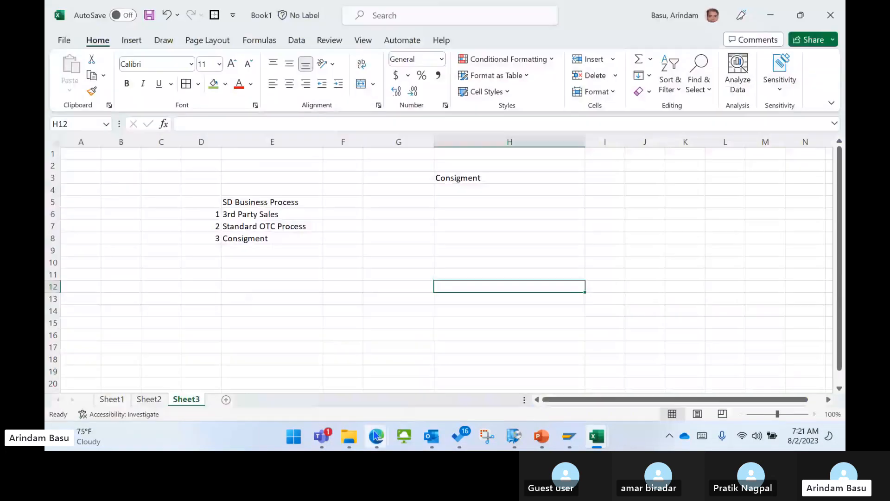
mouse_move(376, 436)
left_click(343, 334)
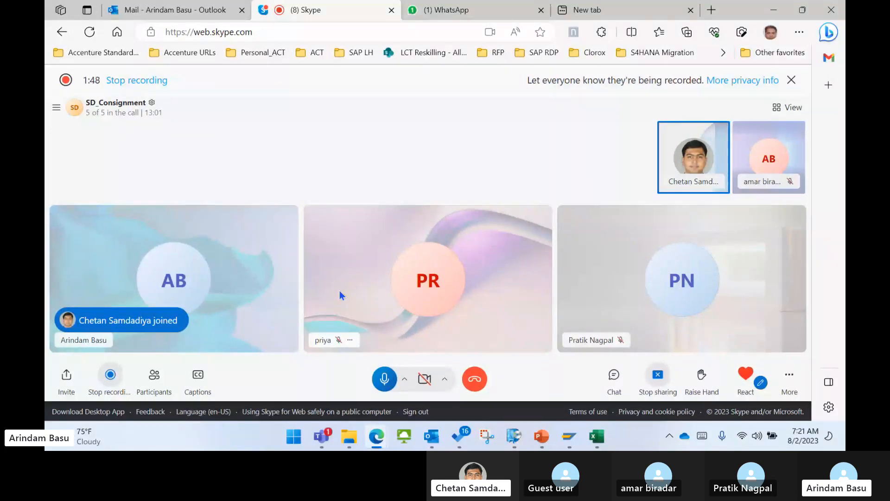
mouse_move(349, 436)
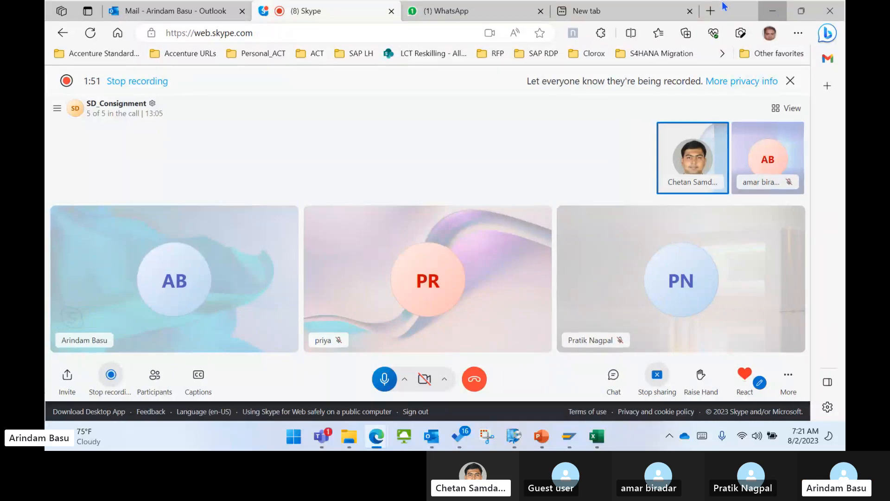
left_click(772, 11)
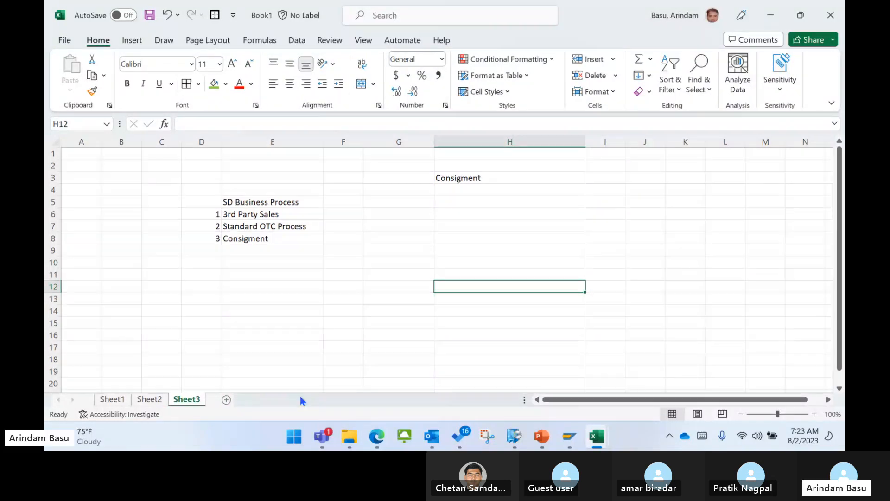
mouse_move(320, 435)
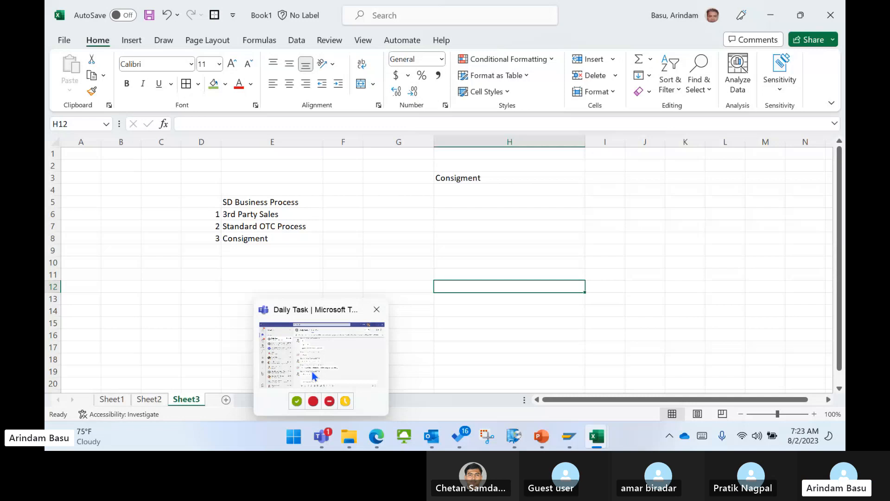
mouse_move(376, 435)
left_click(344, 397)
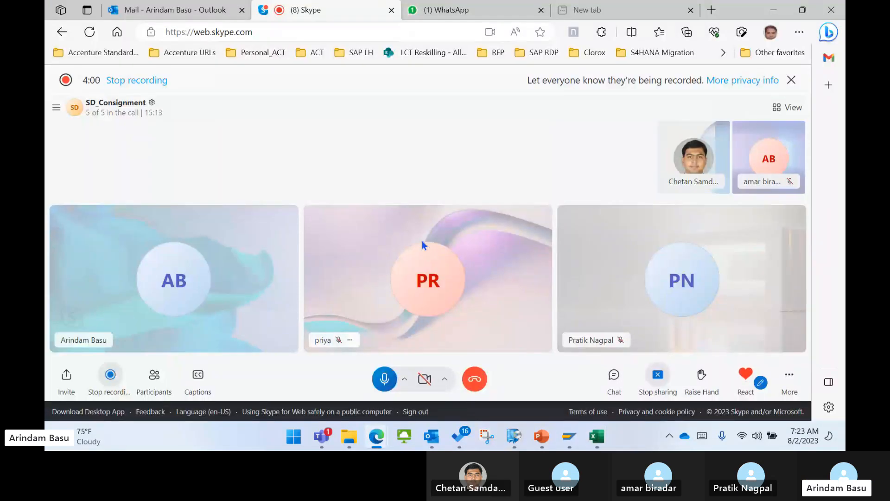
mouse_move(604, 445)
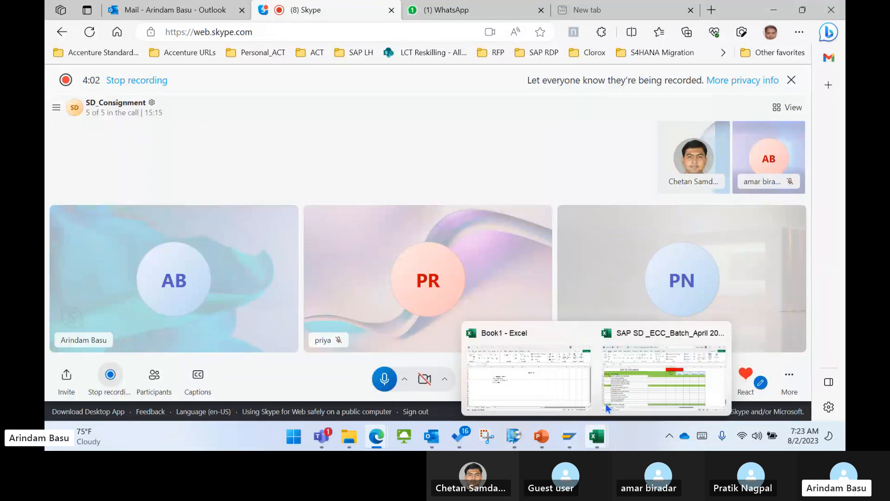
left_click(561, 395)
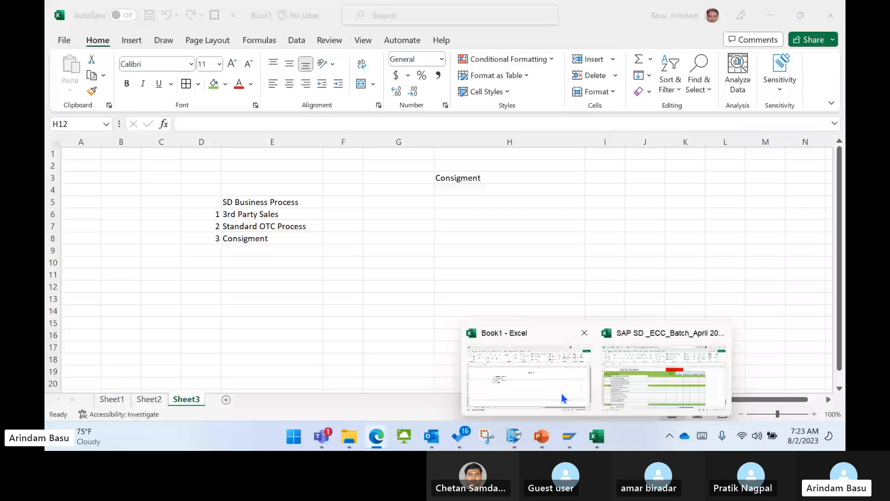
left_click(561, 393)
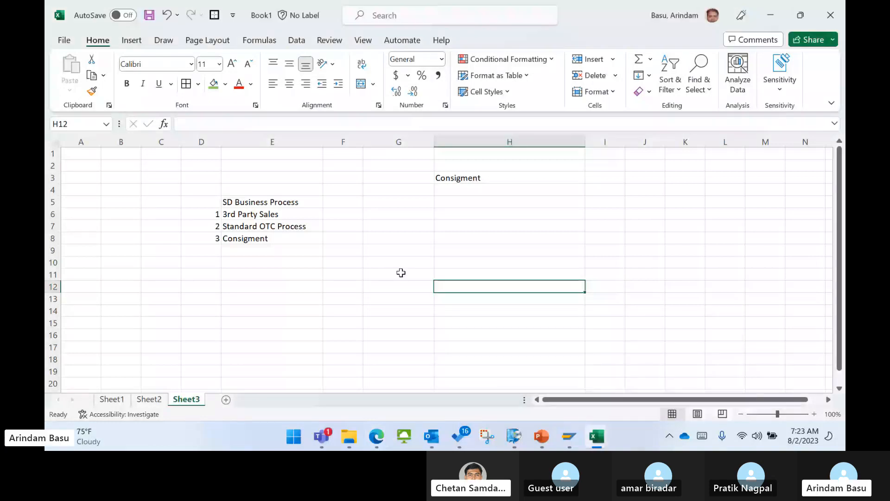
- Add a new worksheet and enter "Sales Order" in E5 and "Delivery" in G5
left_click(226, 400)
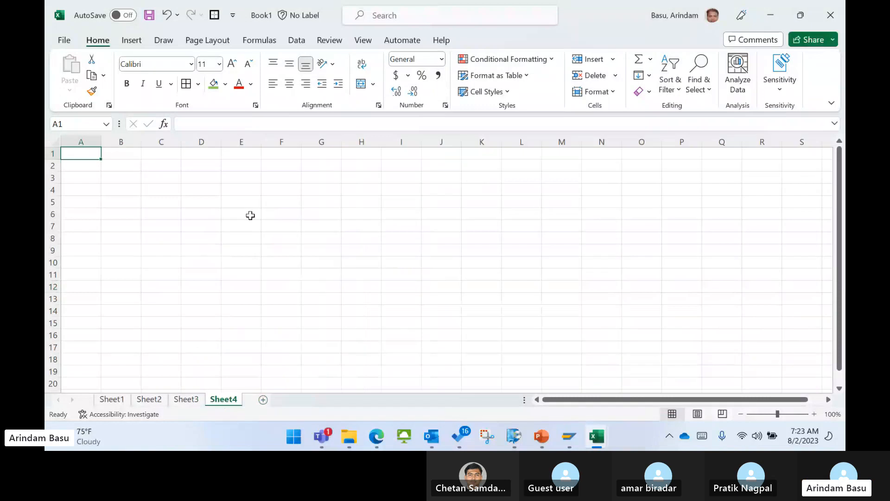
left_click(252, 200)
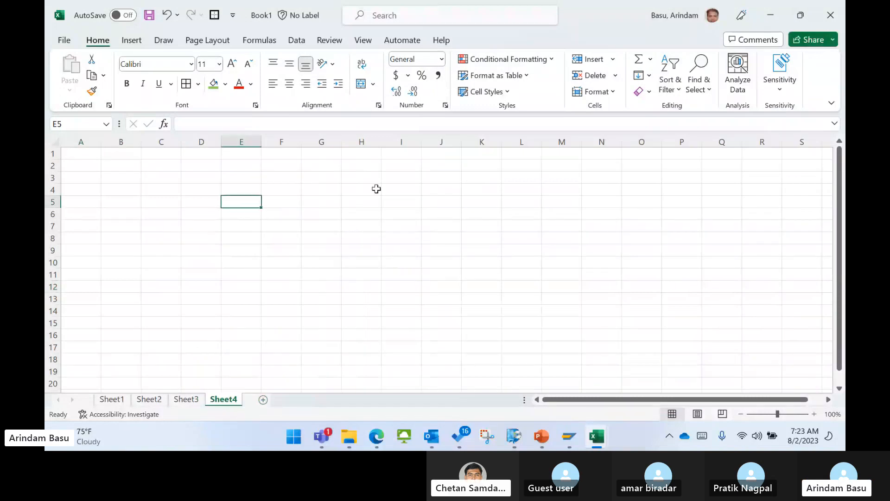
type("Sales ")
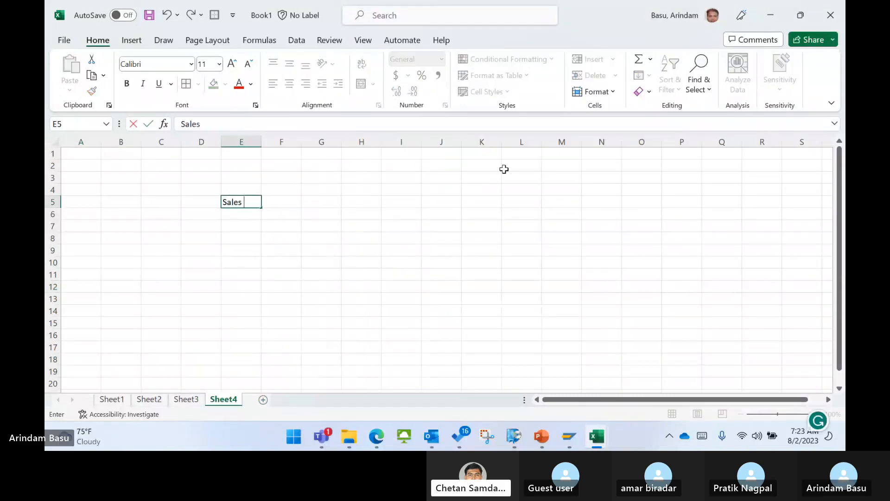
type("Order")
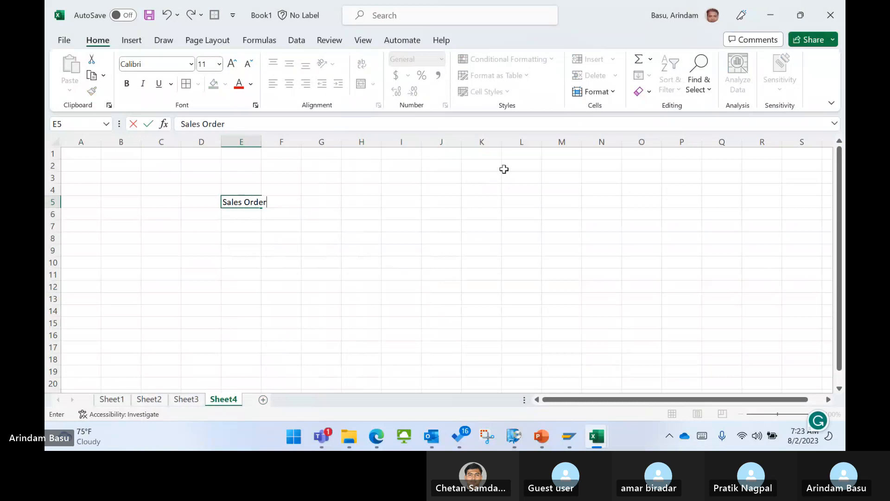
key("Tab")
key("Tab")
type("De")
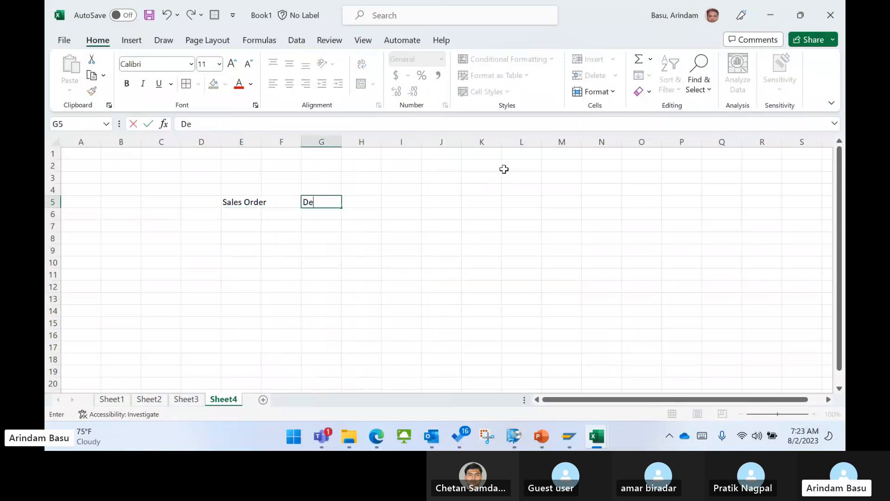
type("livery")
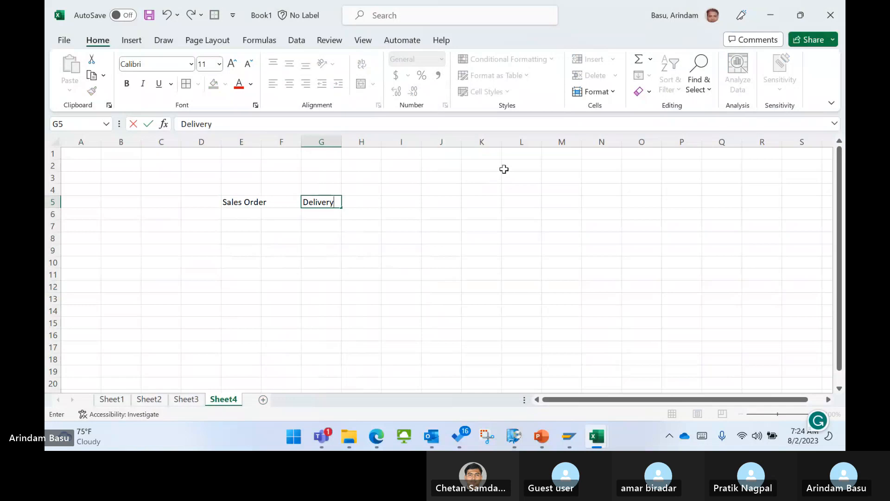
- Enter "Invoicing" in I5 and widen column E to fit the Sales Order text
key("Tab")
key("Tab")
type("In")
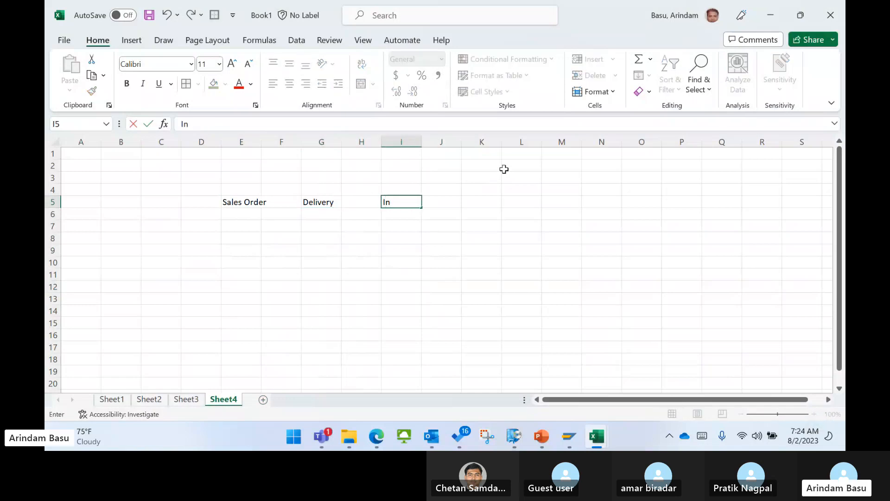
type("voicing")
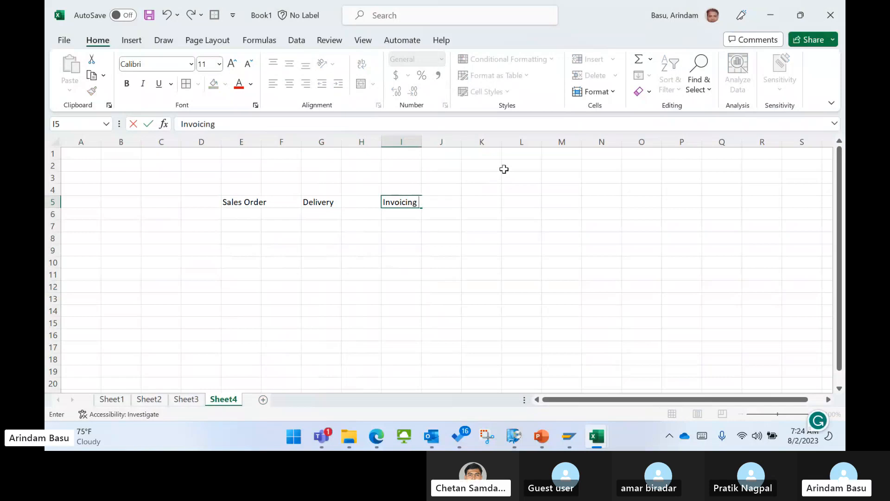
left_click(317, 225)
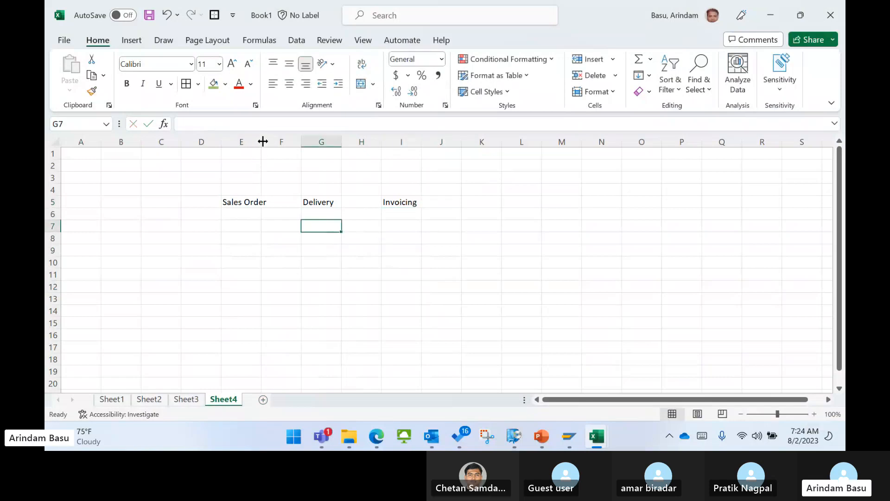
left_click_drag(262, 141, 289, 153)
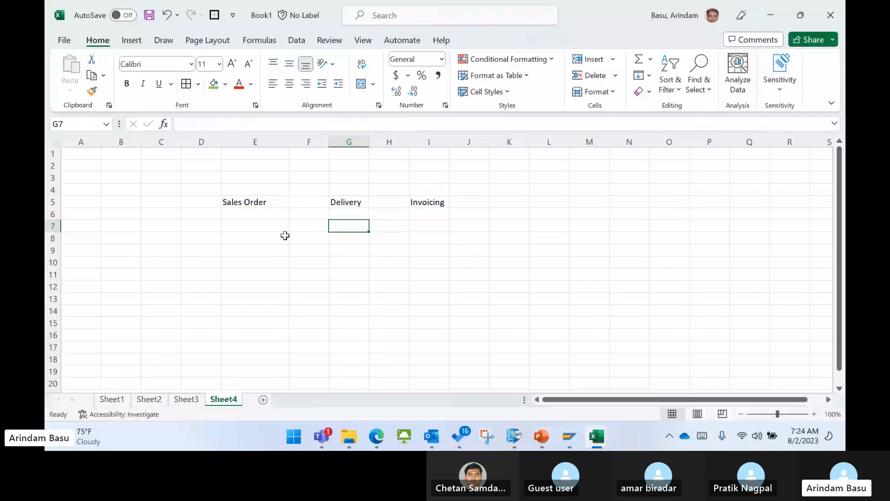
- Enter "Standard Process" in C5 and widen column C to fit the text
left_click(260, 202)
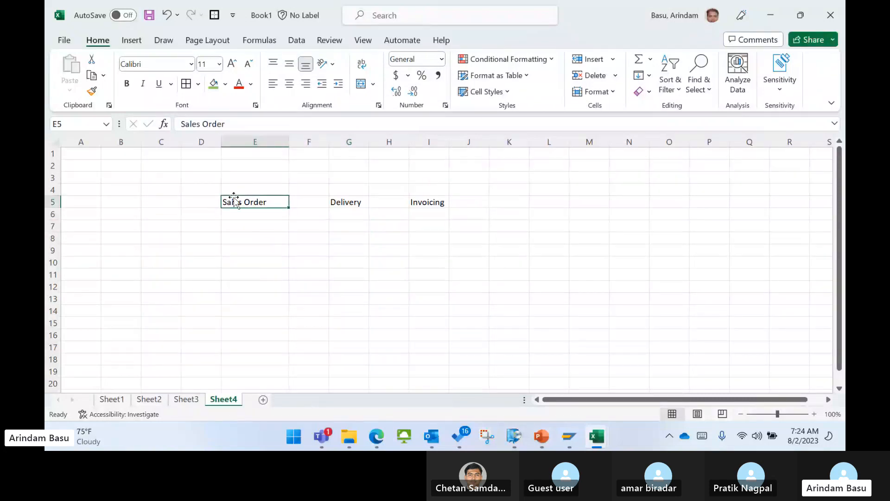
left_click(162, 208)
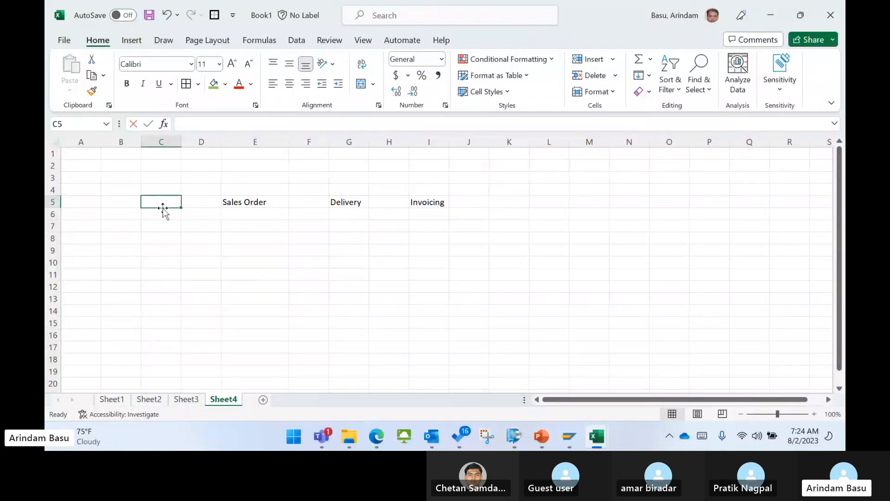
type("Standard")
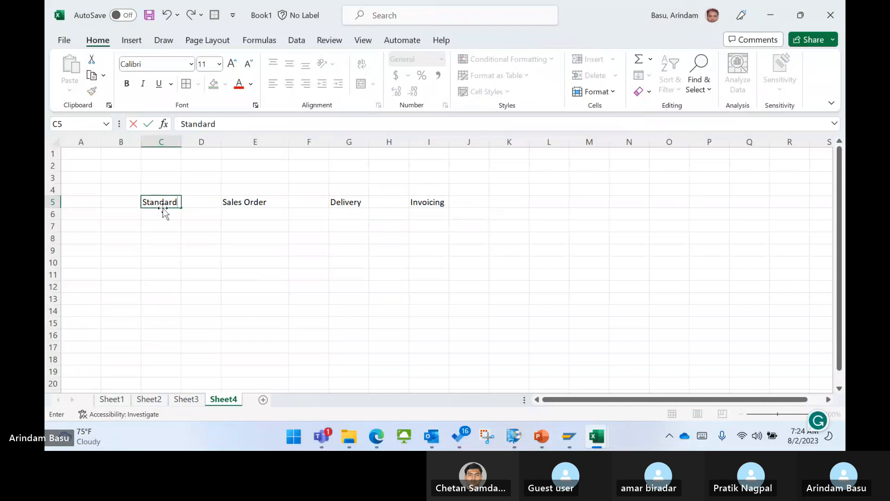
type(" Proocess")
left_click(195, 225)
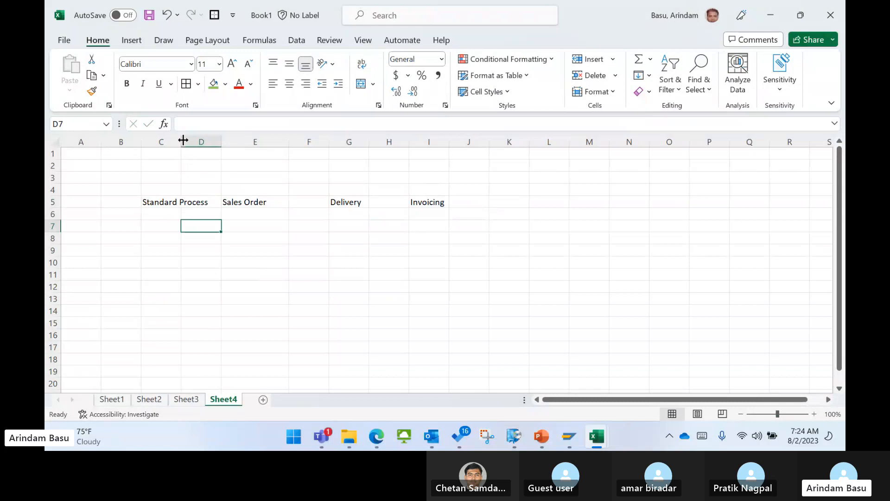
left_click_drag(181, 142, 219, 142)
- Enter "Consigment" in C6 and "VXI" in L6
left_click(177, 215)
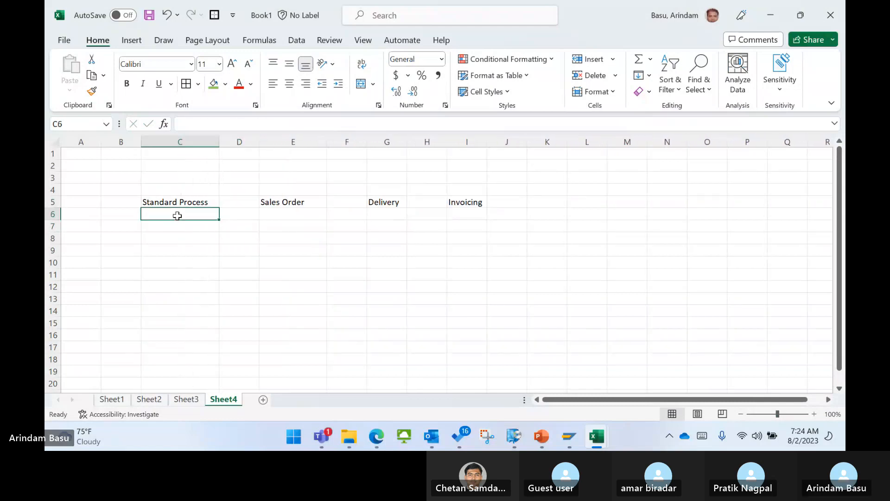
type("Consignment")
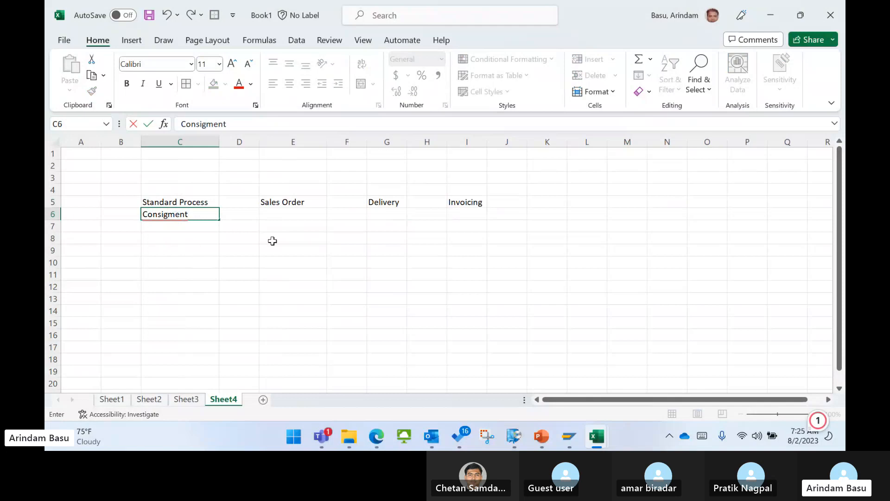
left_click(581, 216)
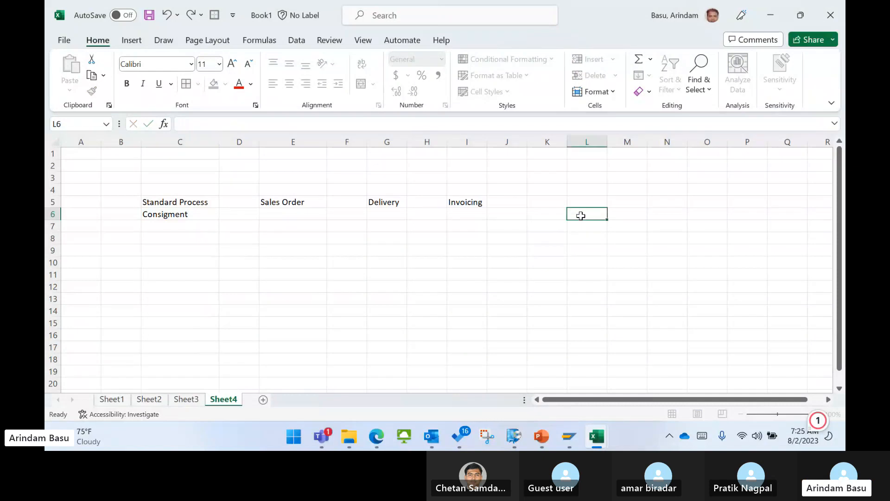
type("ZX")
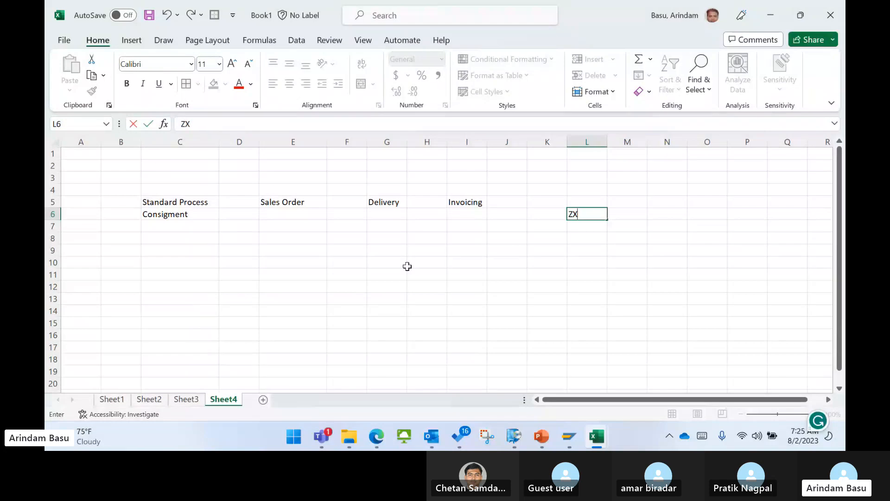
key("BackSpace")
key("BackSpace")
type("VXI")
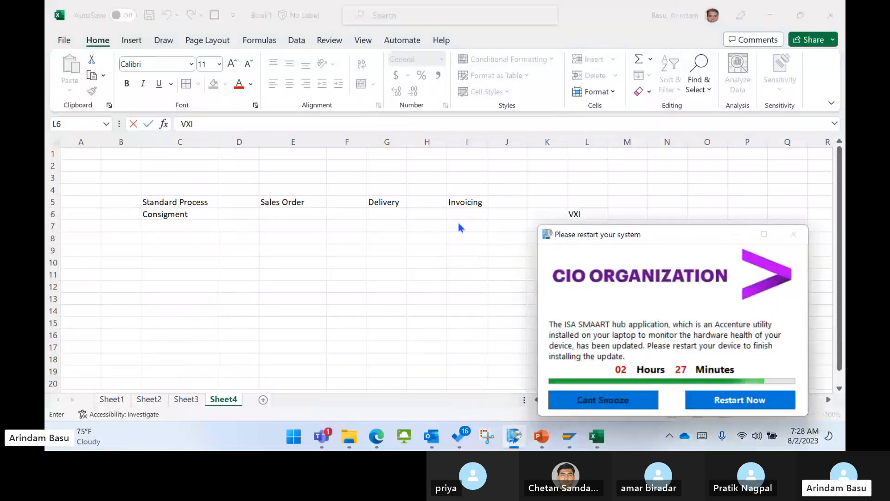
- Minimize the system restart reminder and highlight the stages from Sales Order to Invoicing in row 5
left_click(735, 234)
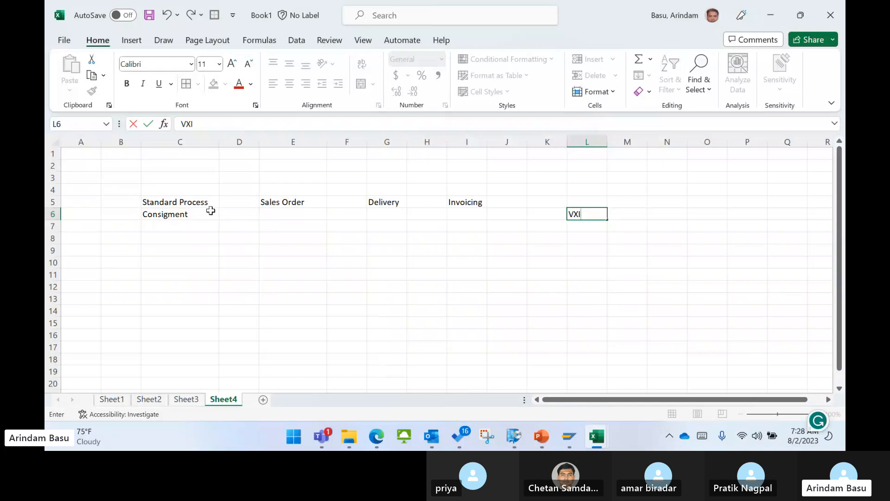
left_click(293, 202)
left_click_drag(341, 203, 477, 203)
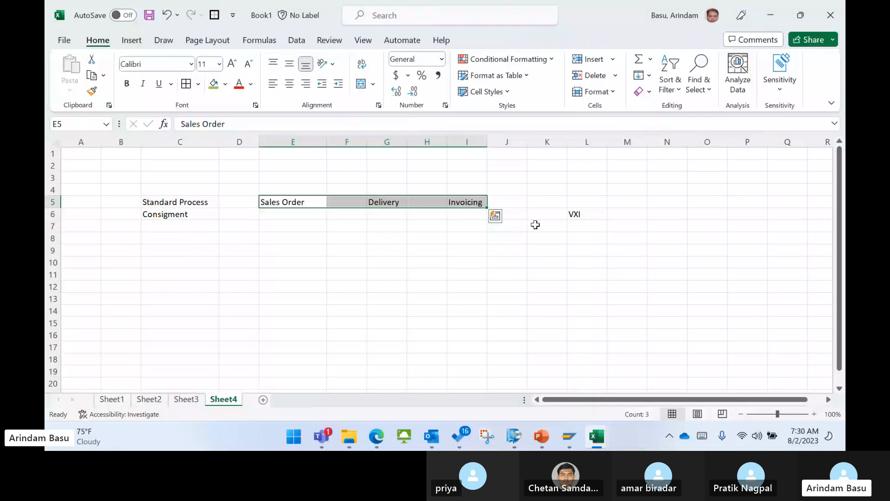
left_click(426, 262)
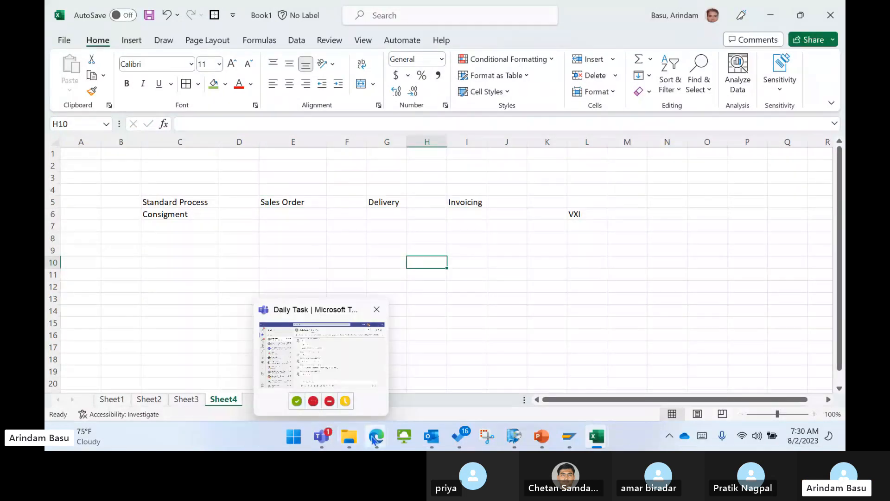
- Check the SD_Consignment Skype call in the Edge browser and return to the Book1 workbook in Excel
mouse_move(374, 438)
left_click(319, 377)
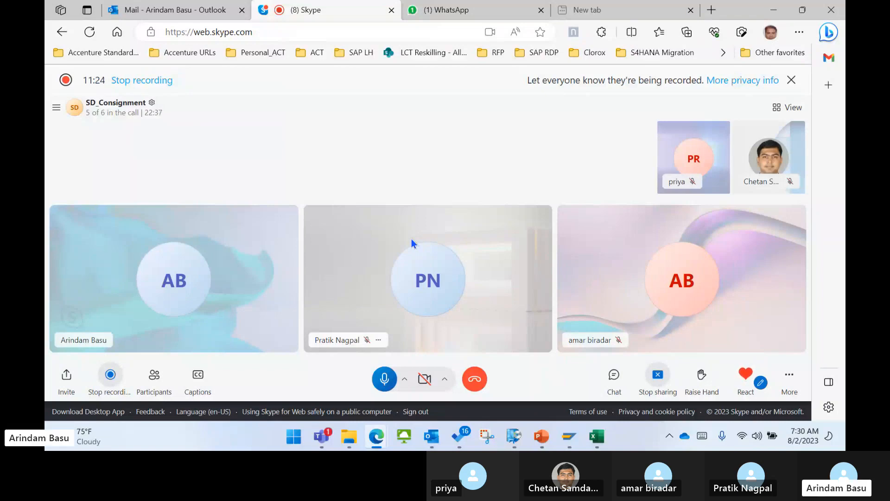
left_click(773, 10)
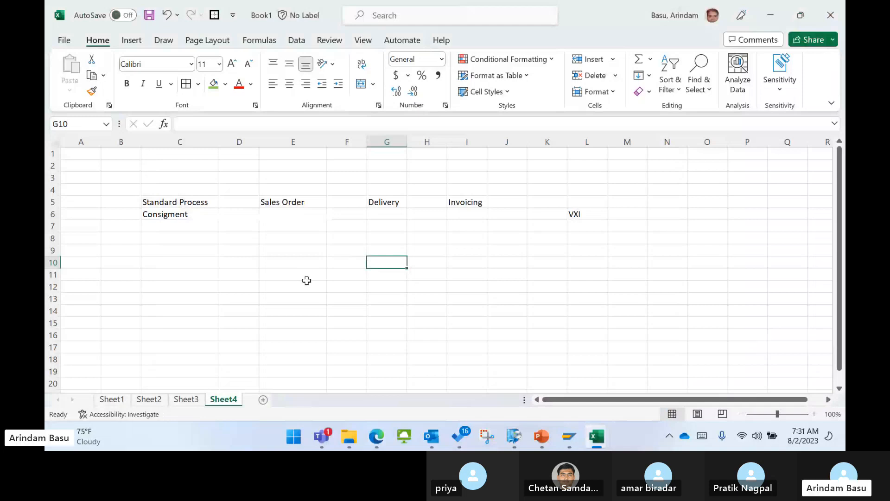
- Clear the contents of C5:L8, removing the process labels and order-to-cash stages
left_click(189, 215)
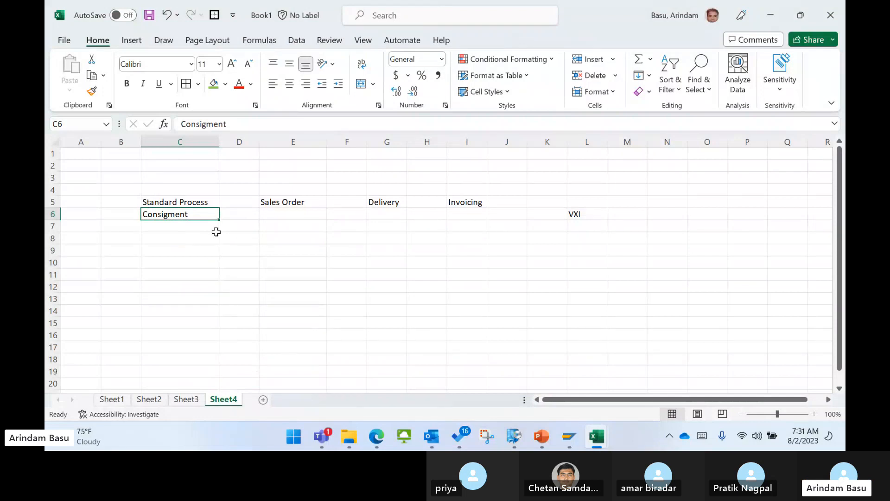
left_click_drag(160, 200, 595, 235)
key("Delete")
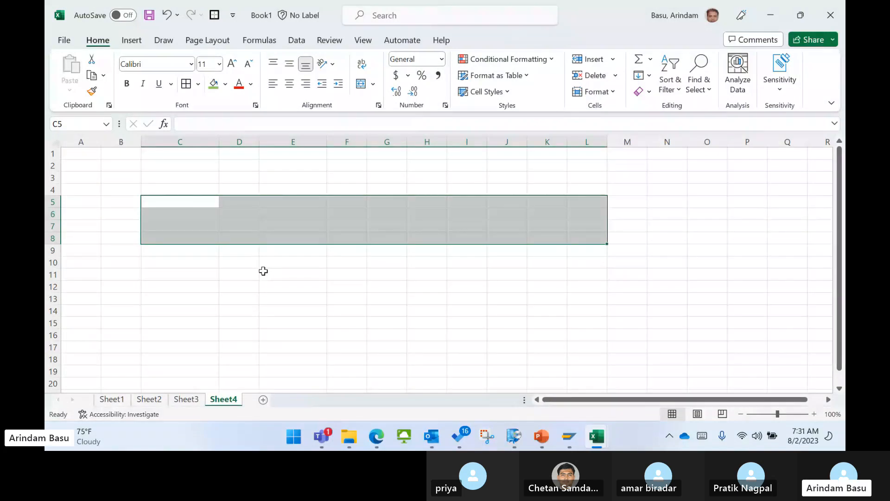
- Enter the heading "Processes" in D6
left_click(239, 213)
type("Pro")
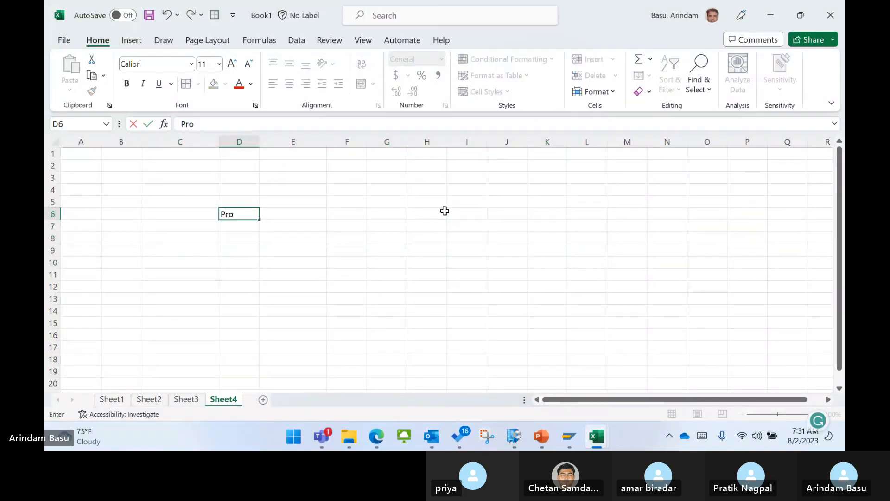
type("cess")
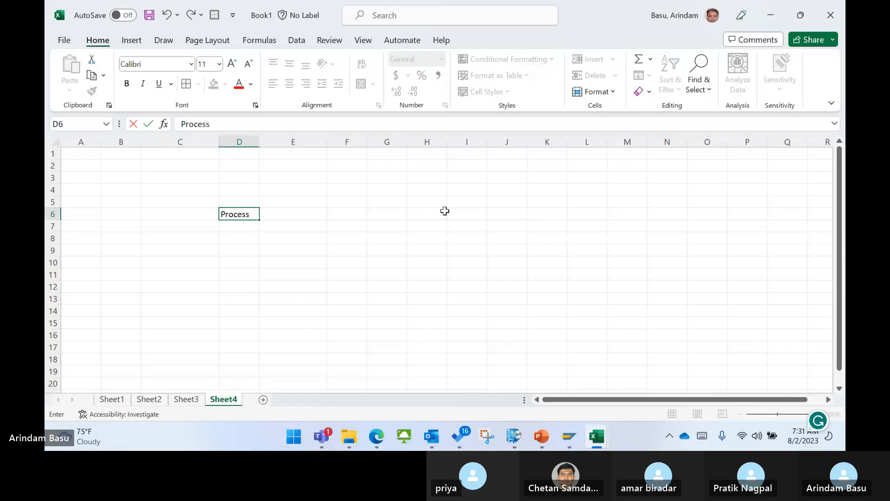
type("es")
key("Return")
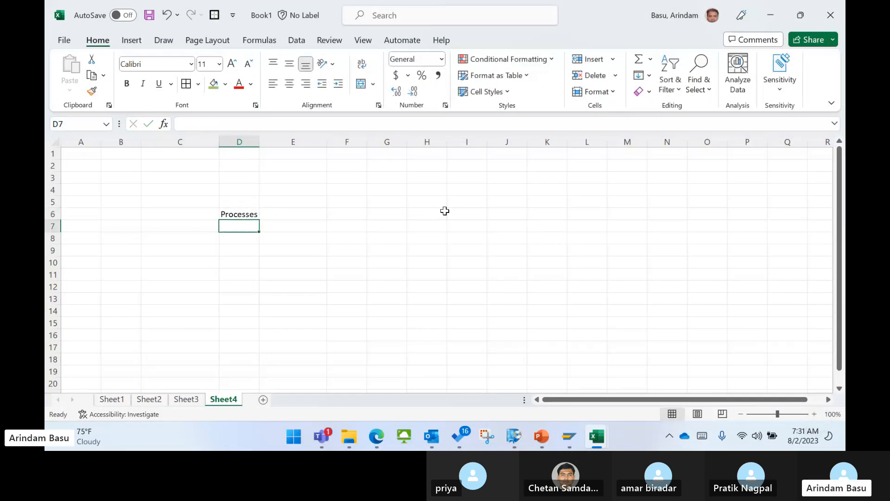
- Add the first process under the heading, with number 1 in C7 and "Consigment Fill up" in D7
key("Left")
type("1")
key("Tab")
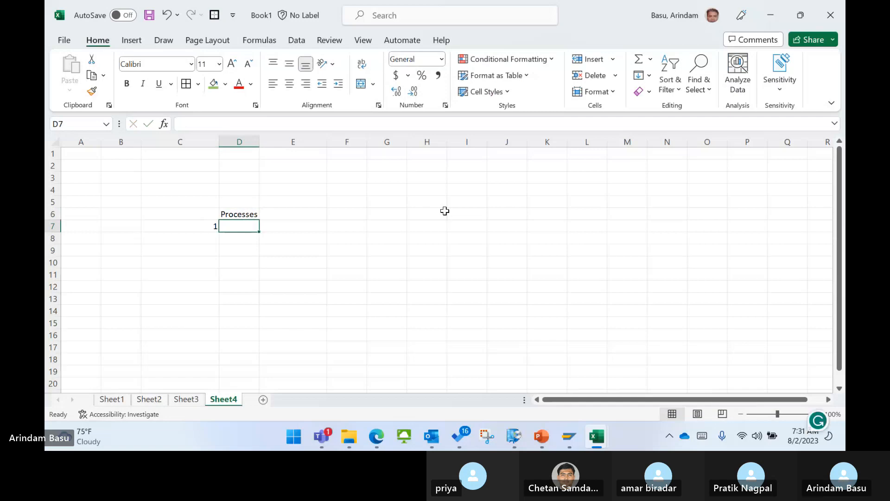
type("Consi")
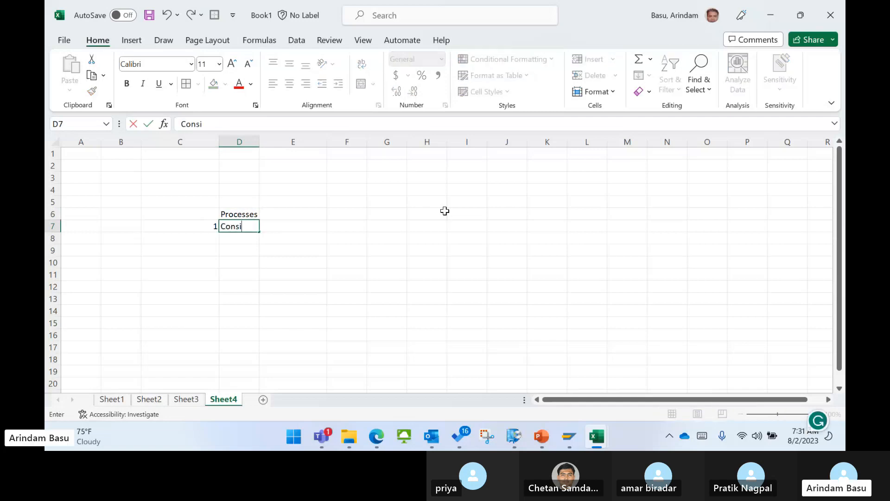
type("gment")
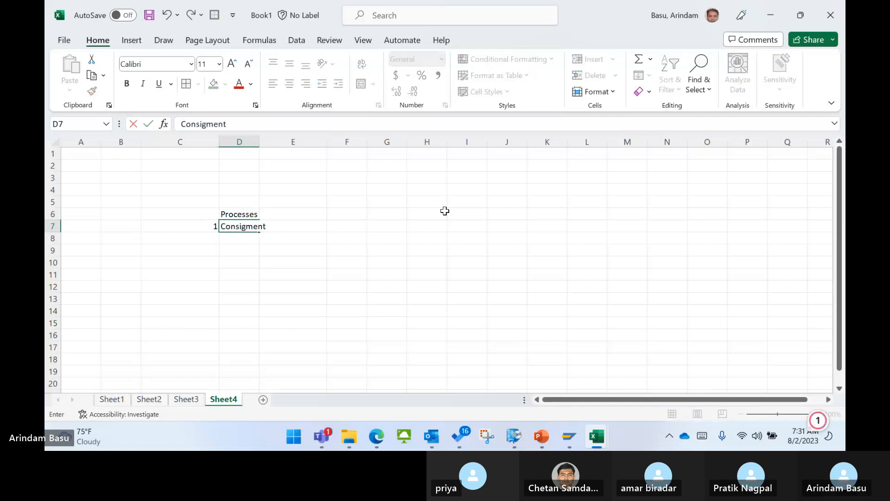
type(" Fill up")
key("Return")
- Add the second process, with number 2 in C8 and "Consigment Pick up" in D8
key("Left")
type("2")
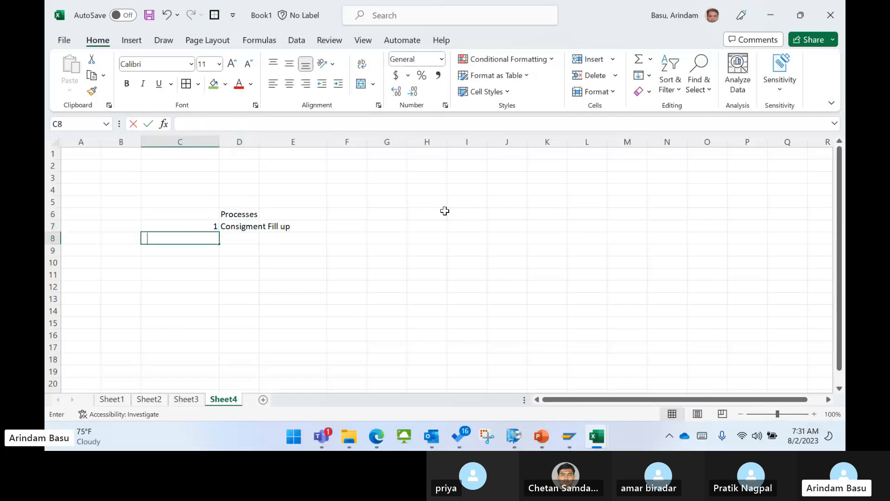
key("Tab")
type("Consigm")
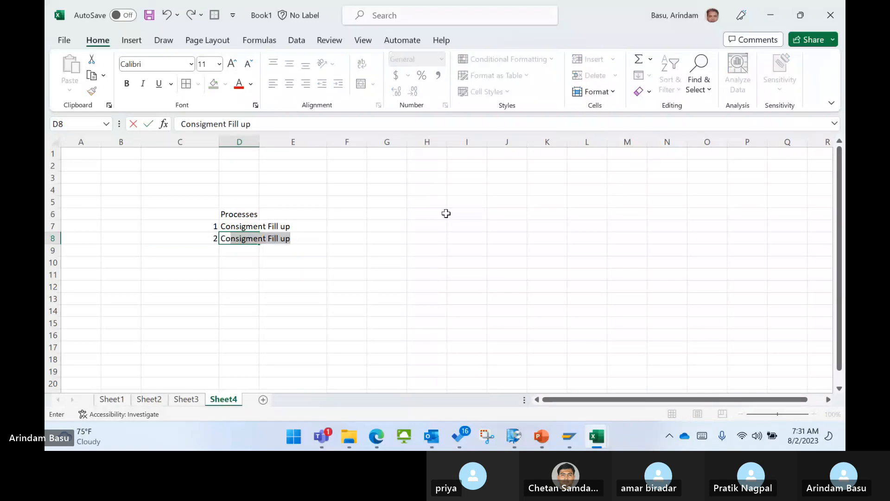
type("ent")
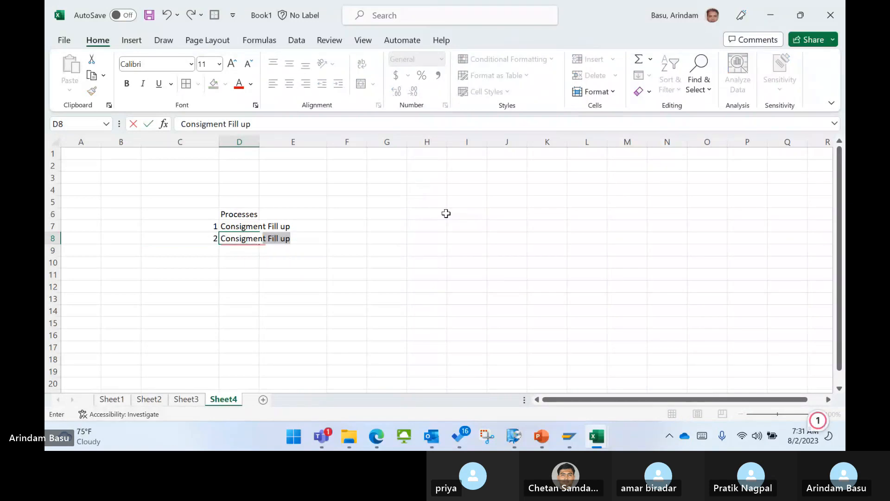
type(" Pic")
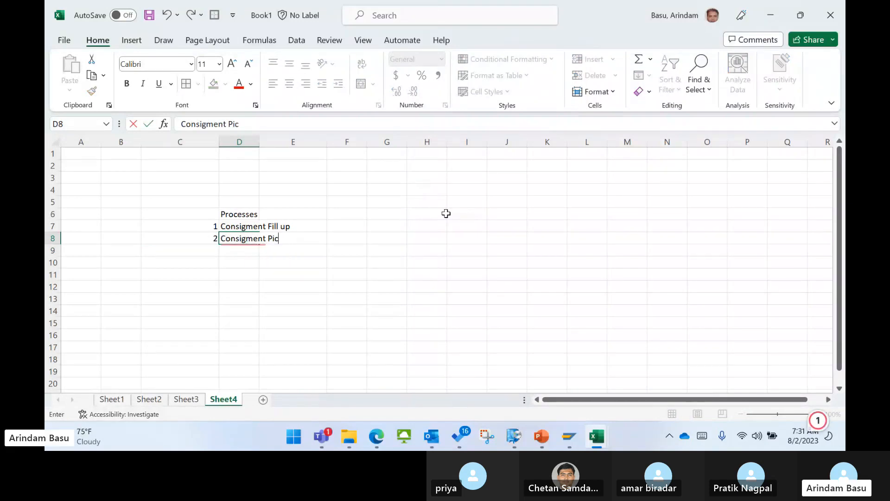
type("k up")
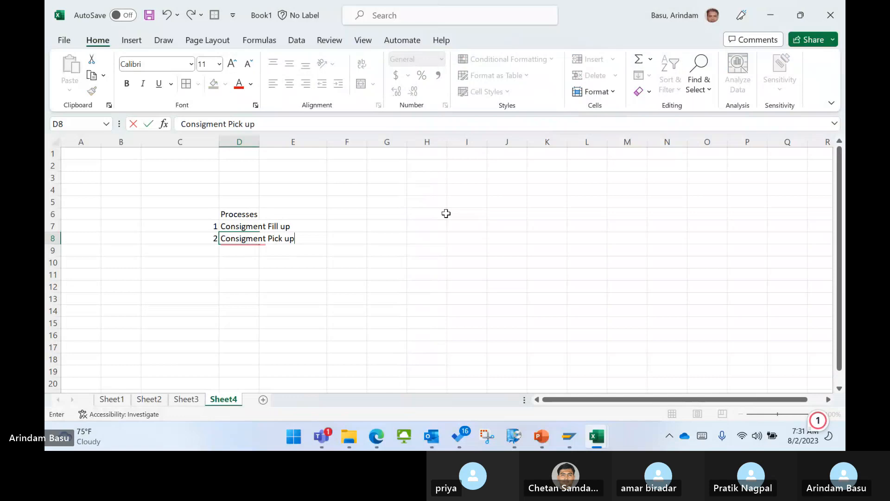
key("Return")
- Add the third process, with number 3 in C9 and "Consigment Issue" in D9
type("3")
key("Tab")
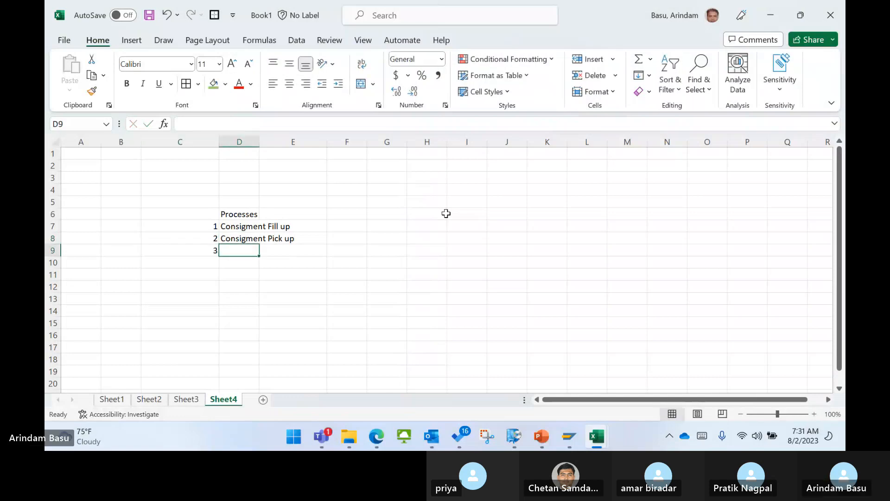
type("Consi")
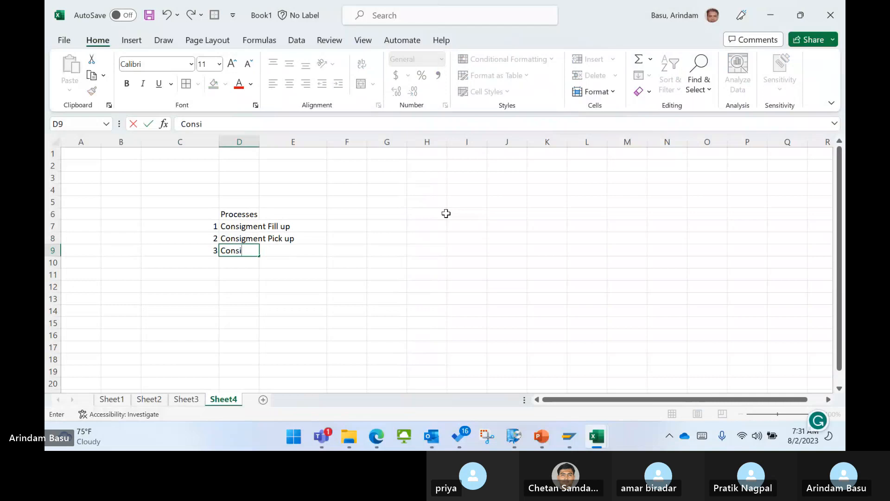
type("gment")
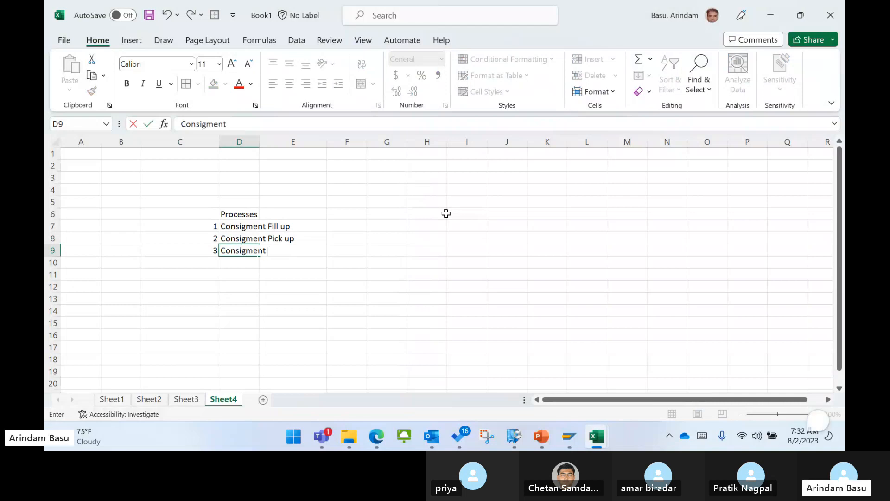
type(" Issue")
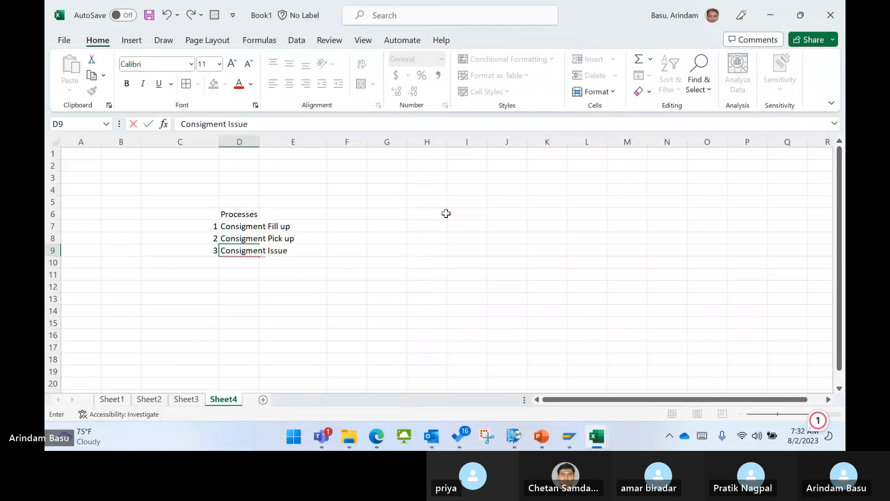
- Add the fourth process, with number 4 in C10 and "Consigment Return" in D10, and widen column D to fit the process names
key("Return")
key("Left")
type("4")
key("Right")
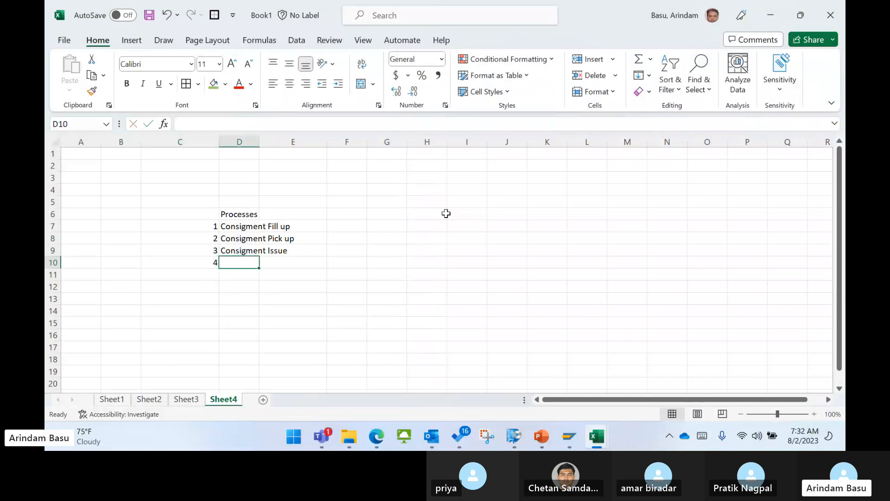
type("Cons")
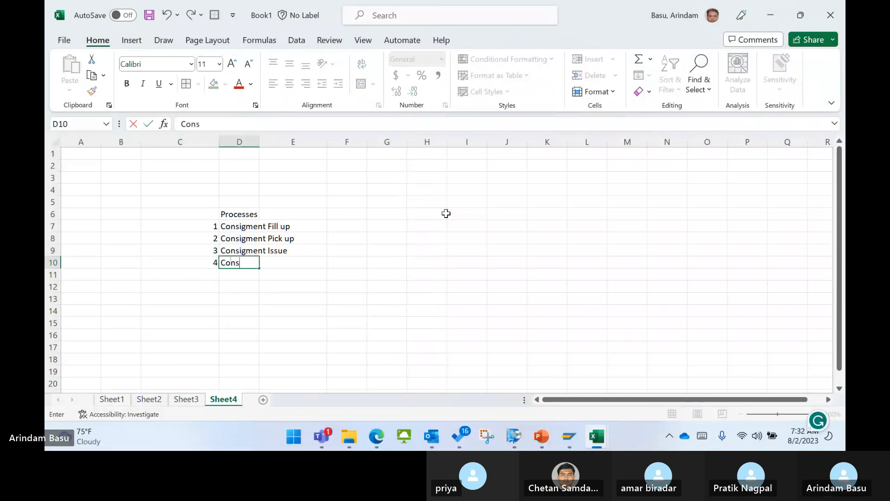
type("ignment Ret")
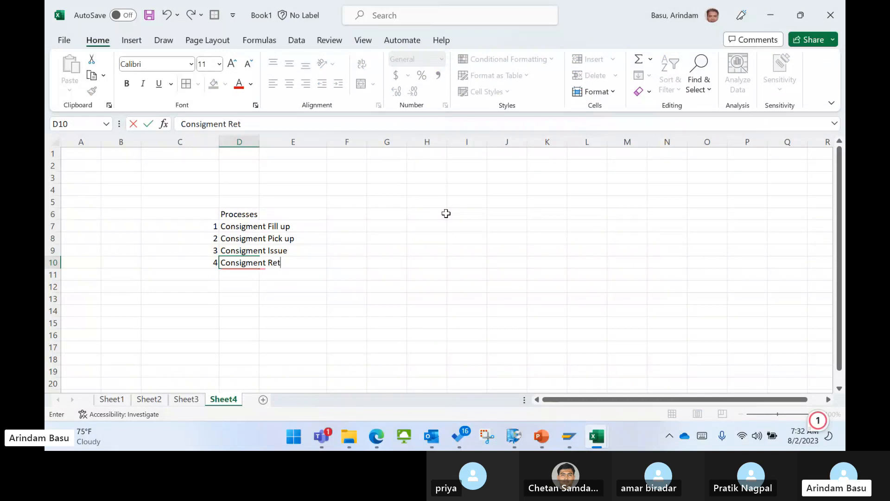
type("urn")
left_click(196, 294)
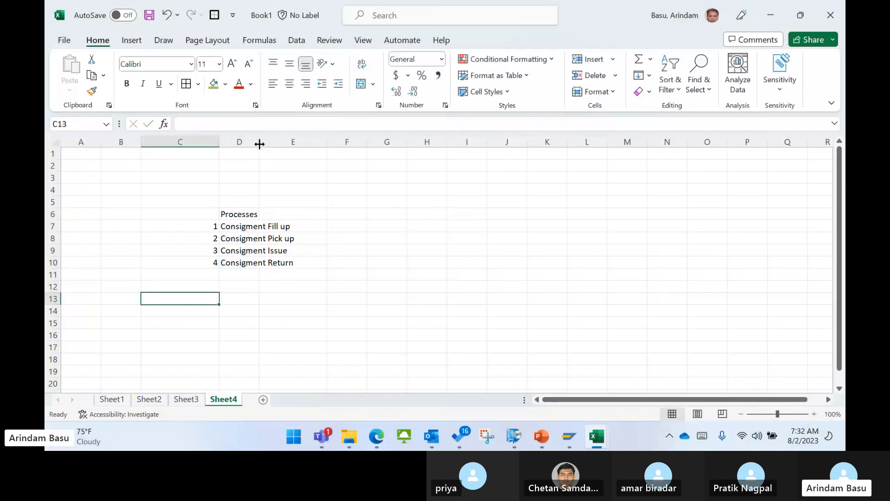
left_click_drag(259, 143, 302, 154)
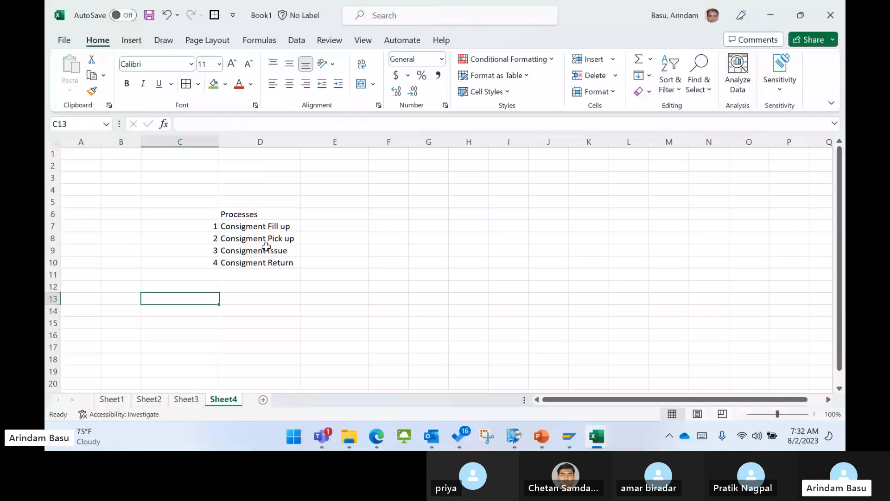
- Enter the company headings "Maruti" in H5 and "ABC Auto" in J5
left_click(469, 201)
type("Mar")
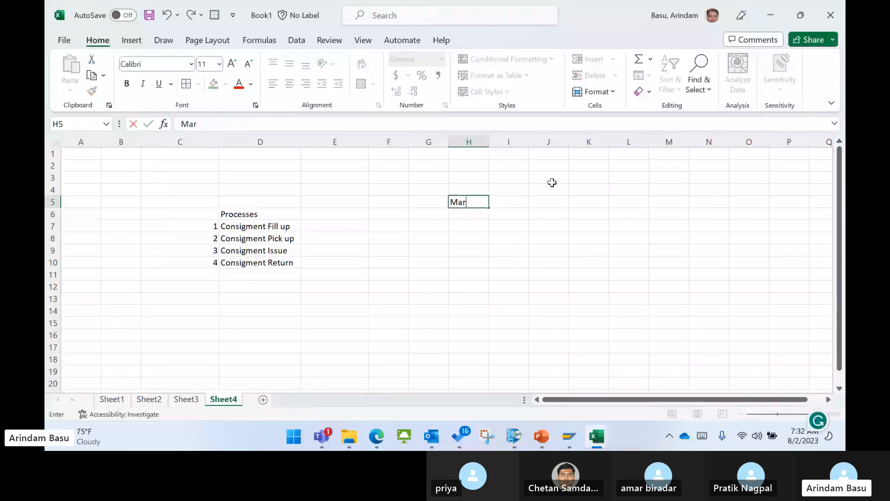
type("uti")
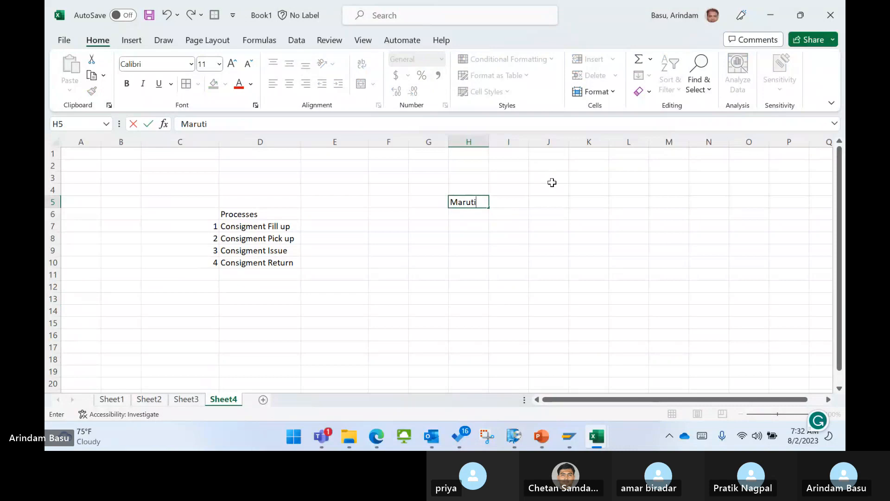
key("Tab")
key("Tab")
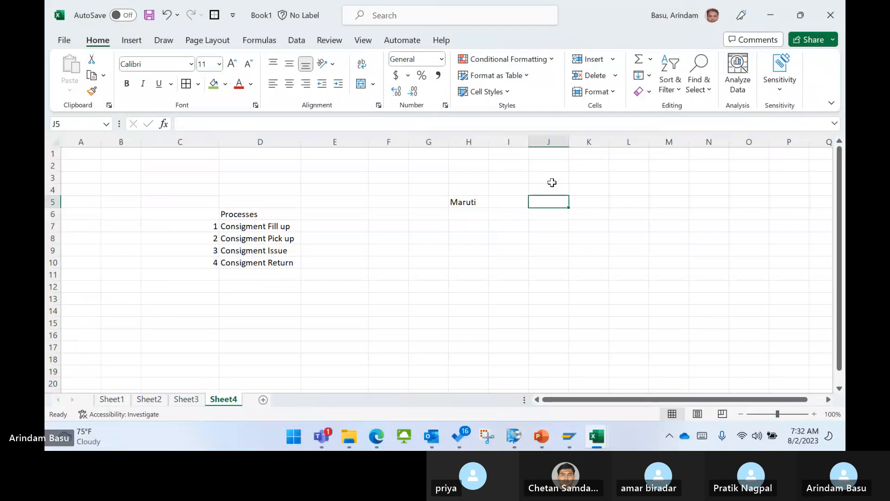
type("A")
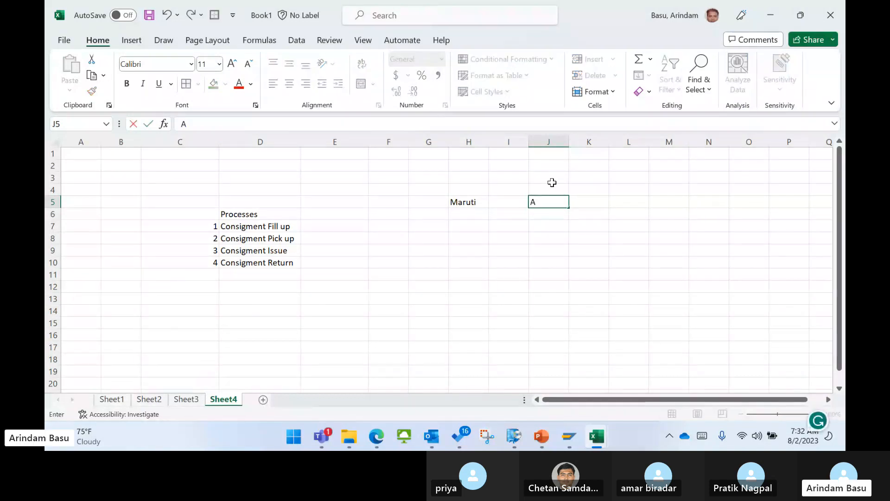
type("BC Auto")
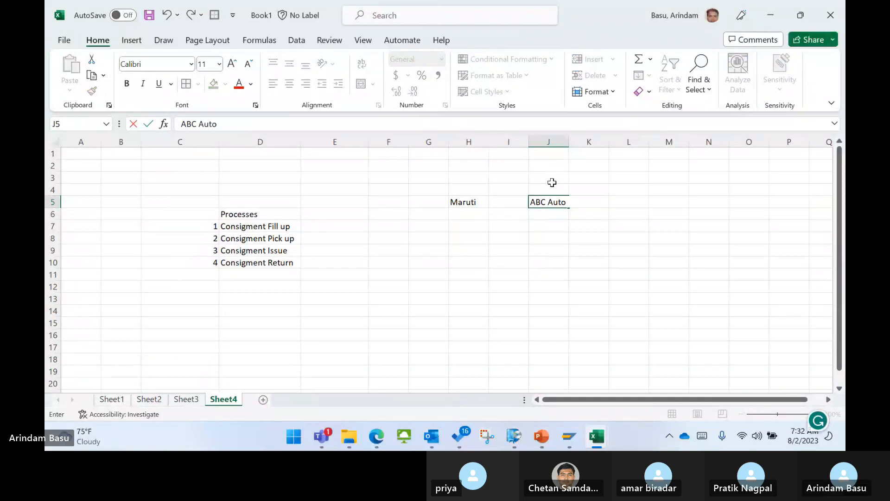
key("Return")
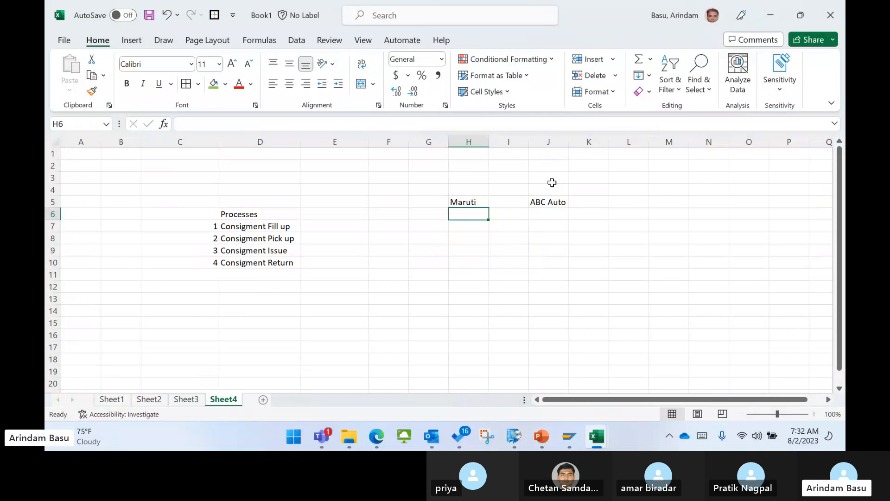
- Enter the number 1 in G6 and widen column H to make room for a description
key("Up")
key("Up")
key("Down")
key("Down")
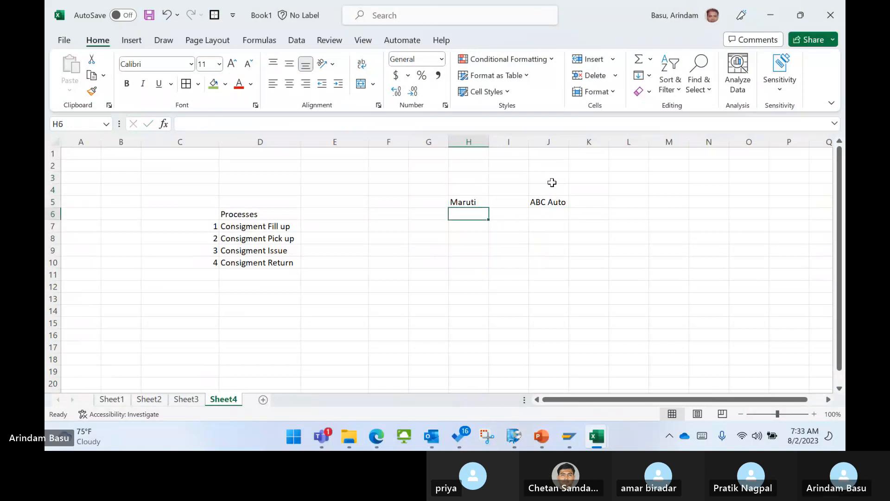
key("Up")
key("Down")
key("Left")
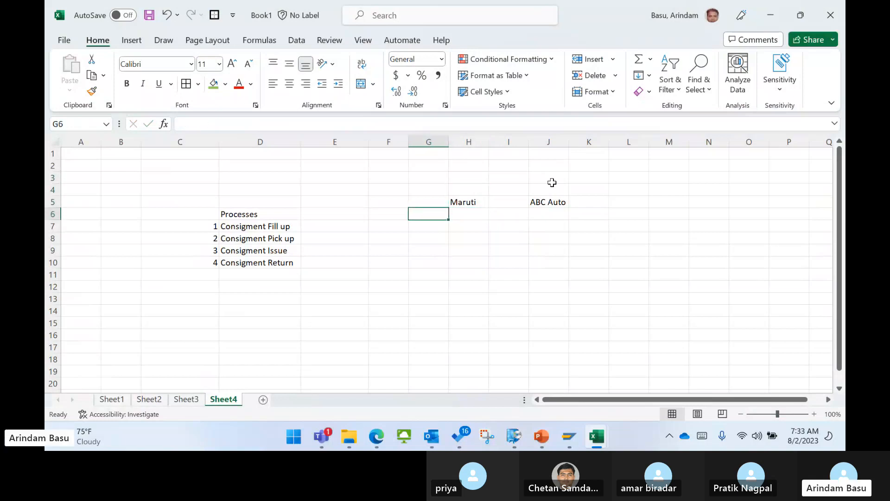
type("1")
key("Tab")
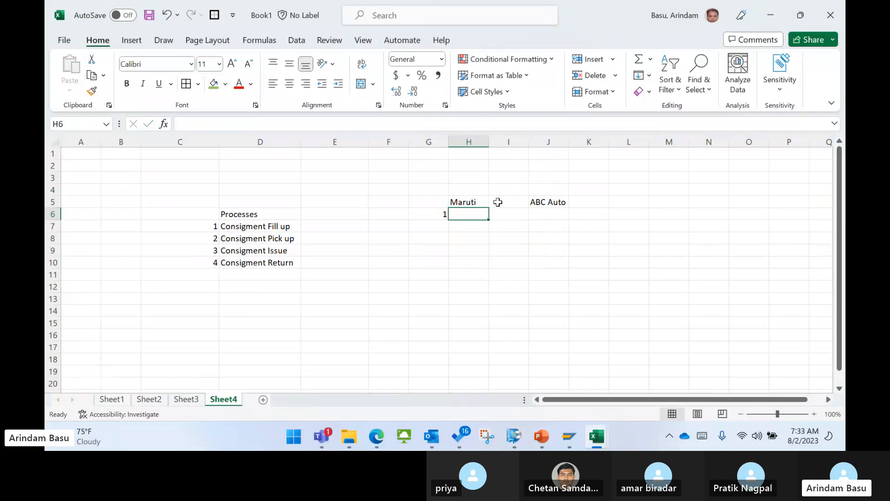
left_click(500, 251)
left_click_drag(488, 144, 583, 159)
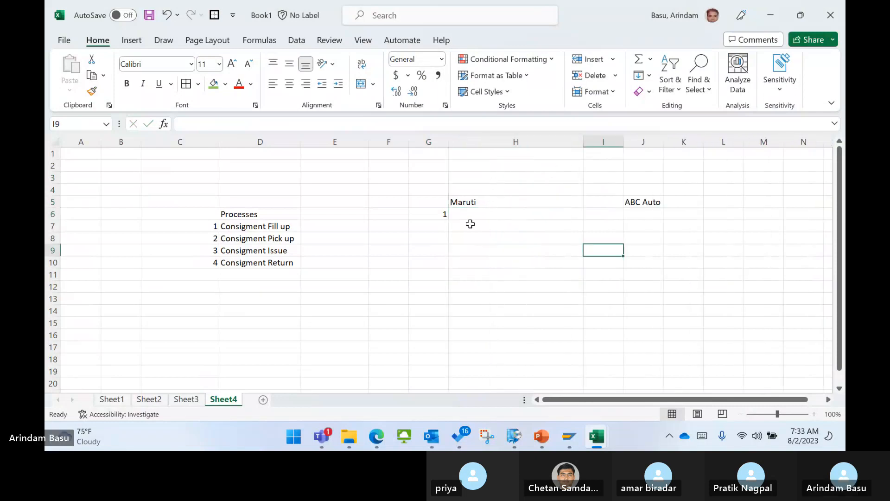
- Enter the description "Maruti will send Waganor VXI to ABC Auto on Consigment basis" in H6
left_click(473, 213)
type("Maruti")
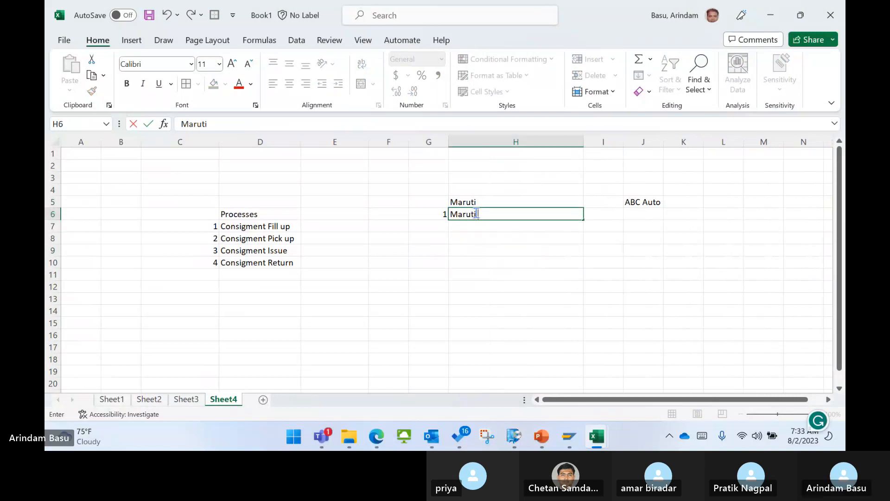
type(" will send Wago")
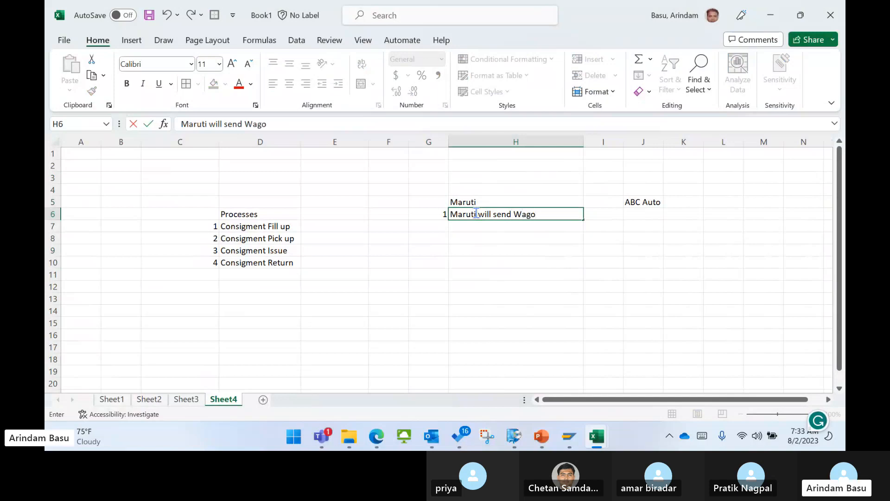
key("BackSpace")
type("an")
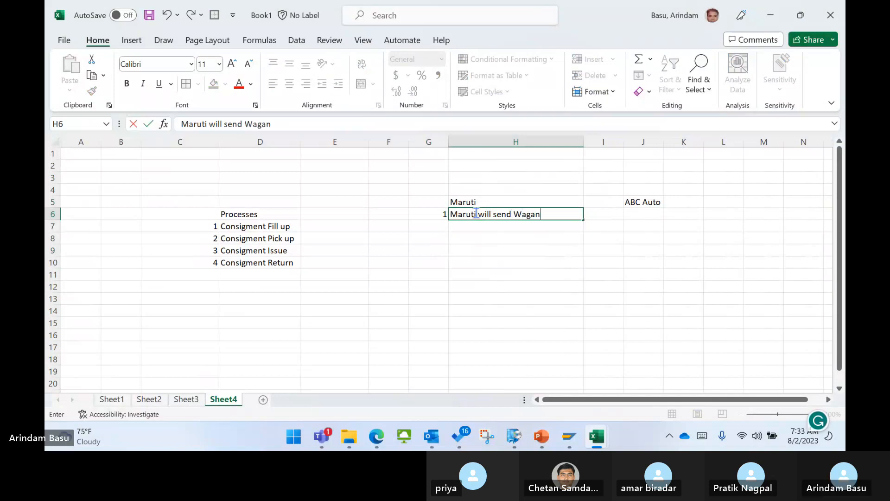
type("or VXI")
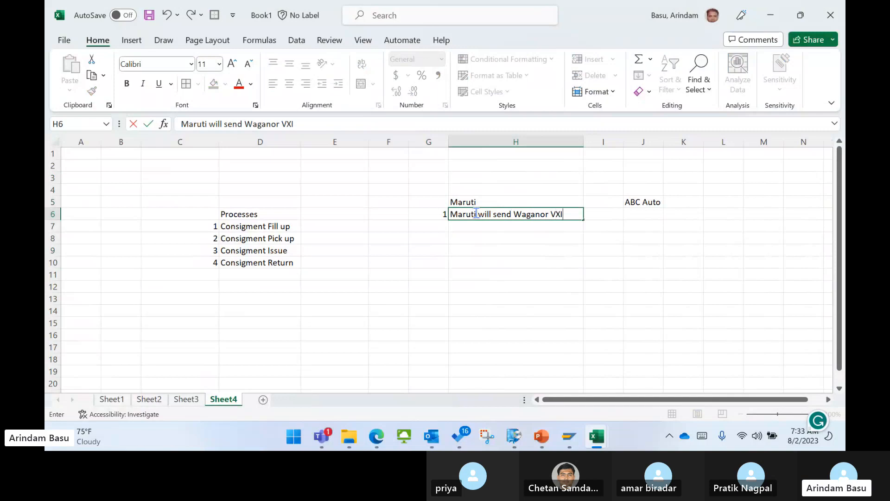
type(" to")
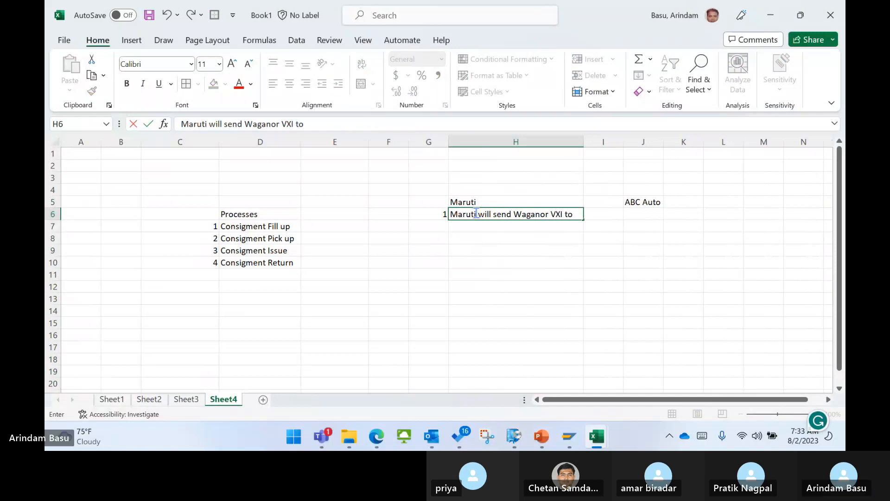
type(" ABC Auto o")
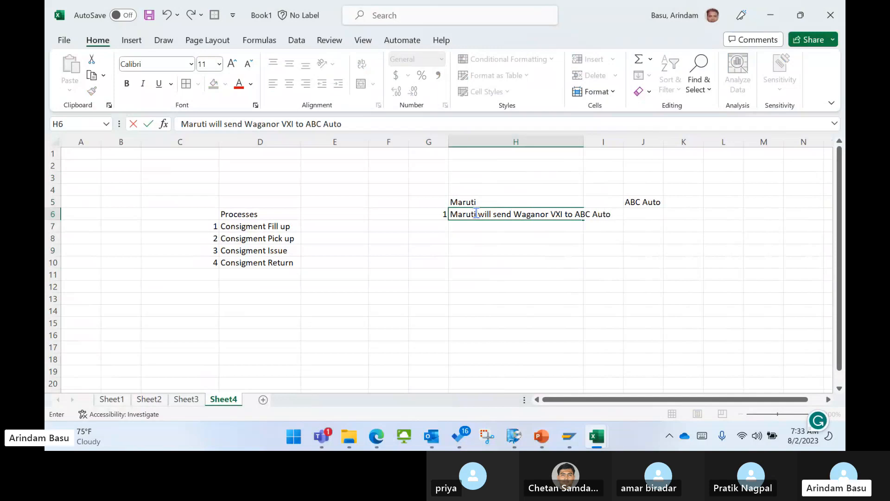
type("n")
type(" C")
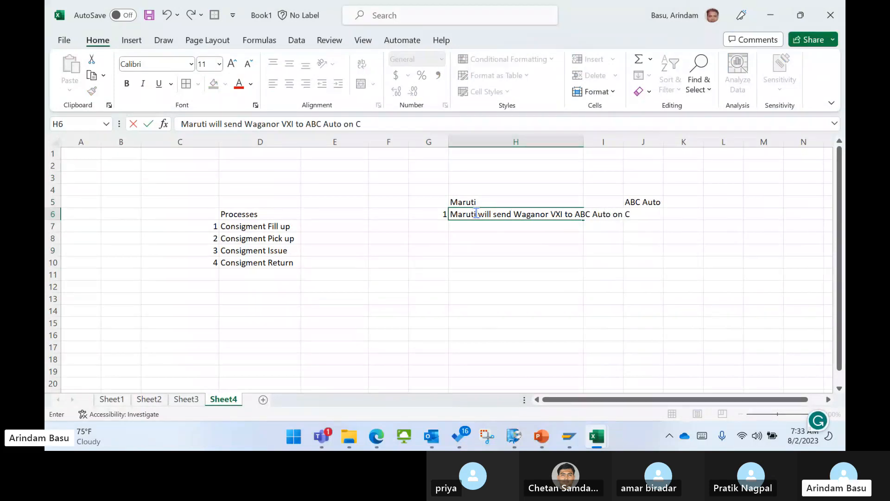
type("onsignment")
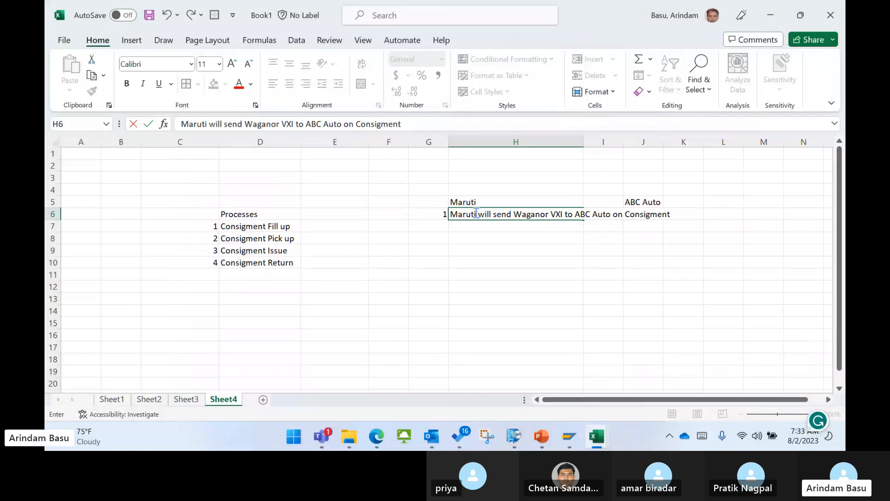
type(" bas")
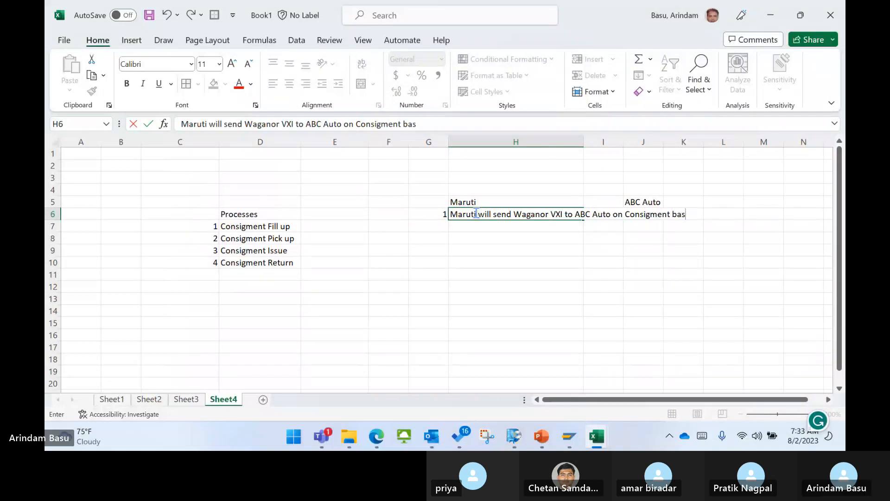
type("is")
- Widen column H until the full description in H6 fits inside it
left_click(513, 274)
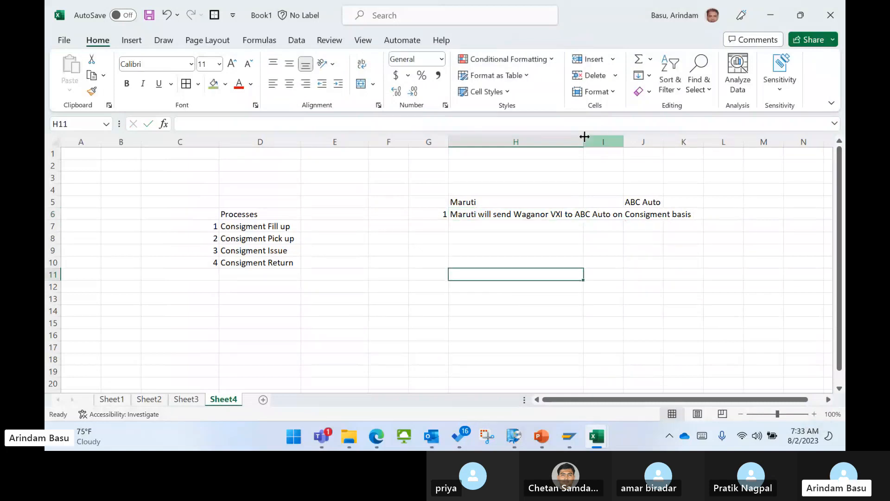
left_click_drag(583, 136, 700, 159)
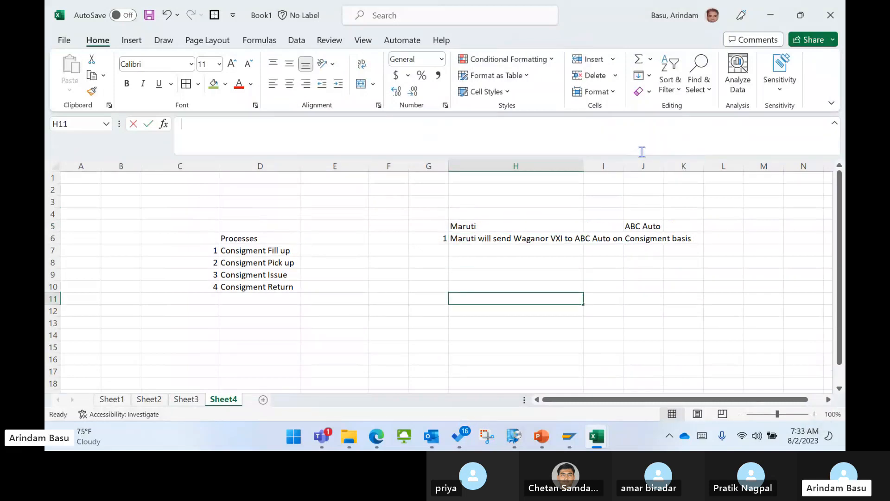
left_click(562, 188)
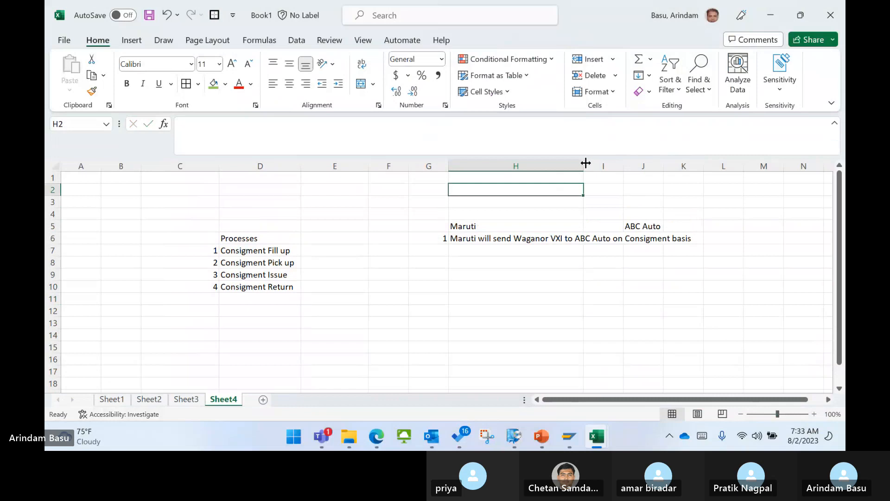
left_click_drag(586, 162, 714, 169)
left_click(680, 272)
left_click(742, 237)
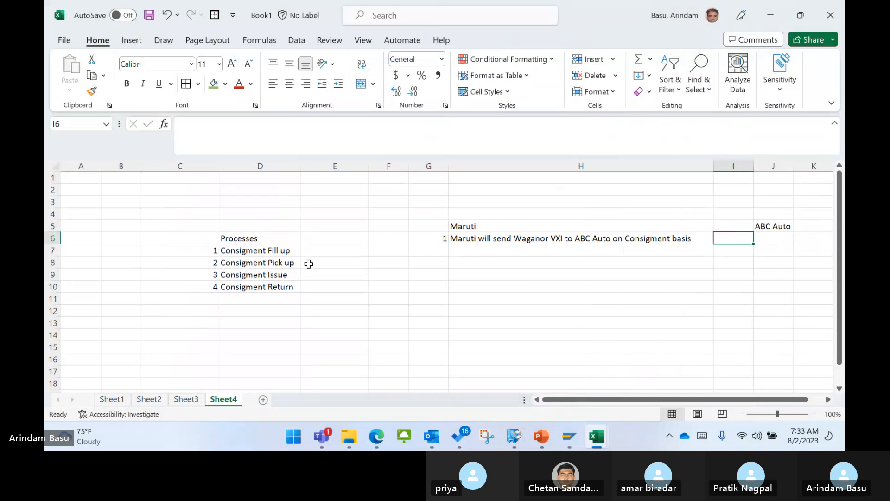
- Copy "Consigment Fill up" from D7 into I6, beside the description
left_click(287, 250)
key("ctrl+c")
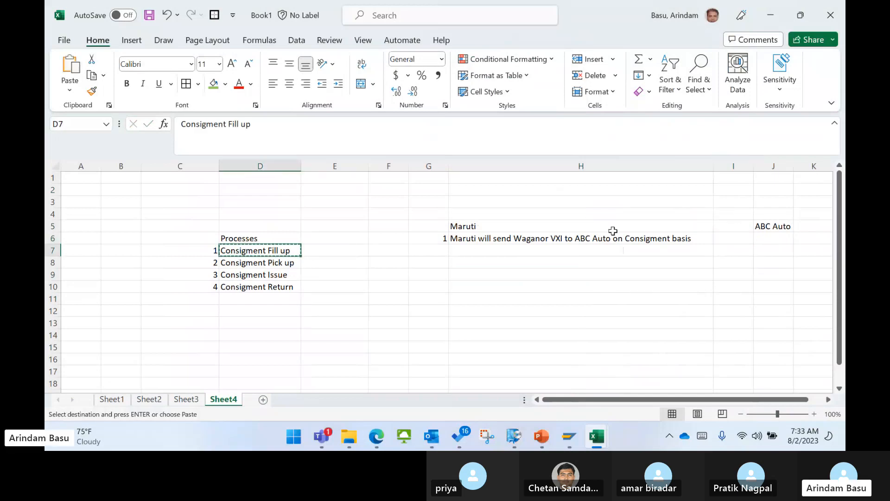
left_click(722, 237)
key("ctrl+v")
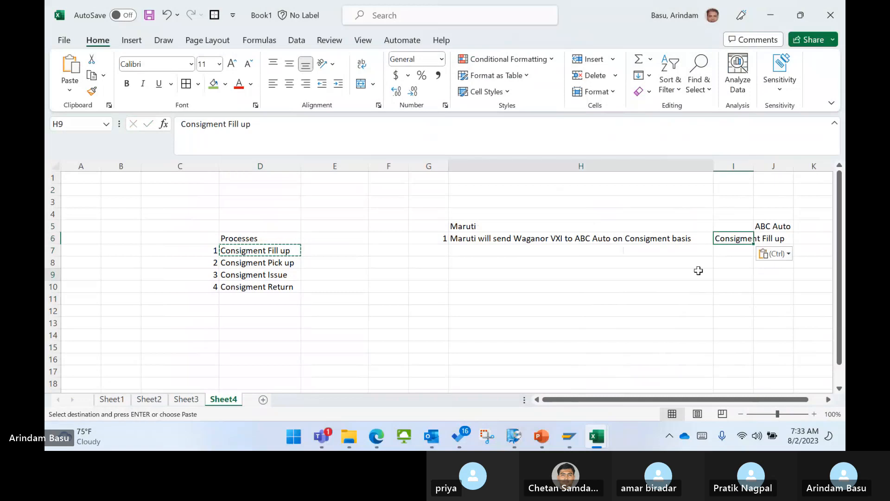
- Clear the "Maruti" and "ABC Auto" headings from row 5
left_click(696, 273)
left_click(828, 400)
left_click(828, 400)
left_click(828, 400)
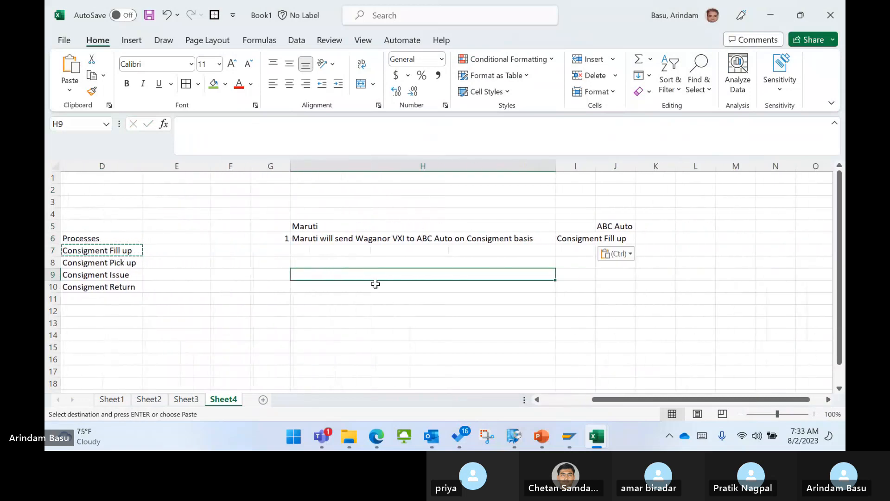
left_click_drag(301, 226, 660, 231)
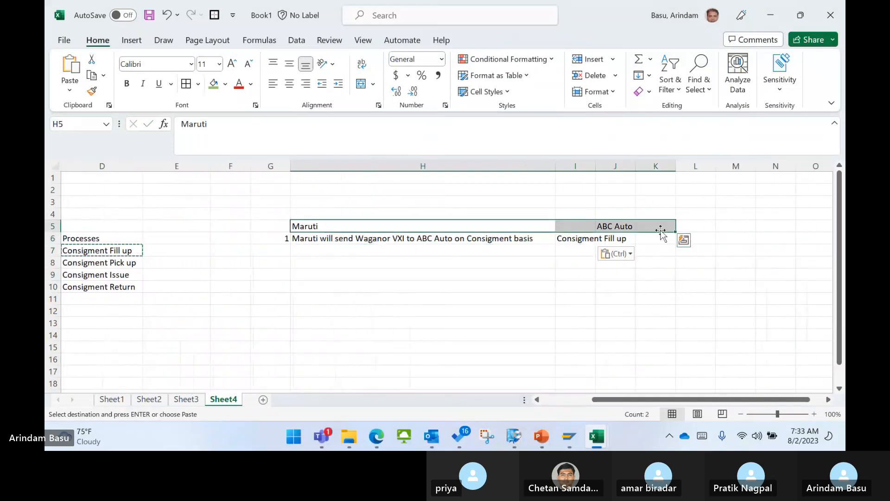
key("Delete")
- Widen column I to fit its entry and enter the heading "Process" in I5
left_click(585, 260)
left_click(578, 238)
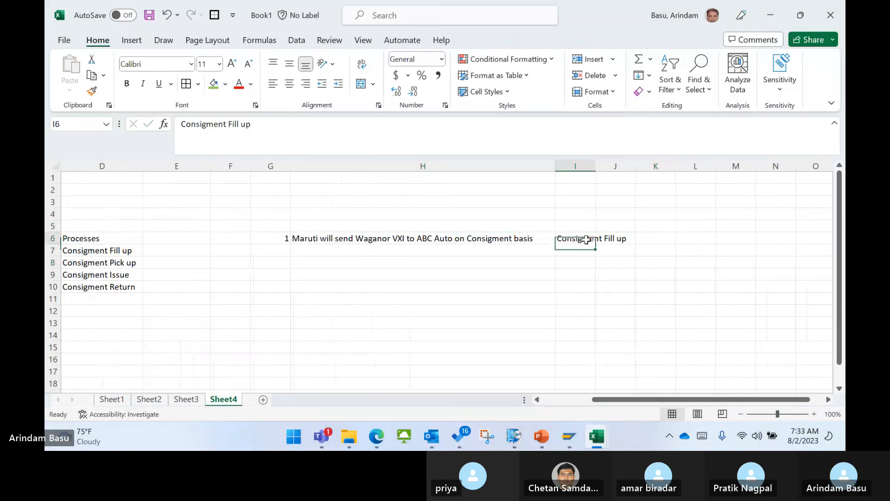
left_click_drag(595, 163, 692, 182)
left_click(600, 225)
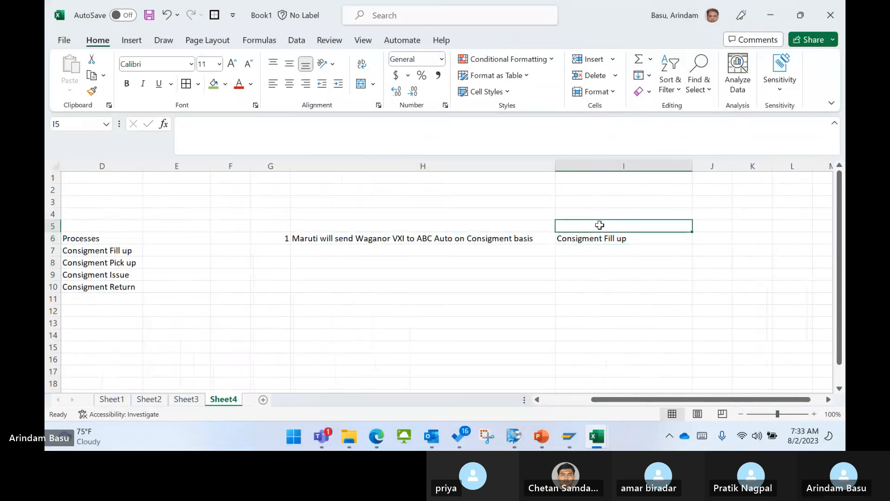
type("Process")
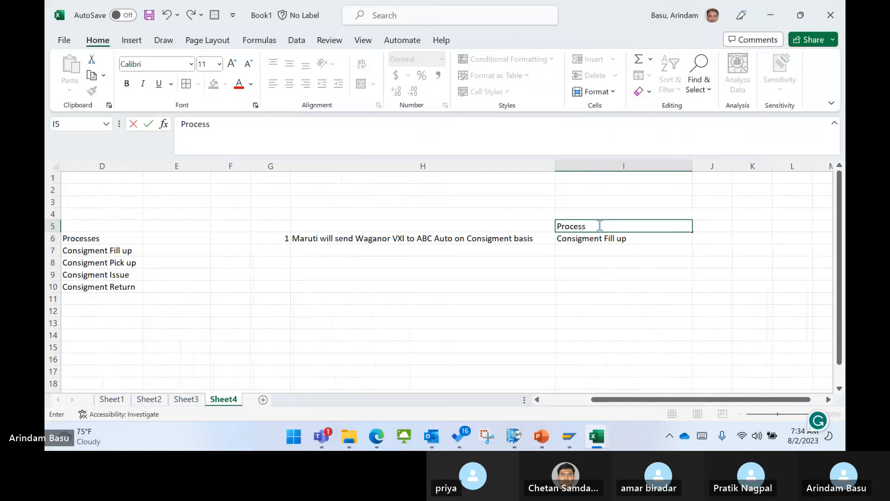
- Enter the heading "Steps" in H5, above the scenario description
key("Left")
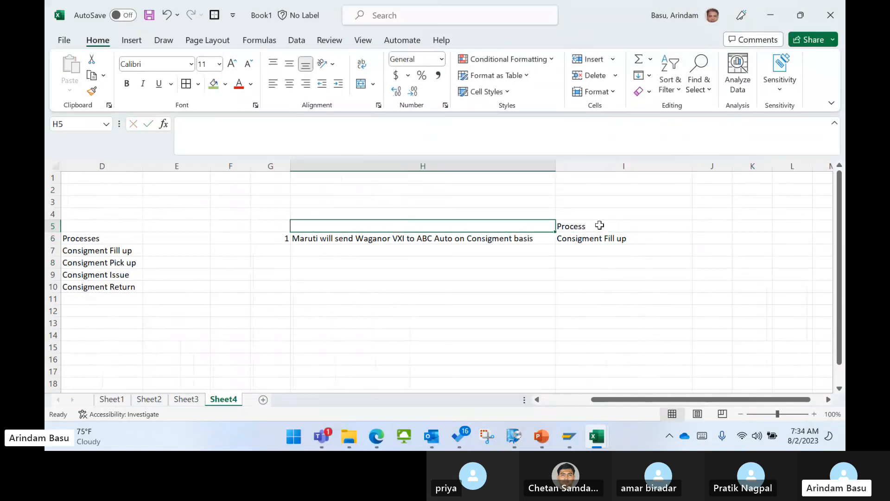
type("Steps")
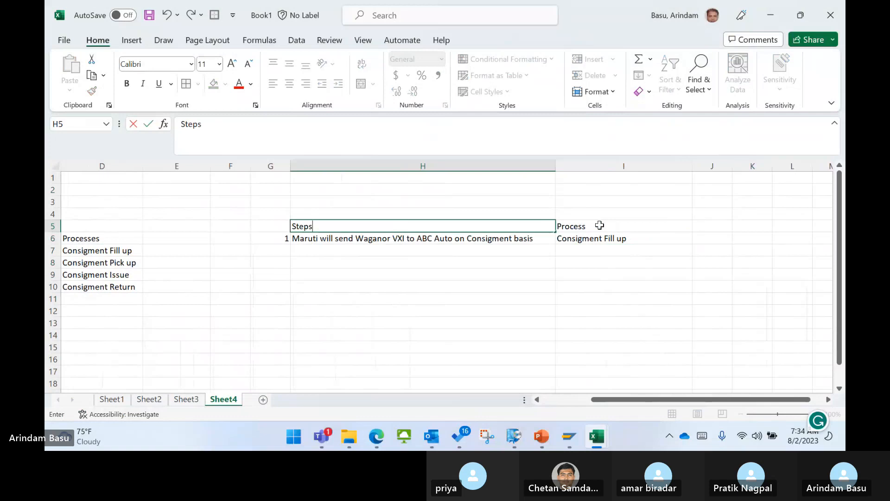
left_click(493, 241)
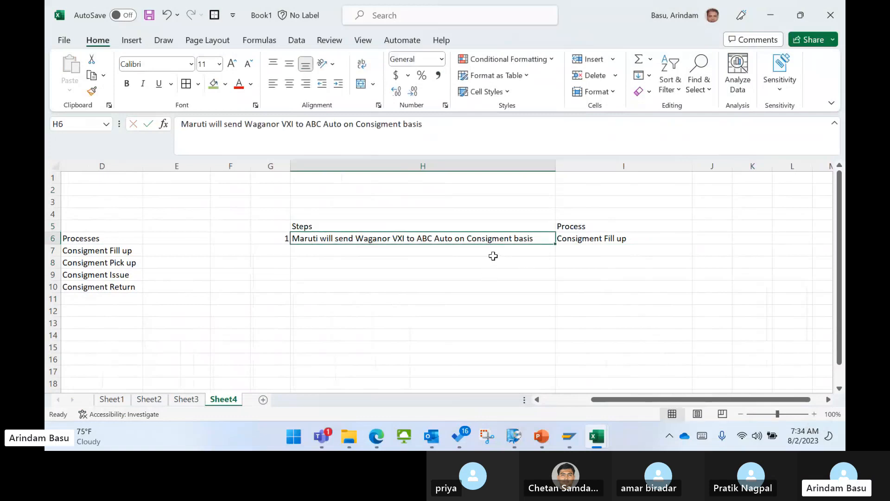
left_click(620, 241)
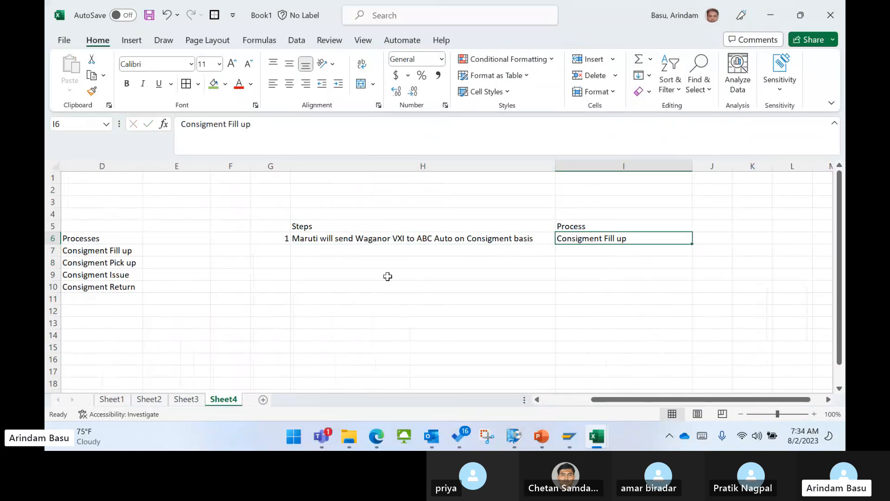
- Number the second scenario row by entering 2 in G7
left_click(287, 250)
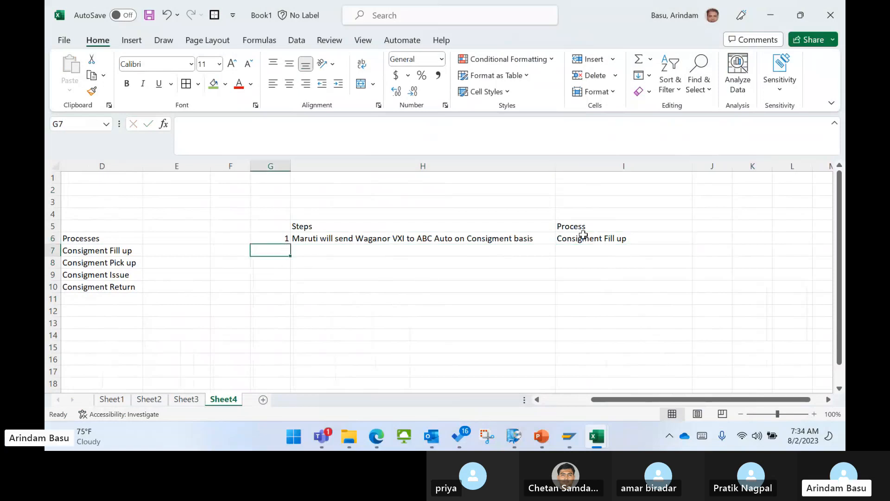
type("2")
key("Tab")
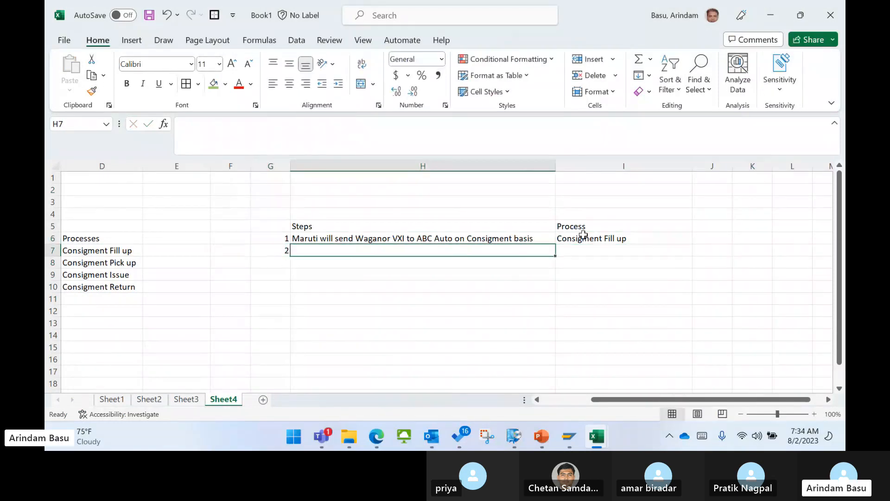
- Review the numbered list of consignment processes in columns C and D against the first scenario step
key("Left")
key("Left")
key("Home")
key("Down")
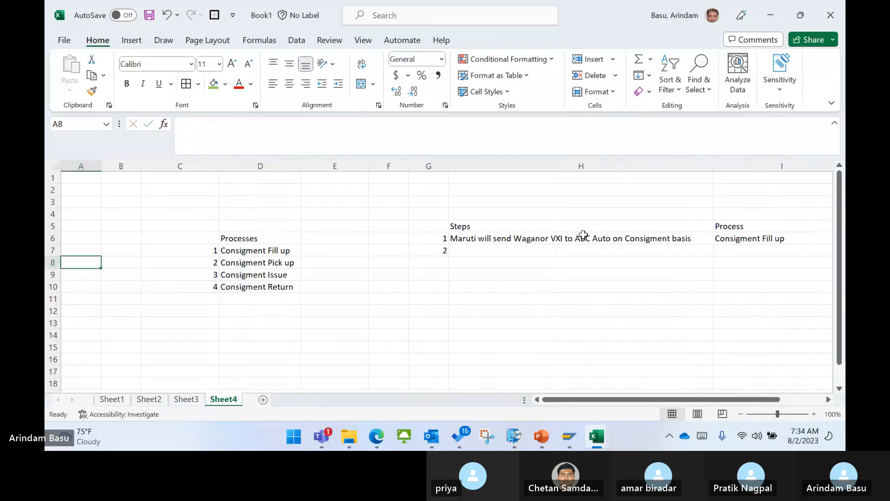
key("Right")
key("Right")
key("Right")
key("Right")
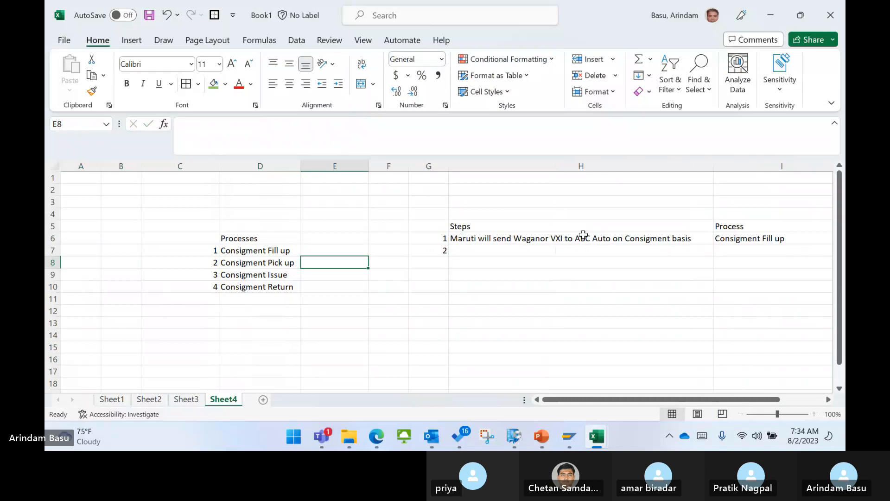
key("Up")
key("Up")
key("Right")
key("Right")
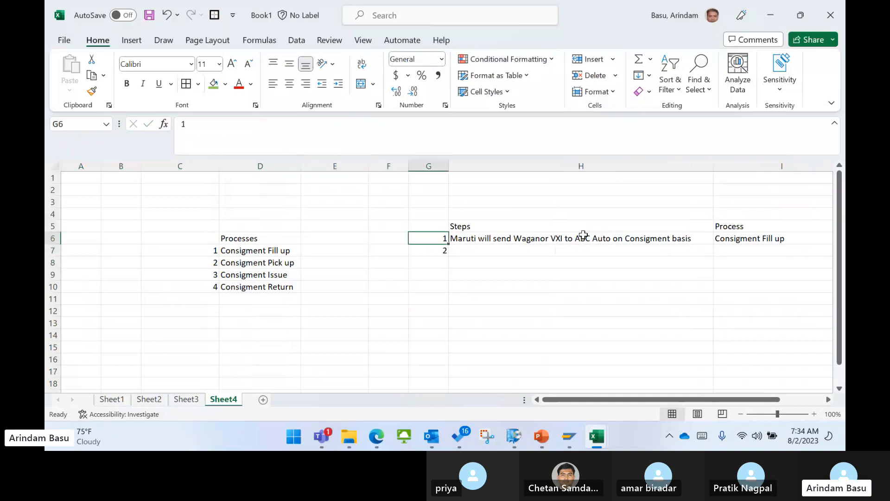
- Enter "If not sold, then picked up by Maruti from ABC Auto dealer shop" as the second step in H7
key("Right")
key("Down")
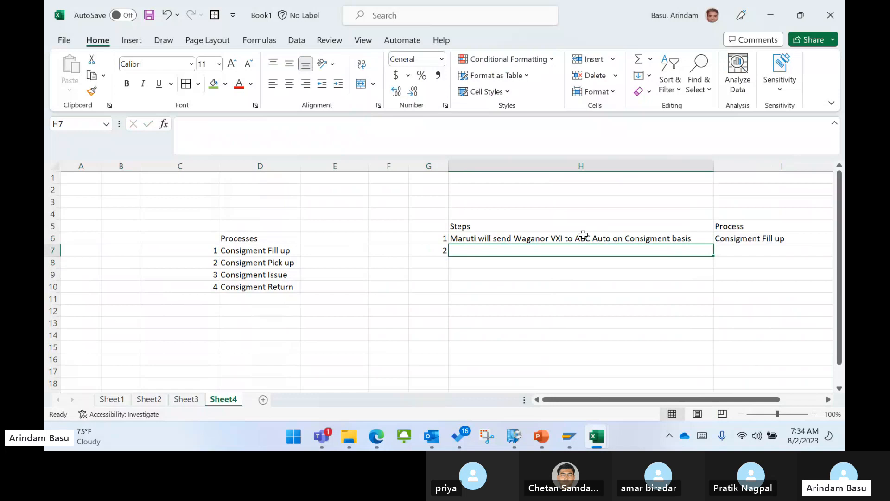
type("If ")
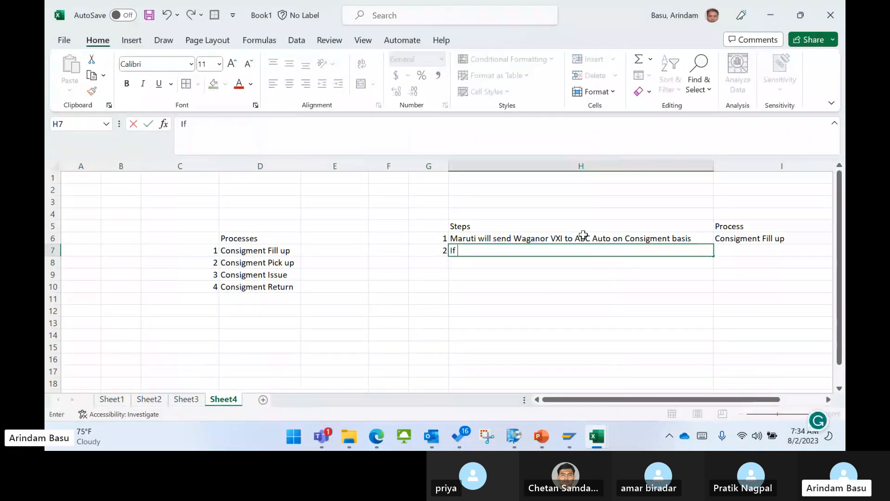
type("not sol")
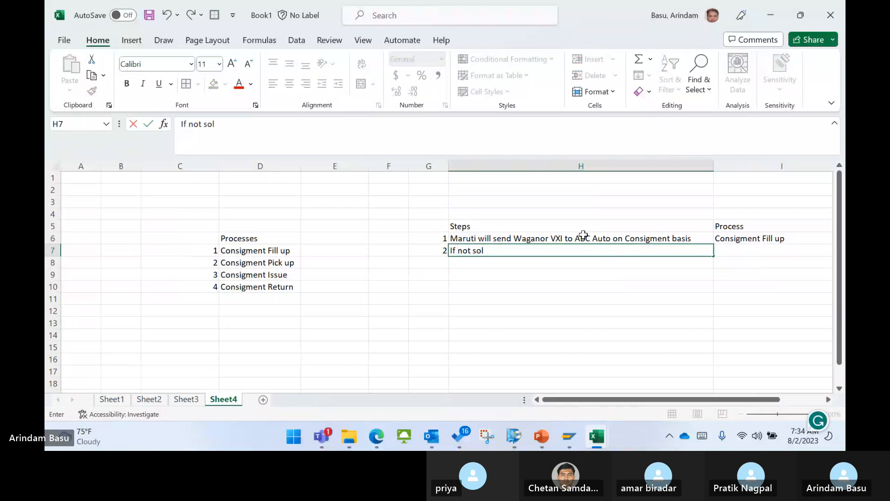
type("d, th")
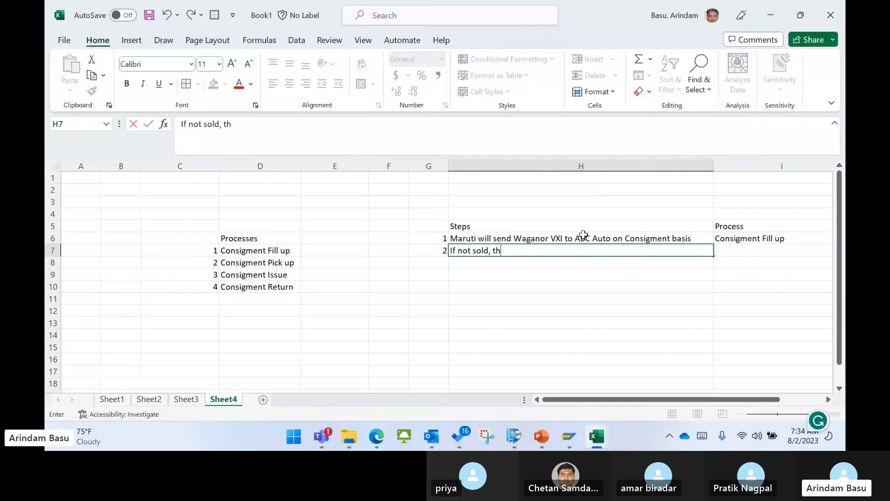
type("en picked")
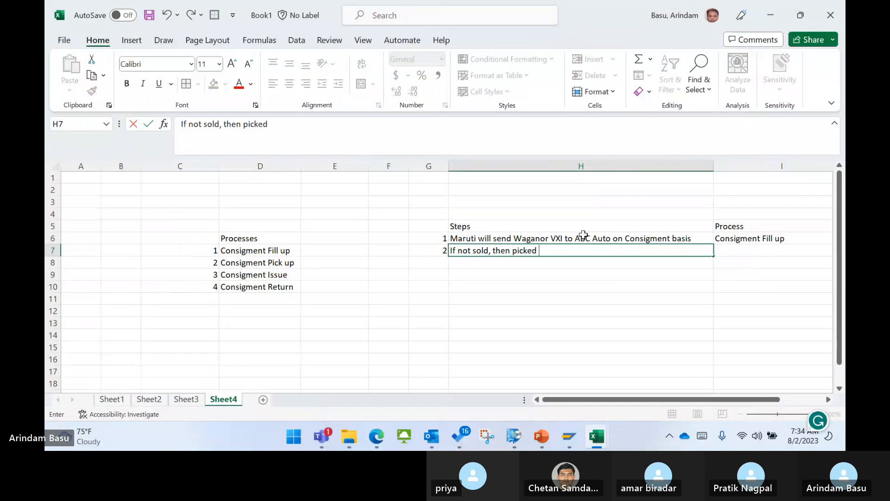
type(" up by Marut")
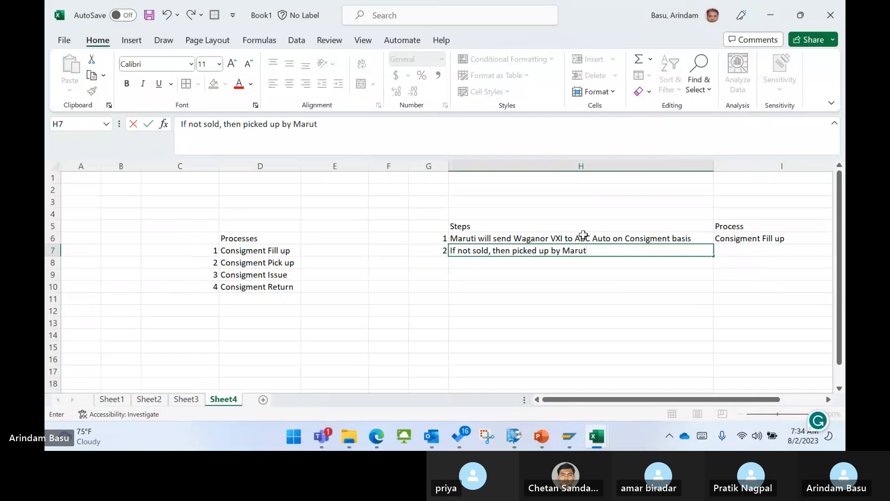
type("i from")
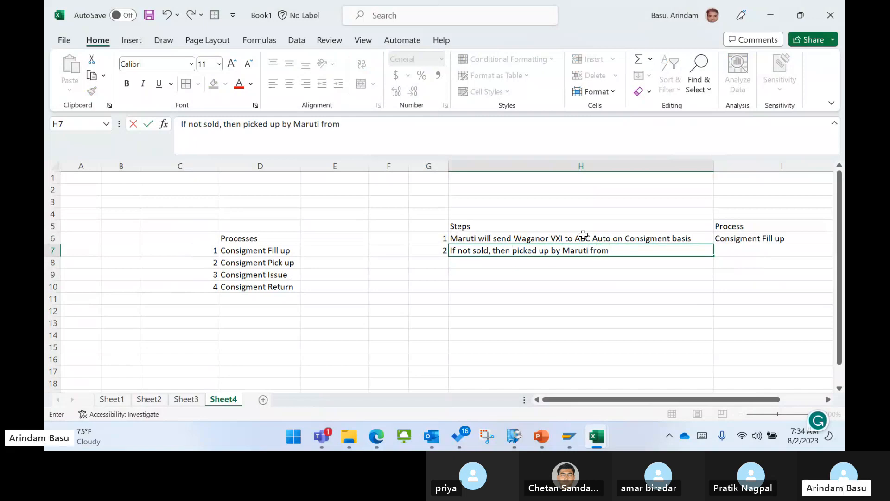
type(" ABC A")
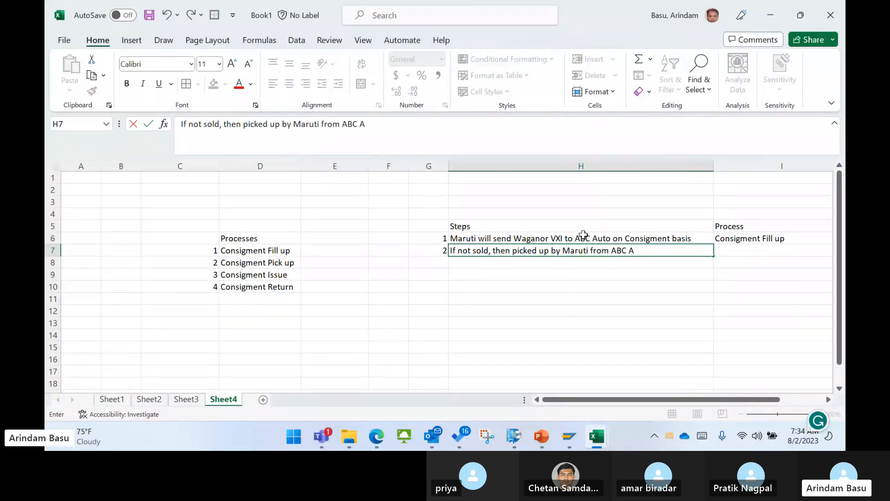
type("uto")
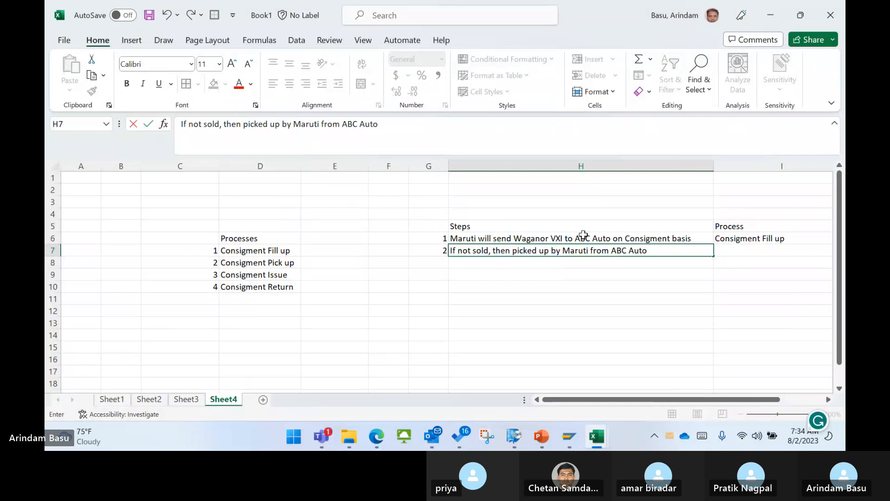
type(" dealer")
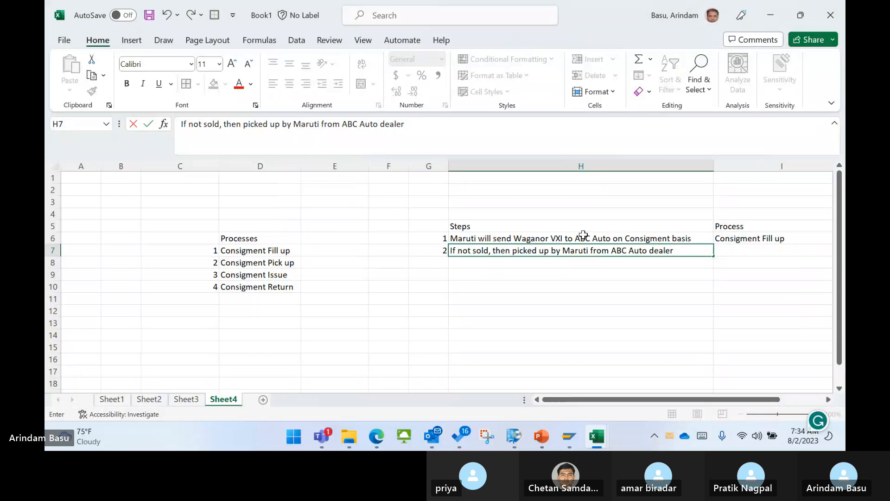
type(" s")
type("hop")
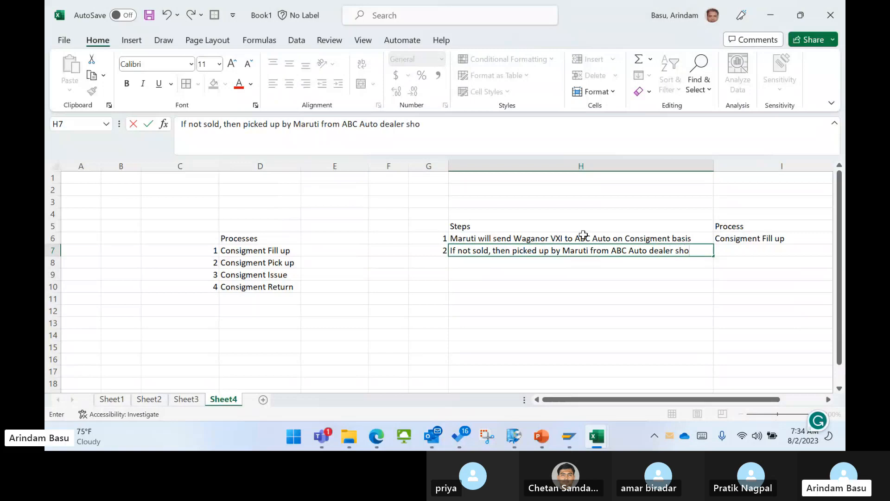
key("Tab")
- Copy "Consigment Pick up" from D8 into I7 as the process for the second step
key("Left")
key("Left")
key("Left")
key("Left")
key("Left")
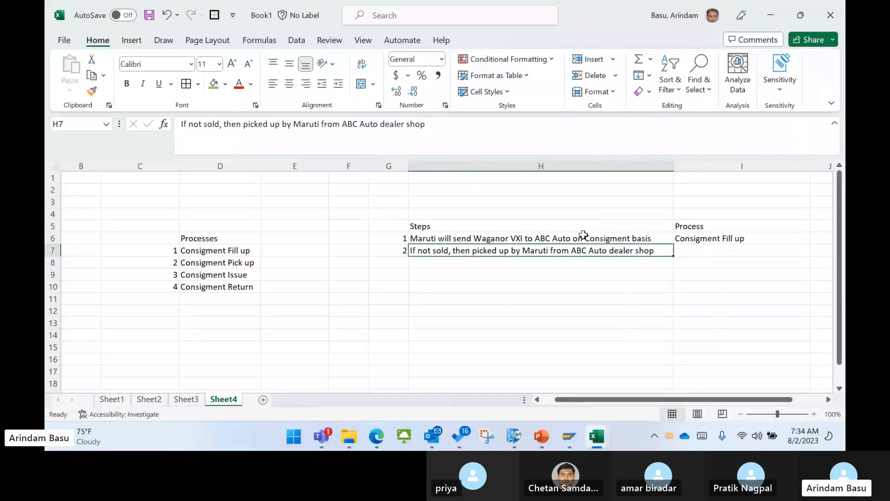
key("Down")
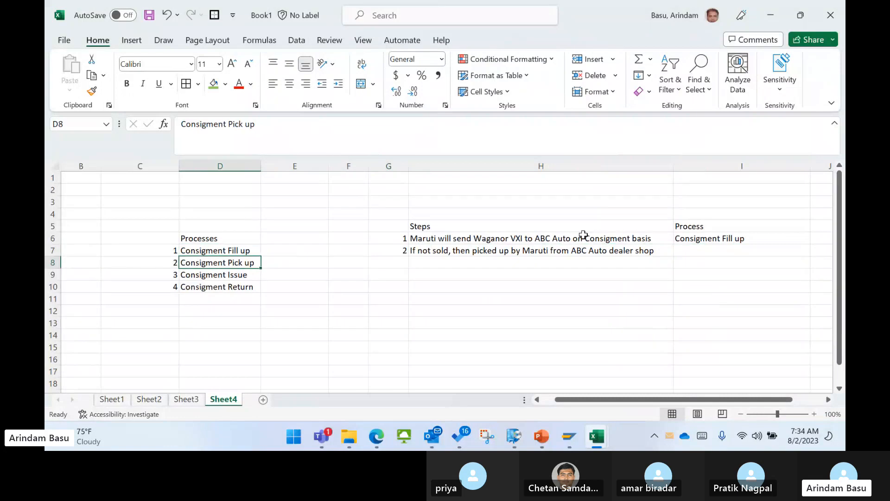
key("ctrl+c")
key("Right")
key("Right")
key("Right")
key("Up")
key("Right")
key("Right")
key("Right")
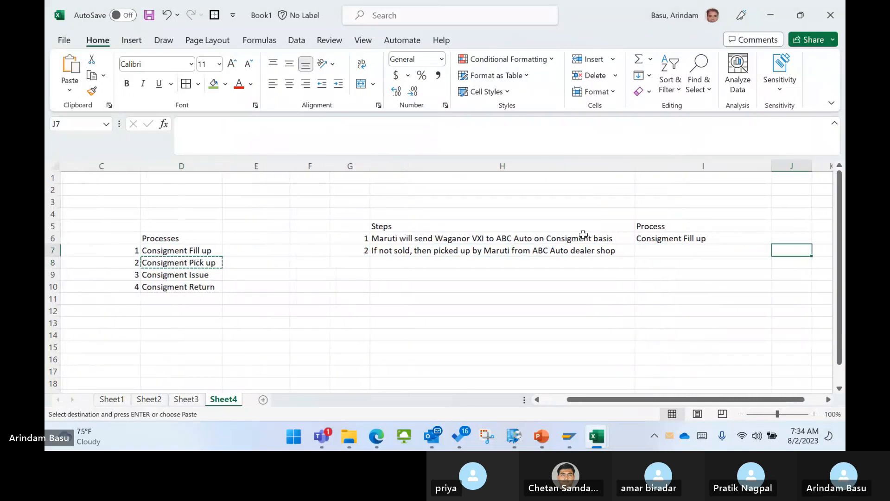
key("Left")
key("ctrl+v")
- Number the third scenario row by entering 3 in G8
key("Down")
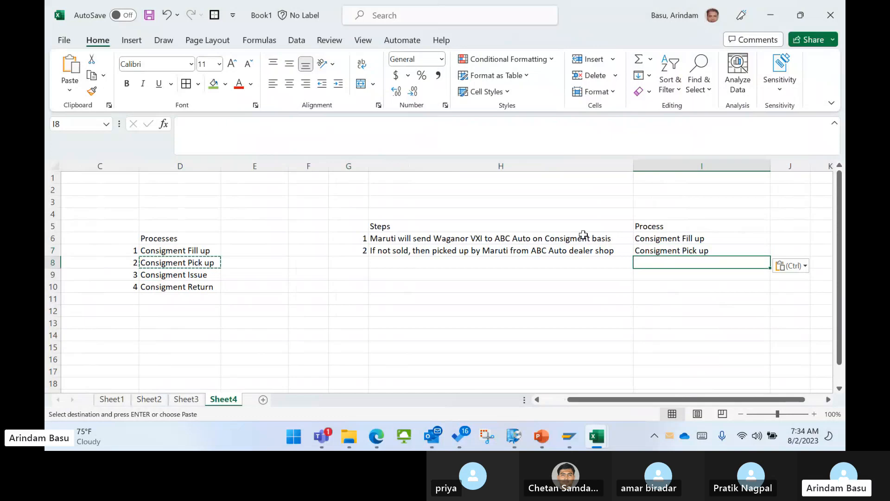
key("Left")
key("Left")
key("Escape")
type("3")
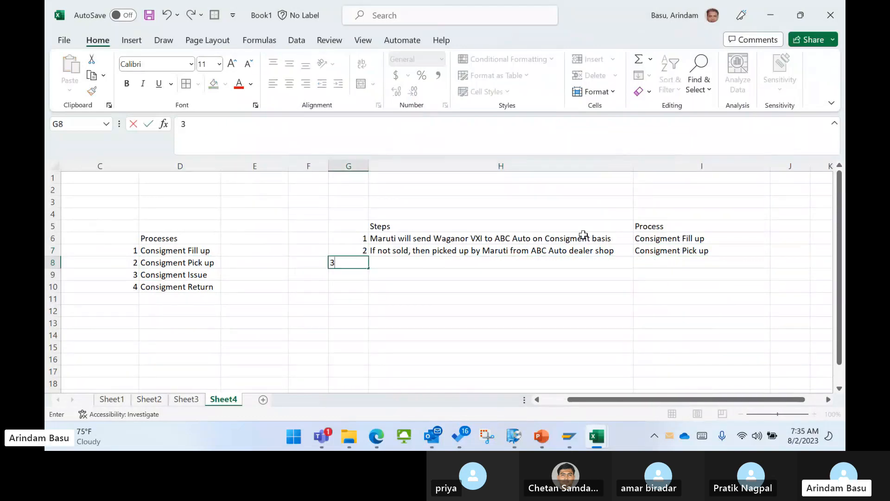
key("Right")
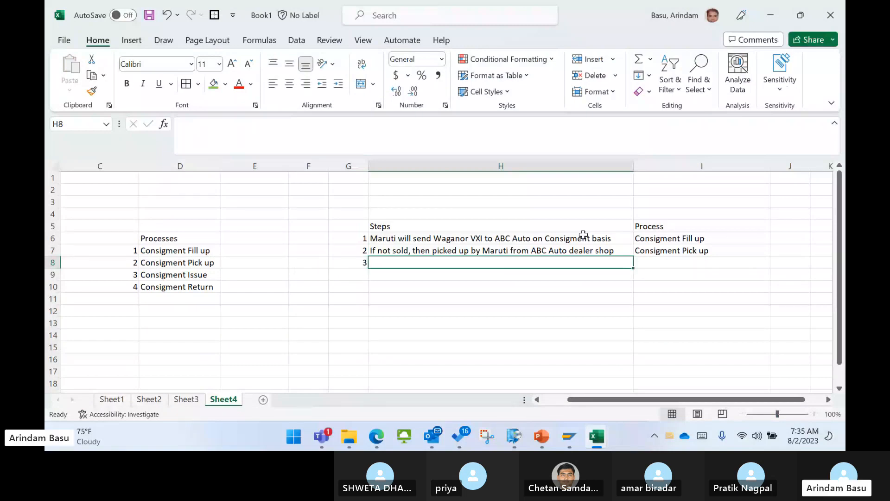
- Enter "If ABC Auto able to sell this model to end customer" as the third step in H8
key("Up")
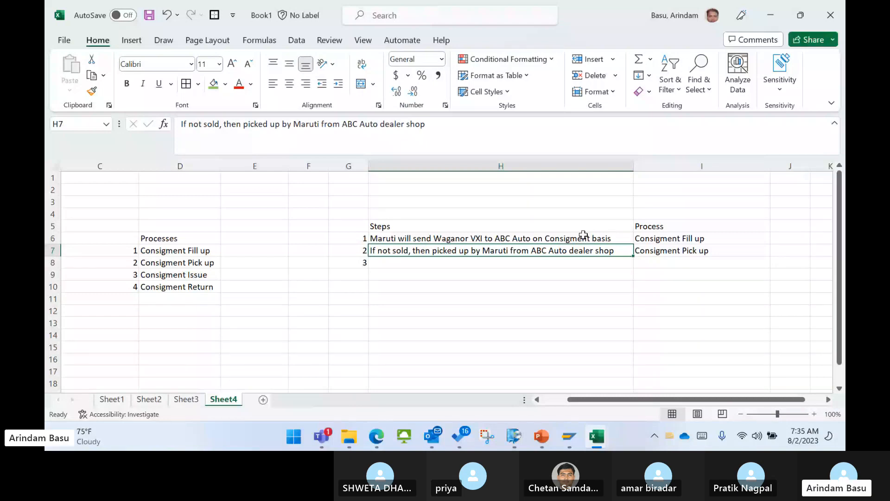
key("Down")
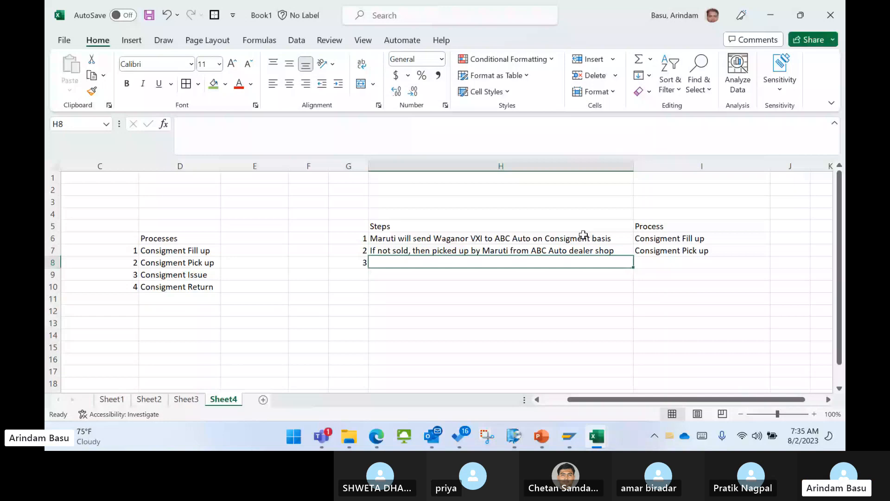
type("If ")
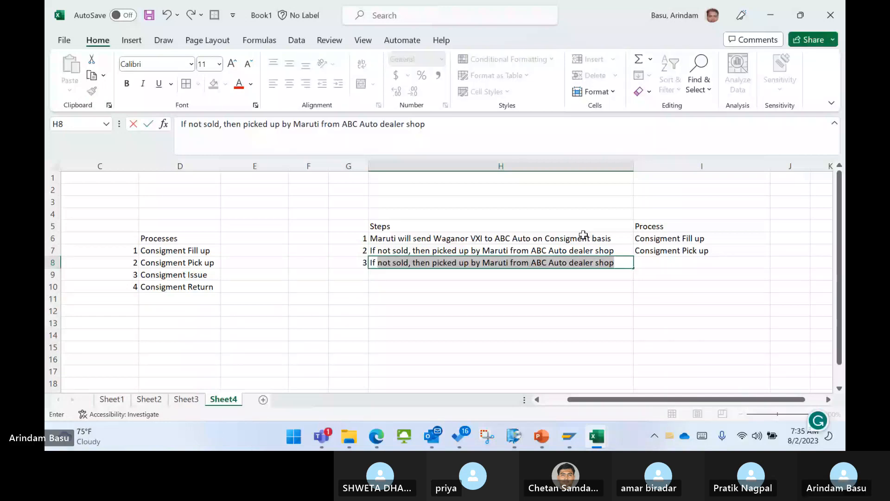
type("its")
key("BackSpace")
key("BackSpace")
key("BackSpace")
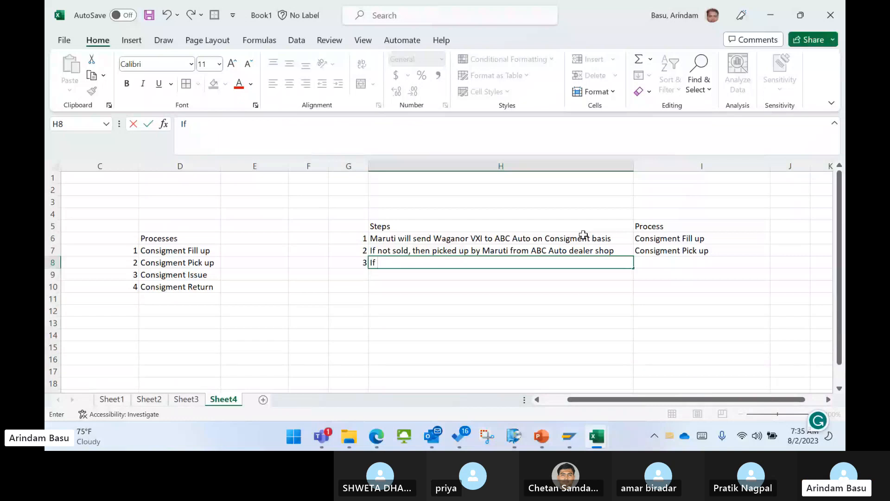
type("ABC Auto a")
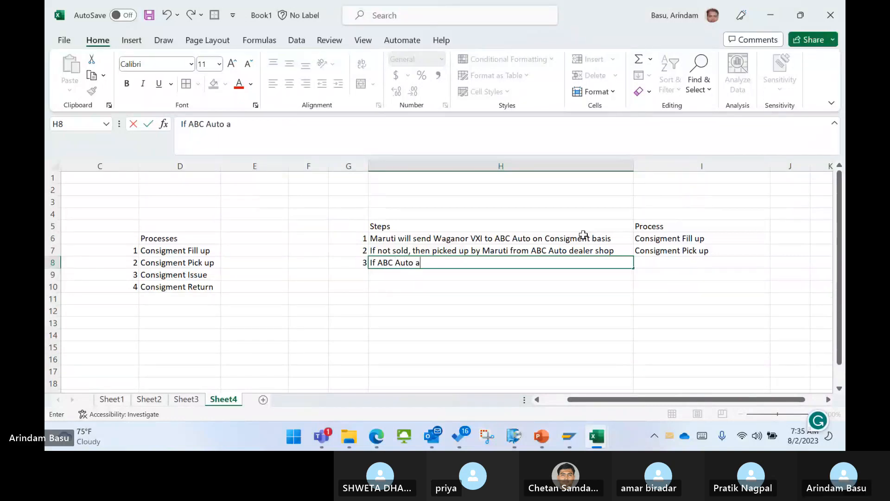
type("ble to sell this ")
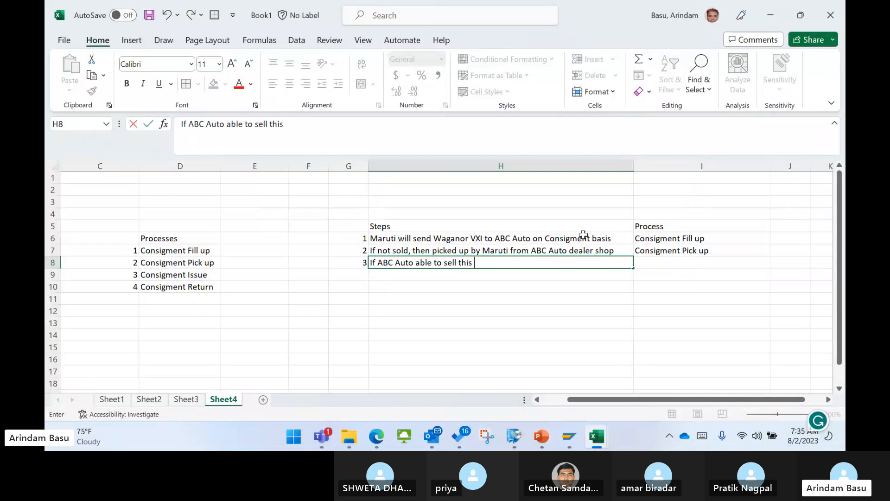
type("model")
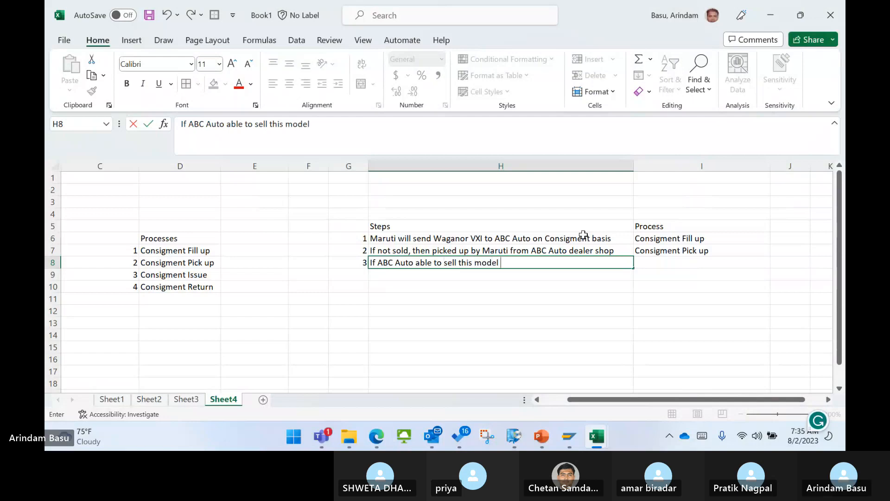
type(" to e")
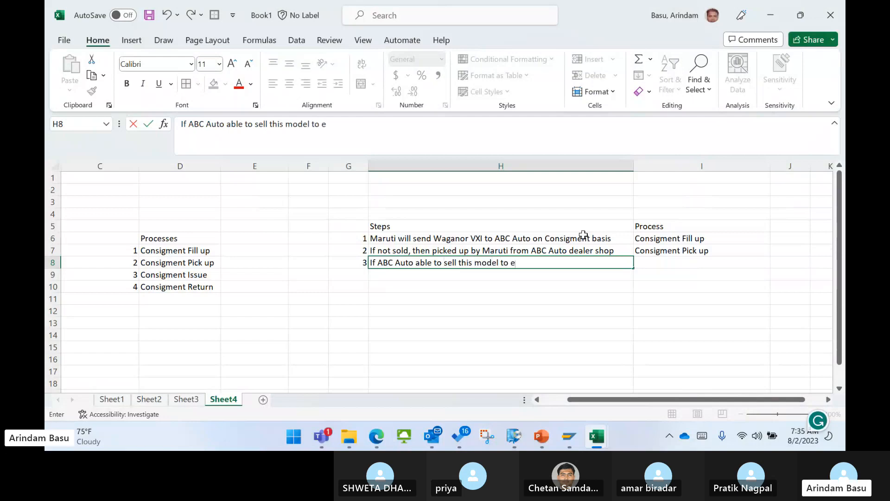
type("nd customer")
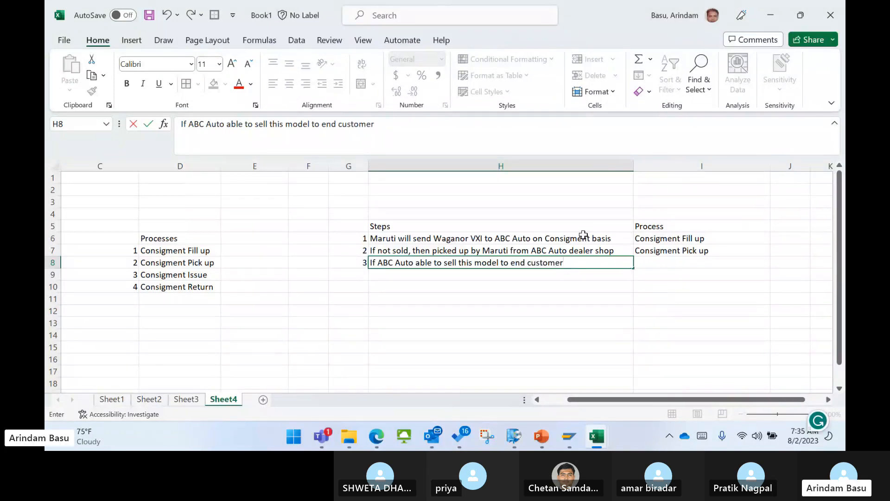
key("Return")
- Copy "Consigment Issue" from D9 into I8 as the process for the third step
key("Left")
key("Left")
key("Left")
key("Left")
key("ctrl+c")
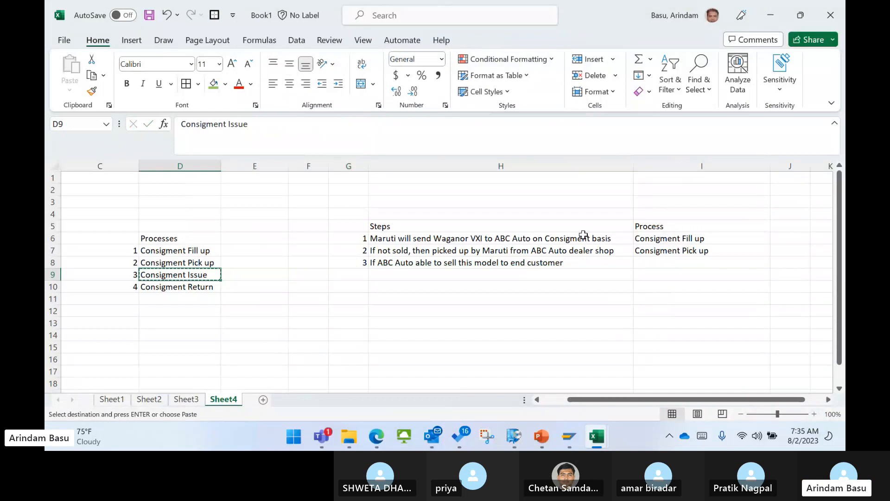
key("Up")
key("Right")
key("Right")
key("Right")
key("Right")
key("Right")
key("Right")
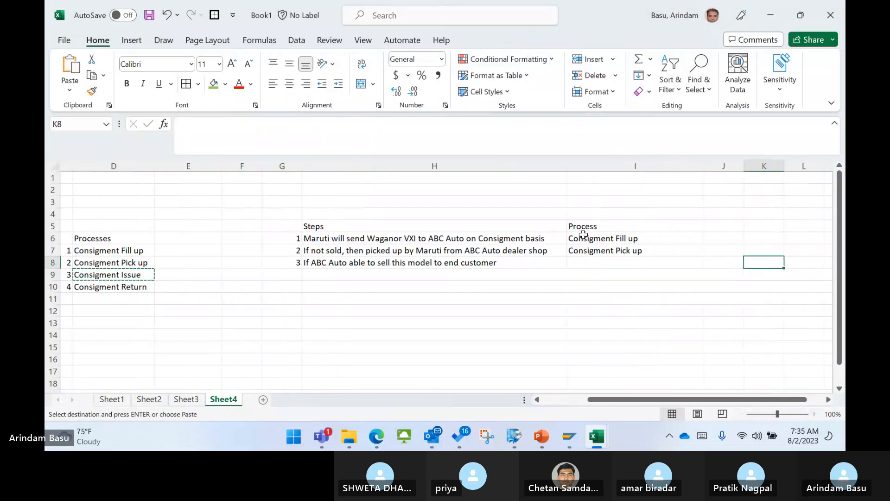
key("Left")
key("ctrl+v")
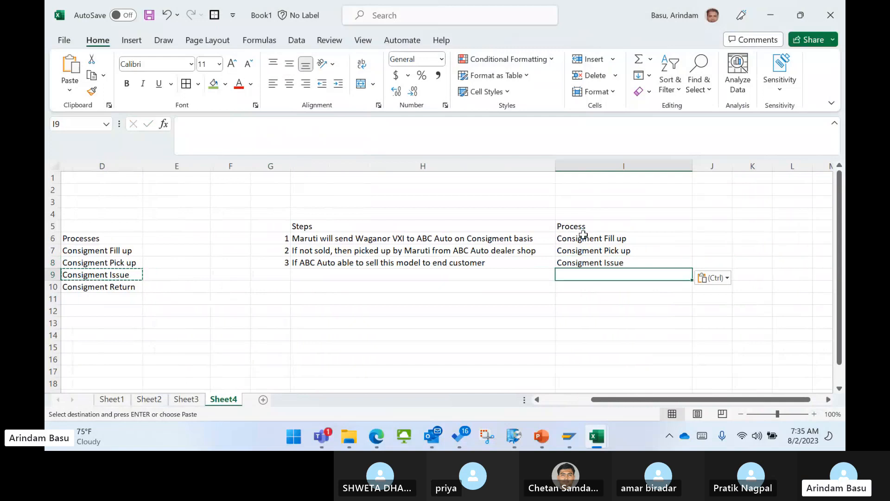
- Number the fourth scenario row by entering 4 in G9
key("Left")
key("Left")
key("Down")
type("4")
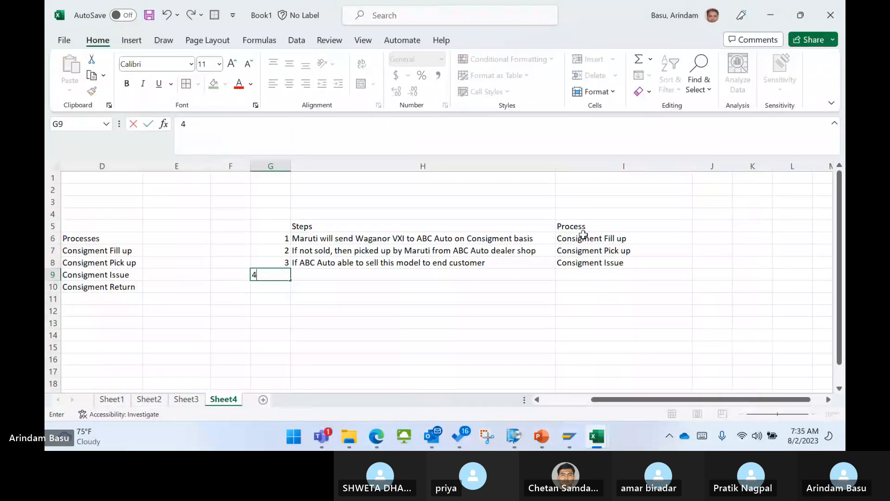
key("Tab")
key("Left")
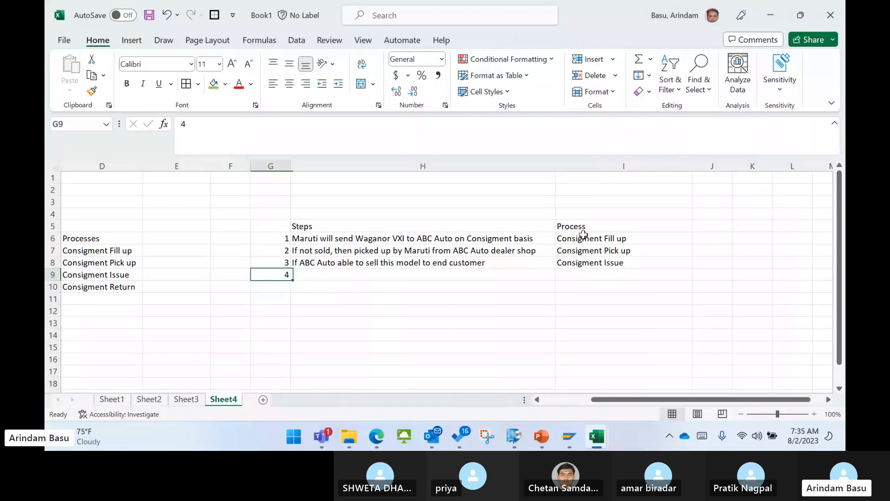
- Enter "if end customer return the product" as the fourth step in H9
key("Right")
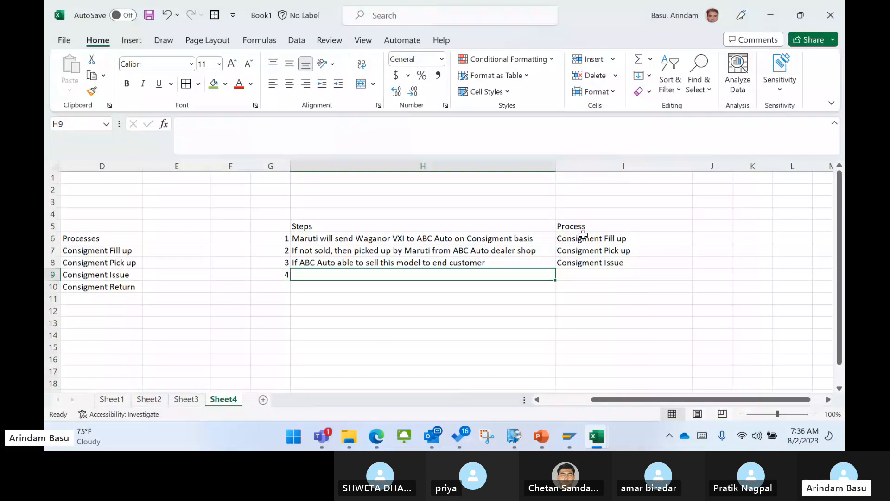
type("if end ")
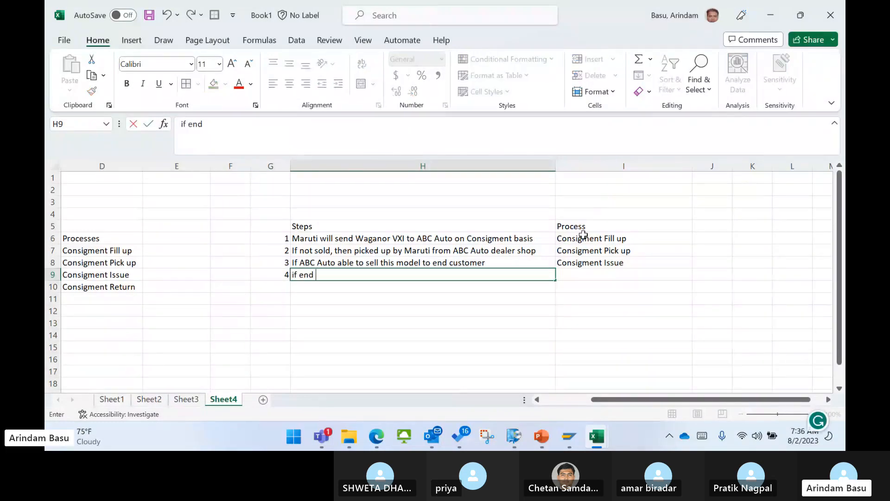
type("custom")
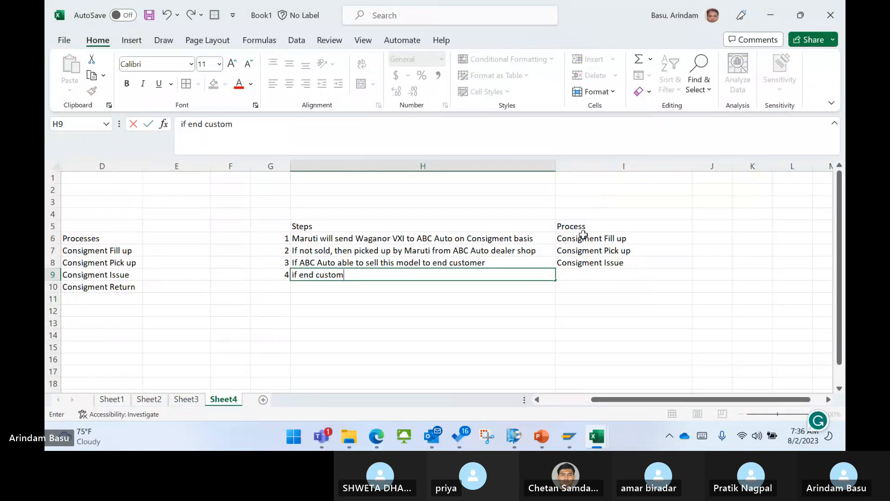
type("er return the")
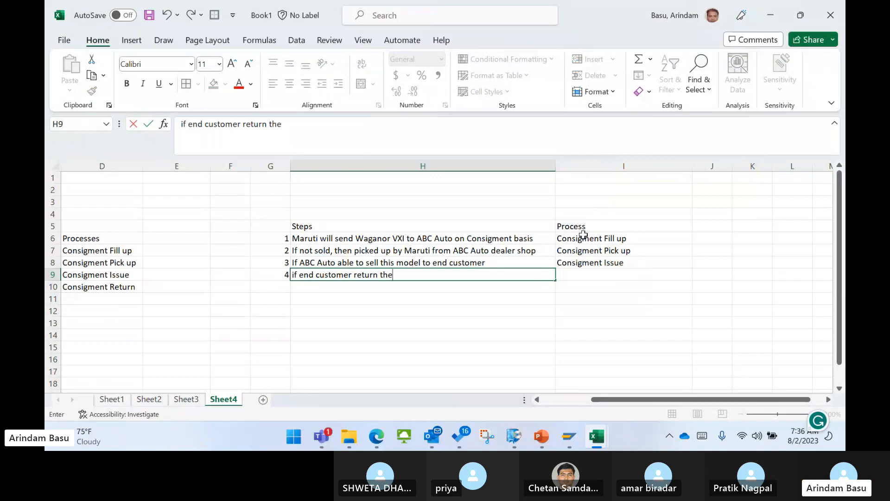
type(" prod")
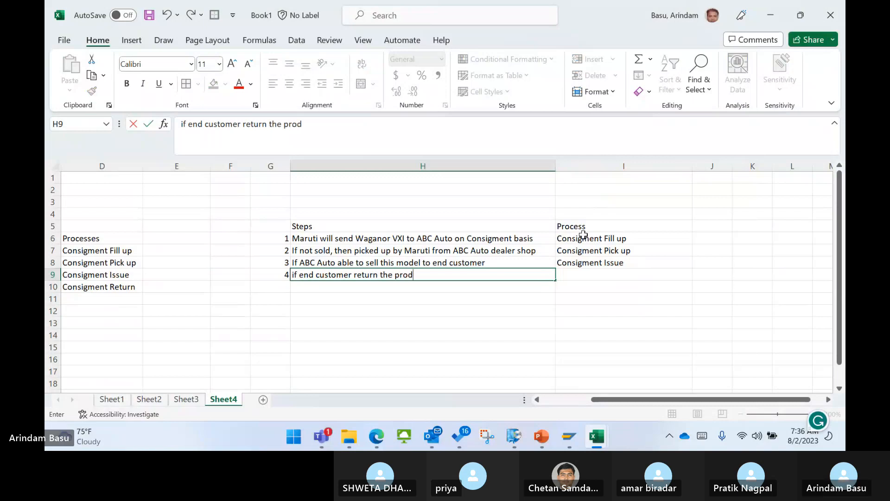
type("uct")
key("Tab")
- Copy "Consigment Return" from D10 into I9 as the process for the fourth step
key("Left")
key("Left")
key("Left")
key("Left")
key("Left")
key("Down")
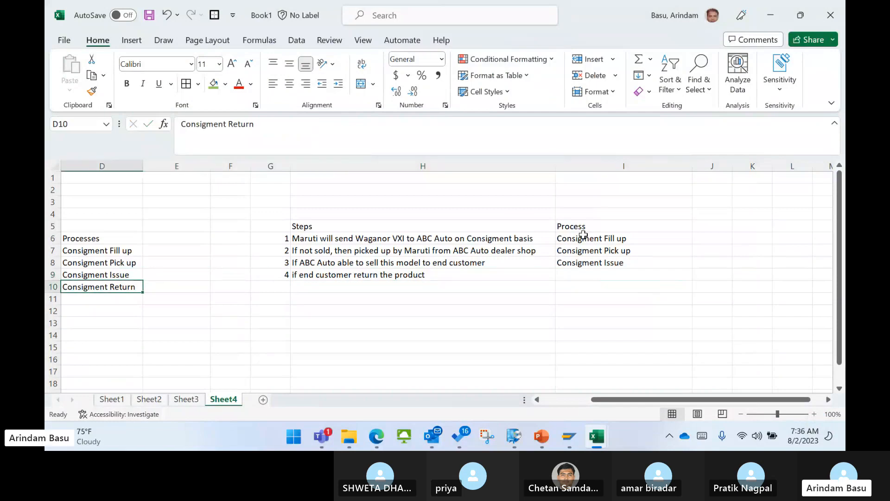
key("ctrl+c")
key("Up")
key("Right")
key("Right")
key("Right")
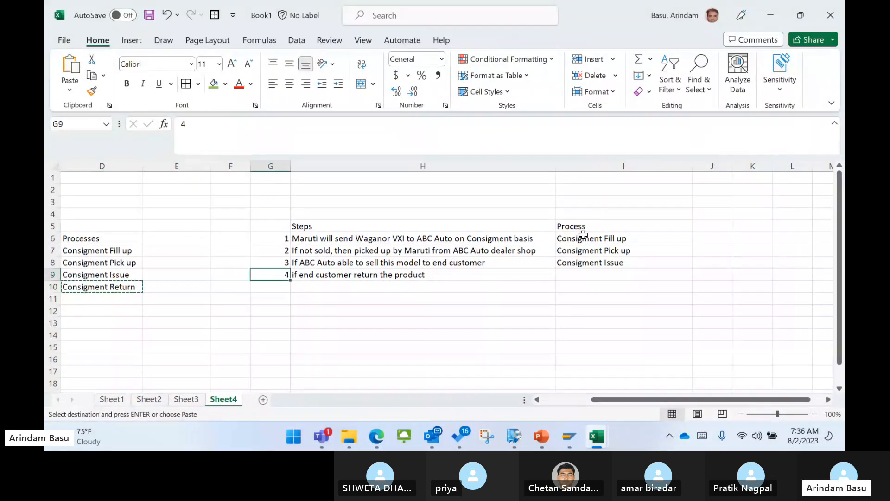
key("Right")
key("ctrl+v")
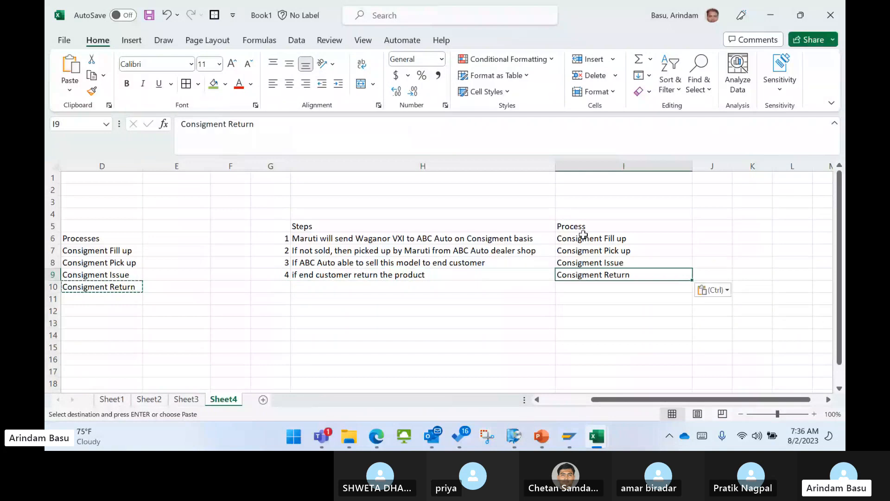
left_click(464, 299)
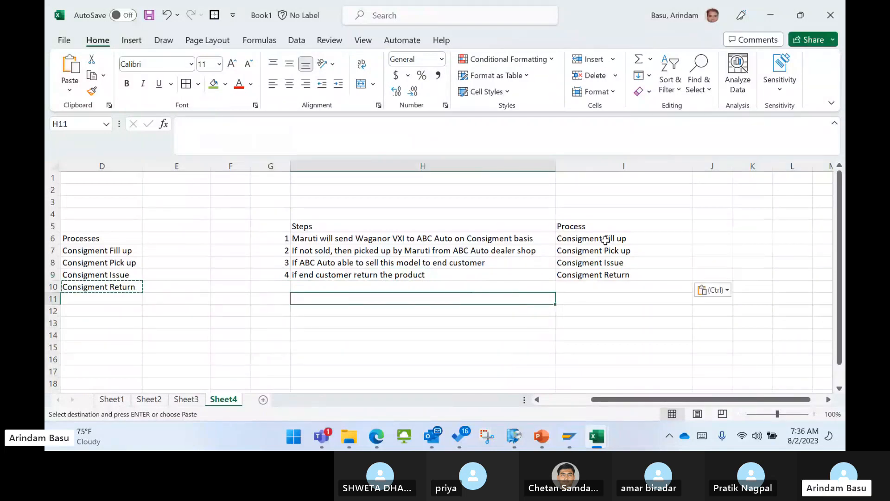
- Fill the Consigment Issue and Consigment Return cells I8:I9 with green
left_click_drag(608, 238, 609, 250)
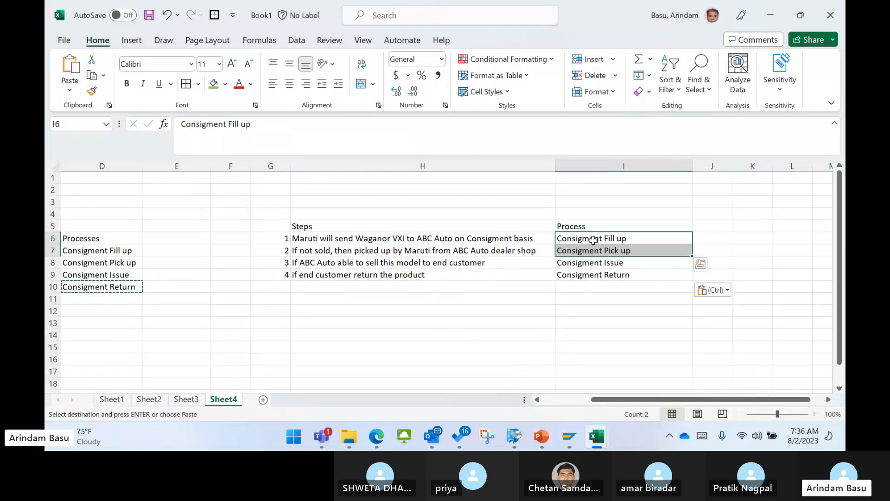
left_click(593, 265)
left_click_drag(593, 265, 593, 274)
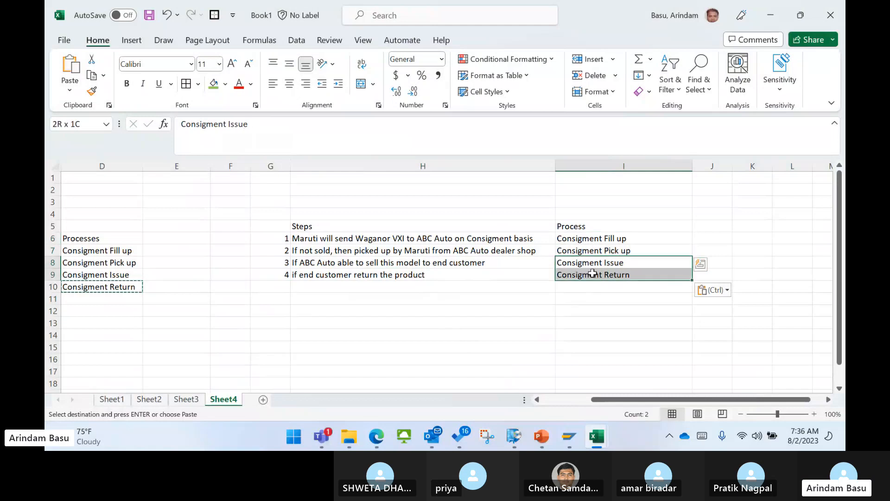
left_click(214, 84)
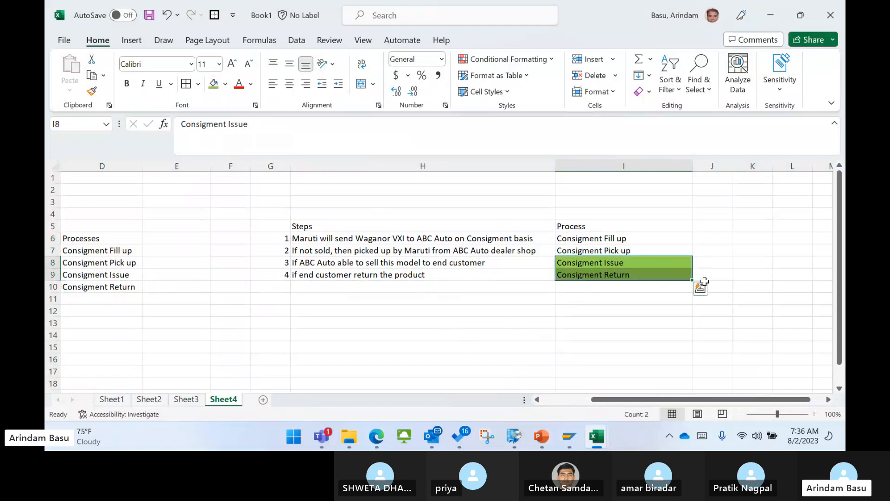
- Label the two green processes by entering "Sales" in J8 and "Return" in J9
left_click(705, 265)
type("Sales")
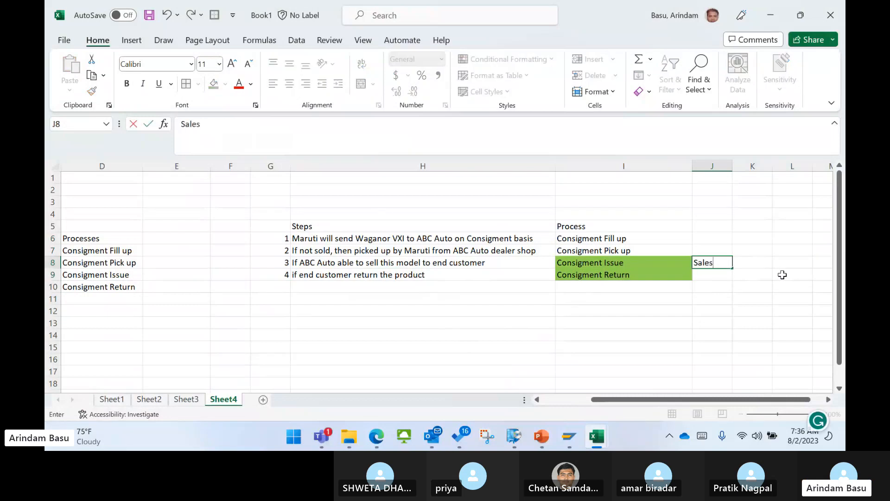
key("Return")
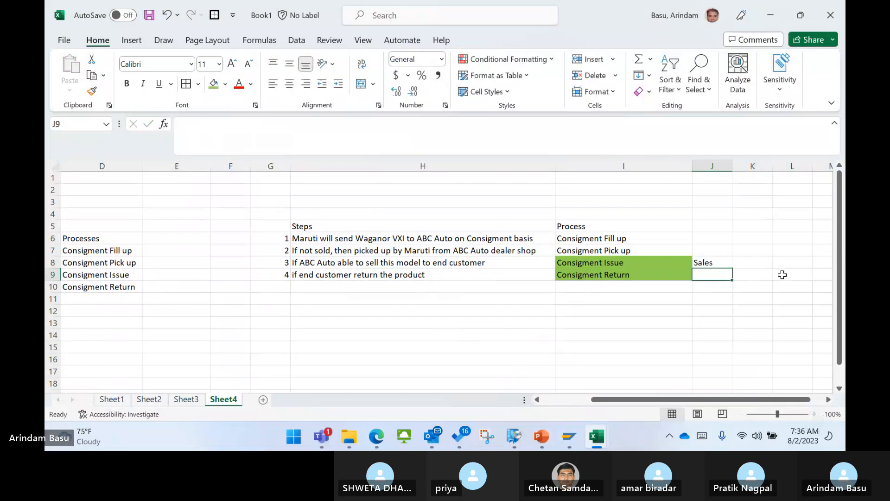
type("Return")
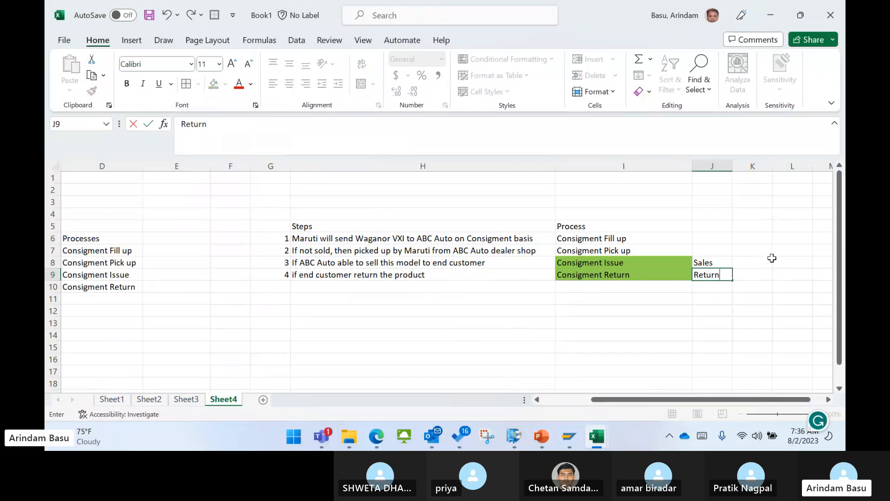
left_click(705, 265)
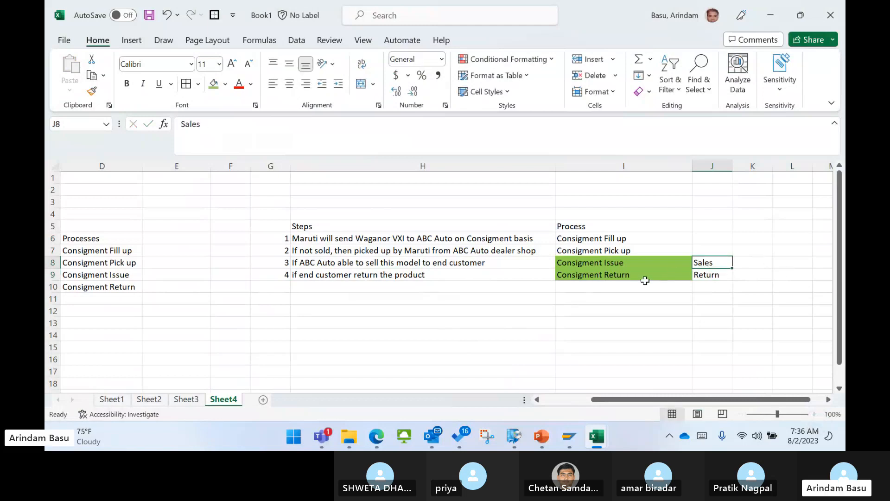
left_click(600, 262)
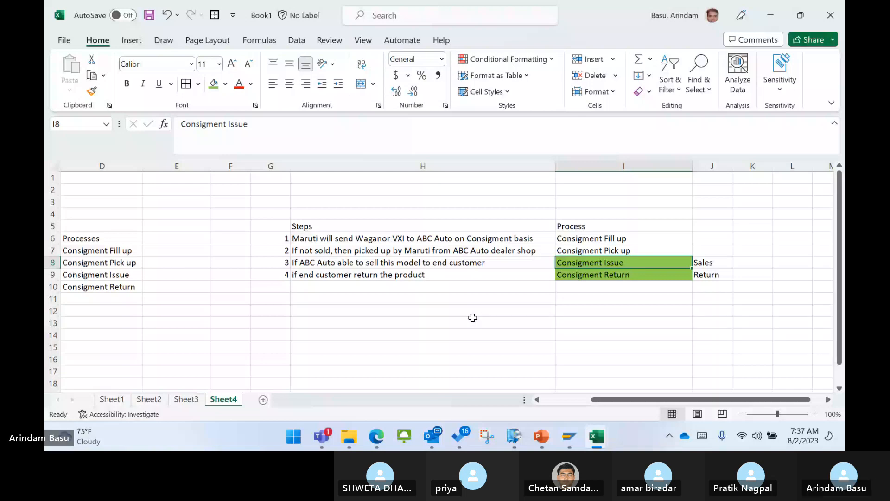
left_click_drag(458, 263, 456, 273)
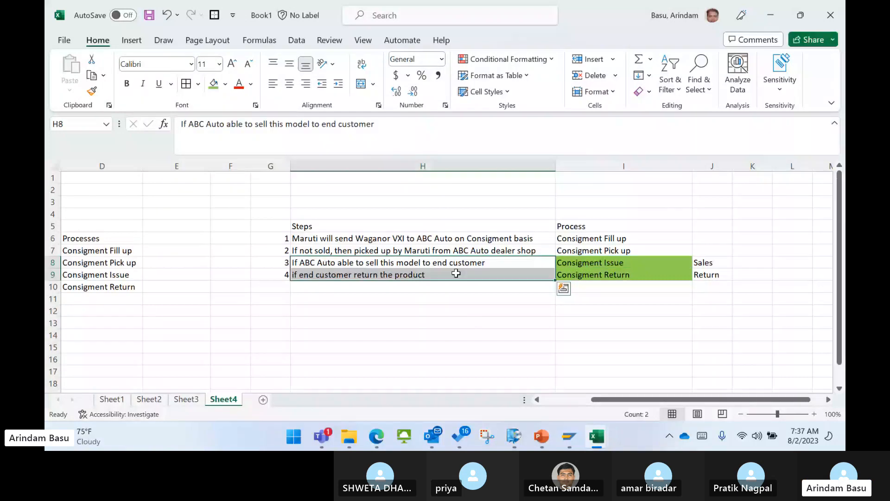
left_click(587, 250)
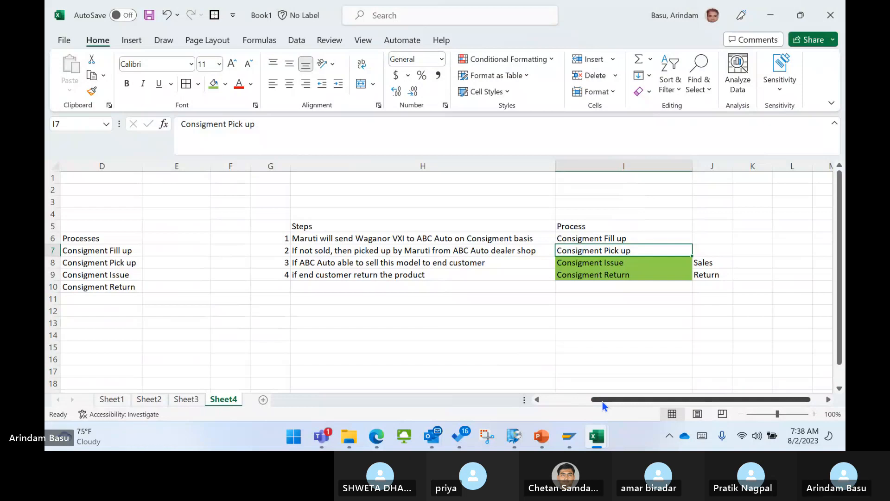
left_click_drag(603, 402, 597, 401)
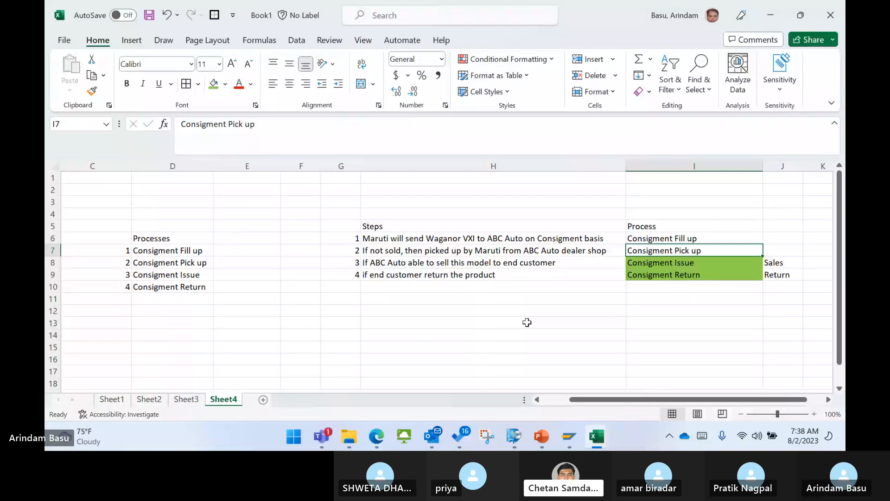
- Switch to the Skype call in the Edge browser
left_click(376, 437)
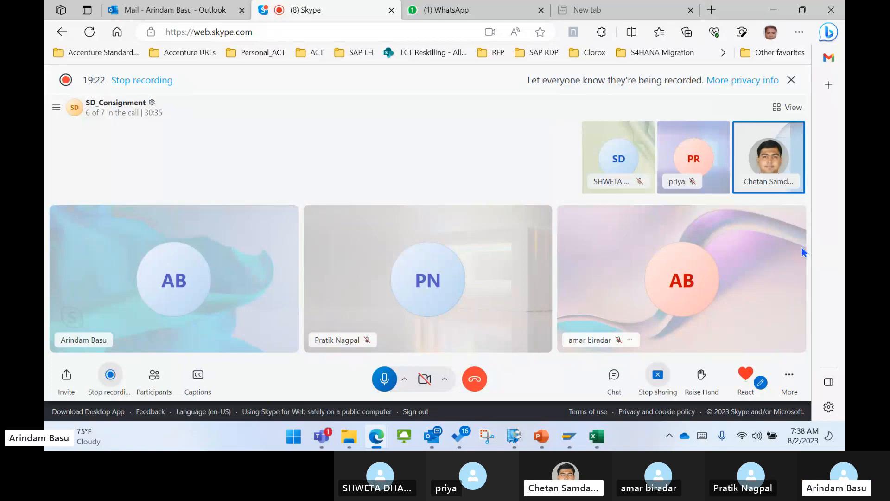
- Switch back to the Excel workbook and examine the consignment processes matched to the scenario steps in column I of Sheet4
left_click(778, 14)
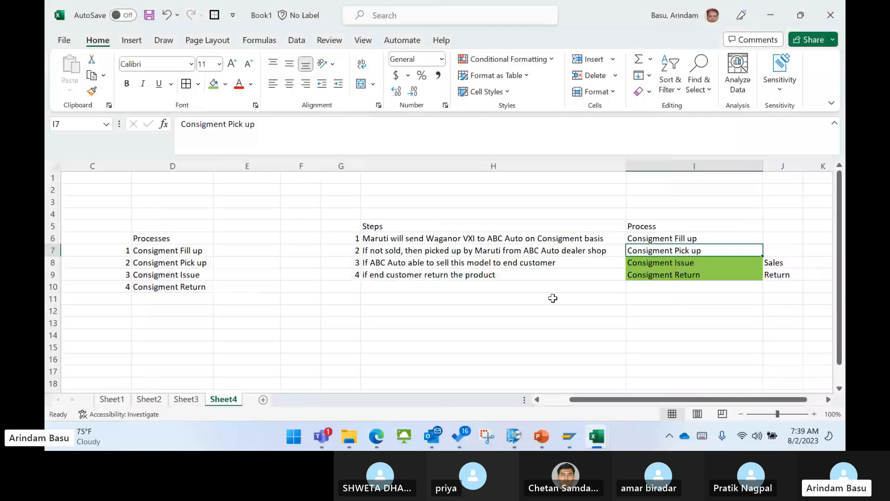
left_click(553, 298)
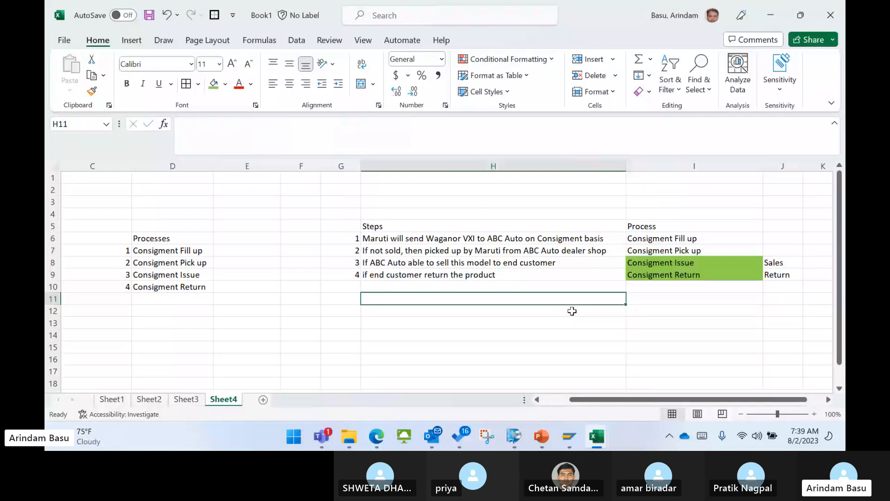
scroll(572, 311, "right", 2)
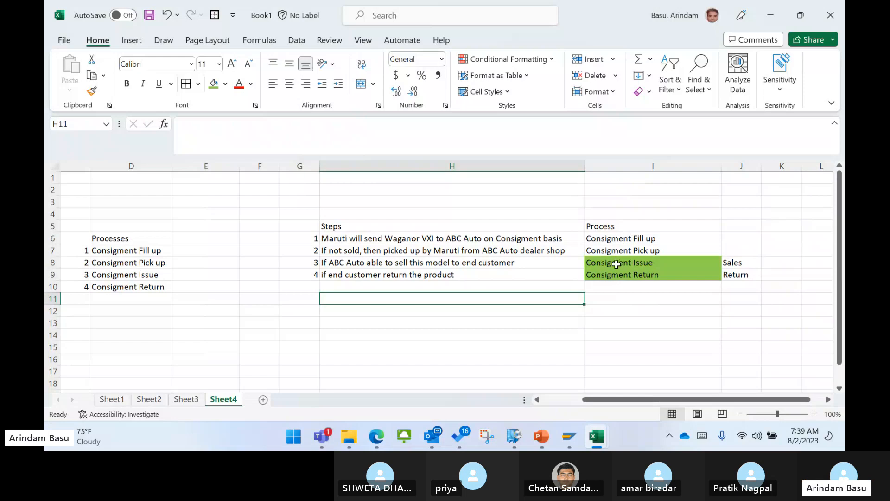
left_click(605, 240)
left_click(611, 251)
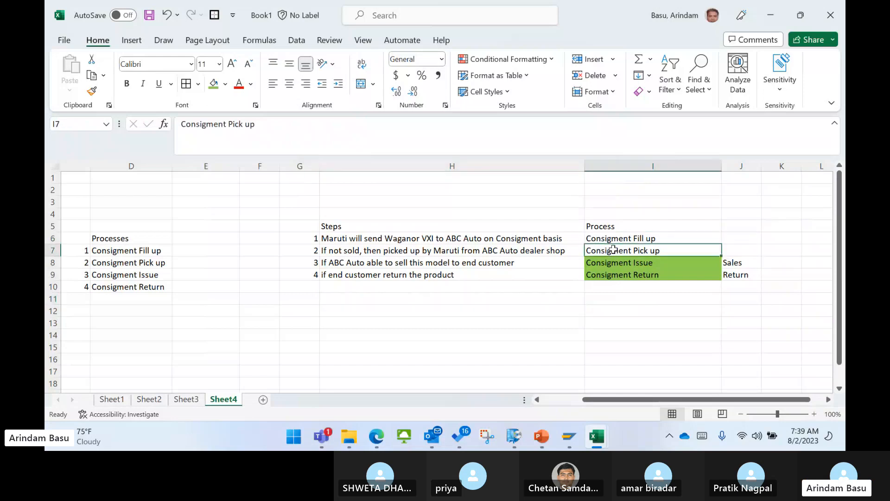
left_click(639, 276)
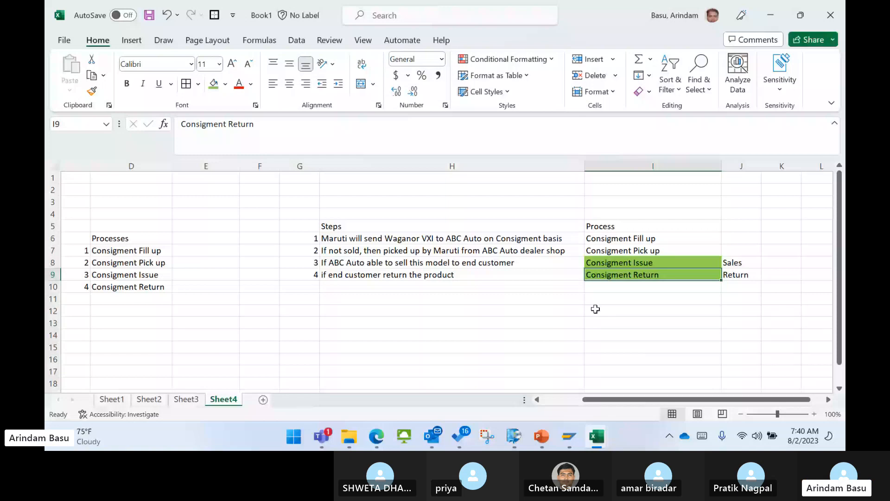
mouse_move(570, 443)
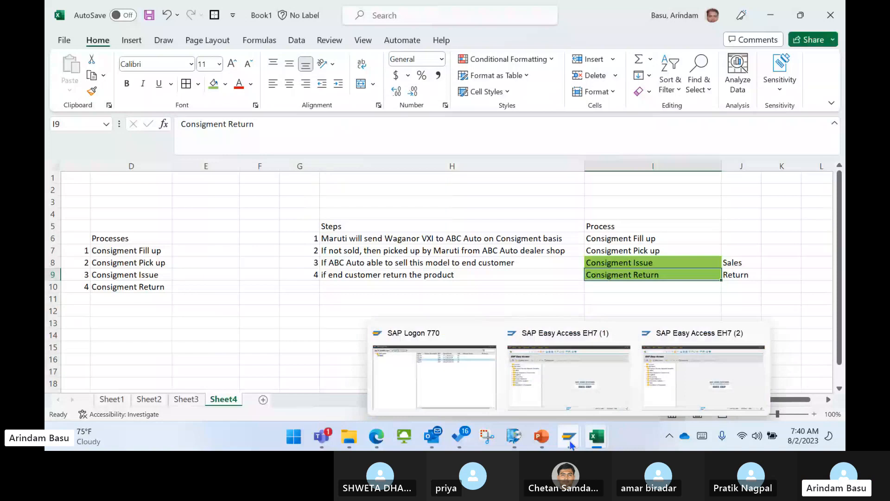
left_click(714, 386)
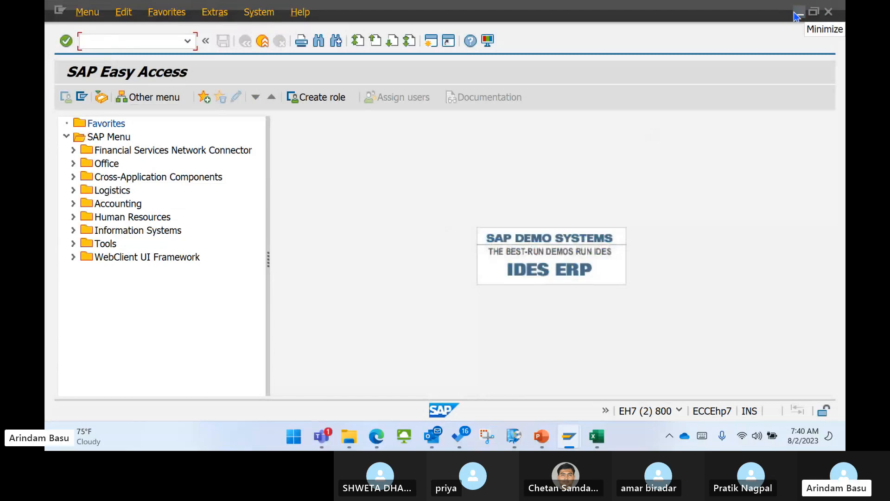
left_click(797, 14)
- Insert a new column before the Sales and Return labels on Sheet4 and narrow it
left_click(740, 246)
left_click(739, 167)
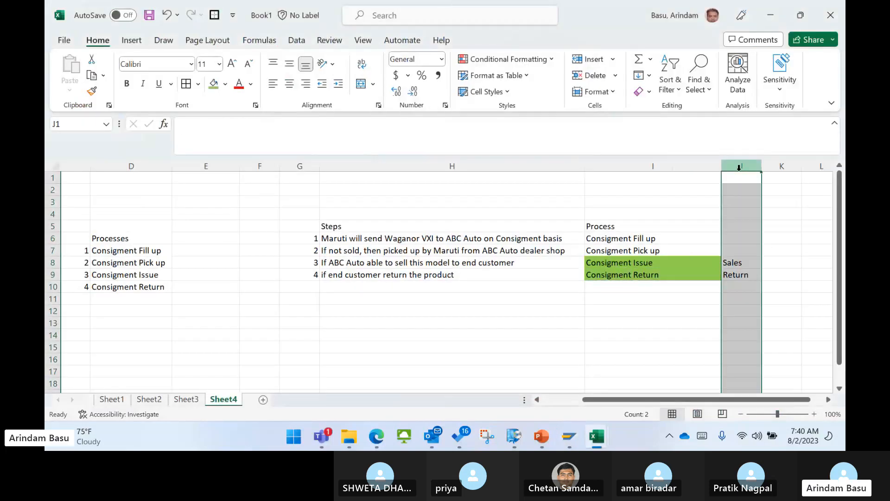
right_click(739, 167)
left_click(641, 303)
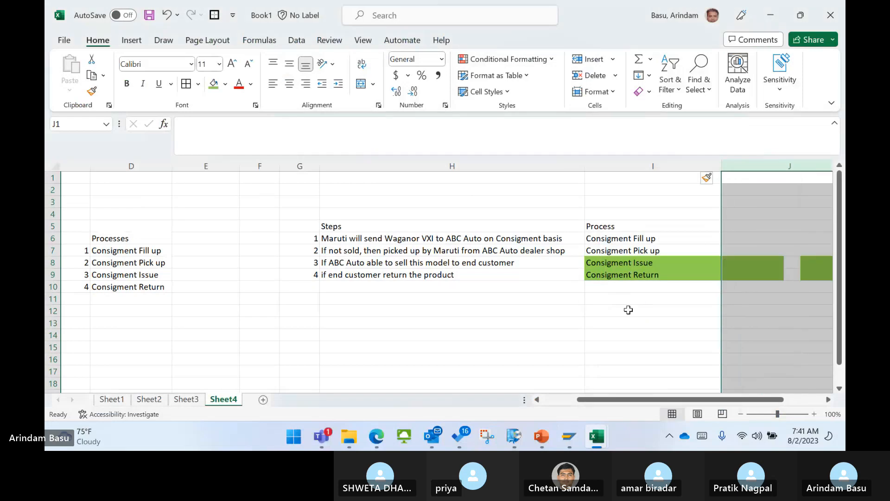
left_click(628, 310)
scroll(764, 402, "right", 2)
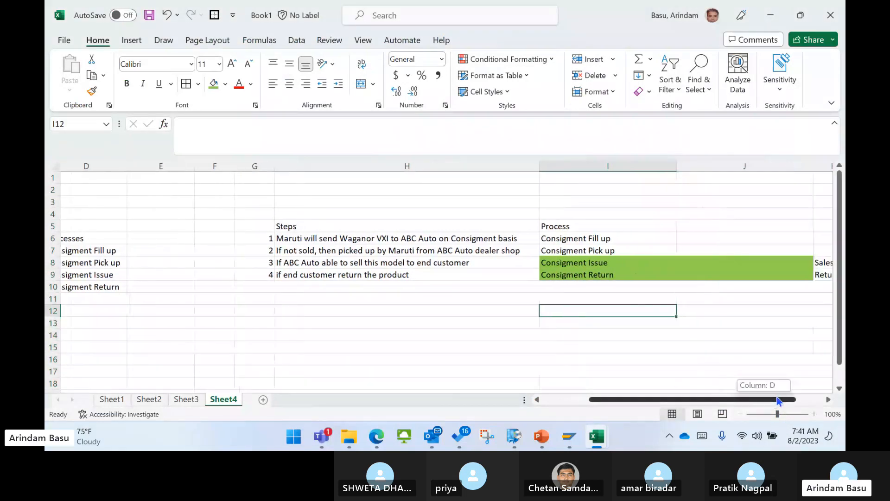
left_click_drag(794, 166, 684, 210)
- Enter the header "Doc Type" in J5, beside the Process header
left_click(669, 236)
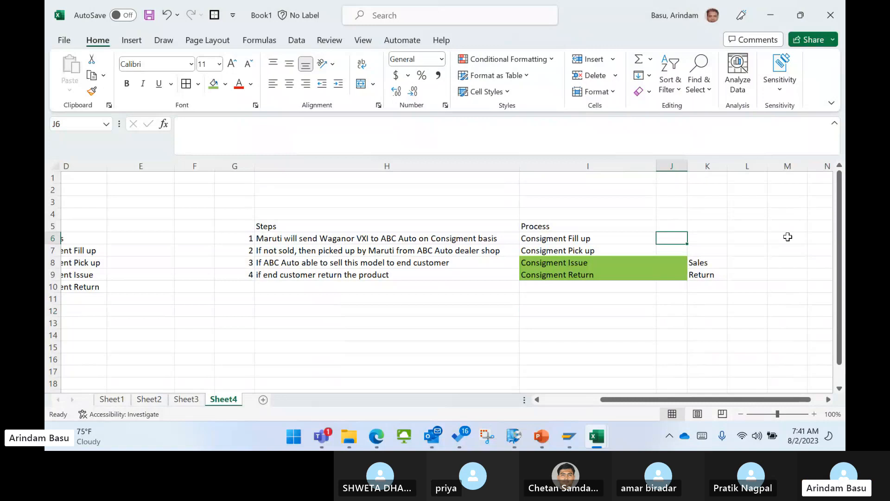
key("Up")
key("Down")
key("Up")
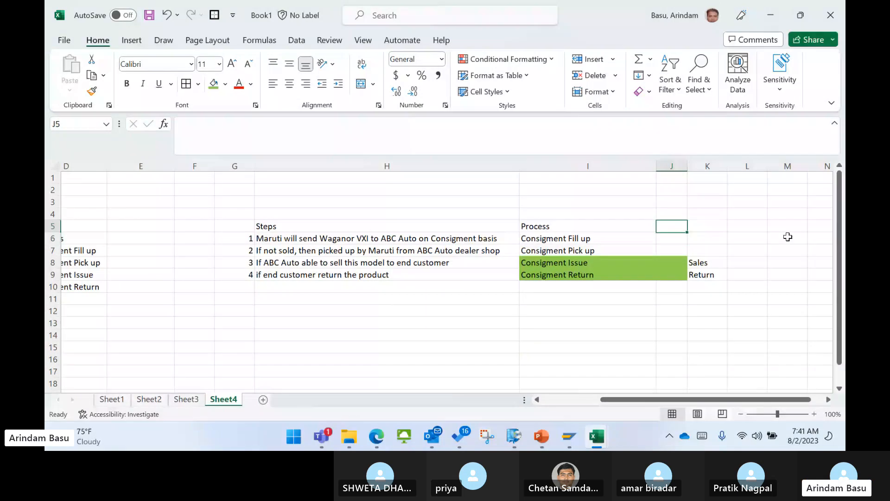
type("Do")
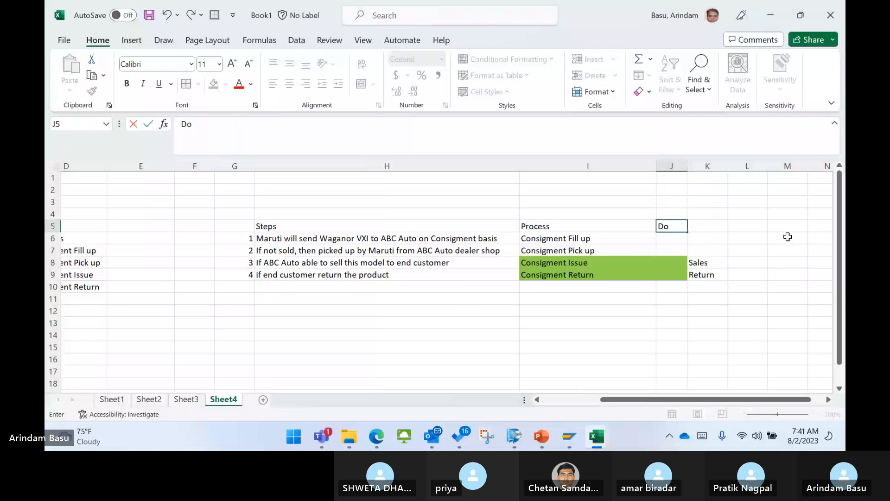
type("c Type")
key("Return")
- Enter the document types CF, CP, CI and CONR in J6:J9 for the four consignment processes
type("CF")
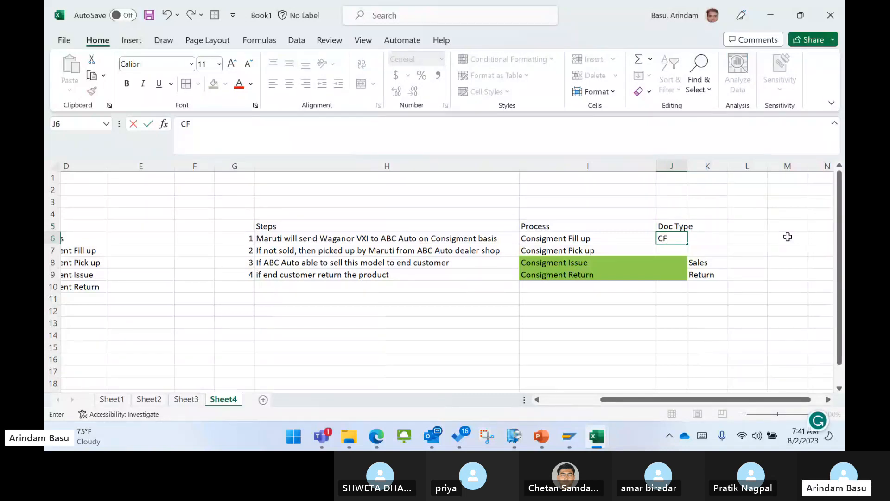
left_click(670, 252)
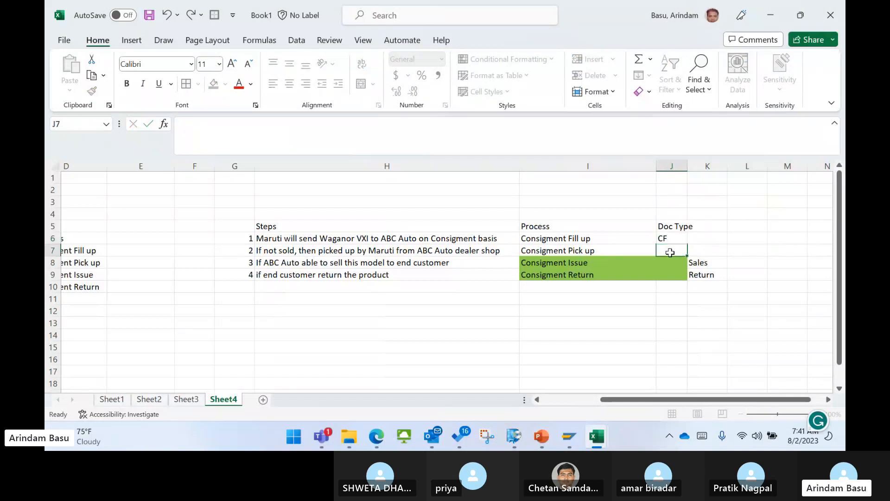
type("CP")
left_click(666, 262)
type("CI")
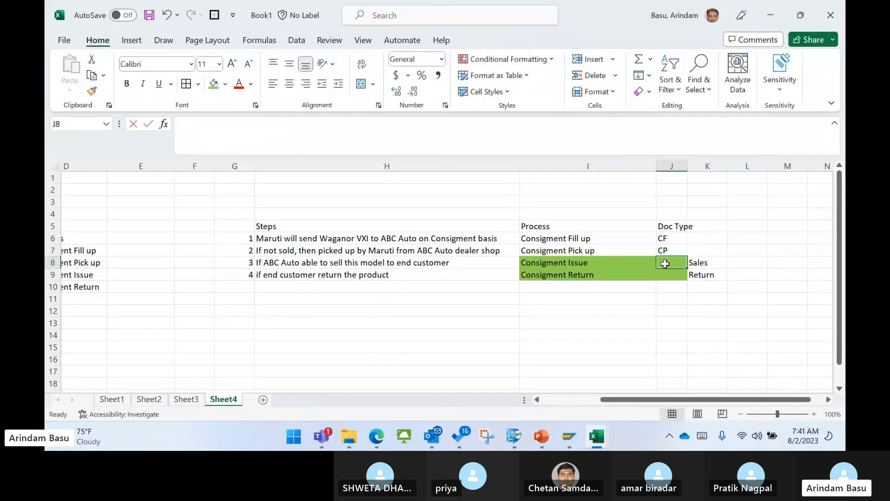
key("Return")
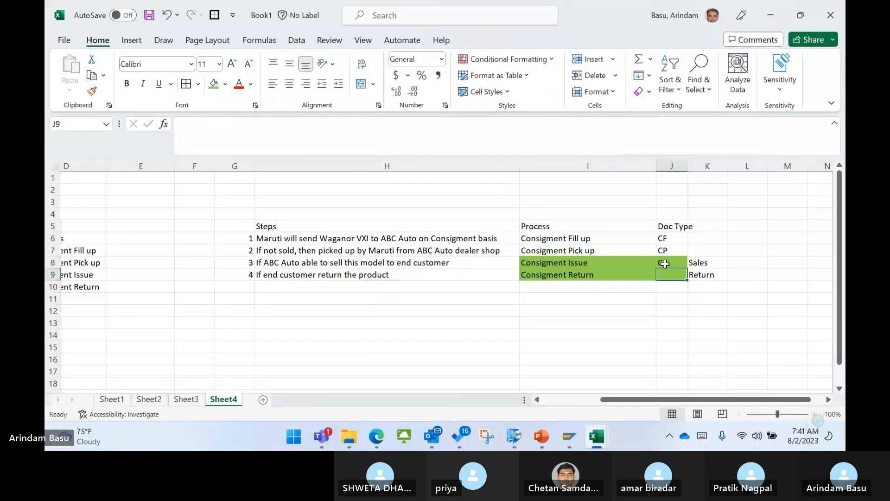
type("CONR")
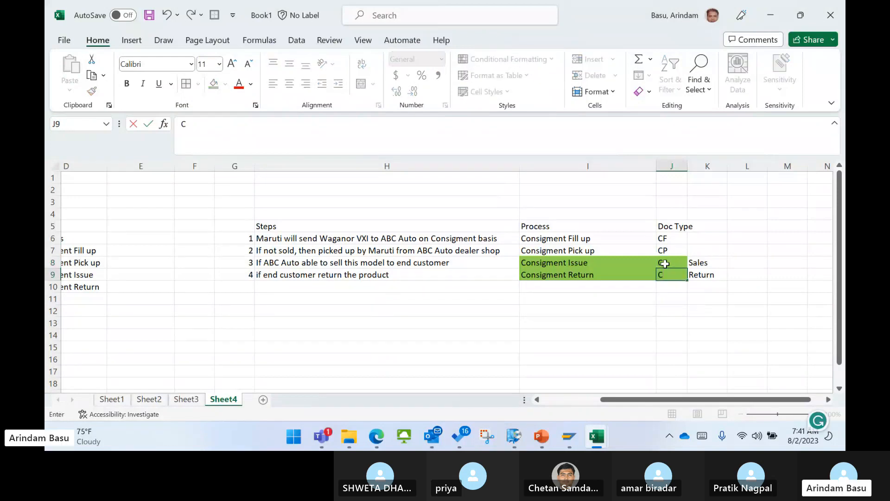
left_click(636, 349)
left_click(677, 277)
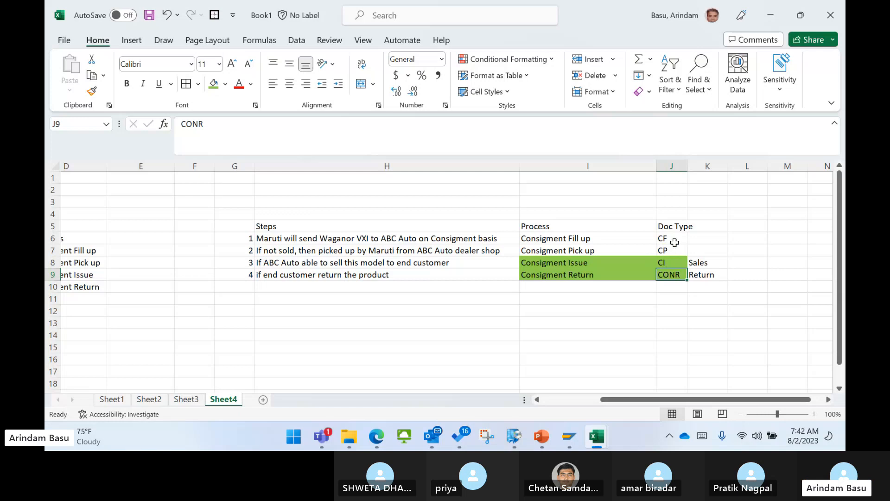
- Switch to SAP session EH7 (1), start transaction VA01, open the CF Consignment Fill-up order entry and return to the initial screen
mouse_move(570, 419)
left_click(578, 385)
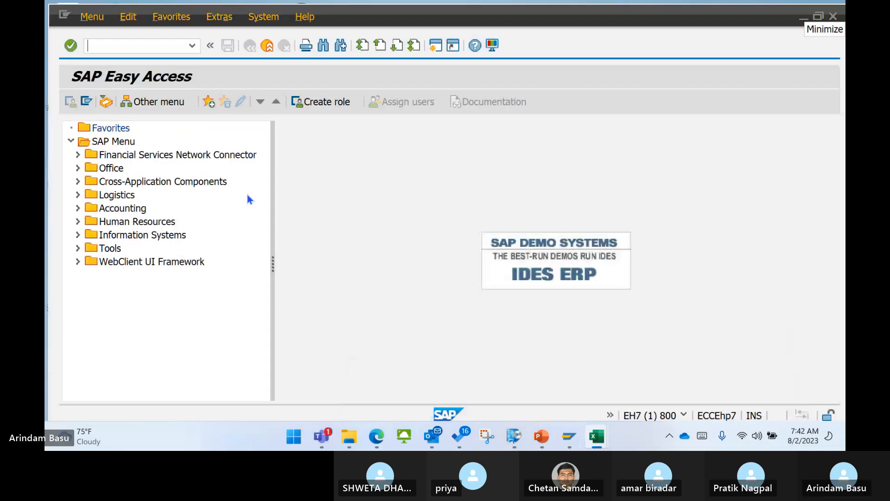
type("VA01")
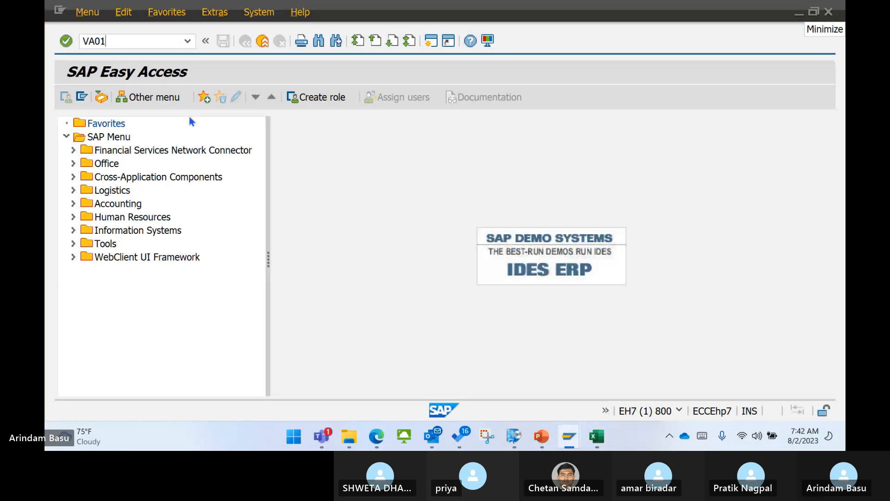
key("Return")
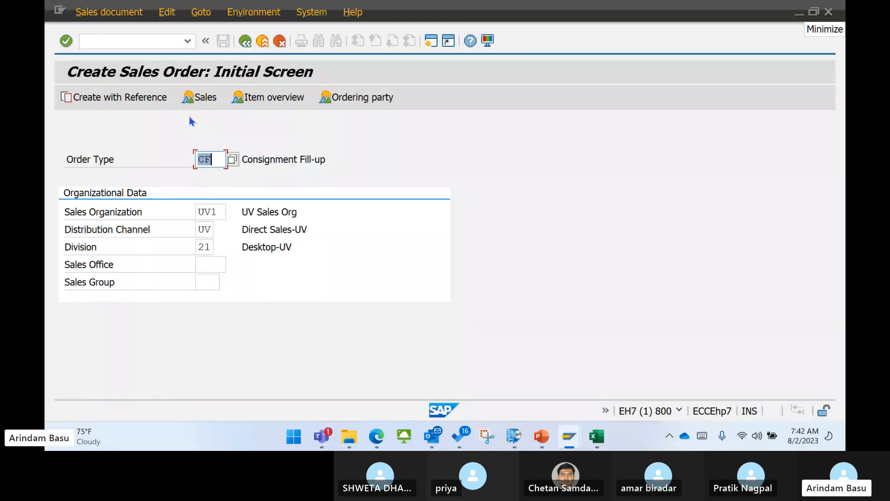
key("Return")
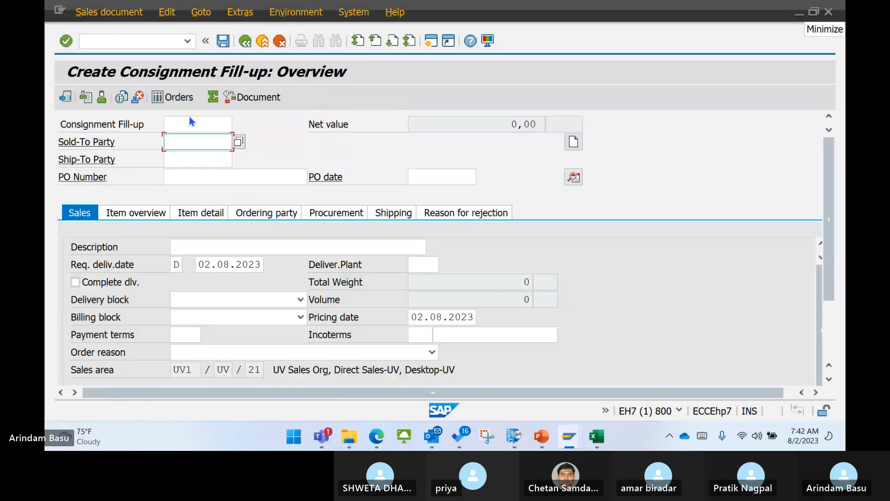
left_click(245, 40)
- Open the order entry for order type CI to check the consignment issue document, then go back to the initial screen
key("BackSpace")
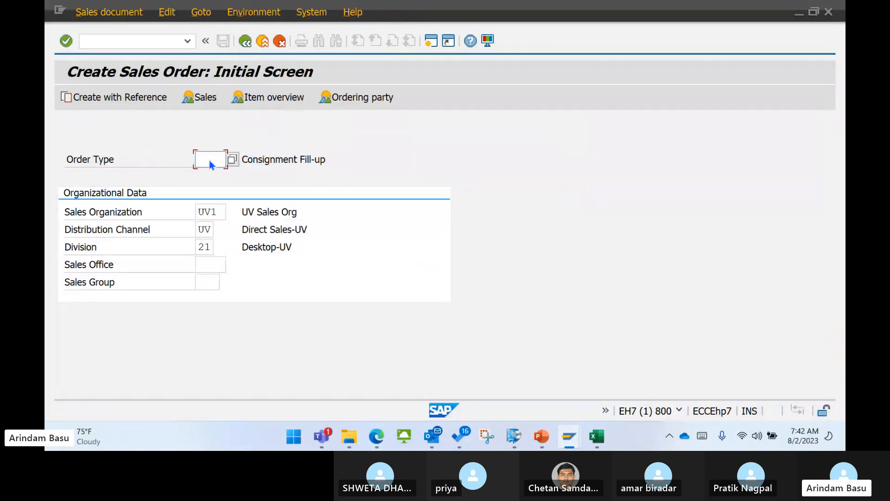
type("CI")
key("Return")
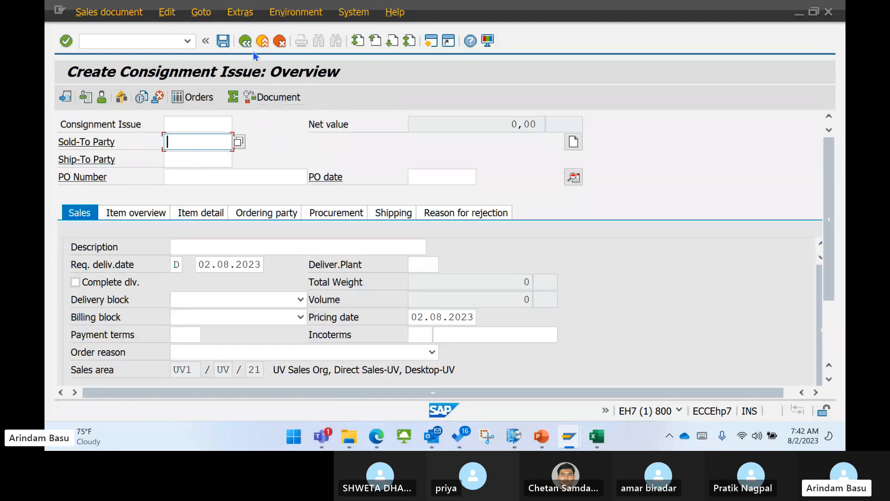
left_click(245, 41)
- Check the consignment pick-up document by opening order type CP, and return to the initial screen
key("BackSpace")
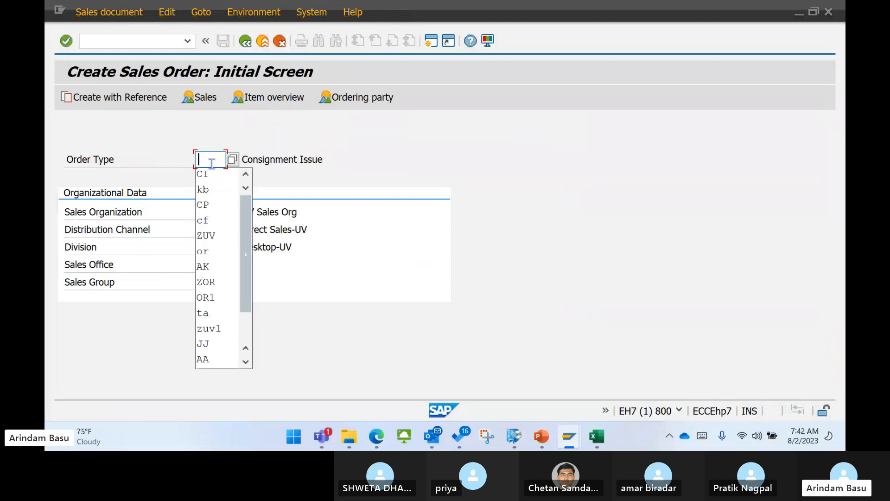
type("CP")
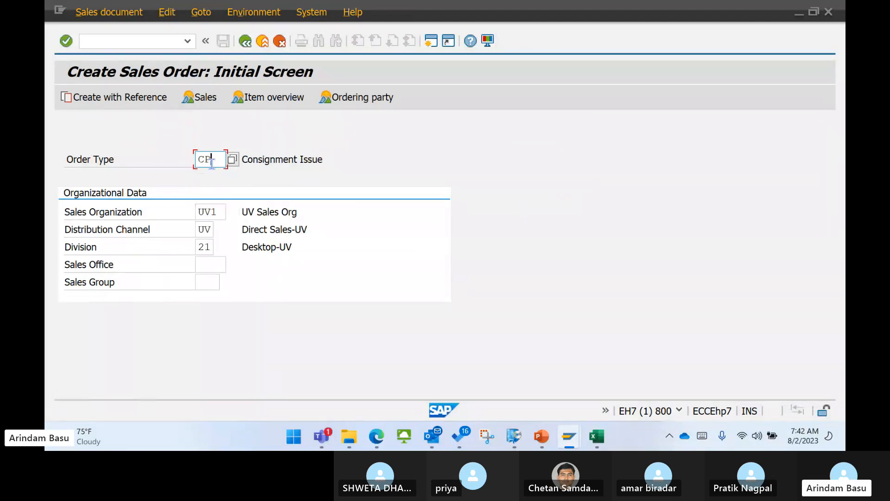
key("Return")
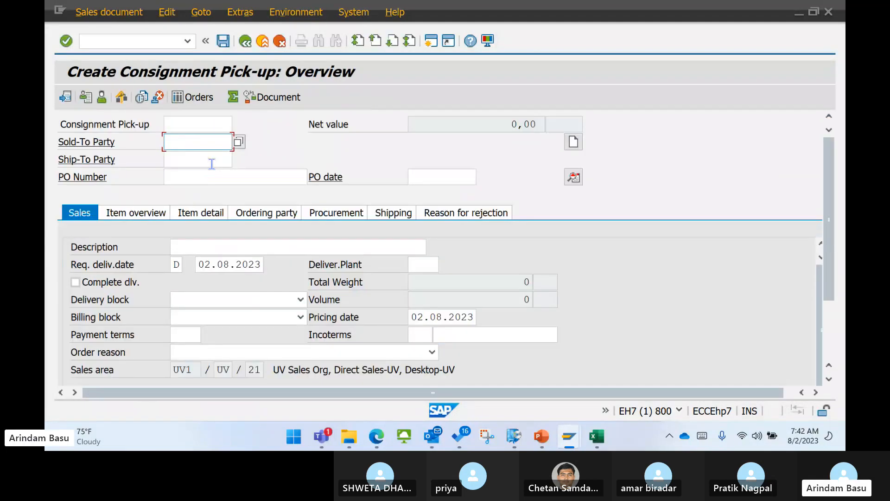
left_click(262, 41)
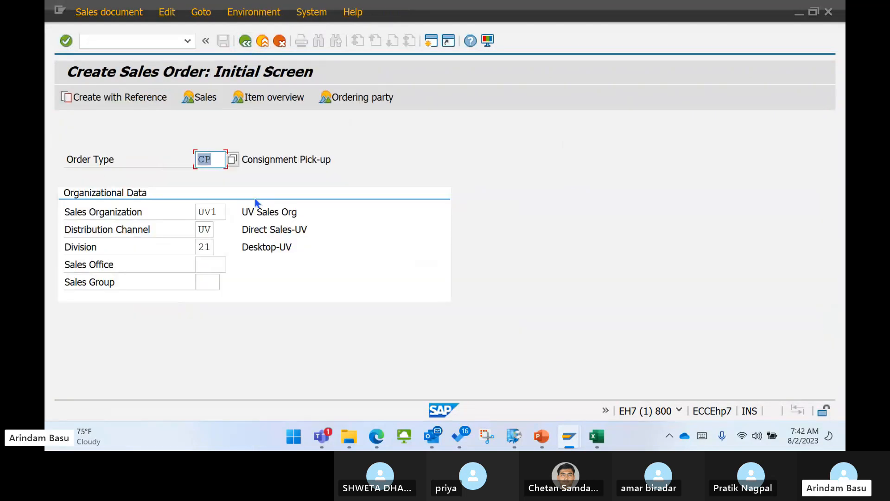
- Check the consignment returns document by opening order type CONR, and return to the initial screen
key("BackSpace")
type("CONR")
key("Return")
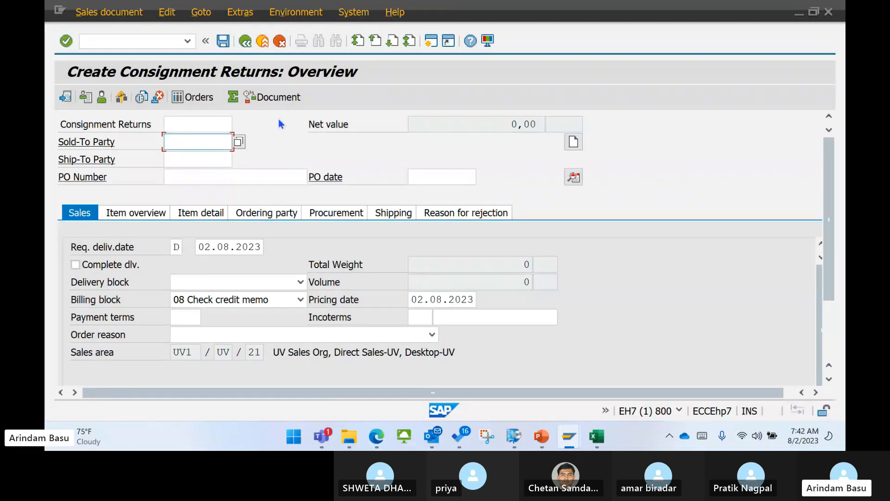
left_click(245, 42)
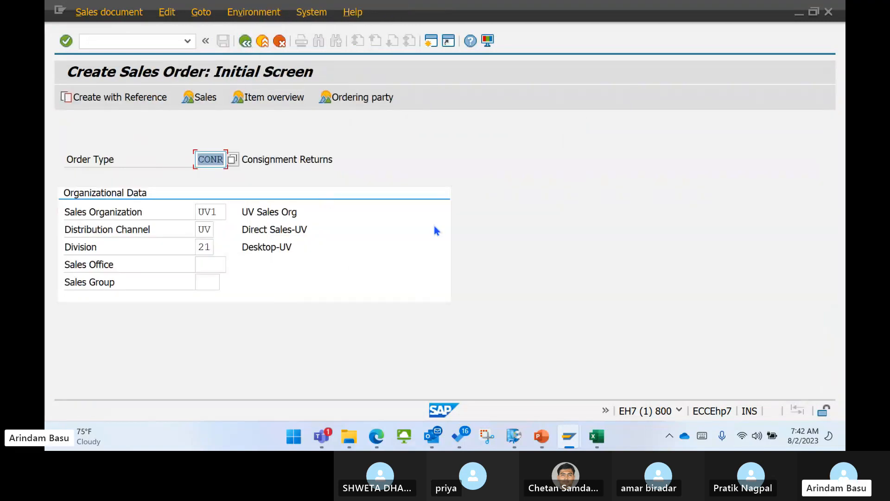
- Switch to the Book1 workbook in Excel and highlight the sales document types in F6:F9 of Sheet2's consignment table
mouse_move(597, 436)
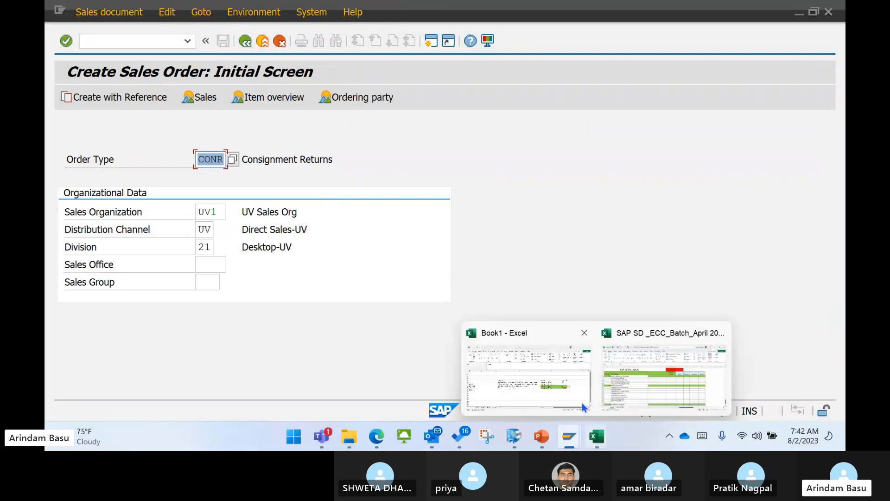
left_click(558, 385)
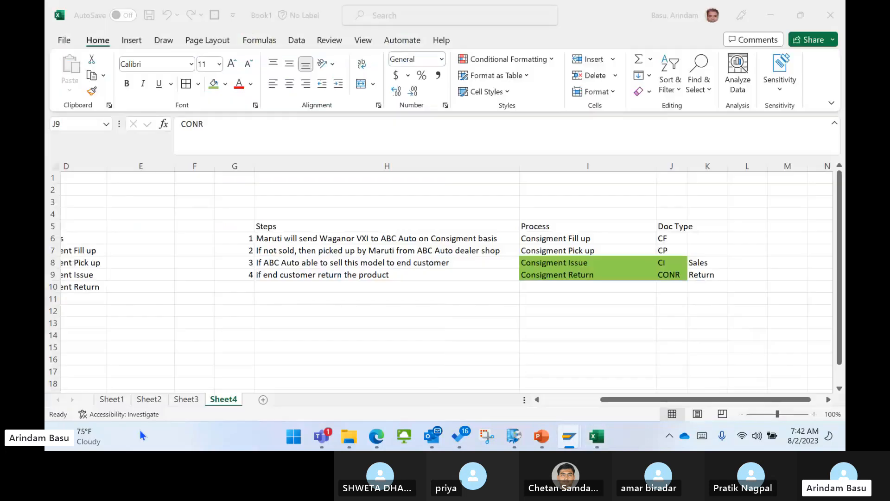
left_click(185, 400)
left_click(154, 402)
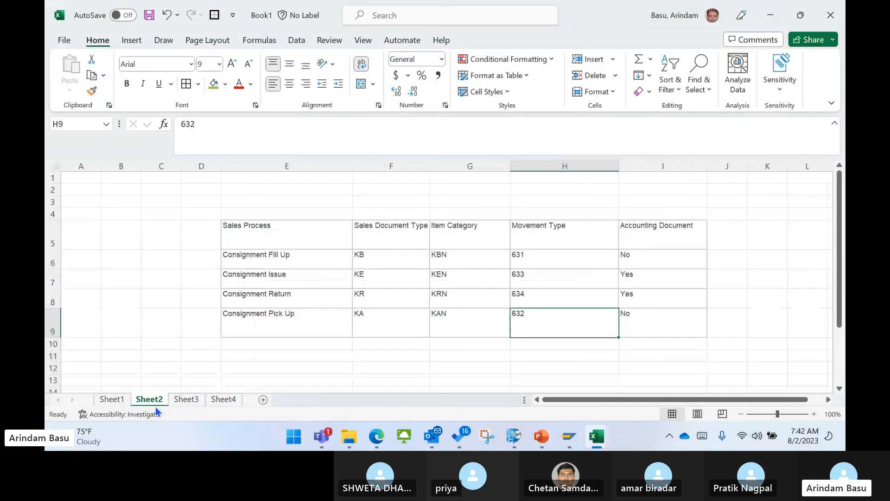
left_click_drag(364, 253, 371, 321)
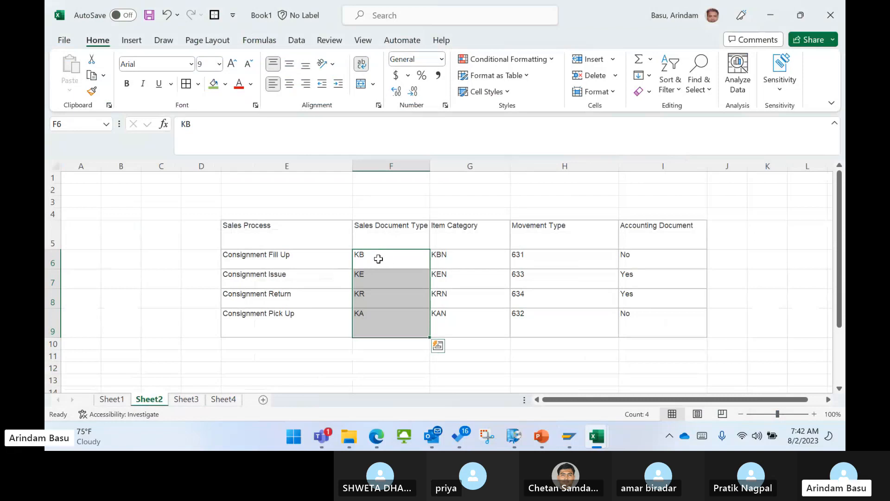
- Switch to SAP and open order type KB to check the standard consignment fill-up document, then return to the initial screen
mouse_move(569, 437)
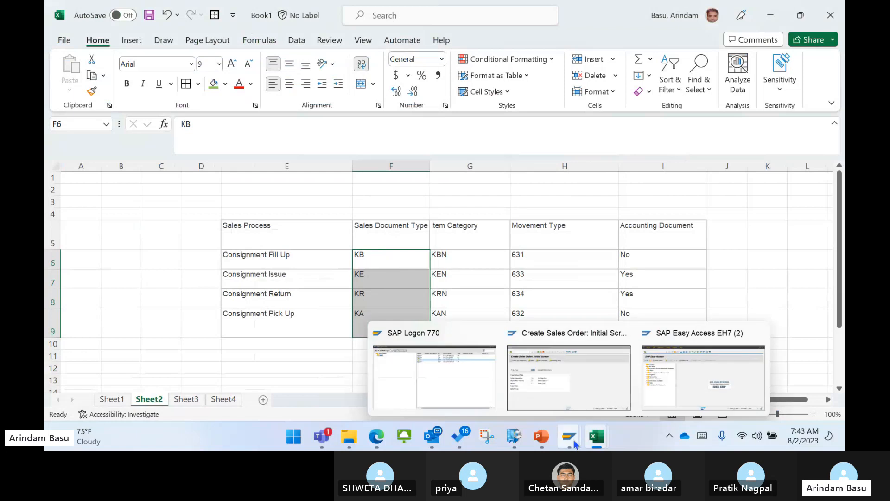
left_click(603, 383)
key("BackSpace")
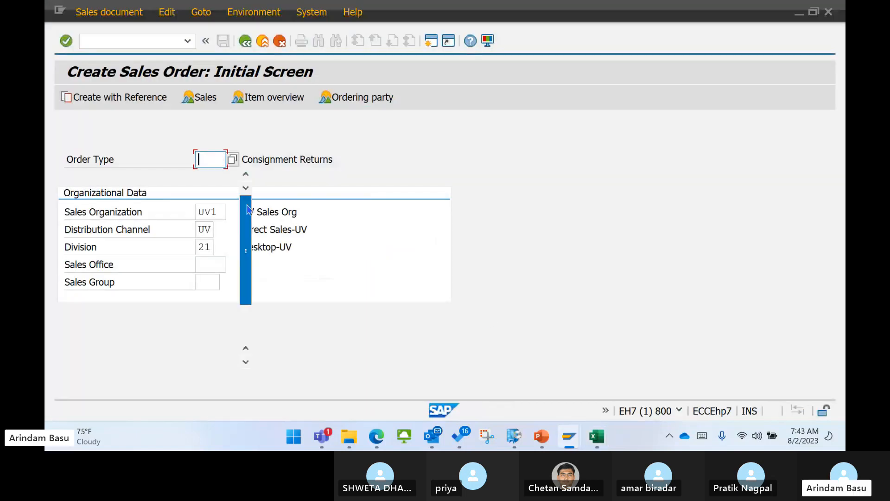
type("KB")
key("Return")
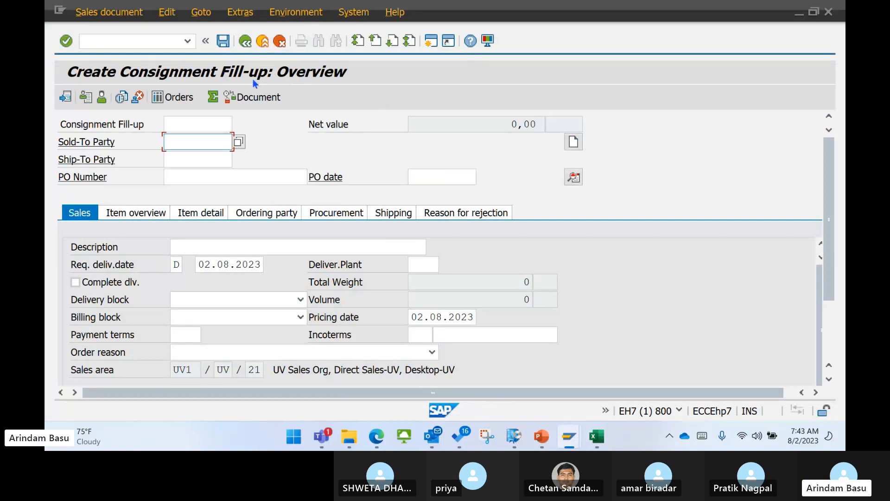
left_click(239, 38)
- Check the standard consignment returns document by opening order type KR, and go back to the initial screen
key("BackSpace")
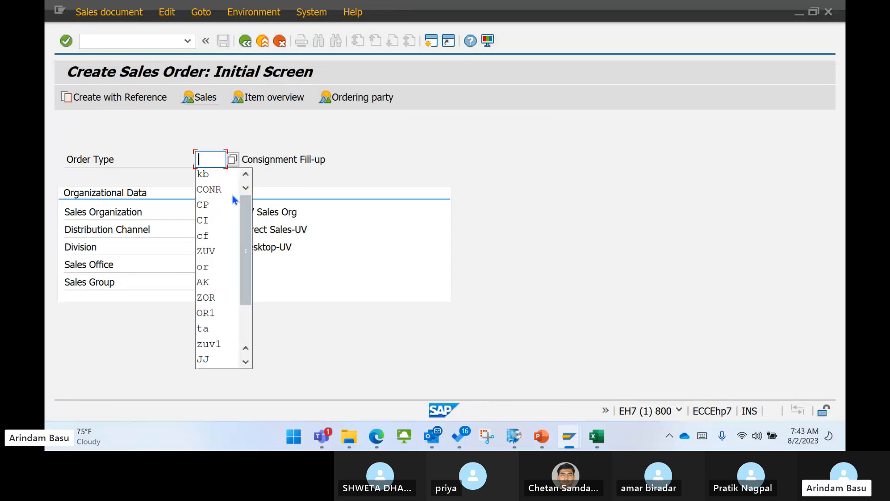
type("KR")
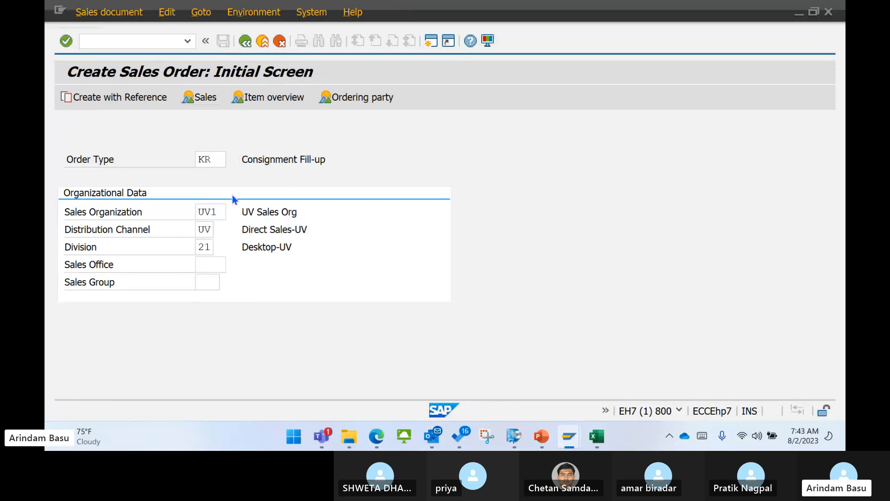
key("Return")
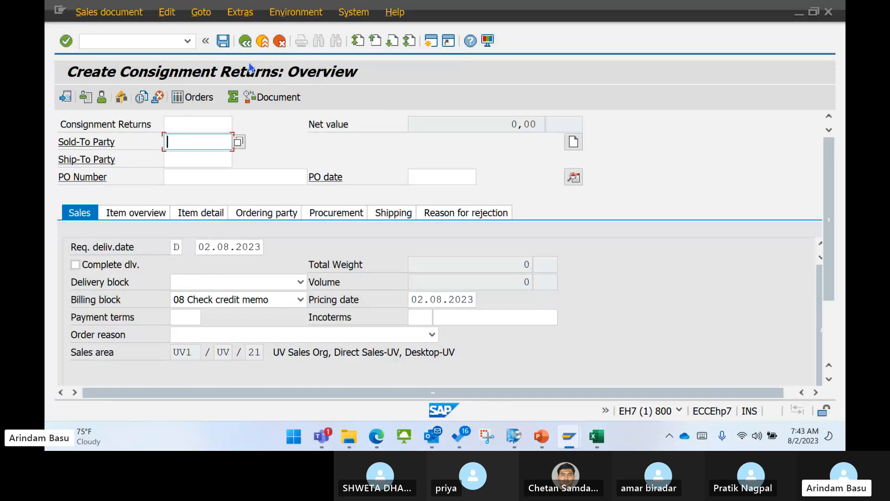
left_click(245, 41)
- Switch to the Book1 workbook in Excel and point out document types KE and KR in Sheet2's consignment table
key("alt+Tab")
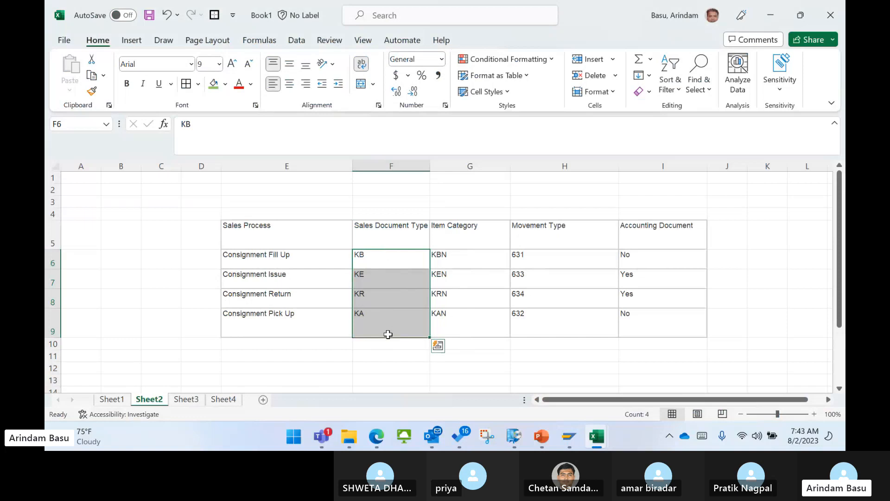
left_click(379, 277)
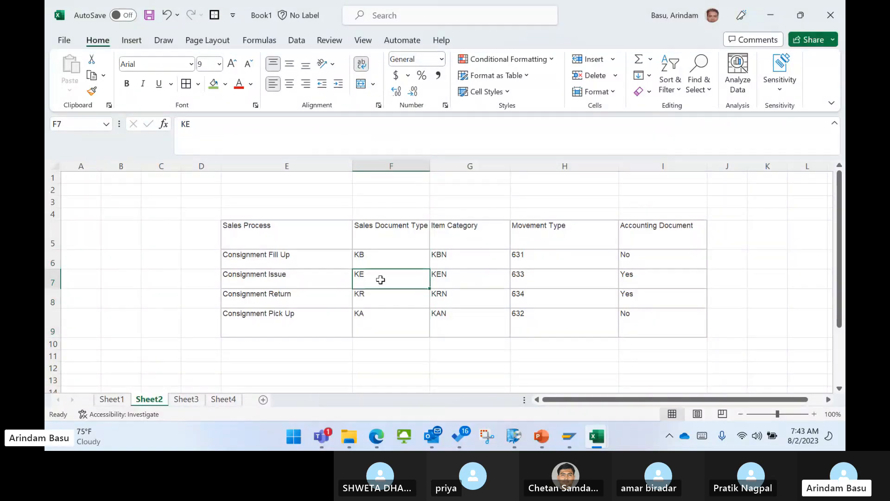
left_click(394, 302)
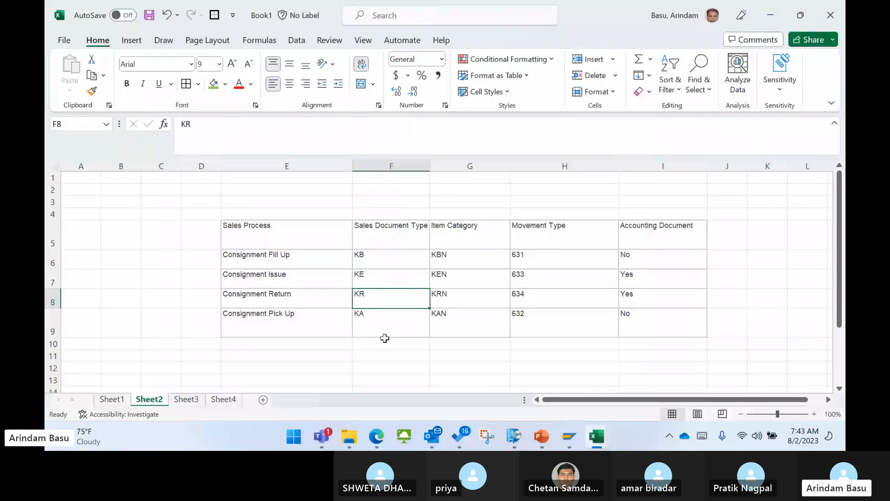
- Switch back to SAP, leave the current sales order screen and restart sales order creation with transaction VA01
left_click(569, 436)
left_click(566, 366)
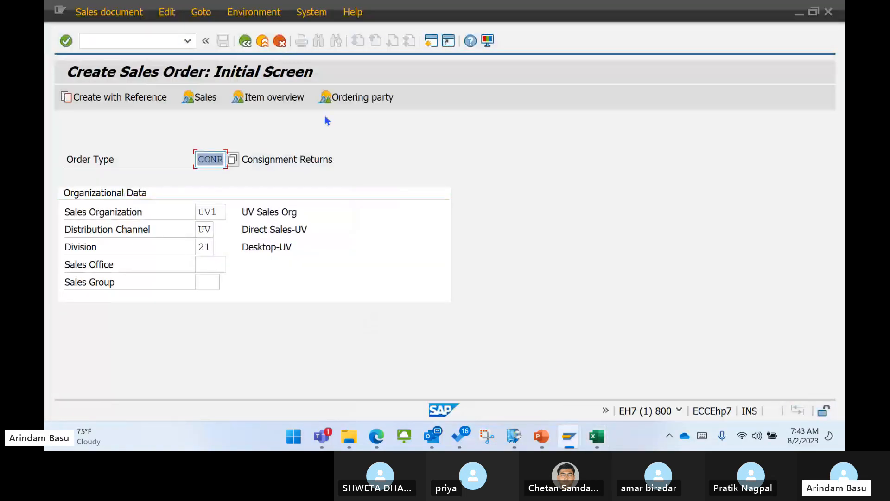
left_click(263, 42)
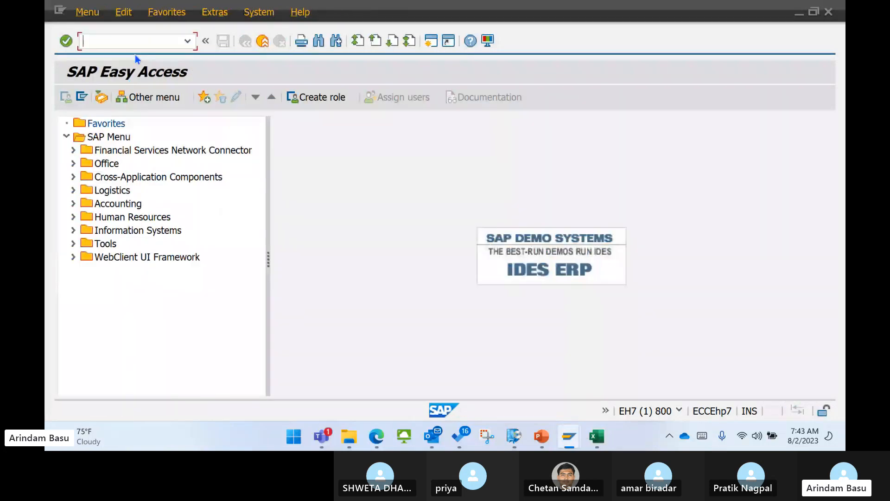
type("VA01")
key("Return")
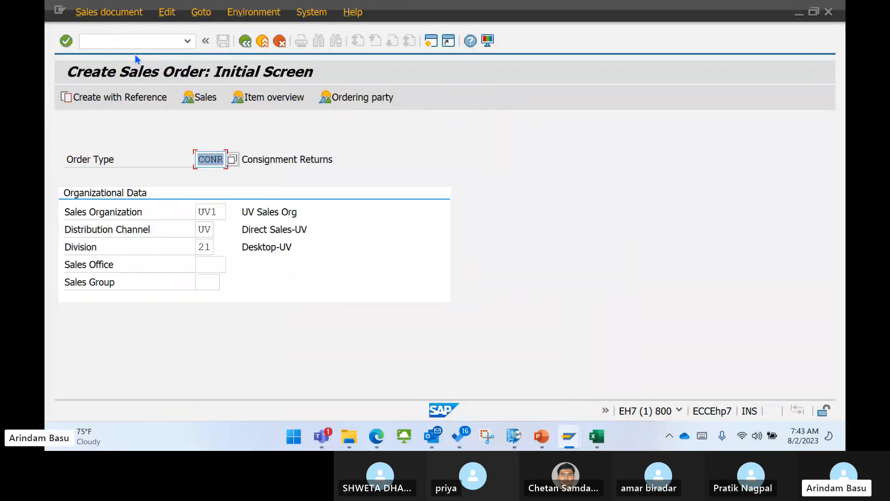
- Set the order type to CF and open the consignment fill-up order entry
key("BackSpace")
type("C")
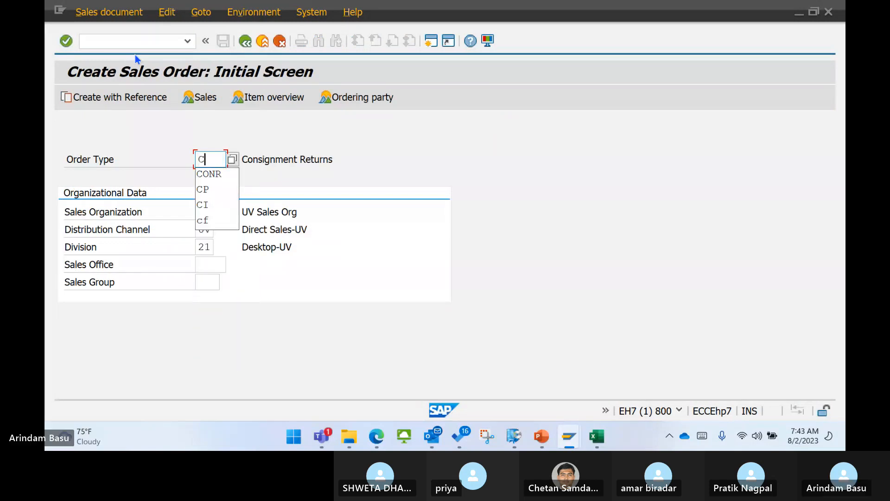
type("F")
key("BackSpace")
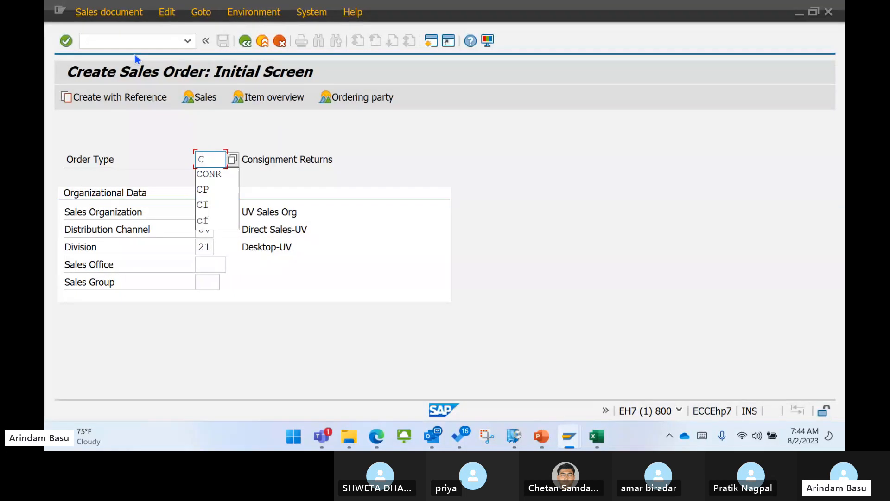
type("P")
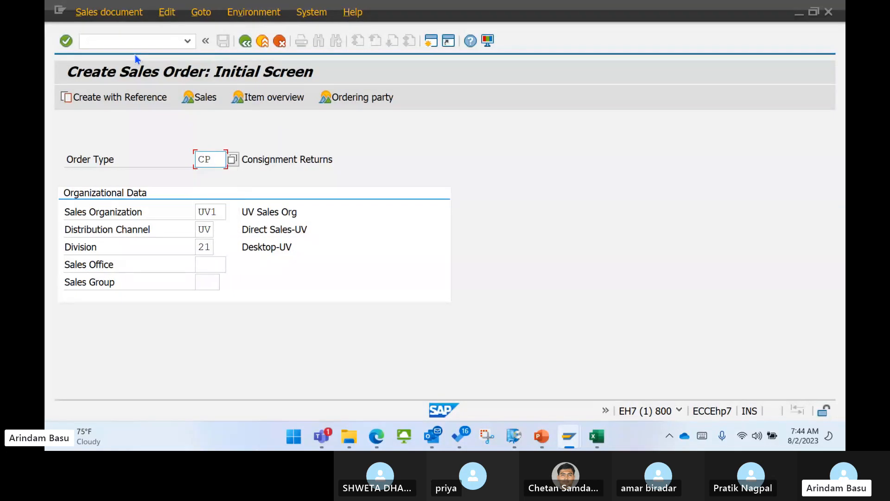
key("BackSpace")
type("F")
key("Return")
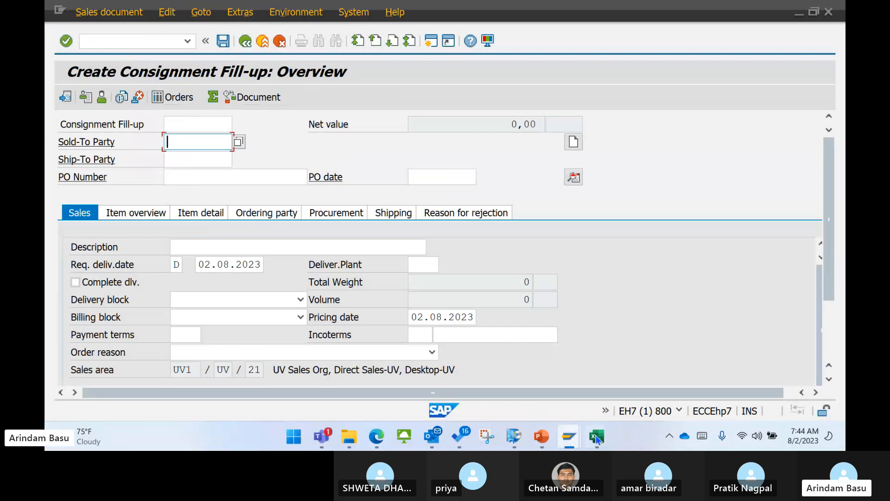
- Switch to Book1 in Excel, highlight the standard document types in F6:F9 of Sheet2, and return to the SAP fill-up order
mouse_move(598, 435)
left_click(557, 374)
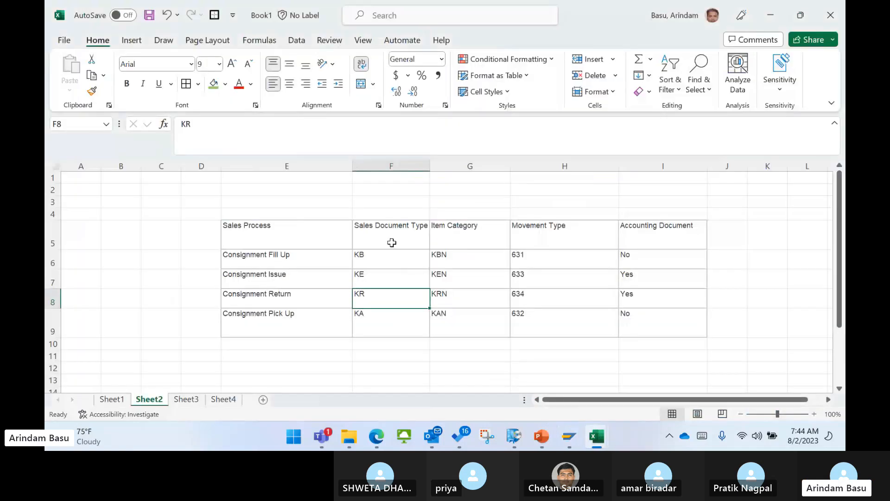
left_click(392, 257)
left_click_drag(392, 257, 391, 314)
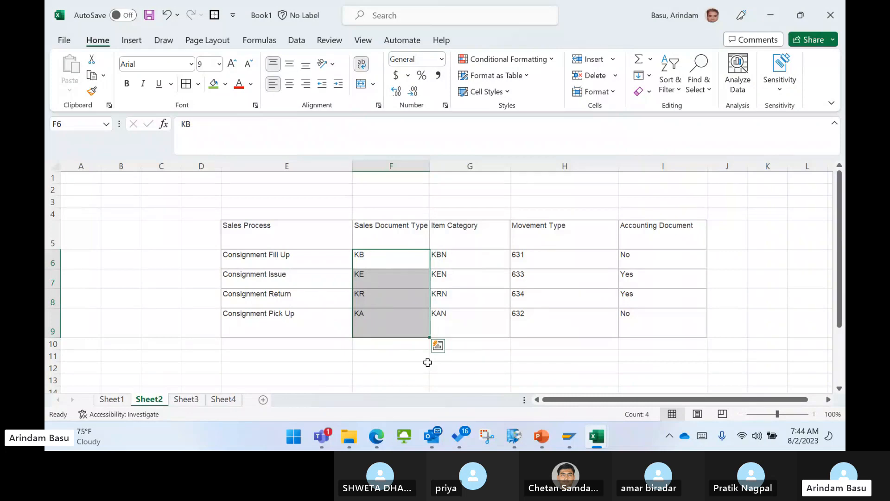
left_click(783, 15)
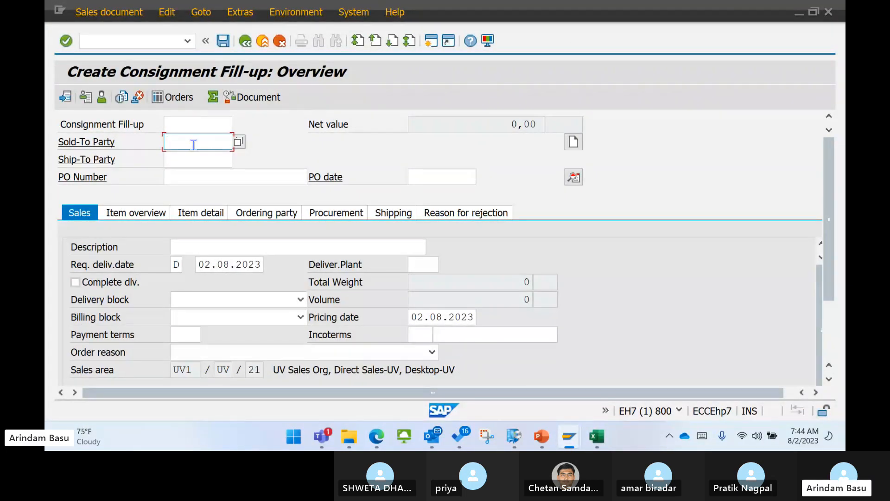
type("296")
left_click(201, 177)
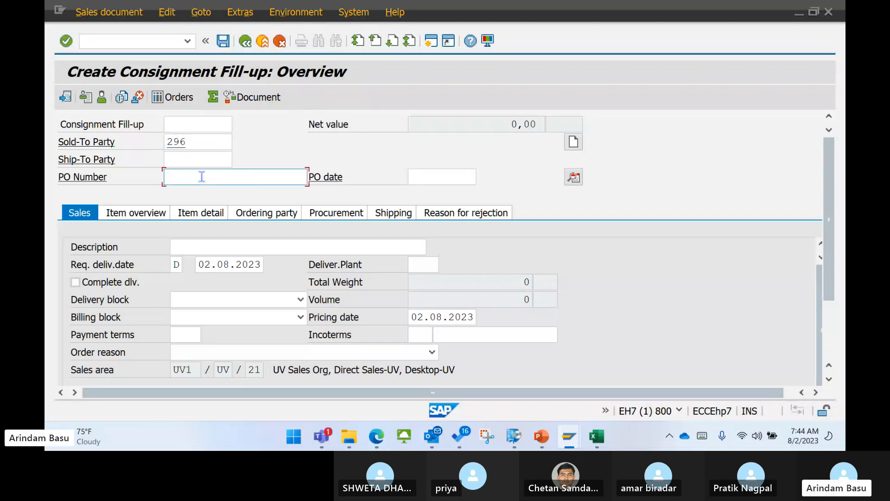
type("KFK")
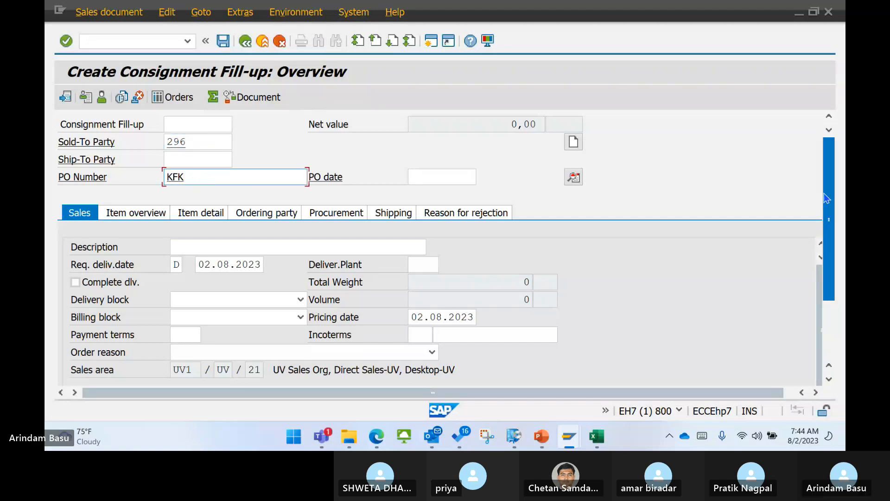
left_click_drag(827, 195, 827, 262)
left_click(180, 344)
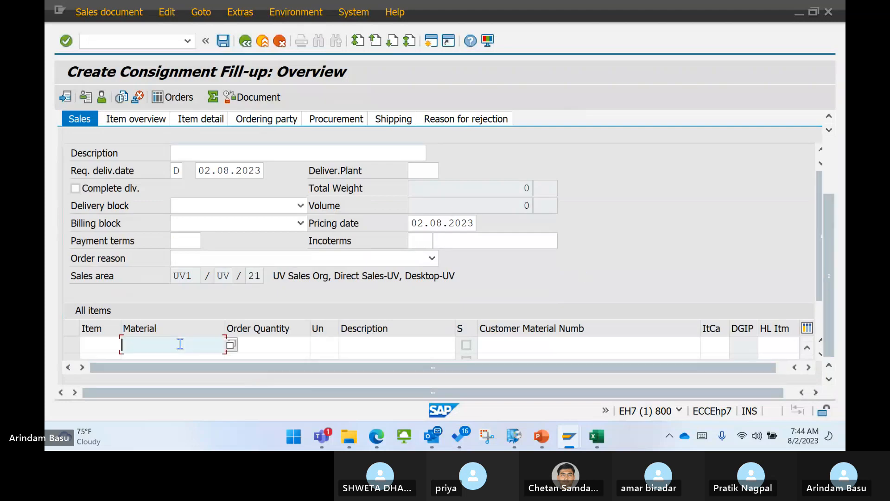
left_click(153, 219)
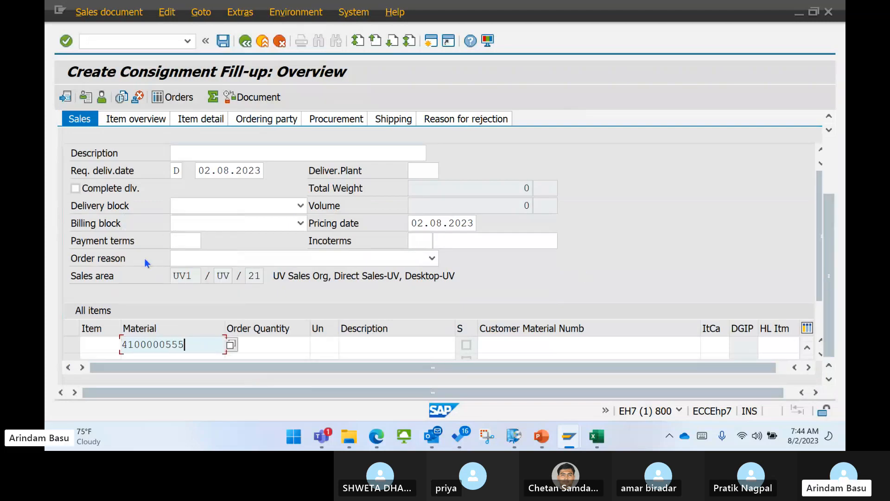
left_click(264, 344)
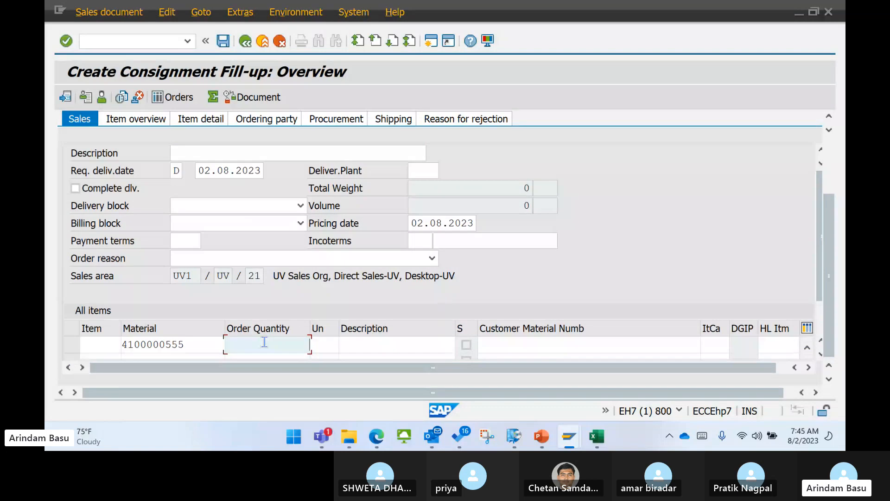
- Review the consignment steps and document types on Sheet4 of Book1 in Excel, then return to the SAP order
mouse_move(597, 436)
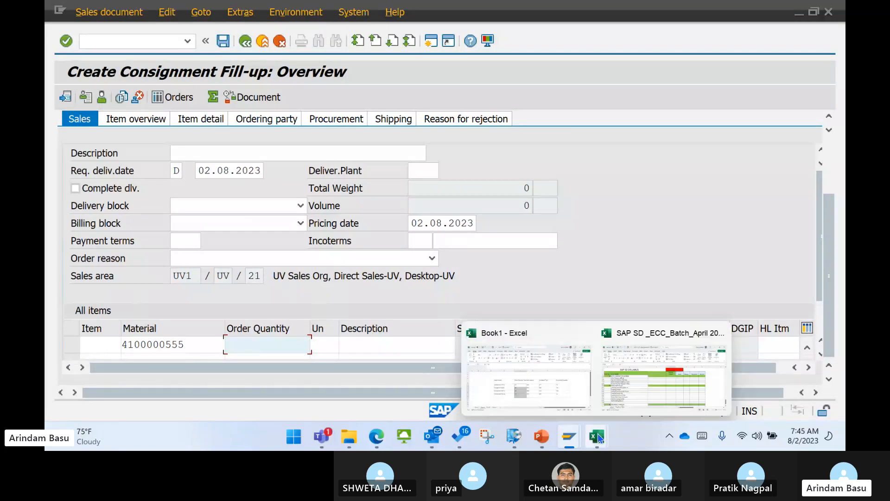
left_click(542, 372)
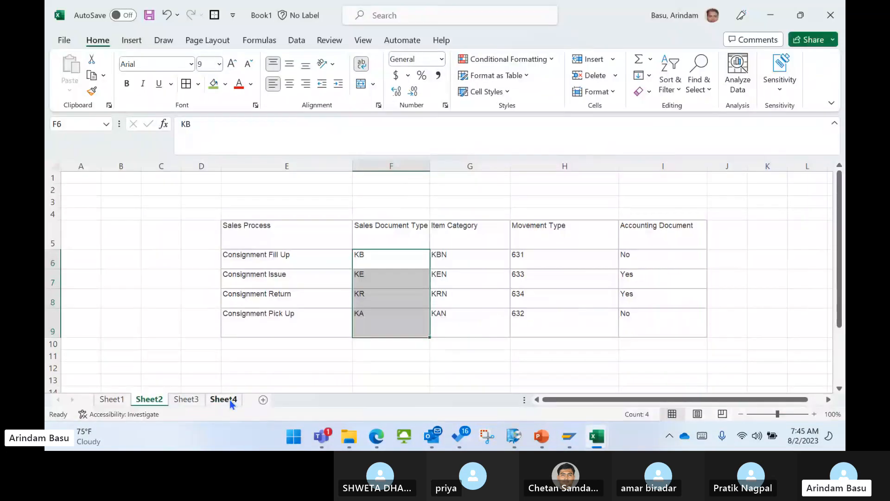
left_click(230, 399)
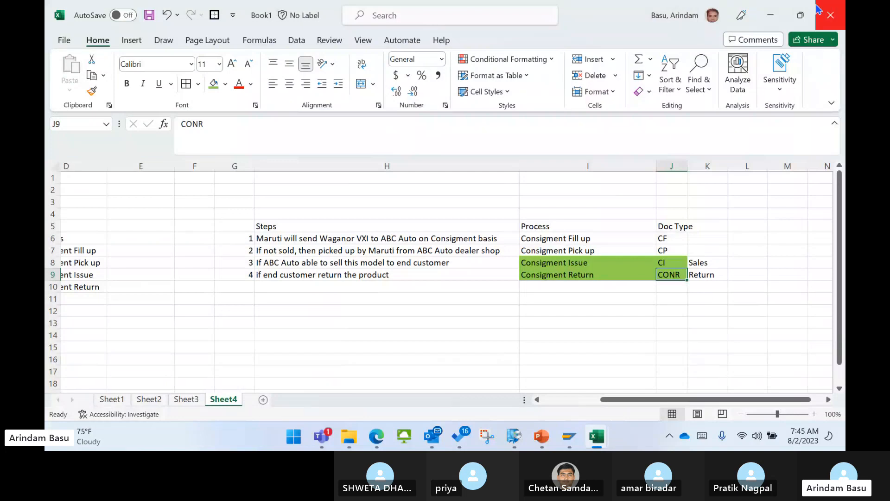
left_click(771, 15)
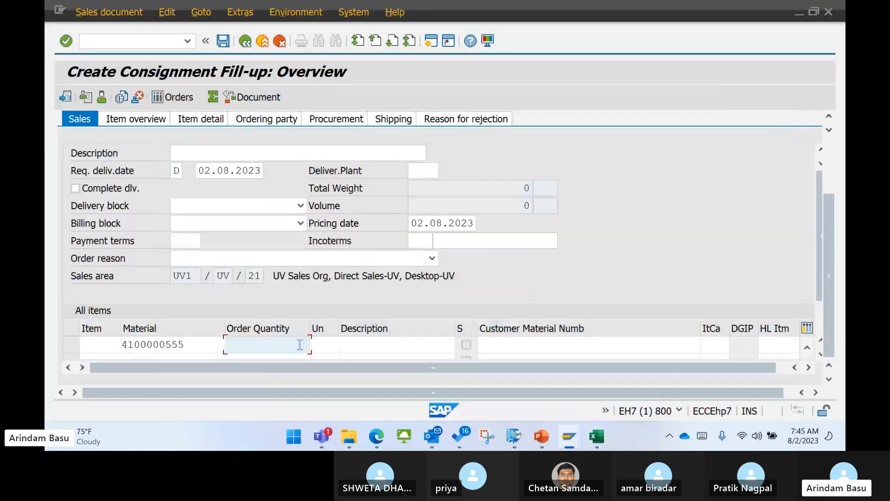
- Set the item's order quantity to 2, submit it, and read the detailed help for the status message
type("2")
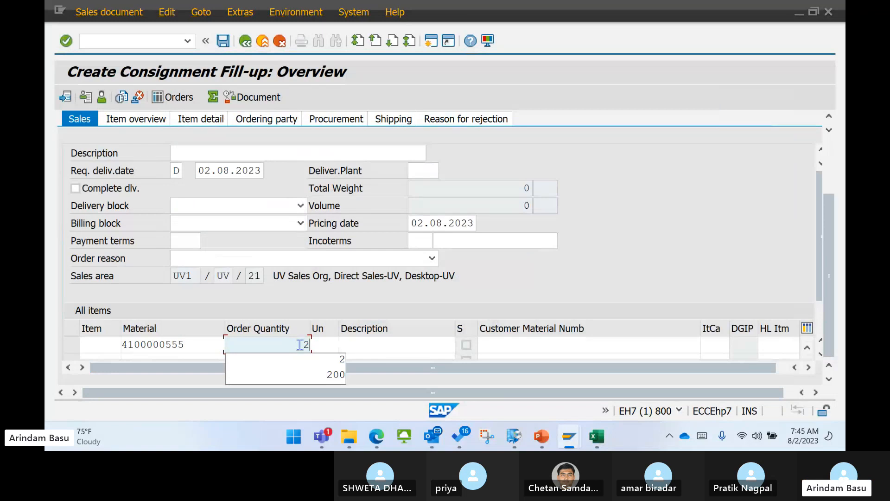
key("Return")
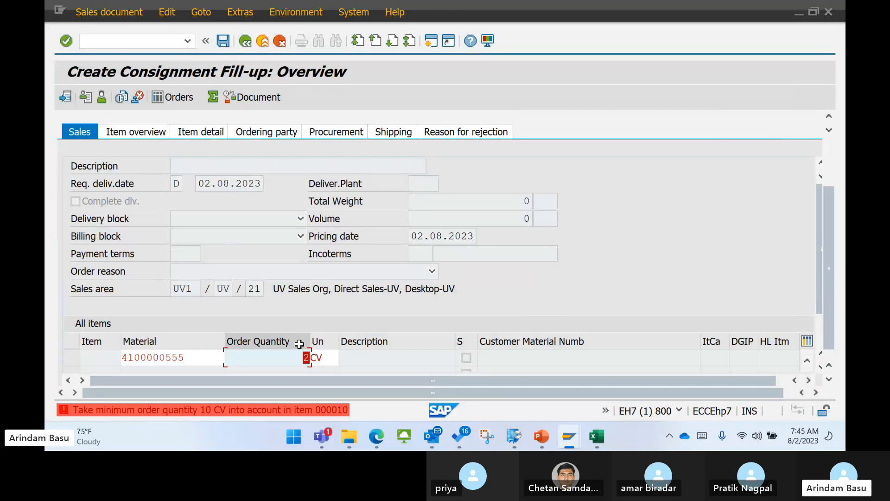
left_click(199, 414)
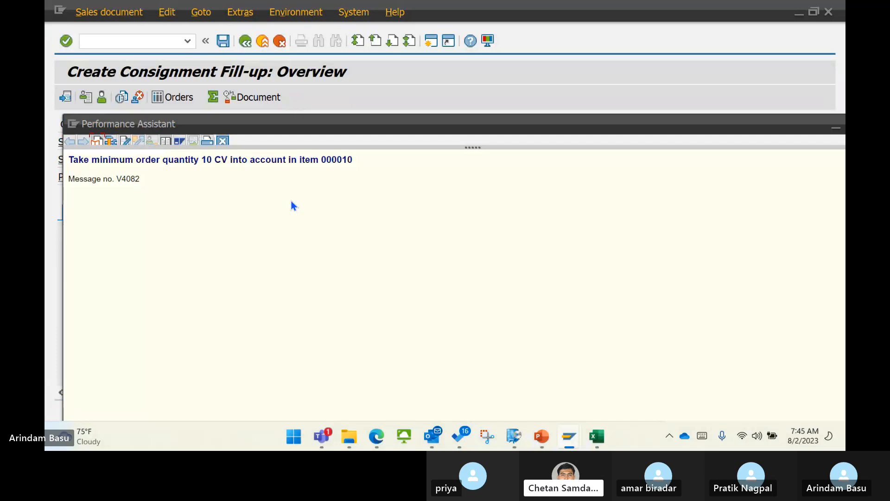
left_click_drag(513, 128, 442, 139)
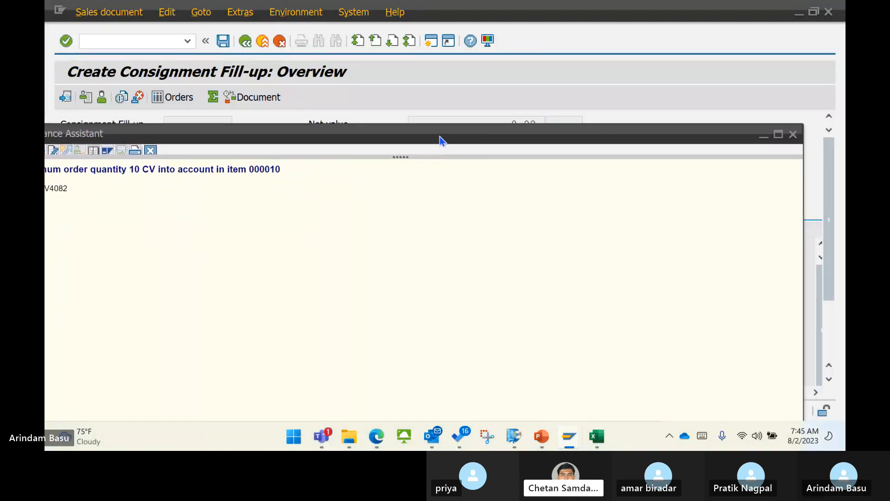
left_click(761, 137)
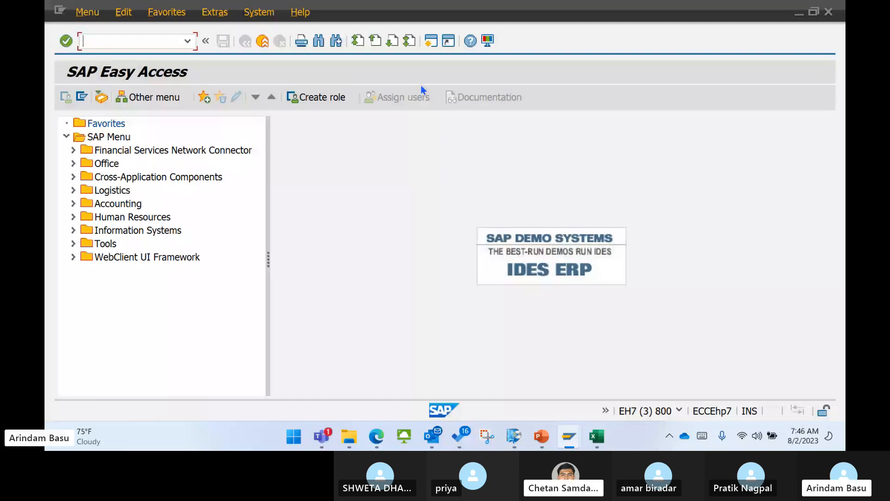
mouse_move(596, 436)
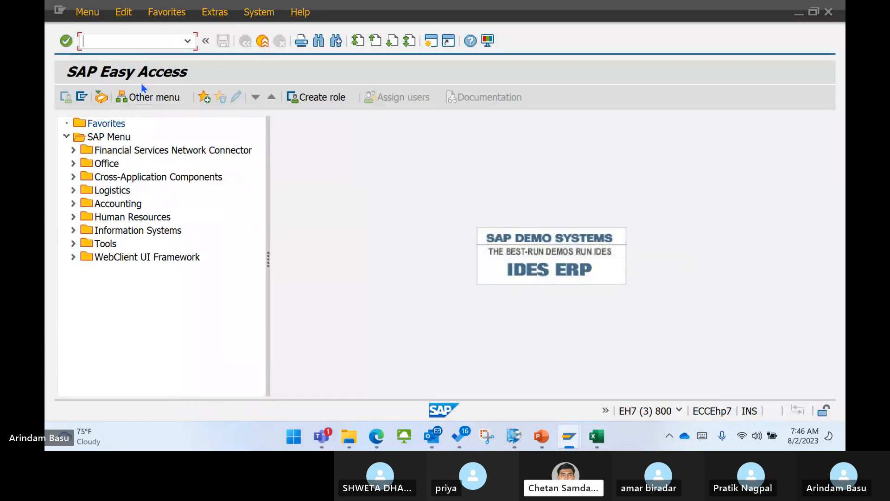
type("MM")
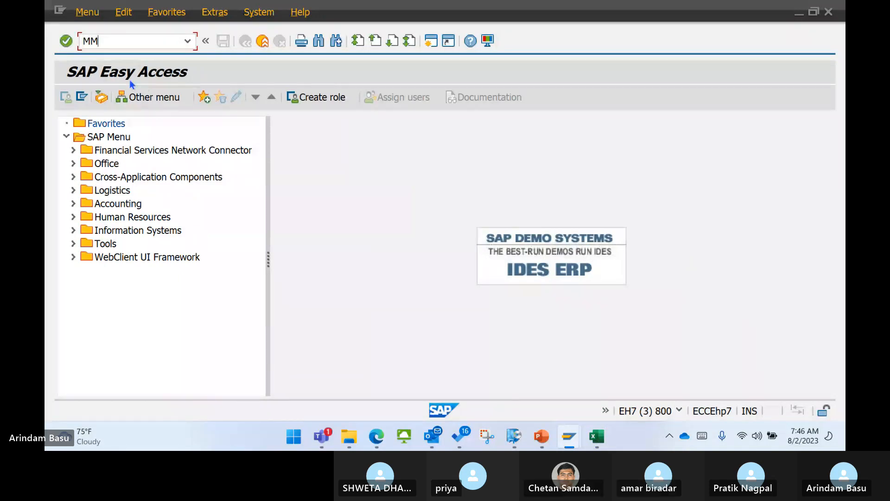
type("02")
key("Return")
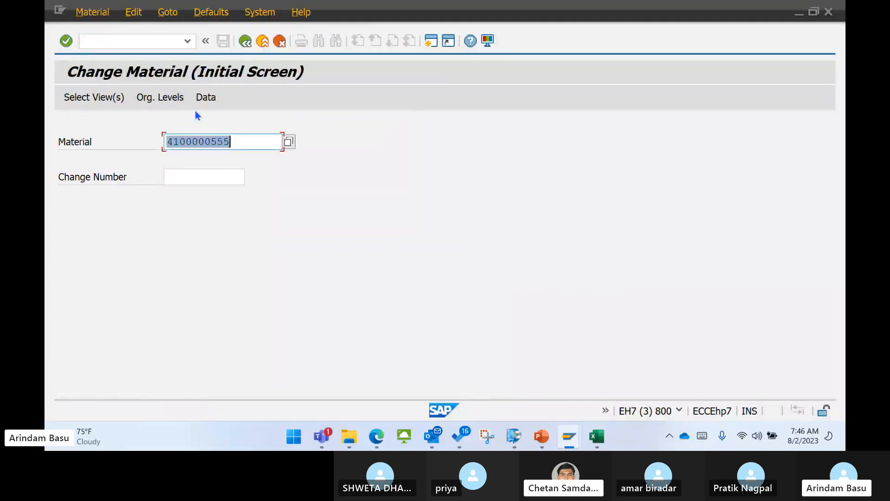
left_click(111, 98)
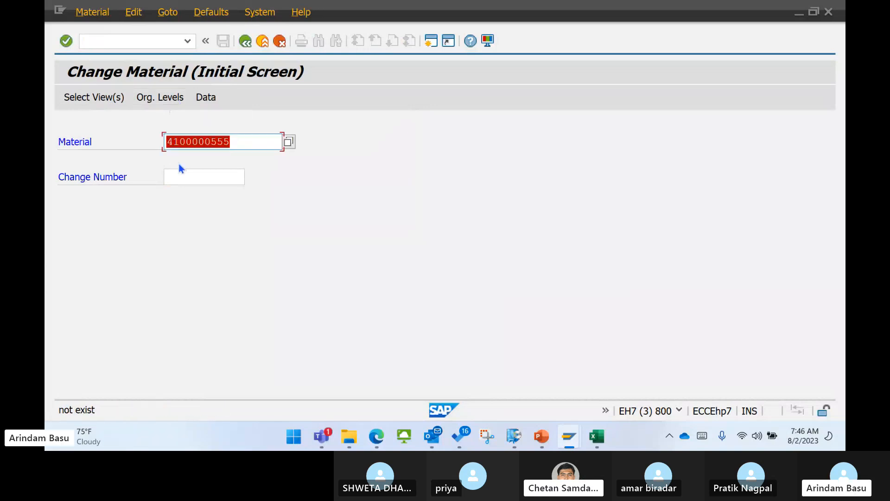
left_click(161, 100)
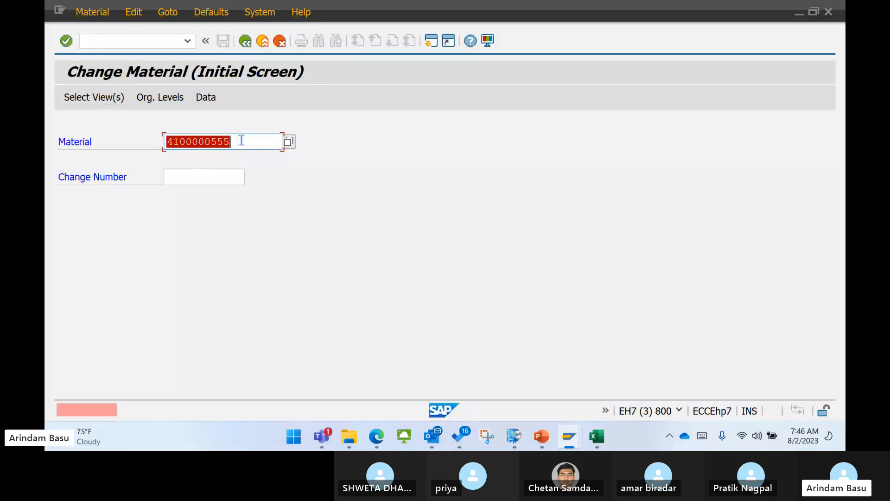
left_click(179, 99)
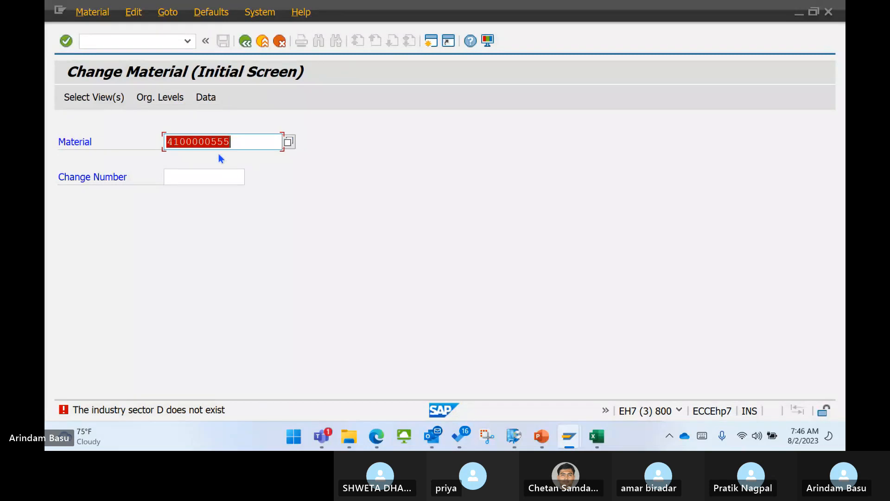
left_click(243, 43)
type("M")
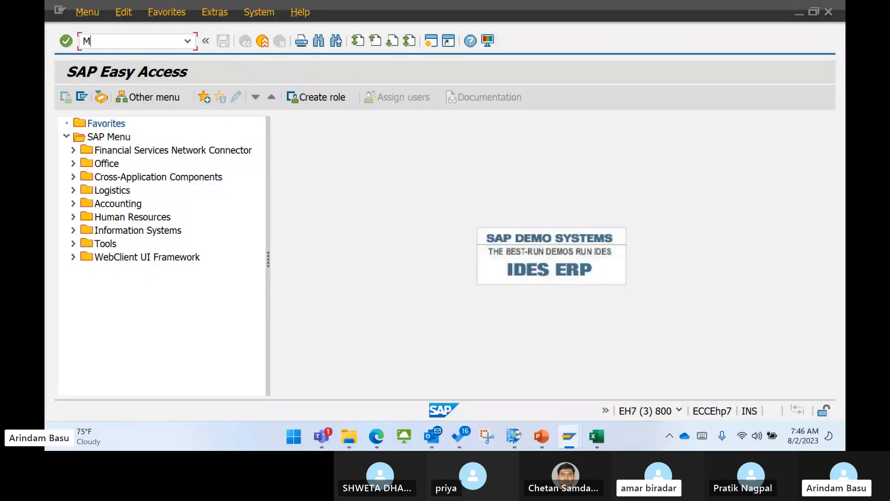
type("M02")
key("Return")
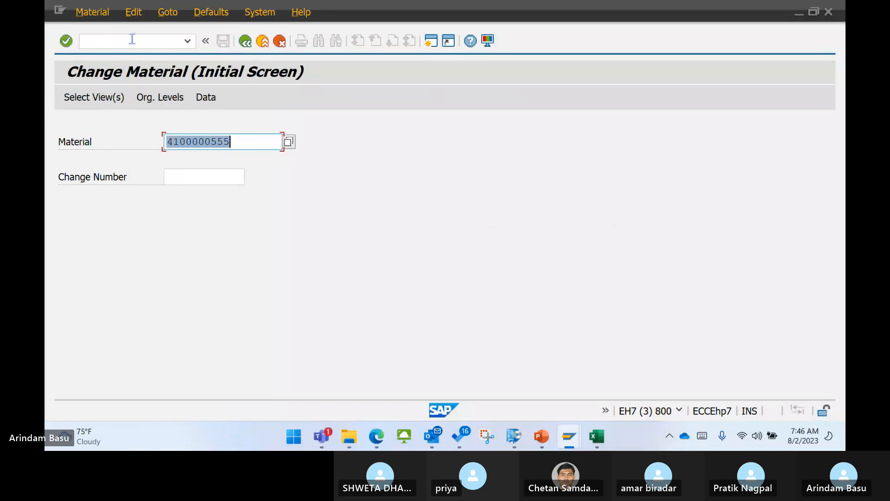
left_click(245, 42)
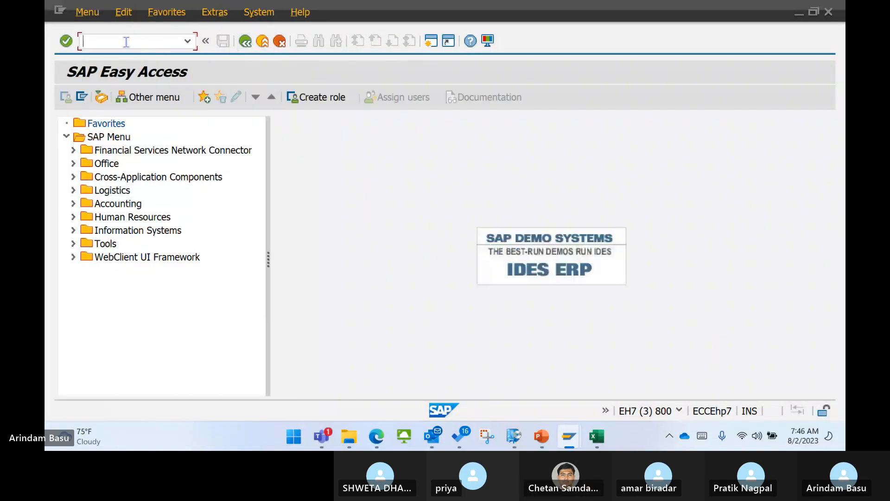
type("MM01")
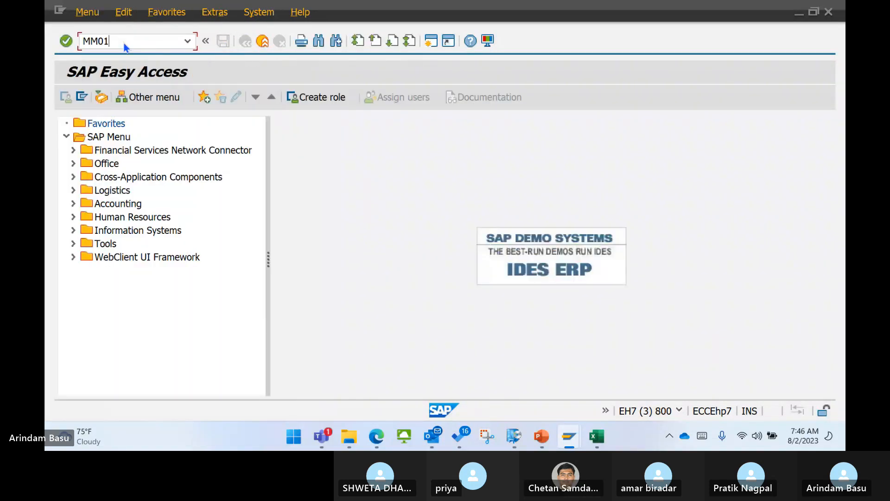
key("Return")
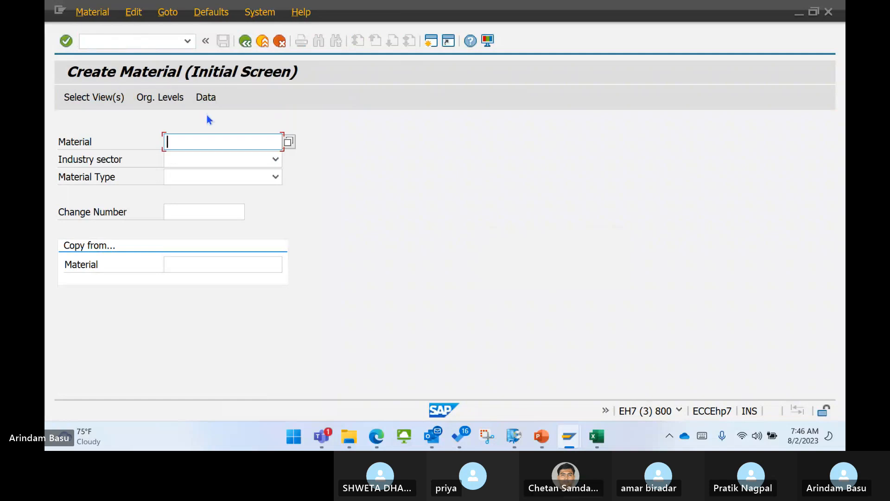
left_click(224, 142)
left_click(225, 153)
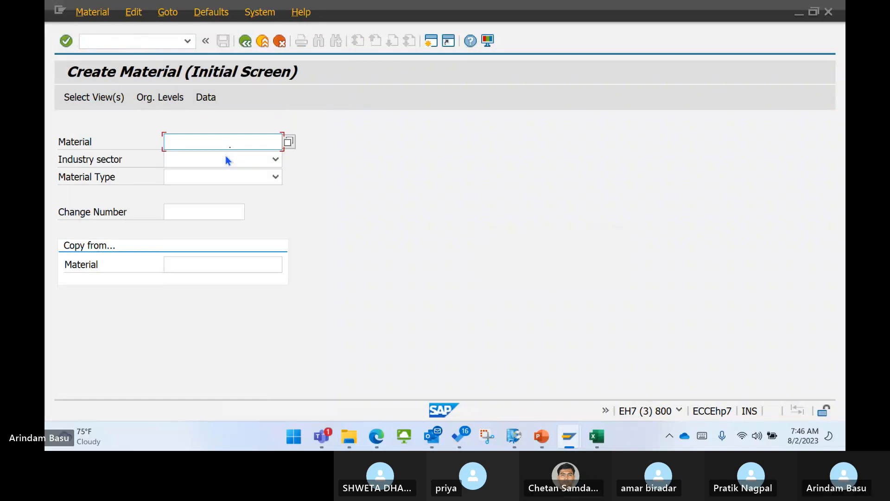
left_click(198, 162)
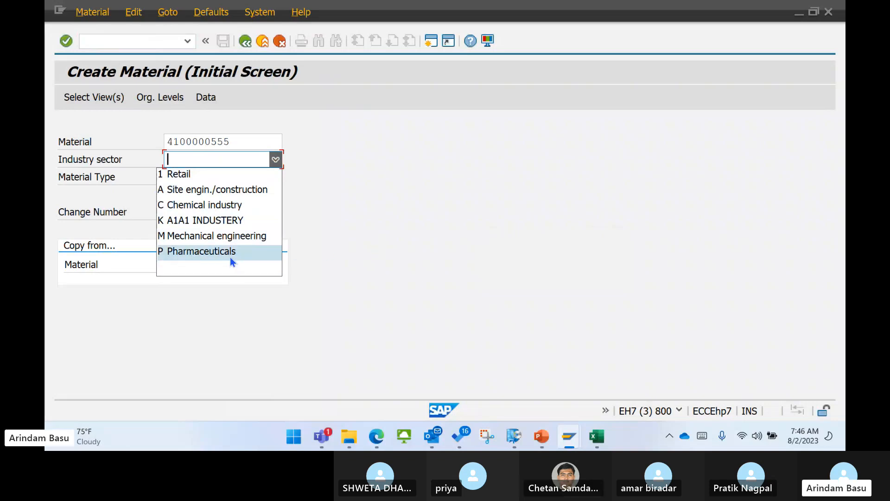
left_click(230, 237)
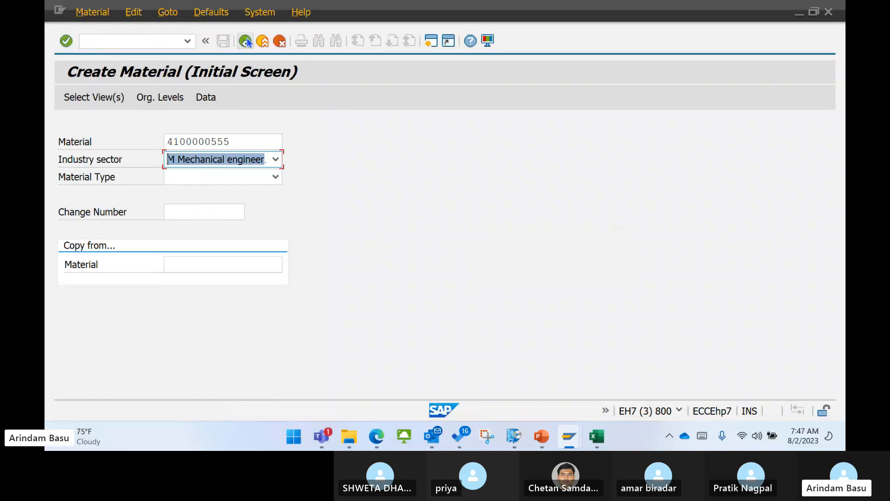
left_click(206, 213)
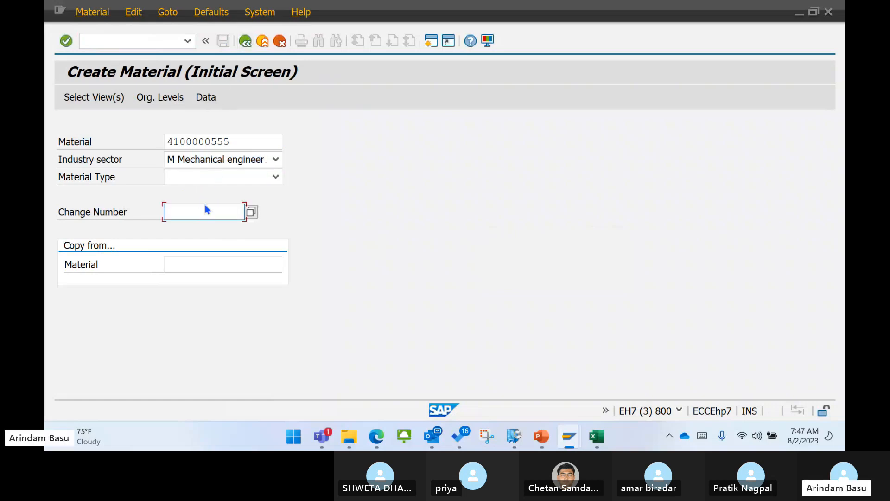
left_click(249, 178)
left_click(379, 173)
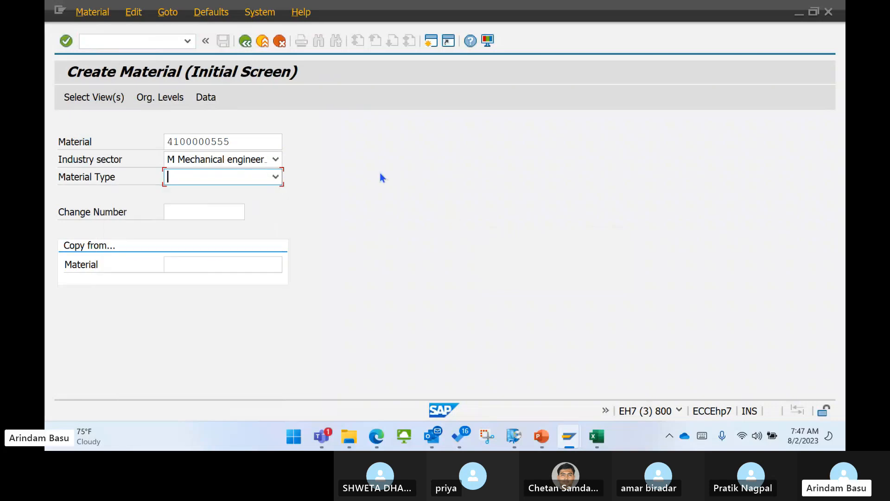
left_click(246, 40)
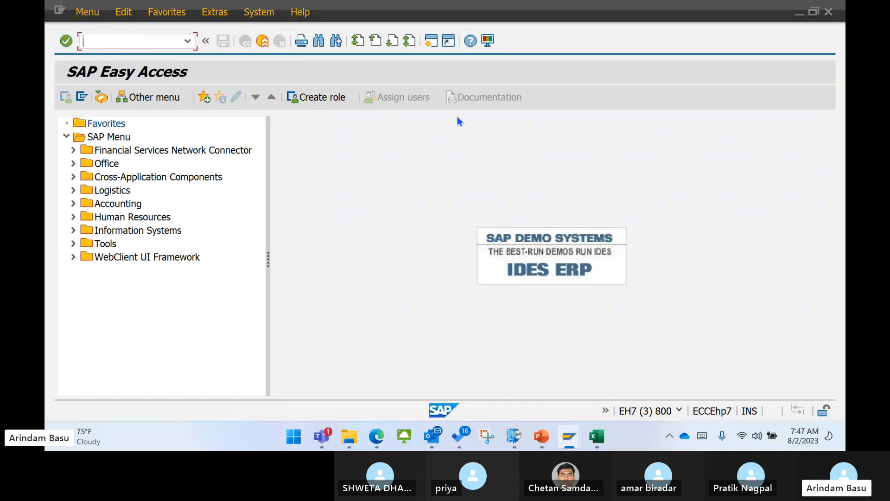
type("MM03")
key("Return")
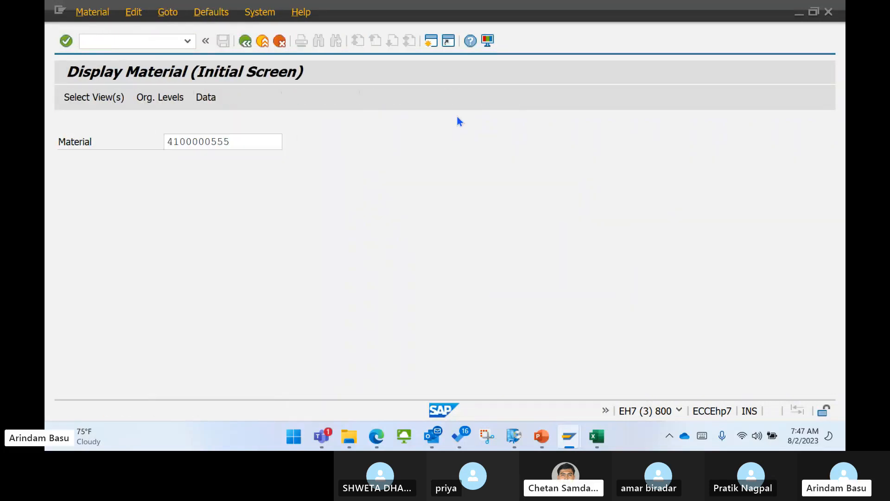
key("Return")
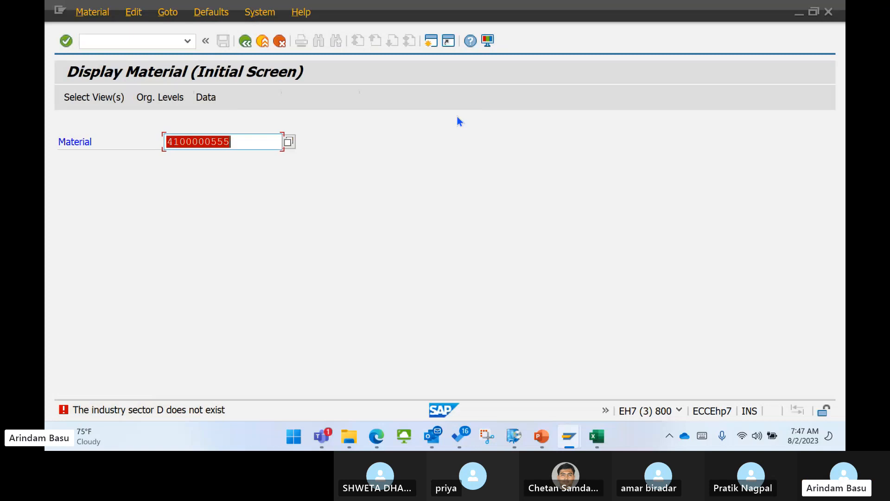
key("BackSpace")
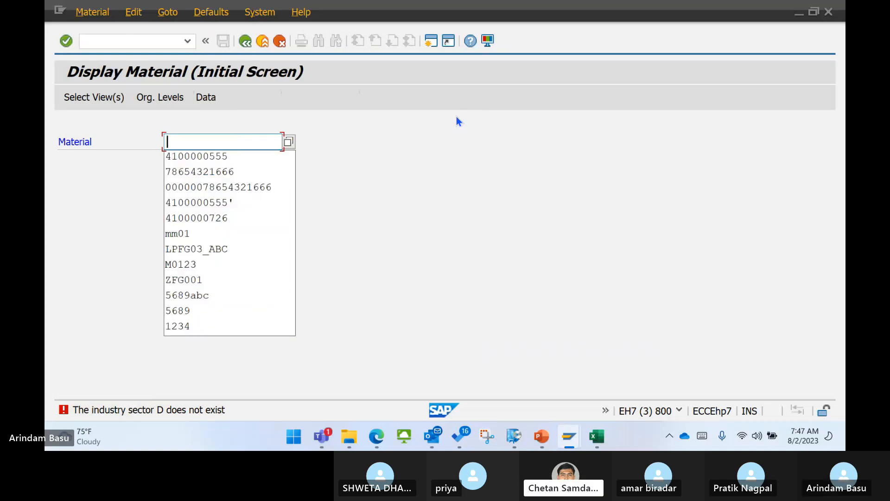
left_click(293, 436)
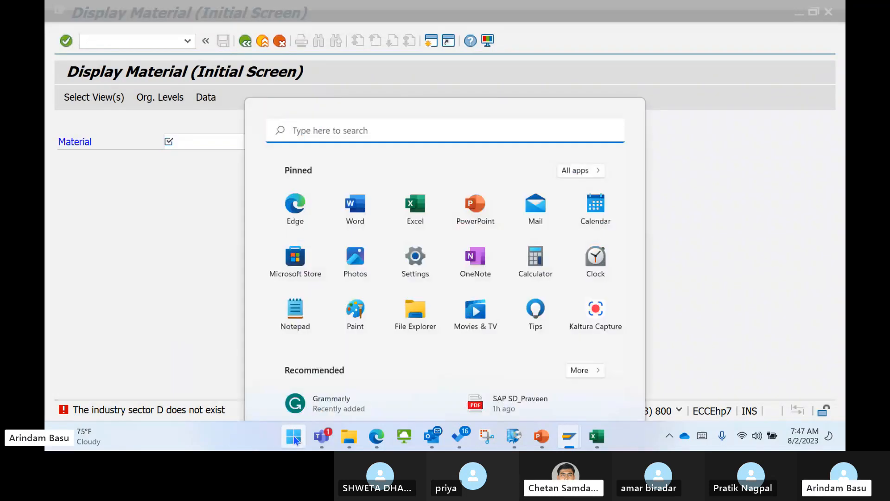
left_click(330, 62)
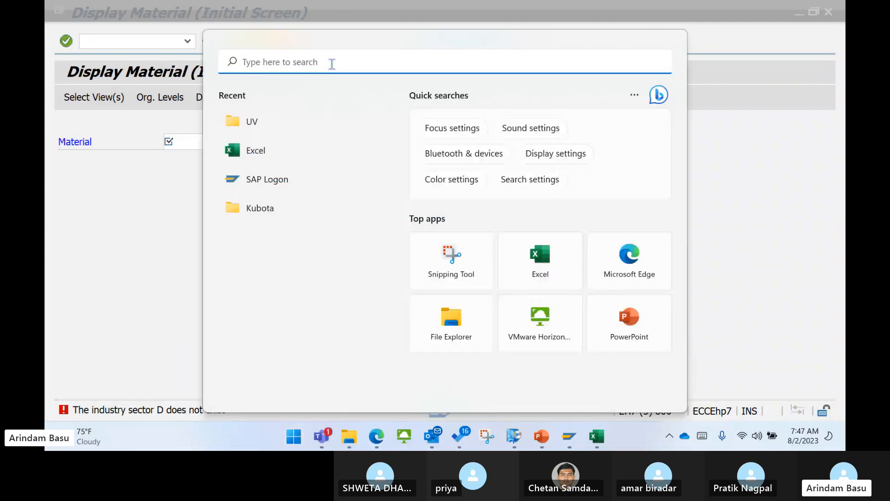
type("UV")
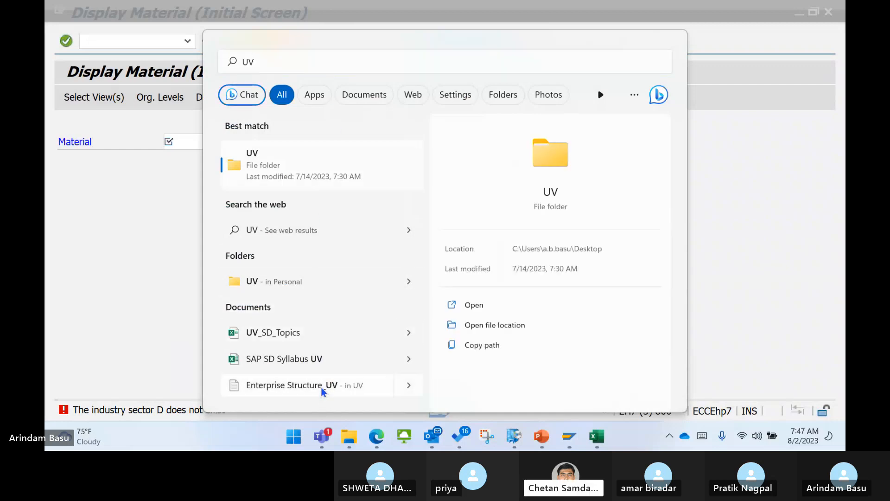
left_click(333, 346)
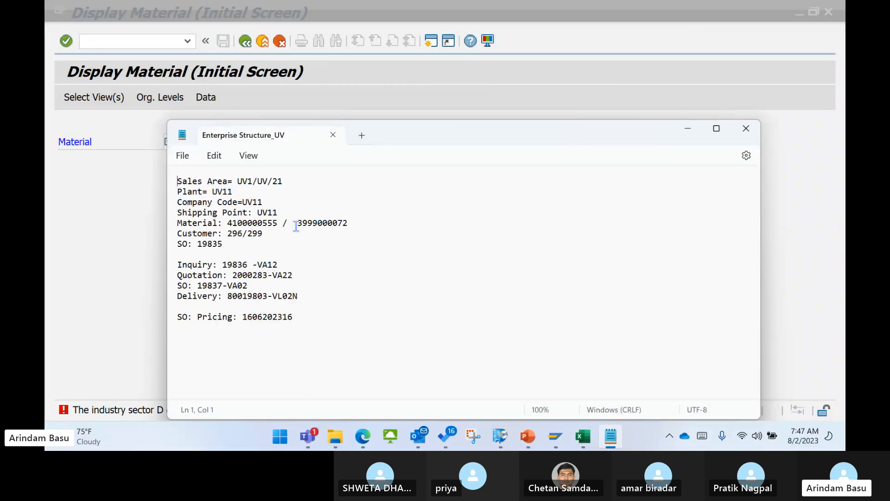
left_click_drag(297, 223, 349, 222)
key("ctrl+c")
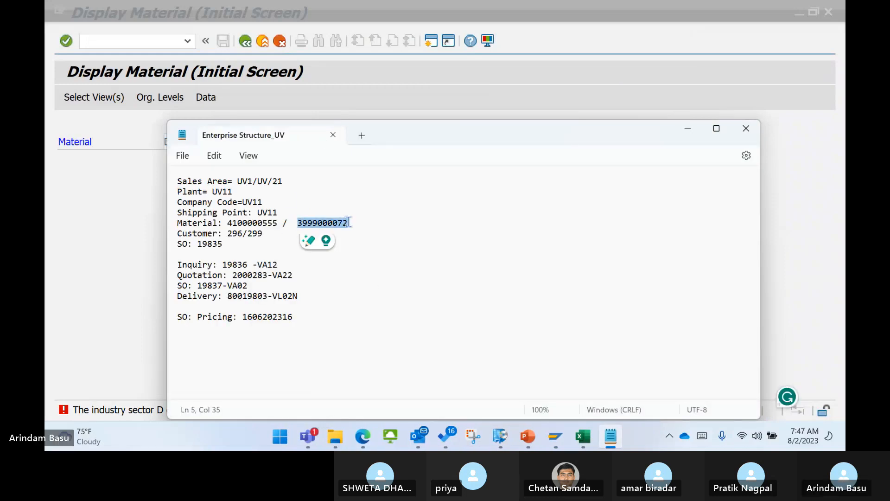
left_click(154, 206)
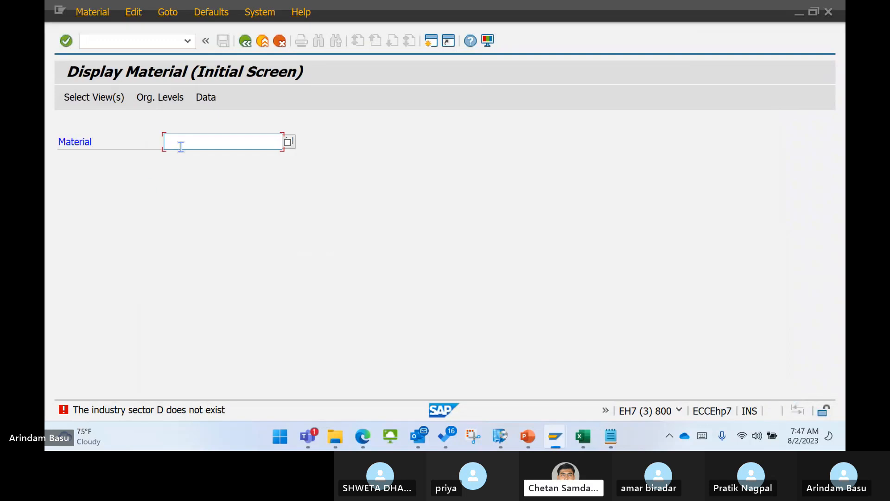
key("ctrl+v")
key("Return")
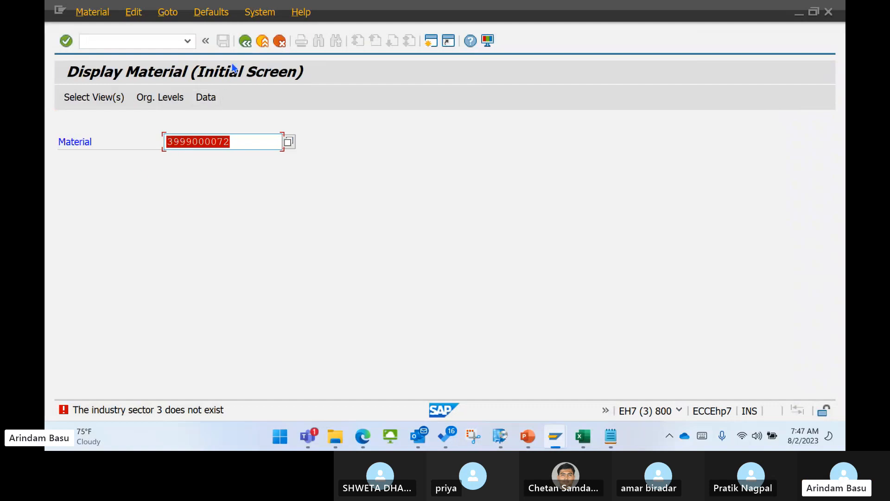
left_click(244, 42)
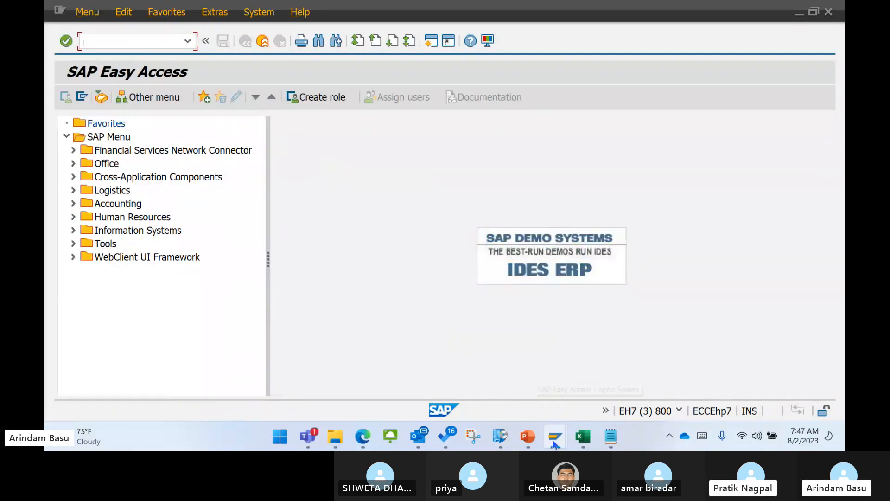
mouse_move(555, 444)
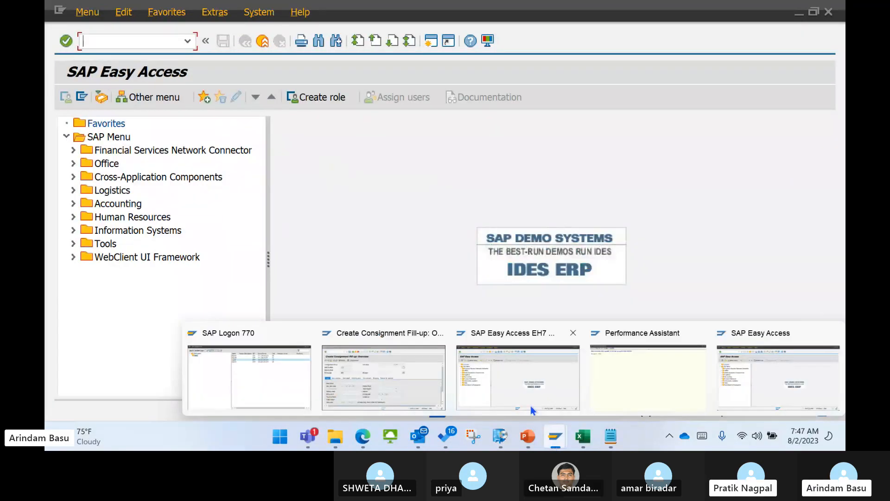
left_click(396, 389)
scroll(714, 260, "down", 2)
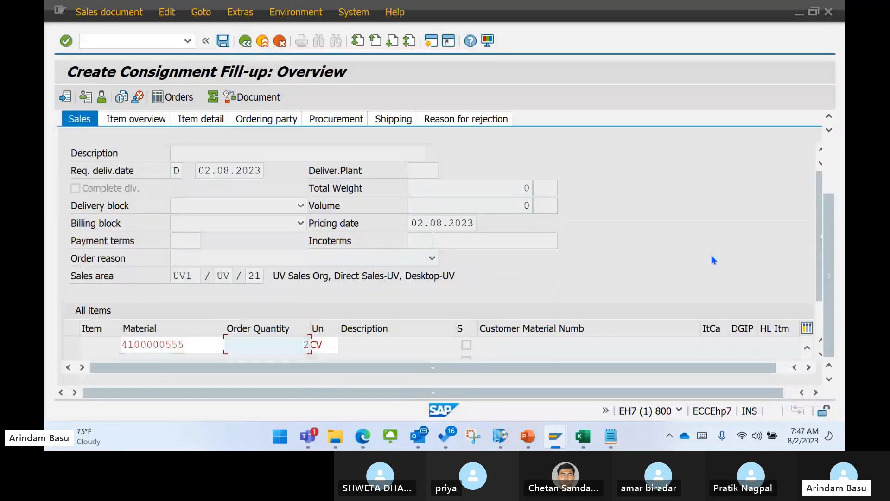
left_click_drag(300, 343, 326, 344)
type("10")
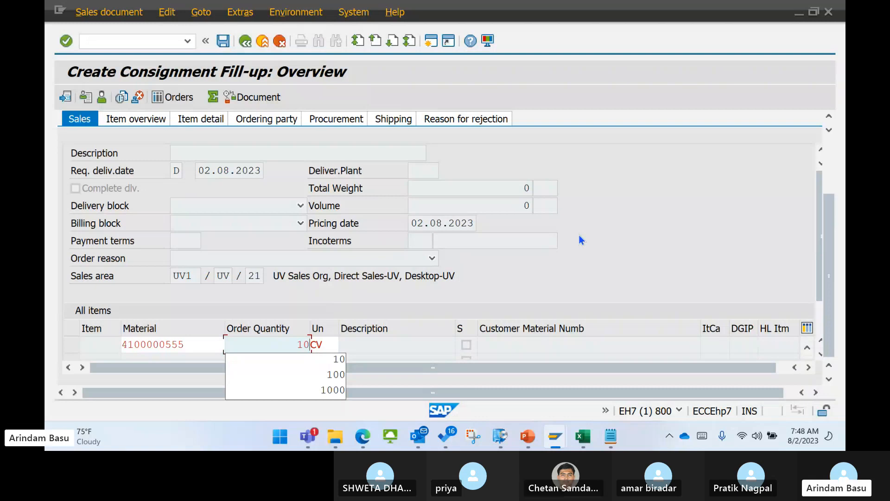
key("Return")
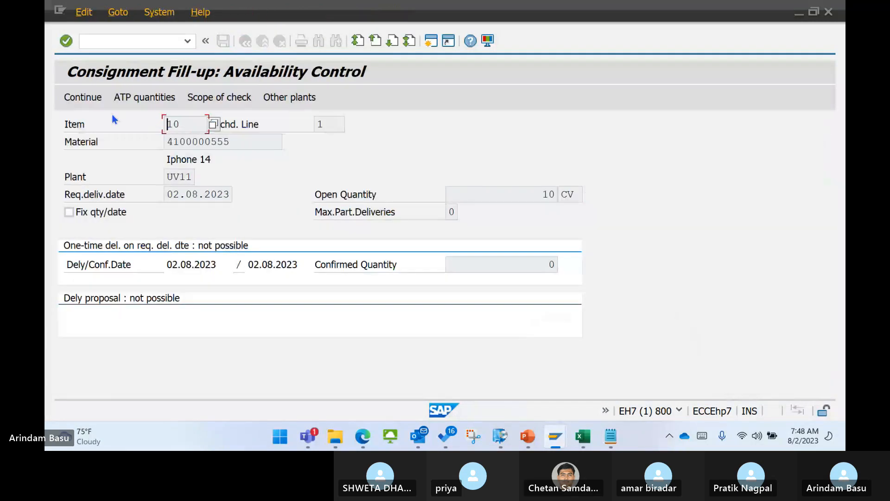
key("Return")
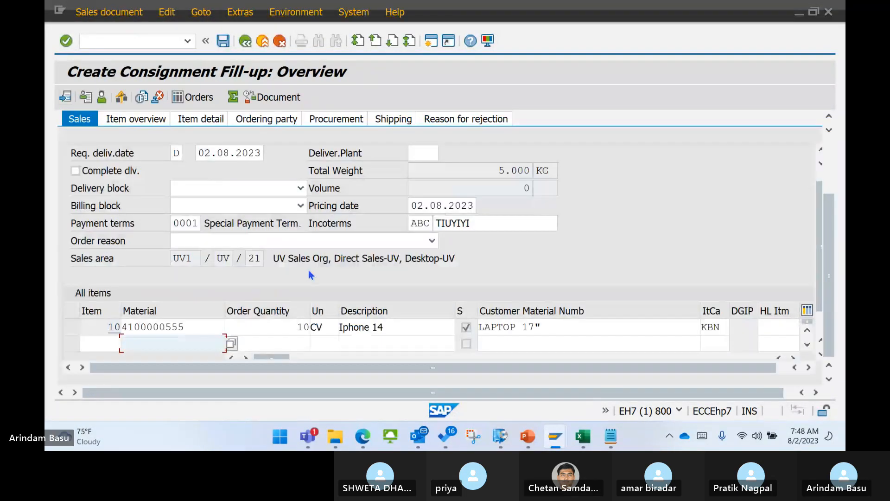
left_click(274, 327)
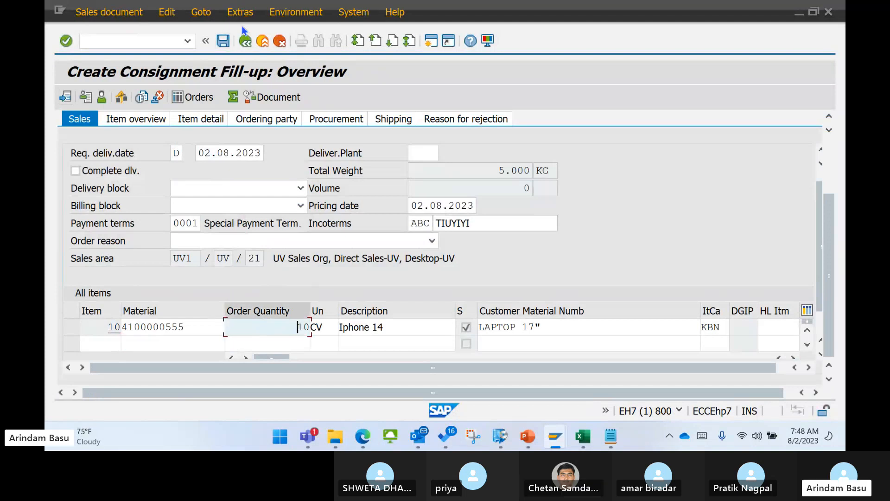
left_click(263, 41)
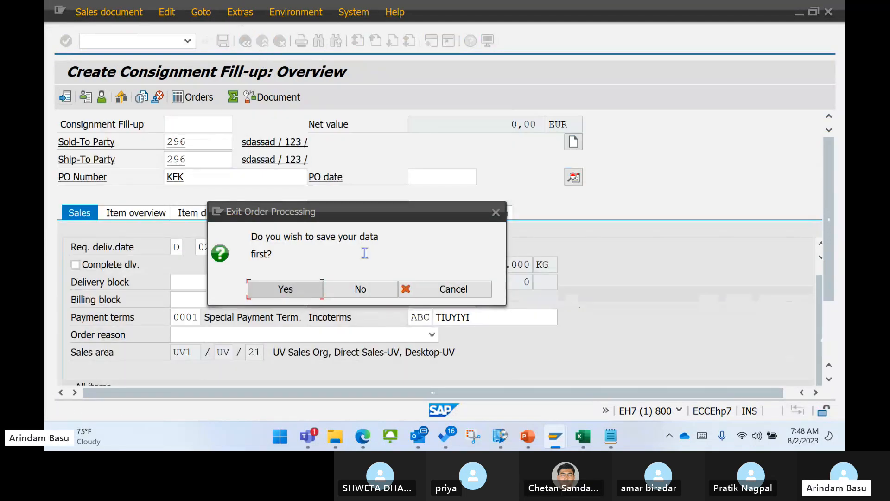
left_click(369, 290)
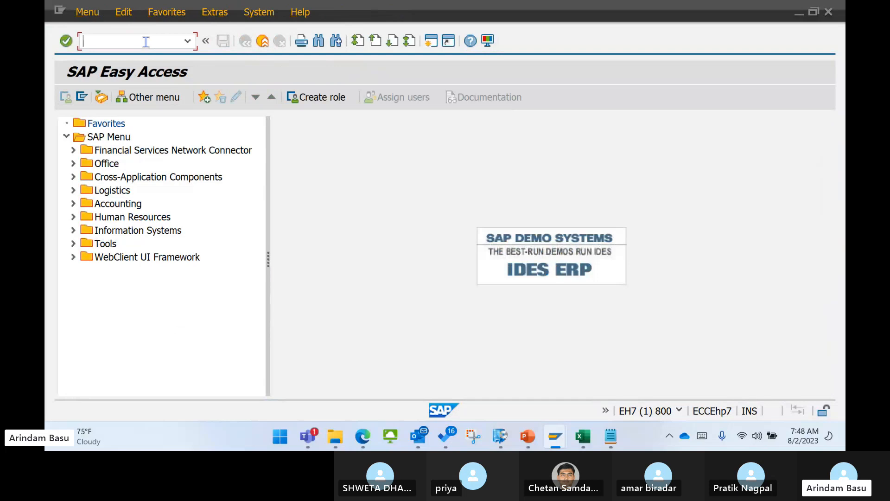
type("MMBE")
key("Return")
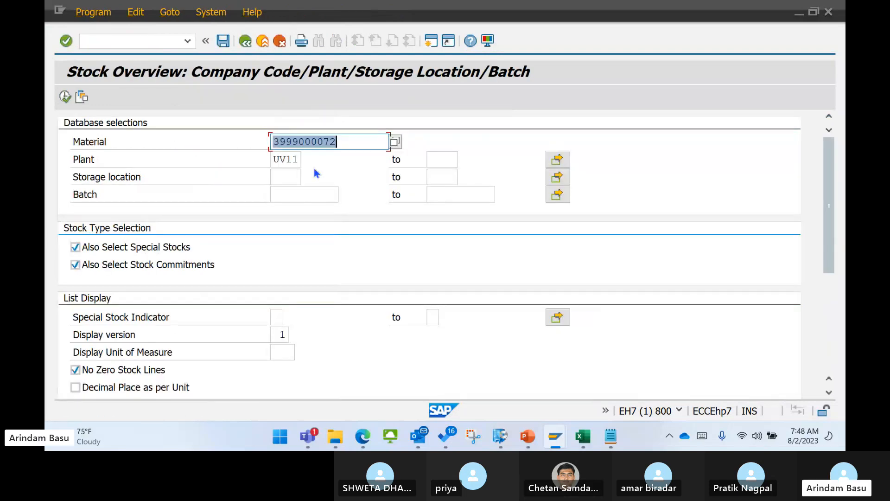
left_click(262, 42)
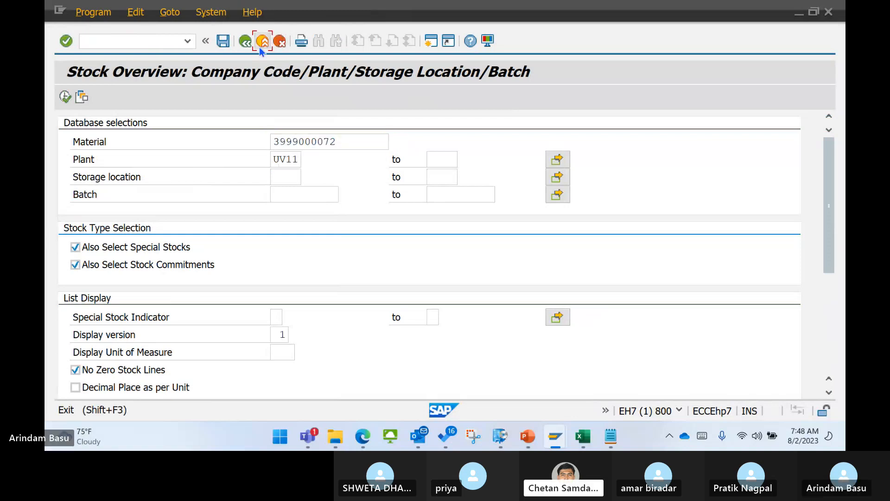
- Start a new sales order with VA01, order type CF, in sales area UV1 / UV / 21
type("VA01")
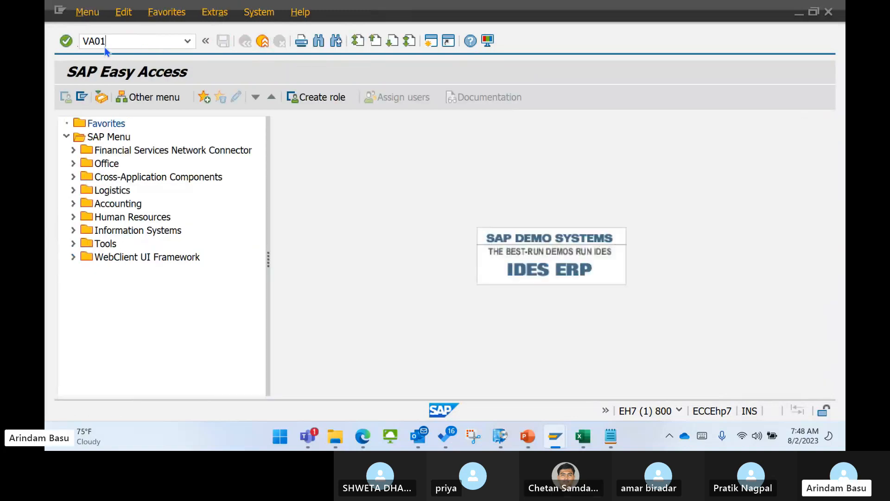
key("Return")
key("Return")
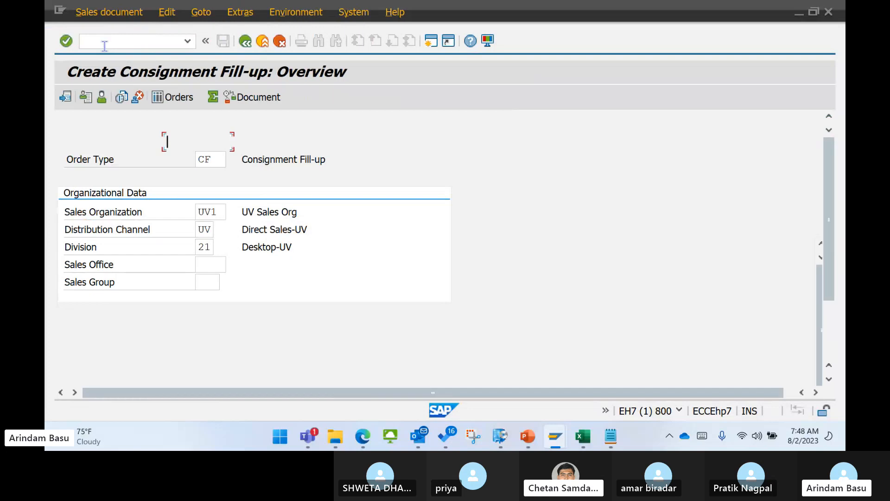
- Fill in the previously used sold-to party and PO number Test797 in the order header
left_click(185, 141)
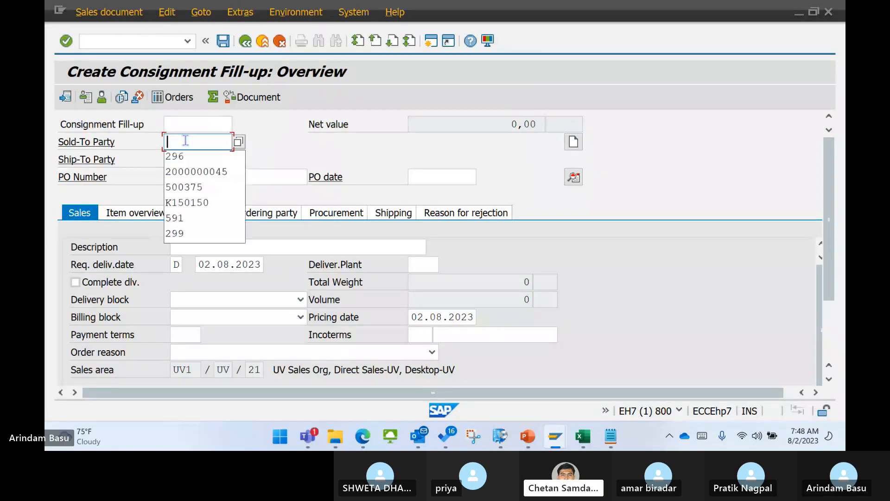
left_click(202, 171)
key("BackSpace")
key("BackSpace")
key("BackSpace")
key("BackSpace")
key("BackSpace")
key("BackSpace")
key("BackSpace")
key("BackSpace")
key("BackSpace")
key("BackSpace")
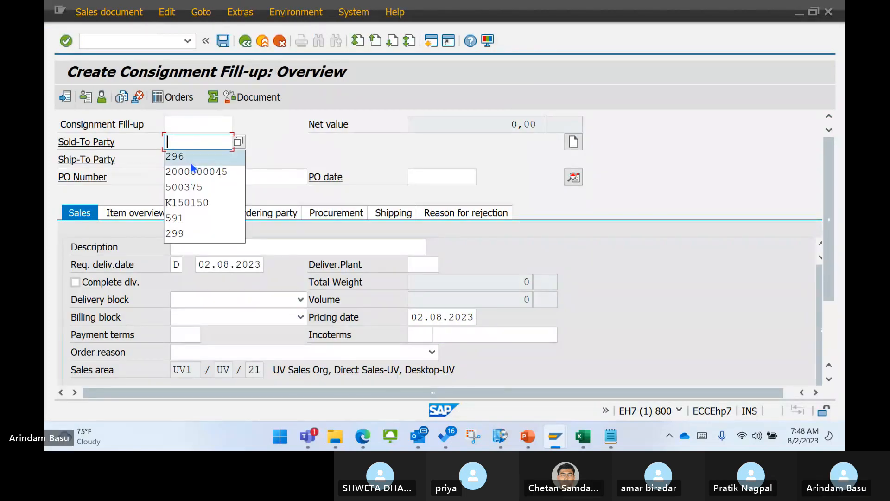
left_click(190, 157)
left_click(195, 181)
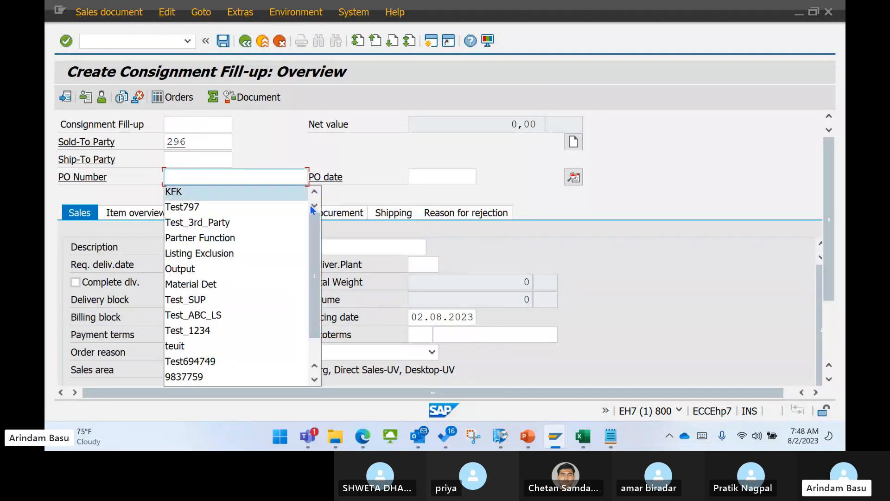
left_click(209, 209)
scroll(211, 215, "down", 3)
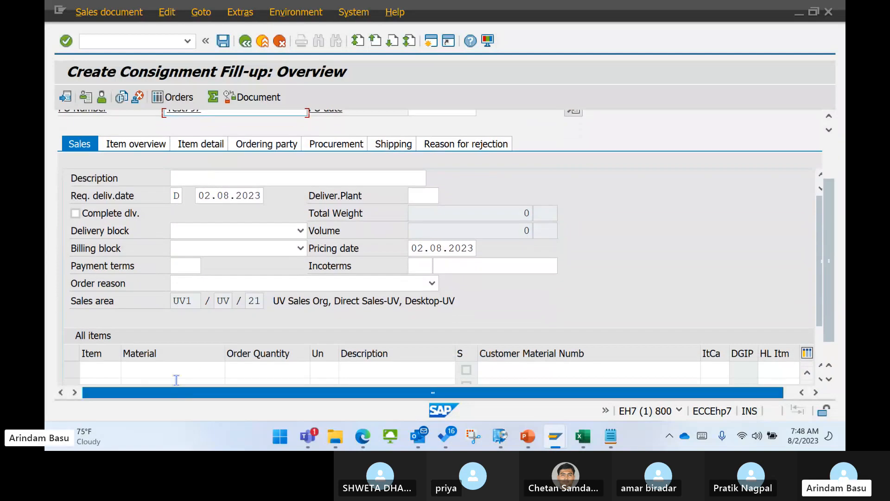
left_click(175, 370)
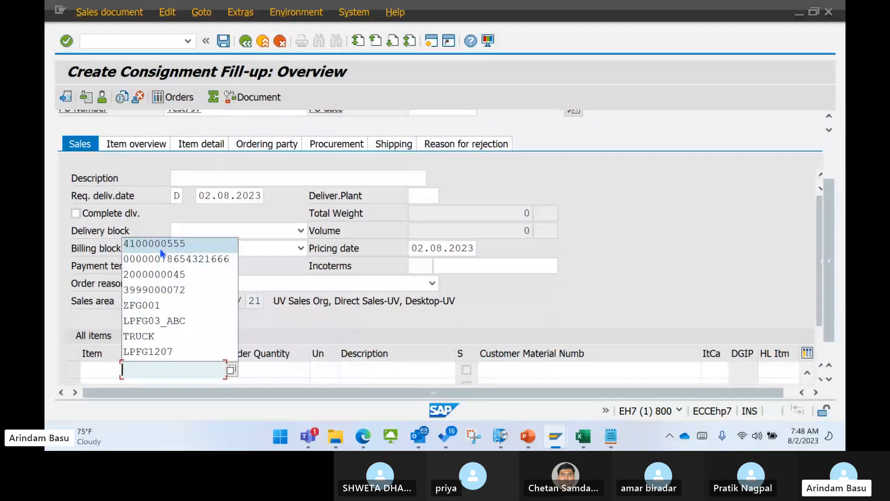
left_click(159, 249)
left_click(289, 372)
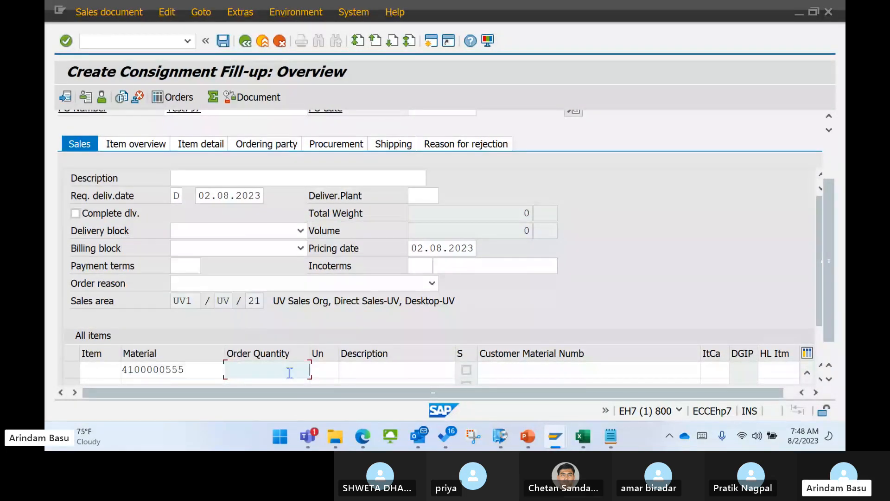
type("10")
key("Return")
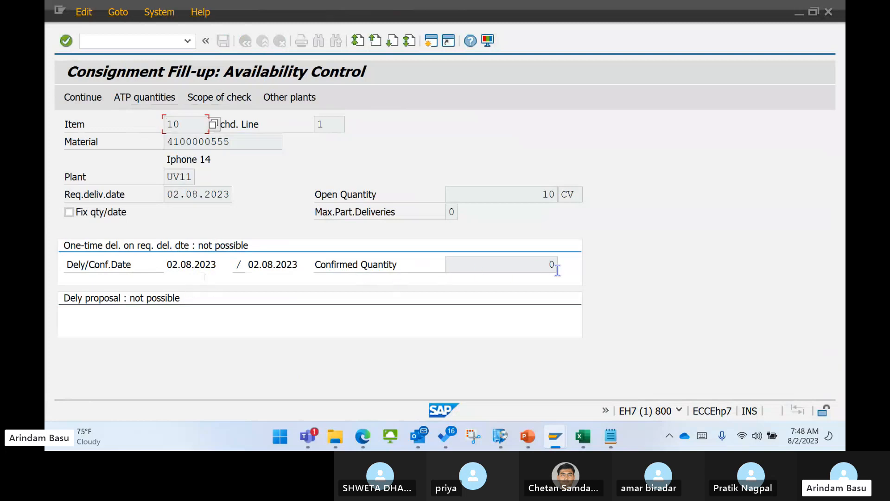
- Continue through the availability control, view the schedule lines of item 10, and leave the order without saving
left_click(79, 101)
double_click(183, 324)
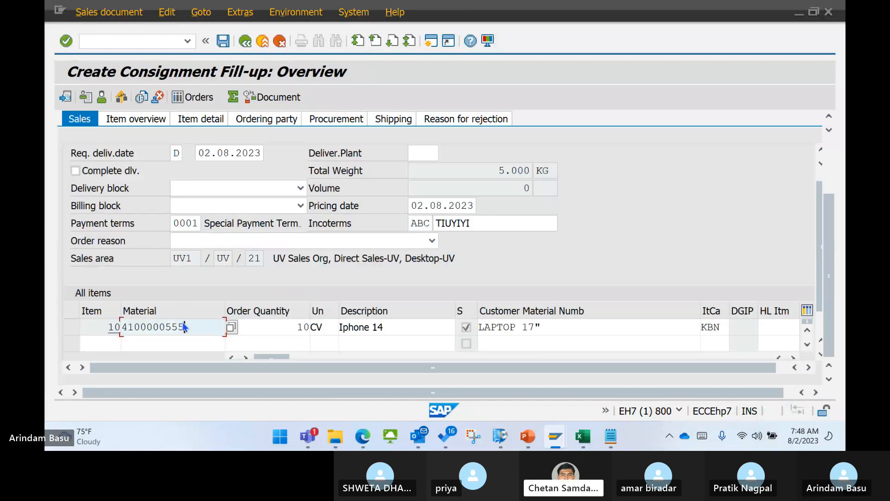
left_click(453, 181)
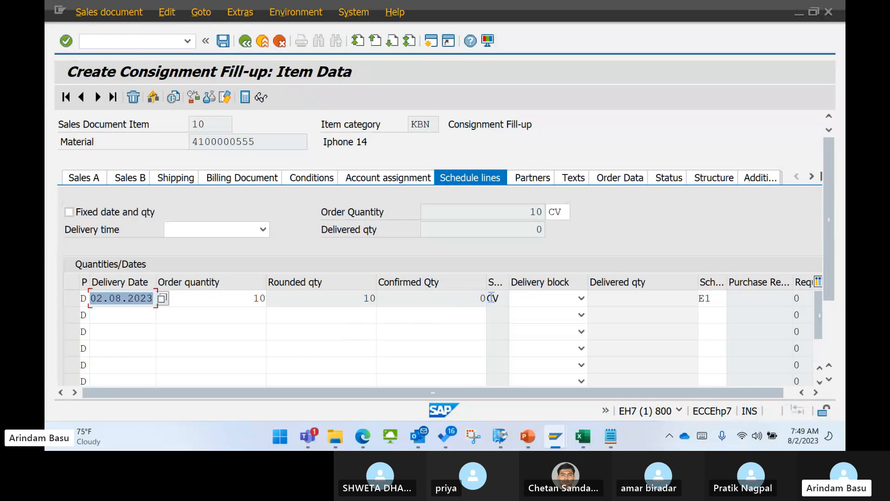
left_click(262, 43)
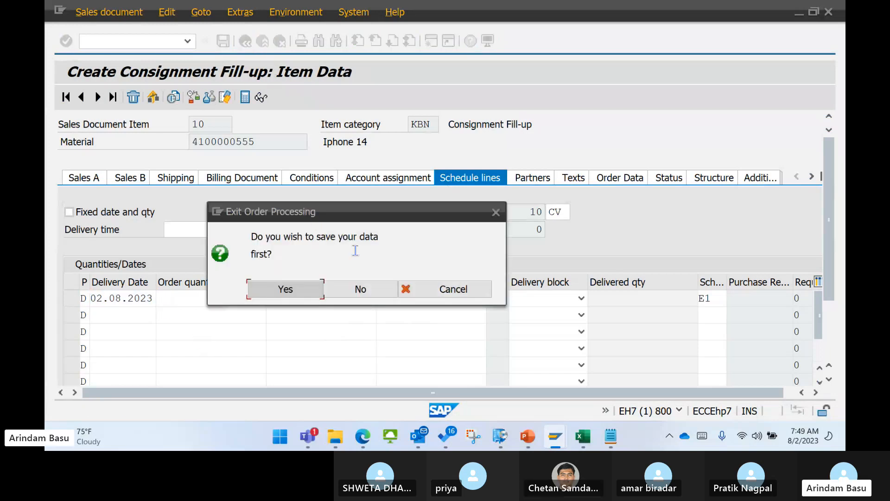
left_click(369, 287)
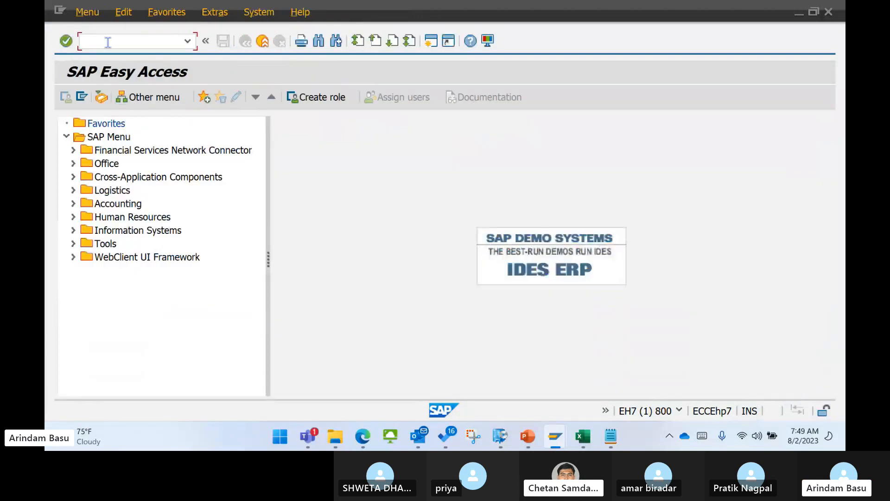
type("M")
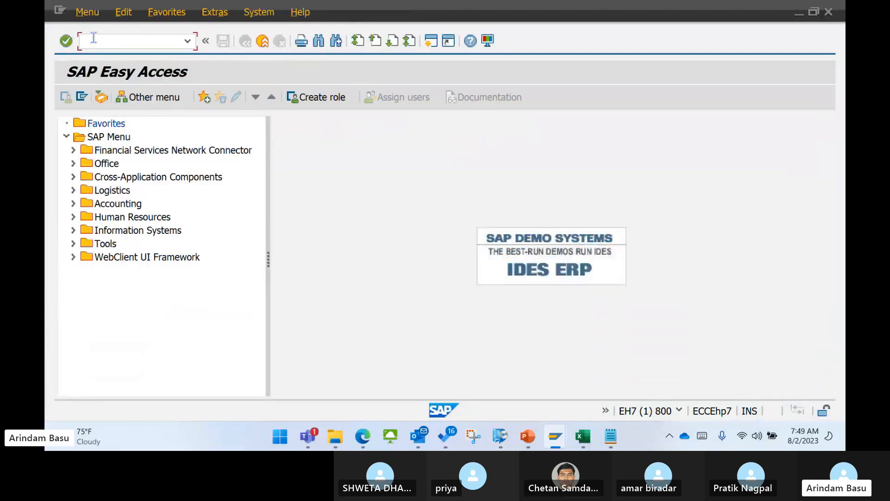
type("MBE")
key("BackSpace")
key("BackSpace")
type("CO09")
key("Return")
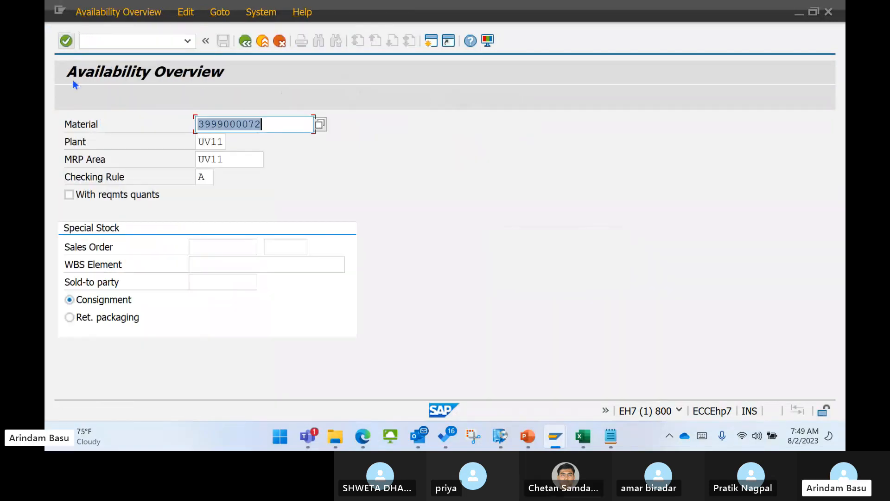
left_click(63, 38)
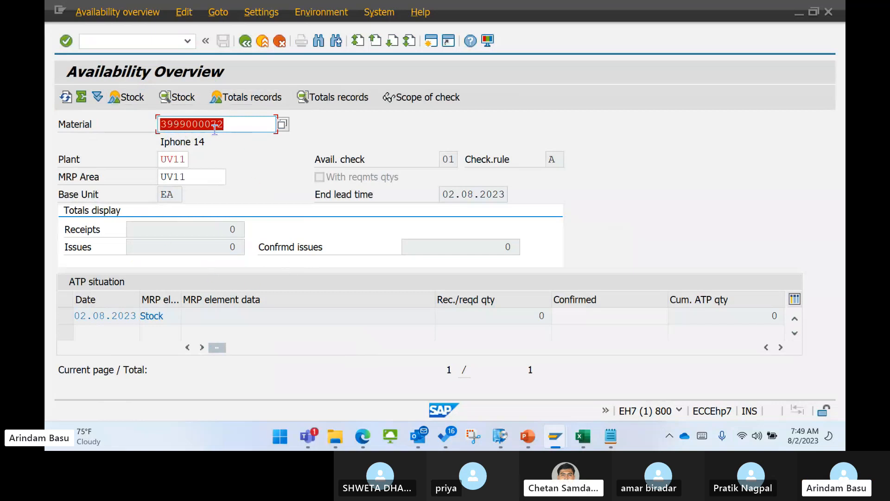
left_click(245, 41)
key("Delete")
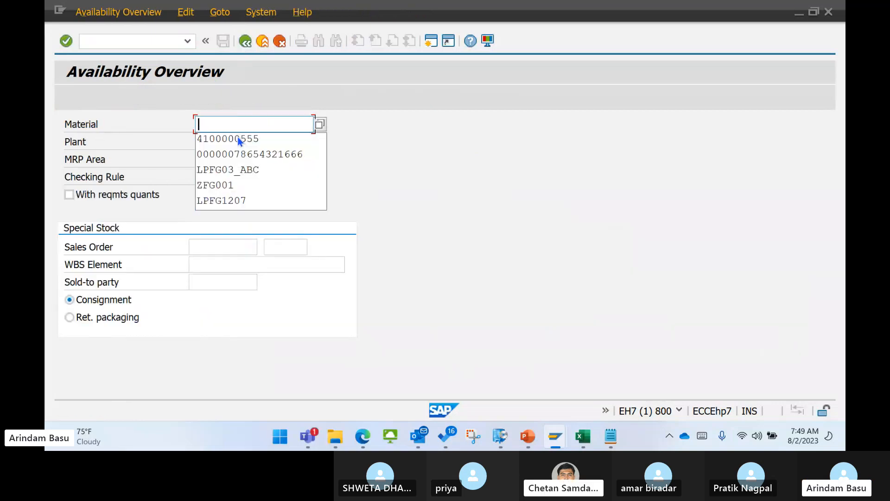
left_click(246, 145)
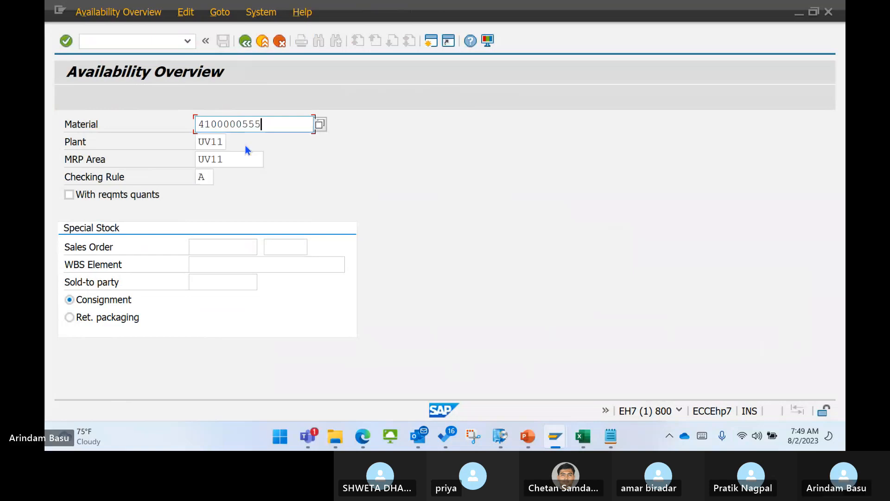
key("Return")
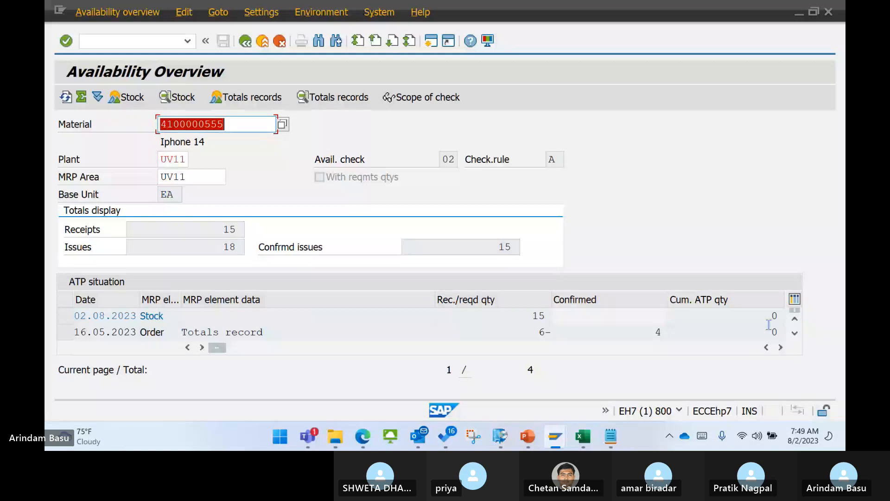
left_click(773, 317)
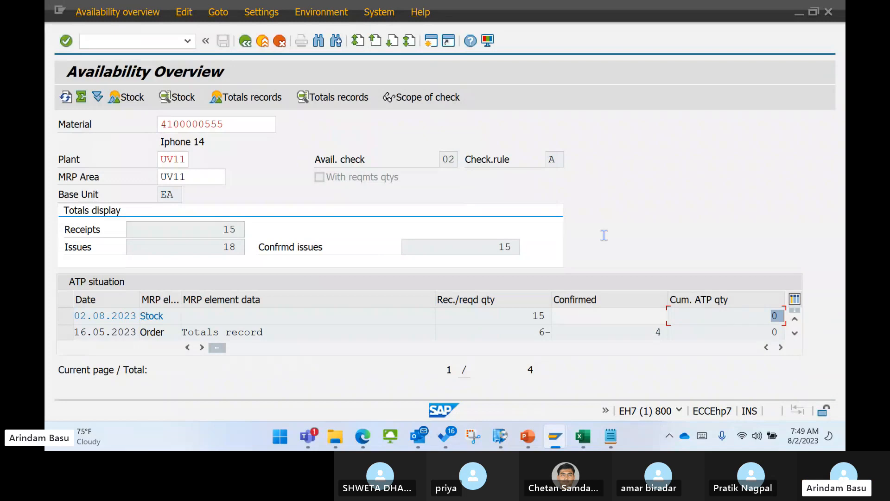
left_click(245, 41)
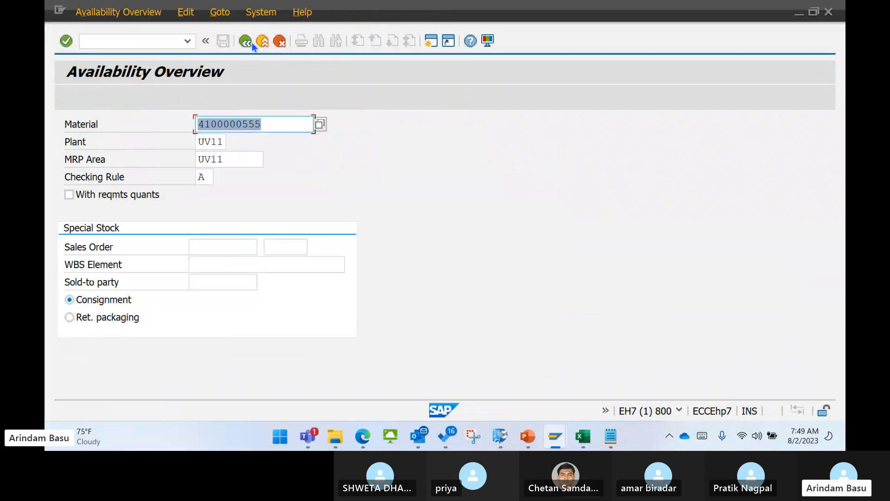
left_click(245, 41)
type("MM")
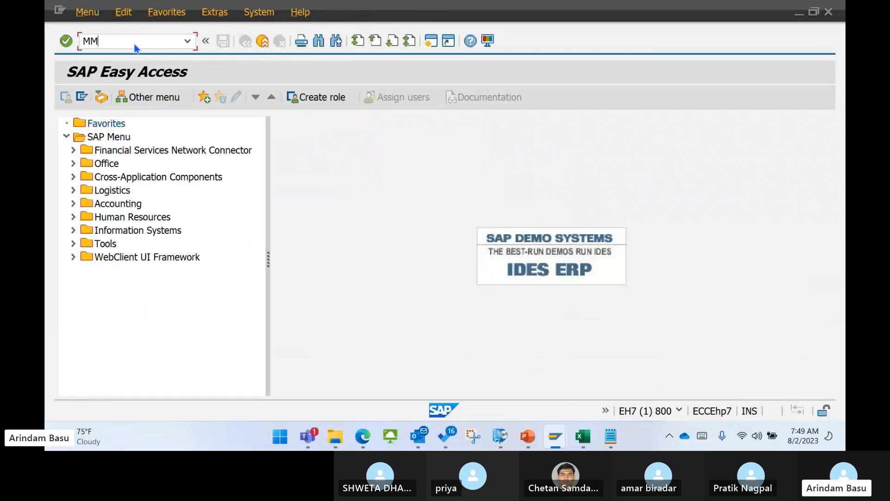
type("BE")
key("Return")
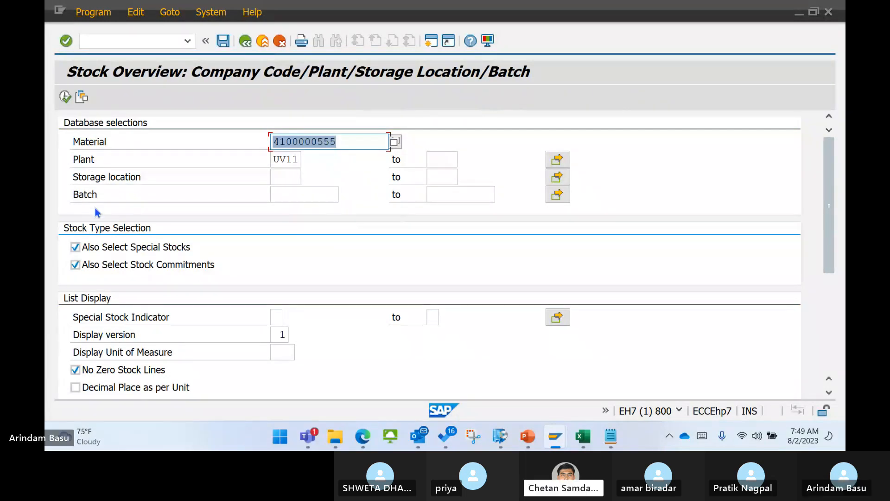
left_click(65, 95)
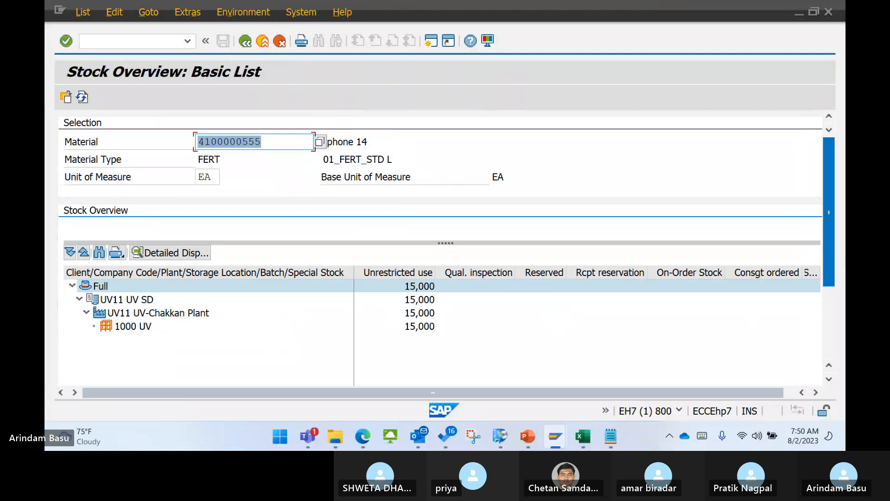
- Examine the unrestricted-use and scheduled-for-delivery stock by plant and storage location, and leave the stock overview
left_click_drag(828, 235, 828, 286)
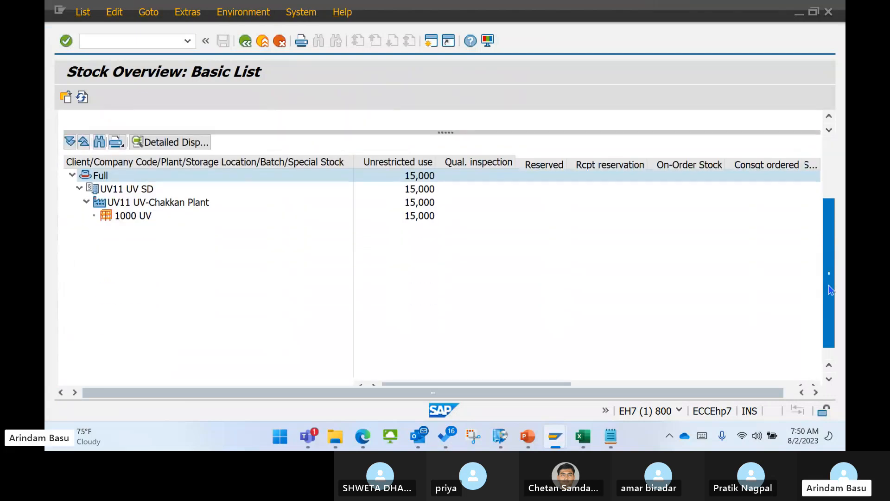
left_click_drag(502, 384, 705, 377)
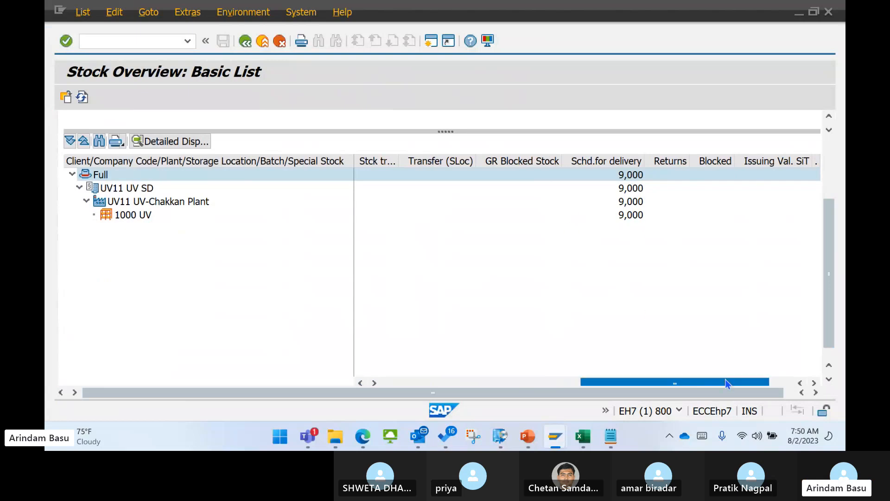
left_click_drag(677, 382, 615, 236)
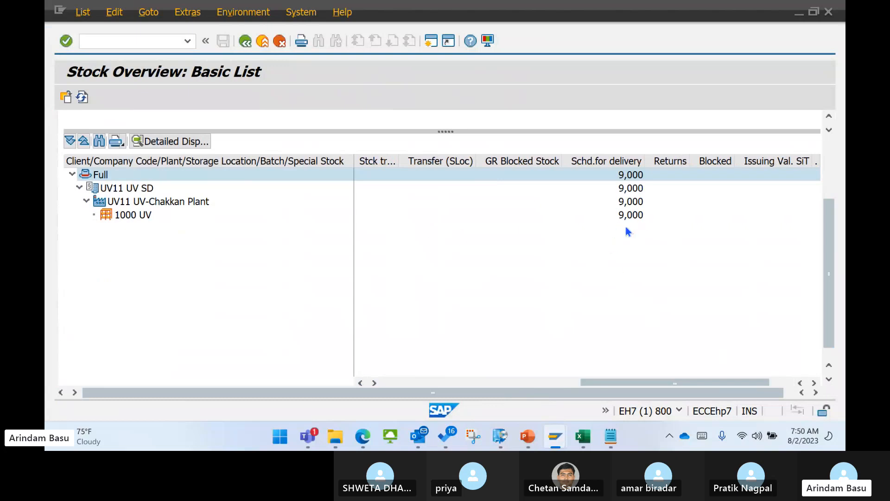
left_click_drag(664, 381, 466, 382)
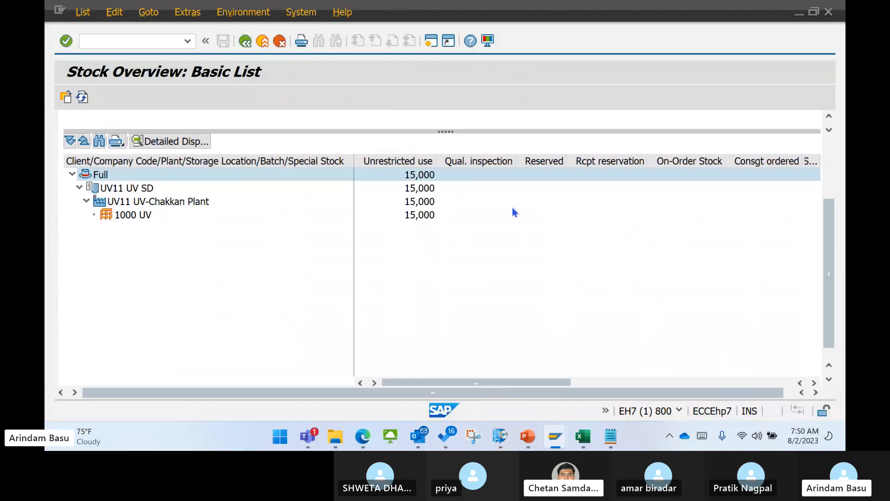
left_click(262, 40)
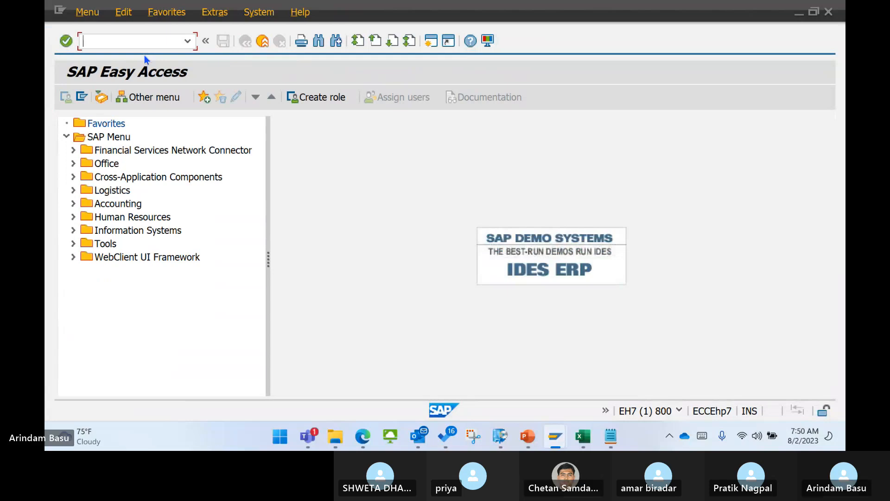
type("CO9")
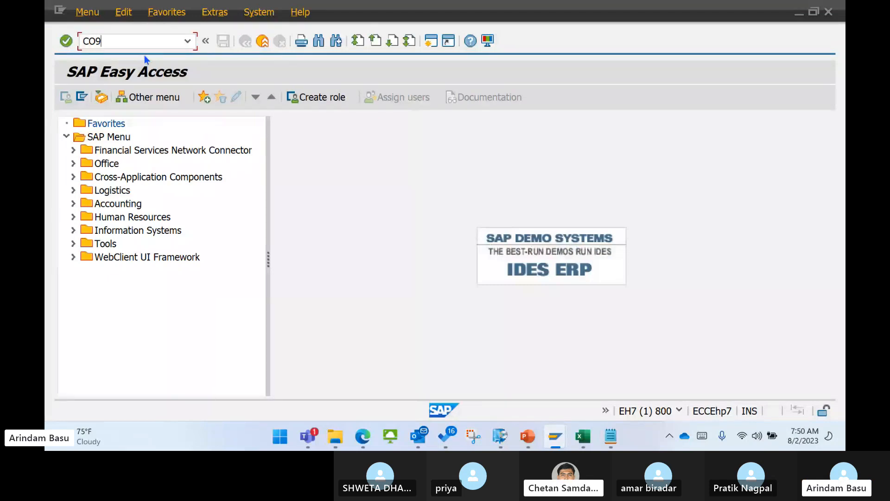
key("BackSpace")
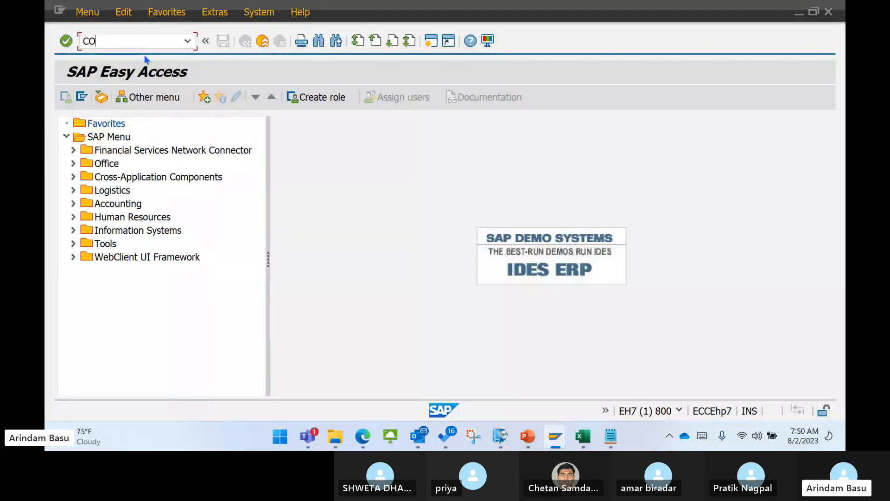
type("0")
key("BackSpace")
type("09")
key("Return")
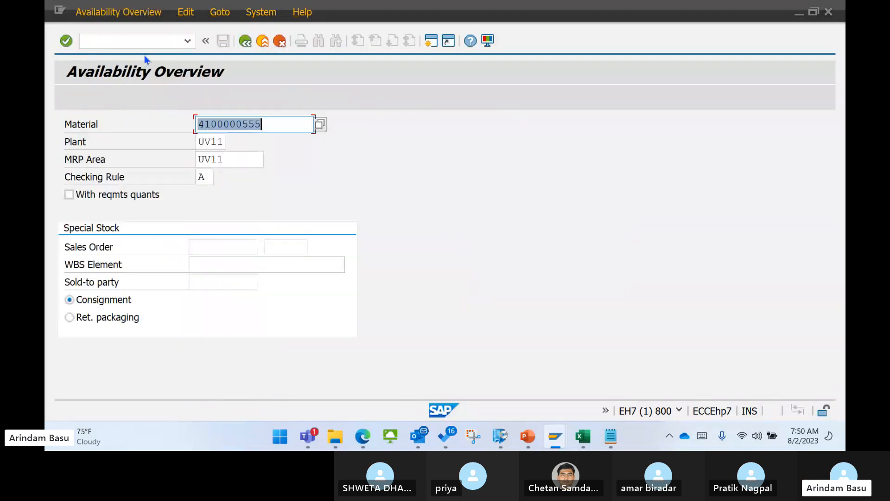
key("Return")
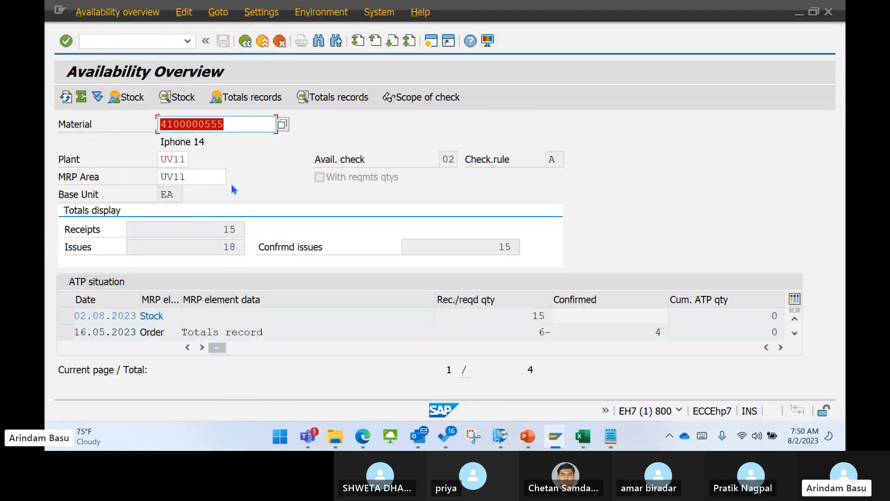
scroll(305, 327, "down", 1)
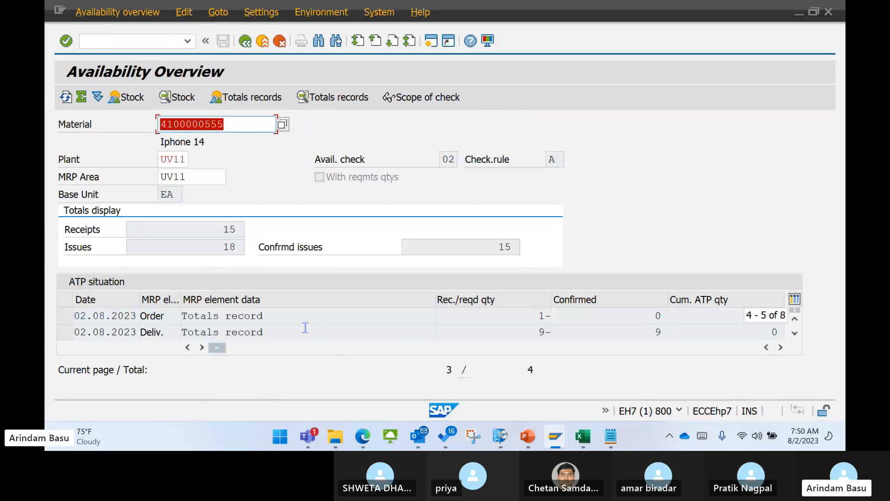
scroll(304, 327, "up", 2)
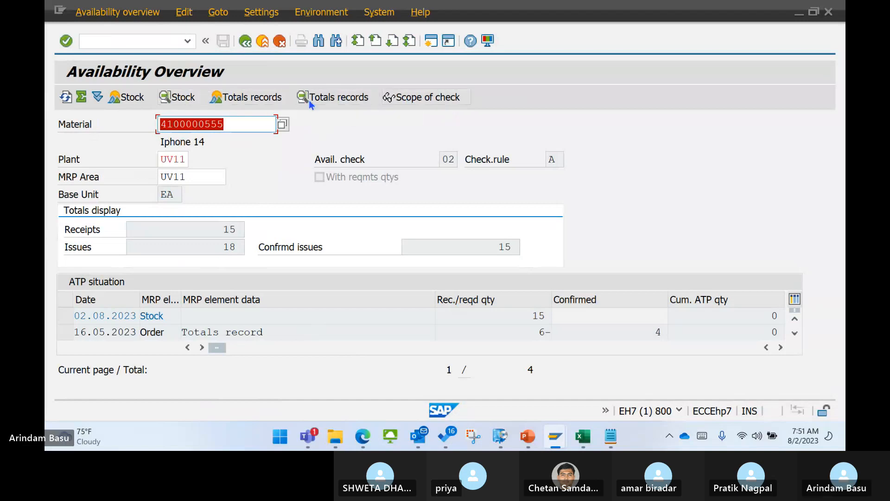
- Expand the order and delivery totals records dated 02.08.2023 in the ATP situation and select the outbound delivery's number
left_click(323, 97)
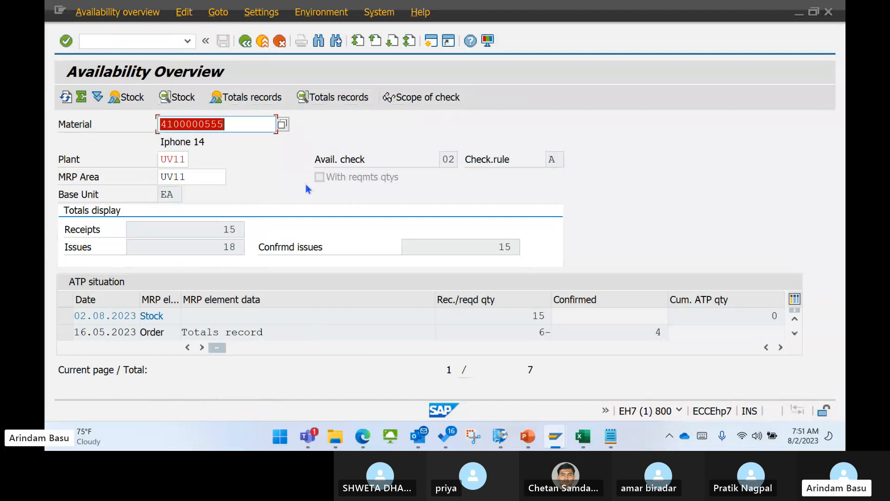
left_click(247, 99)
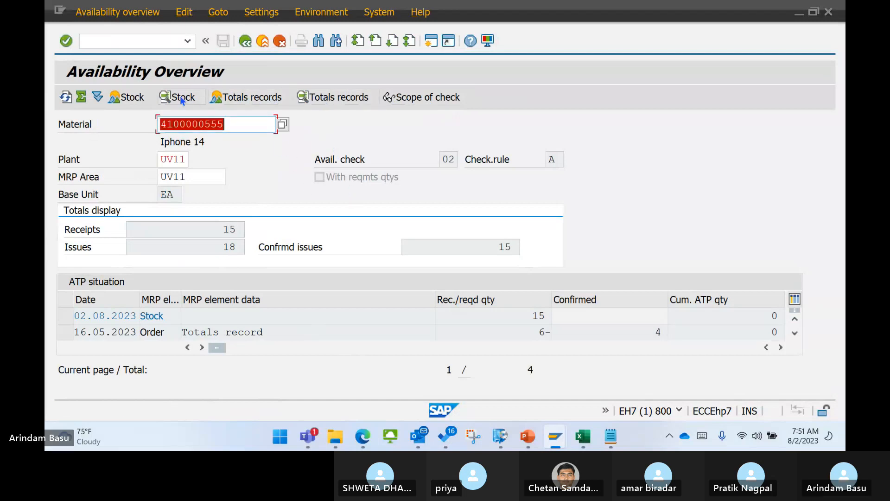
left_click(328, 332)
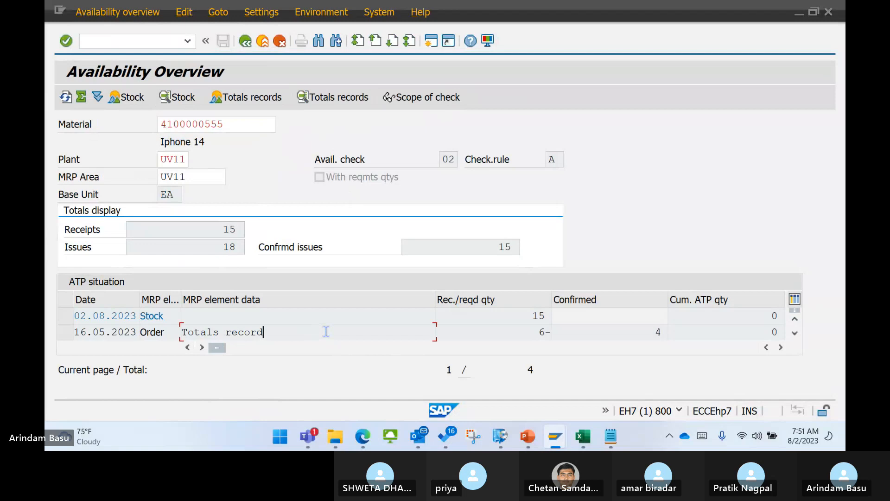
scroll(328, 331, "down", 3)
double_click(253, 321)
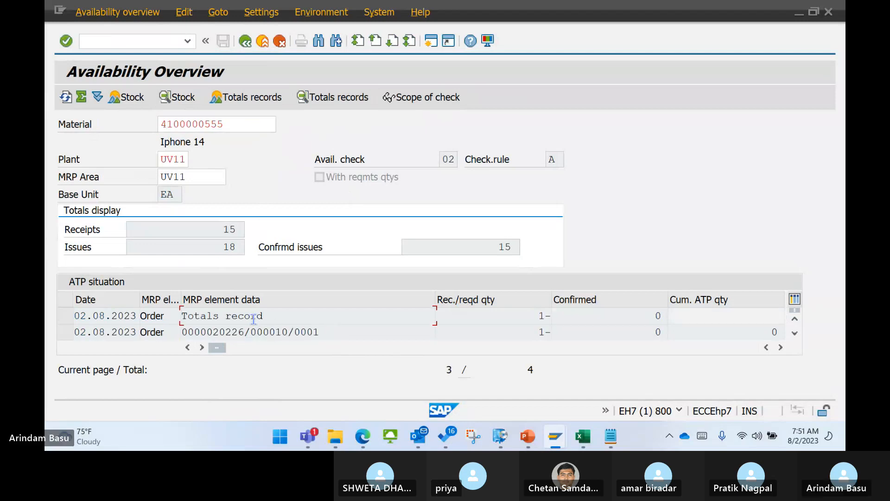
left_click(239, 332)
scroll(301, 335, "down", 1)
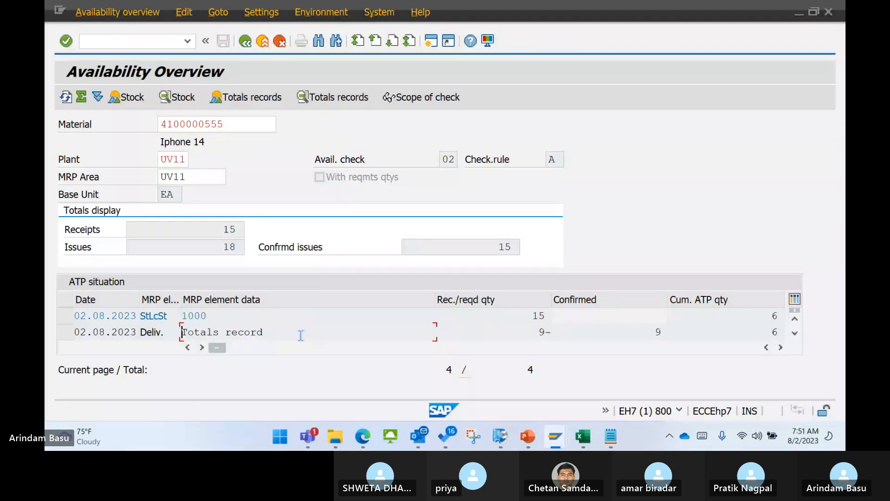
double_click(249, 328)
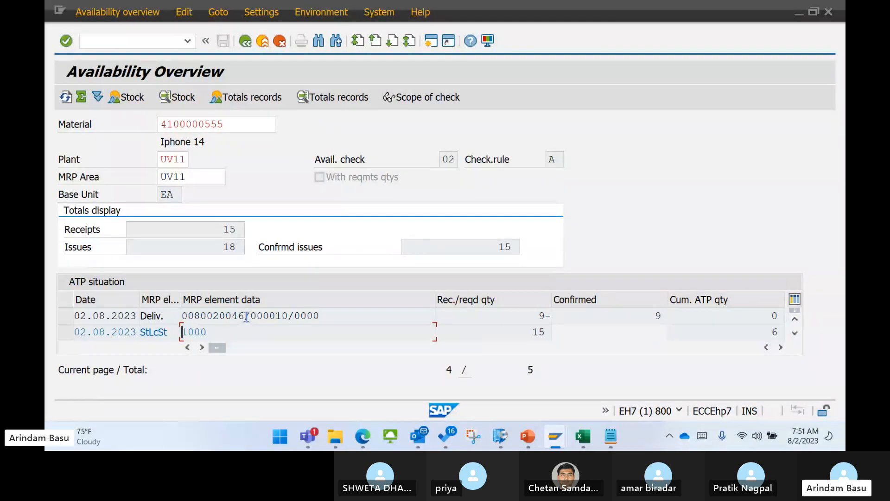
left_click_drag(244, 316, 193, 317)
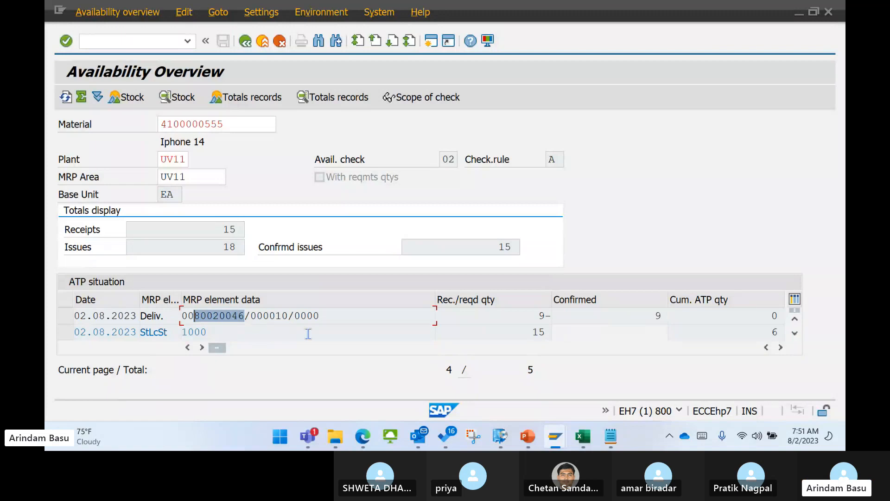
left_click(431, 40)
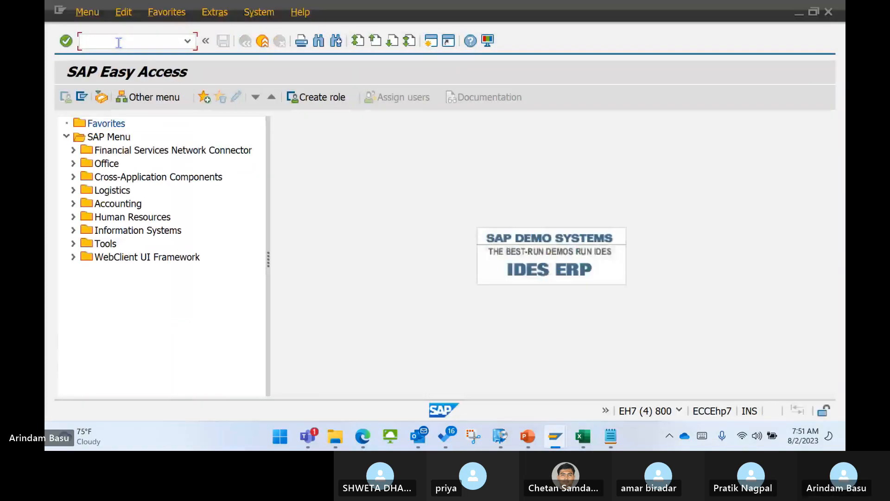
type("VL02N")
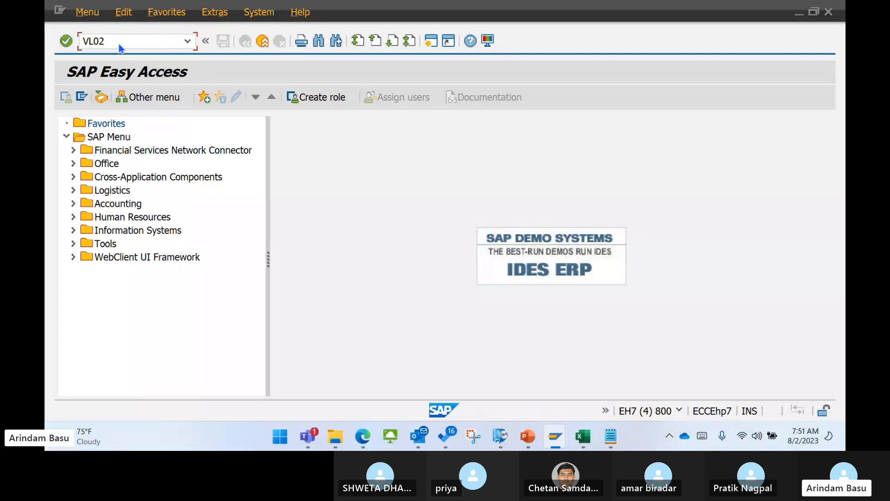
key("Return")
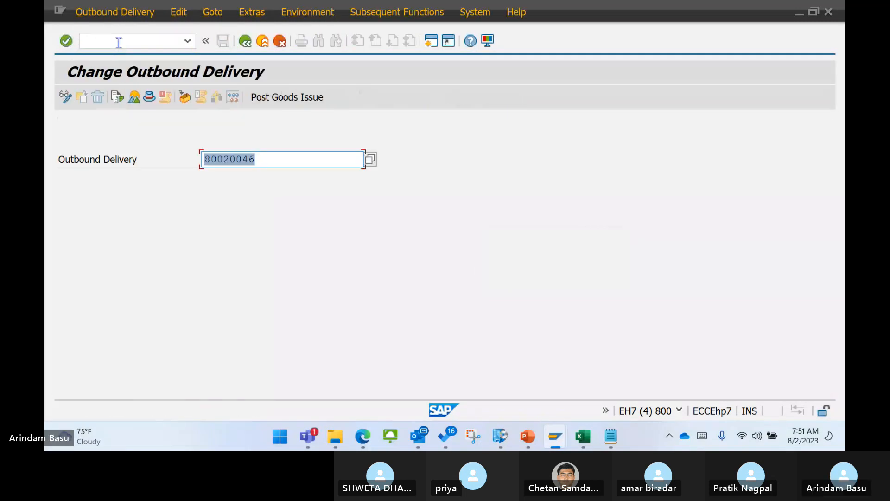
key("Return")
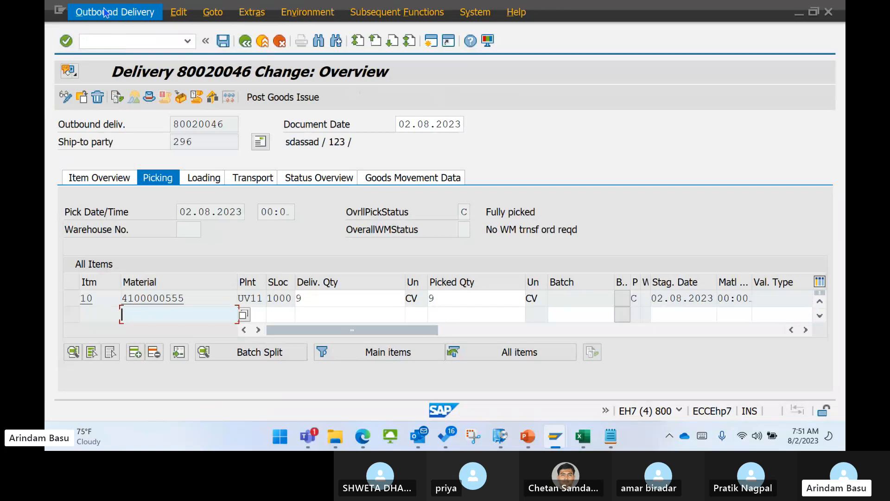
left_click(105, 13)
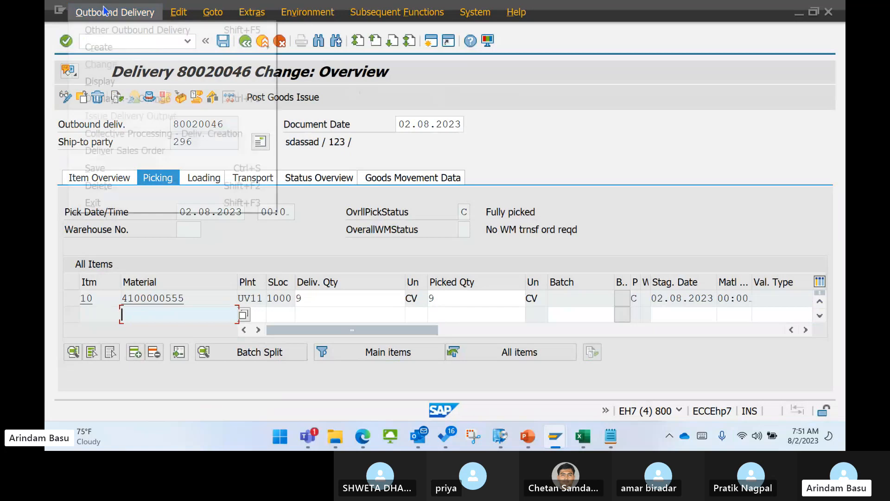
left_click(131, 184)
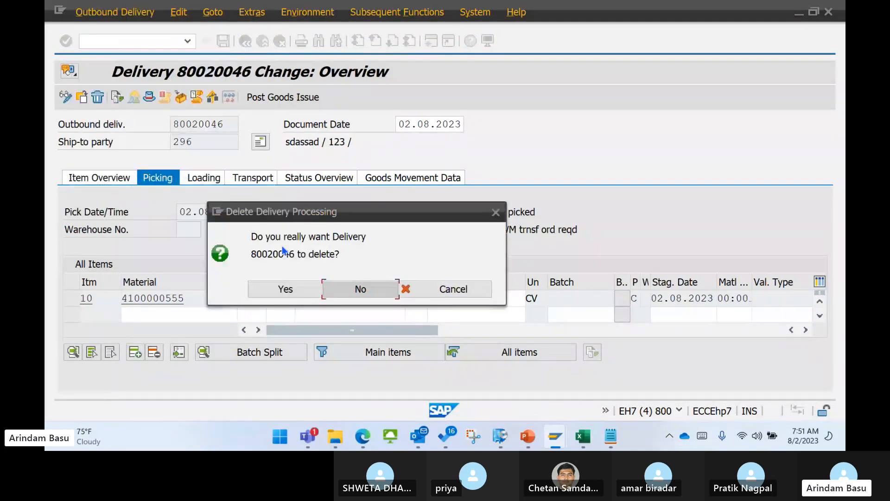
left_click(268, 285)
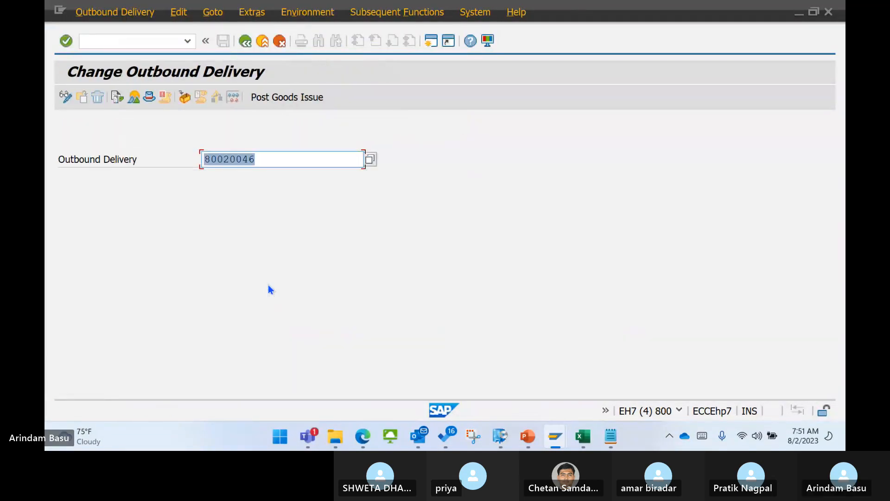
- Leave the delivery change transaction and start the stock overview MMBE
left_click(255, 39)
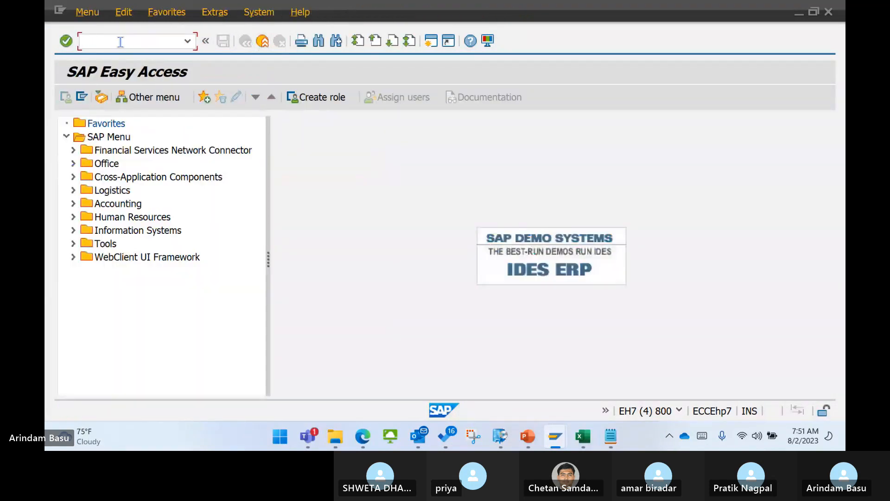
type("MMBE")
key("Return")
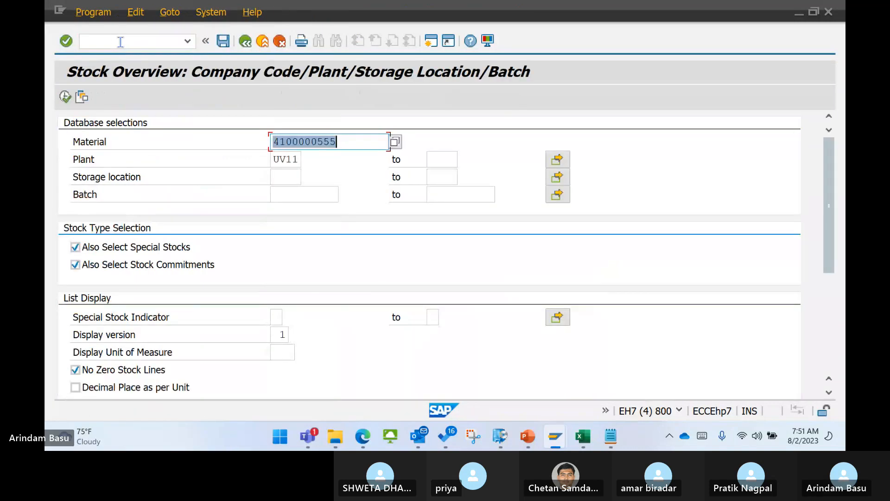
left_click(65, 97)
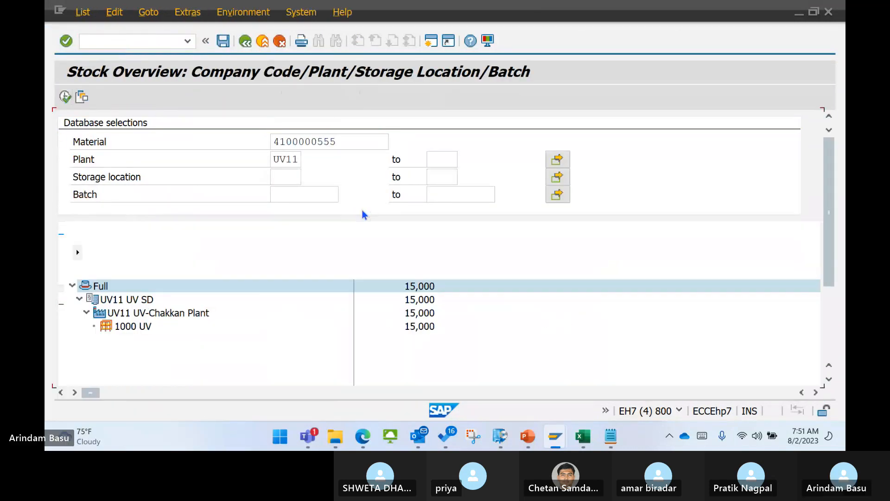
left_click_drag(406, 394, 593, 394)
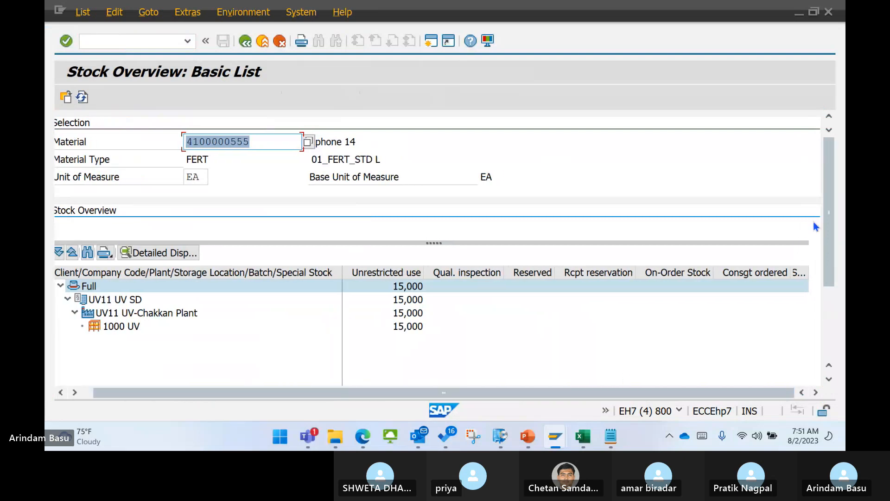
left_click_drag(829, 216, 828, 301)
left_click_drag(510, 366, 824, 352)
left_click_drag(566, 368, 653, 366)
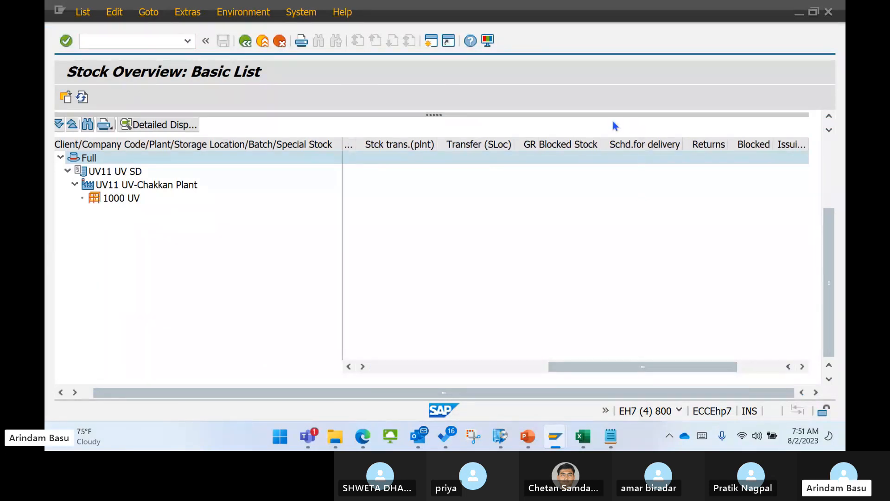
left_click(263, 42)
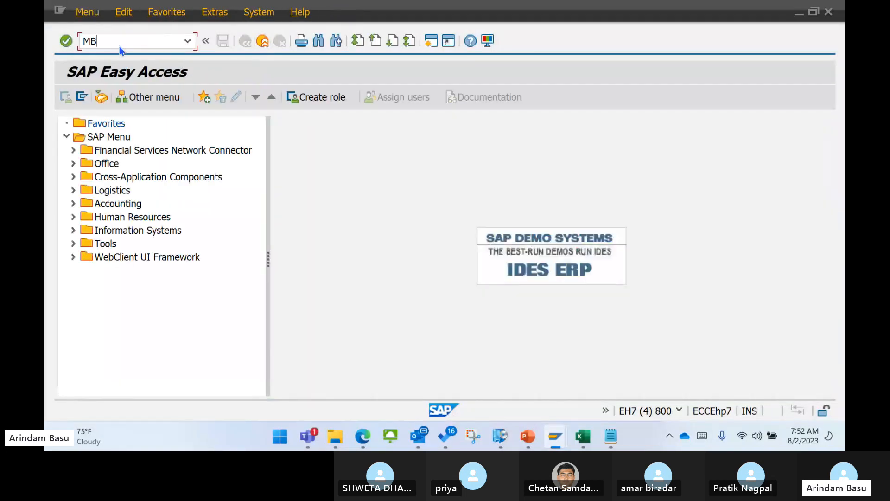
type("1C")
key("Return")
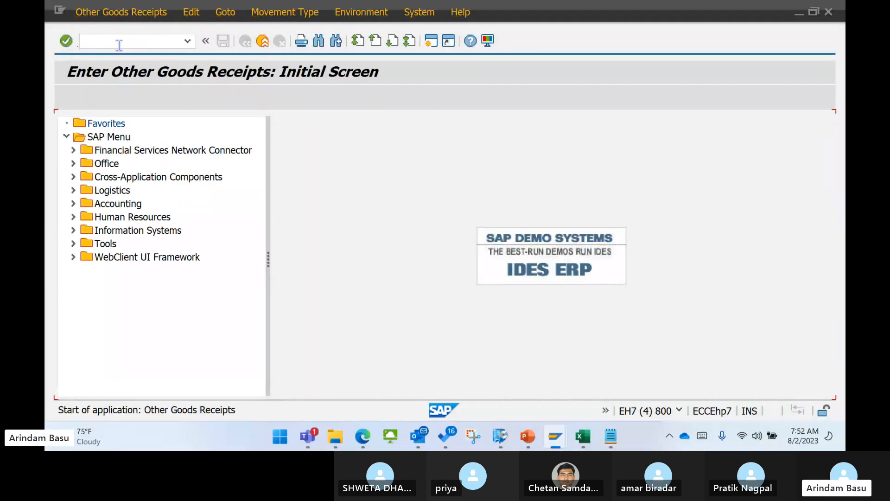
left_click(197, 177)
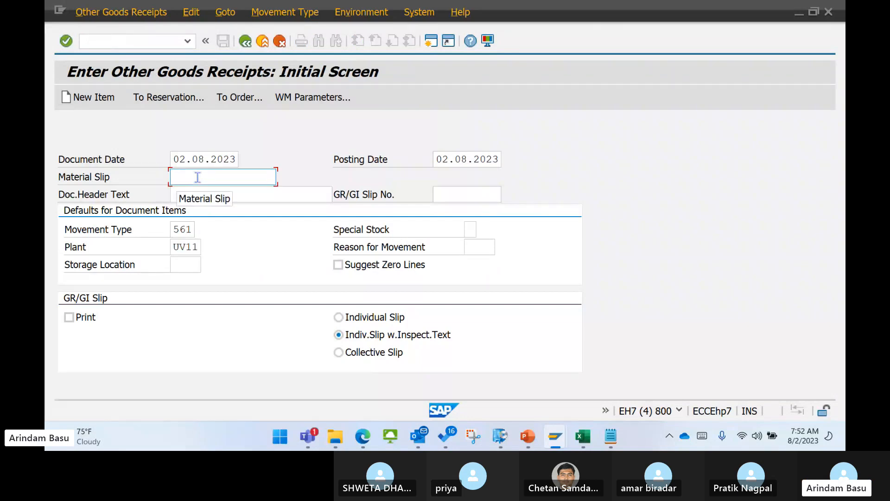
left_click(198, 177)
left_click(214, 192)
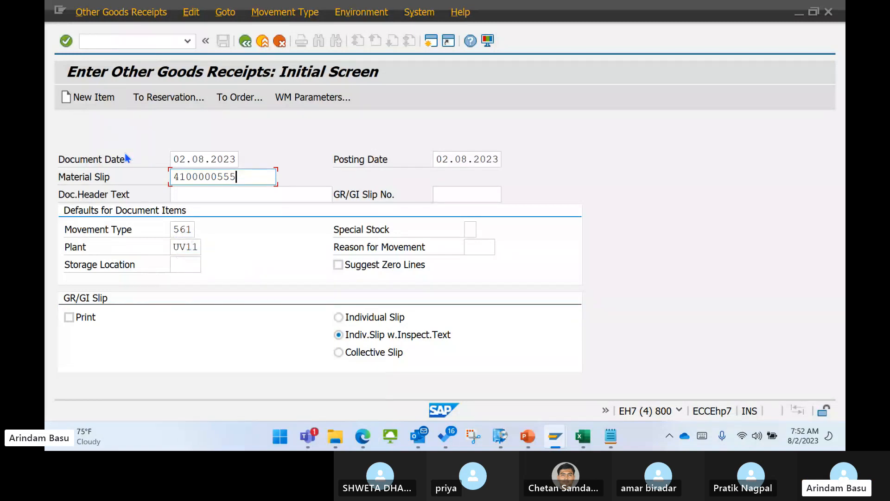
key("Return")
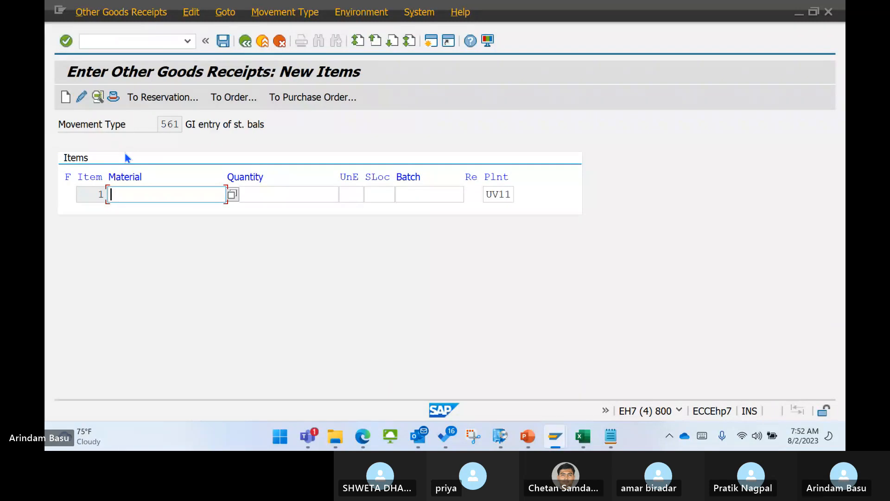
key("BackSpace")
left_click(180, 207)
left_click(261, 198)
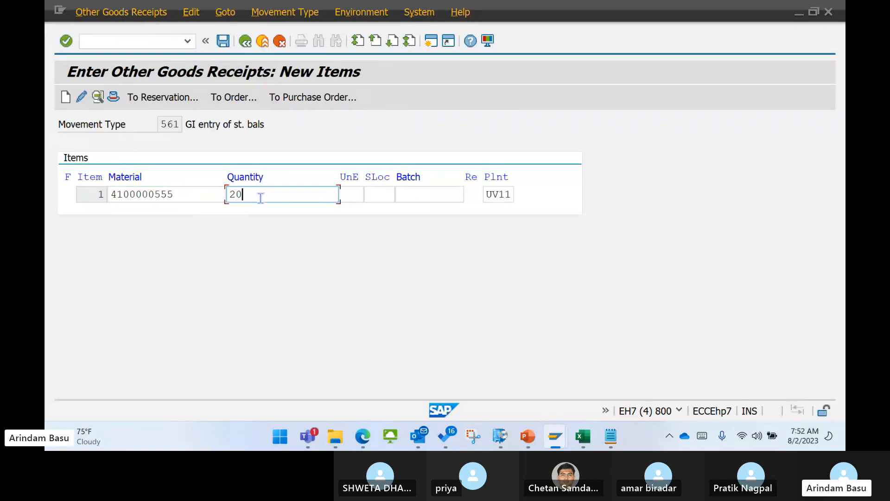
left_click(382, 197)
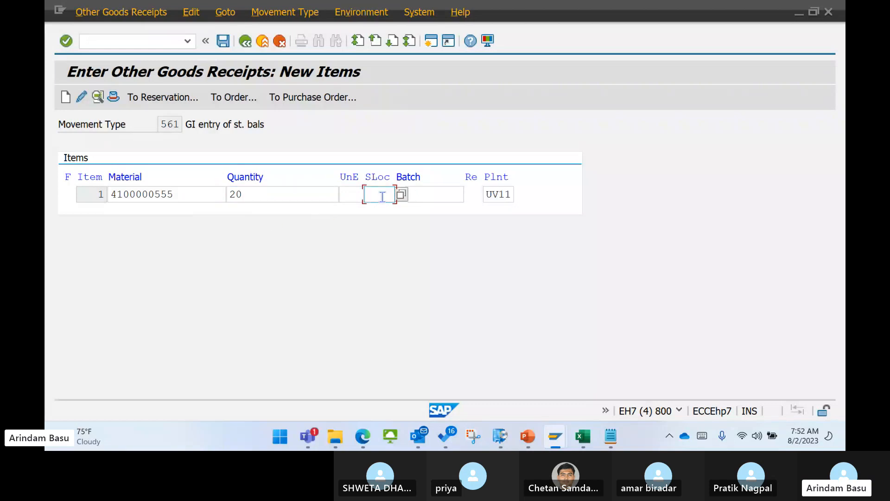
left_click(402, 194)
double_click(420, 94)
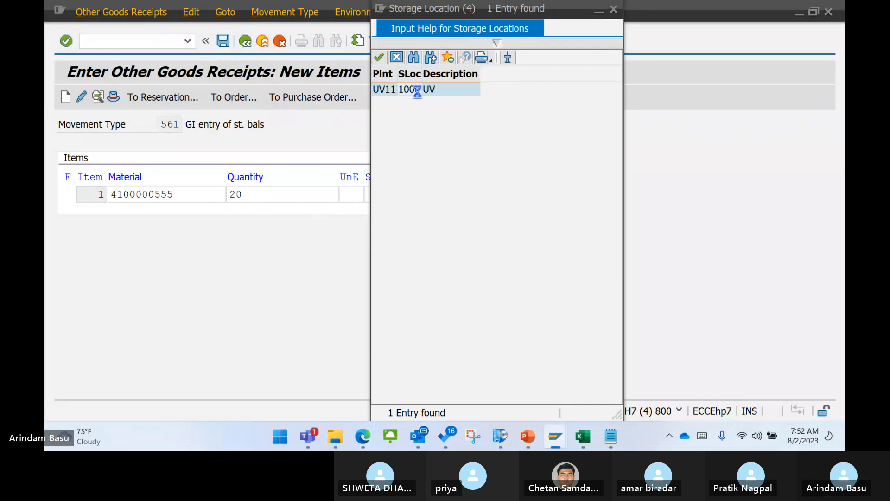
- Accept the item details with an empty manufacture date, post the goods receipt and leave the transaction
key("Return")
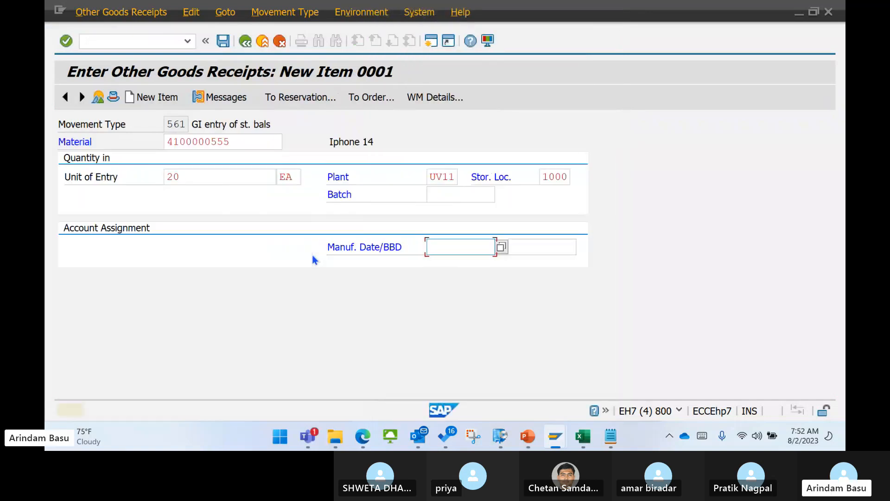
key("Return")
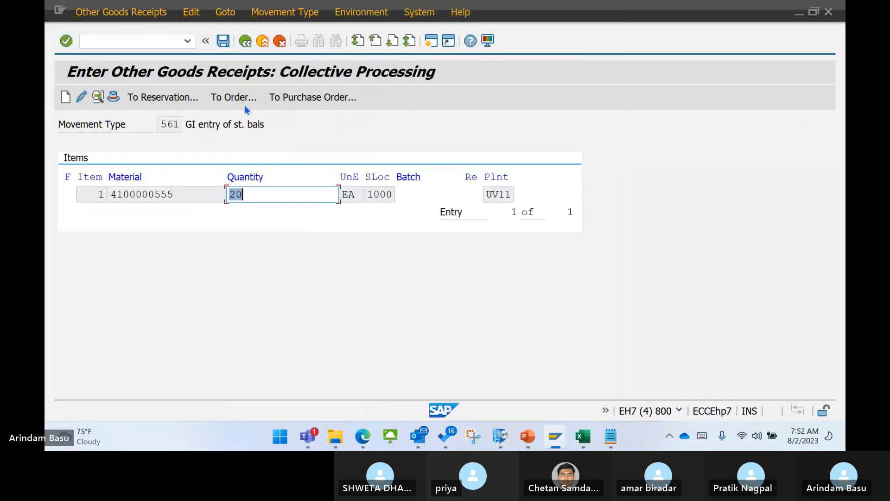
left_click(224, 45)
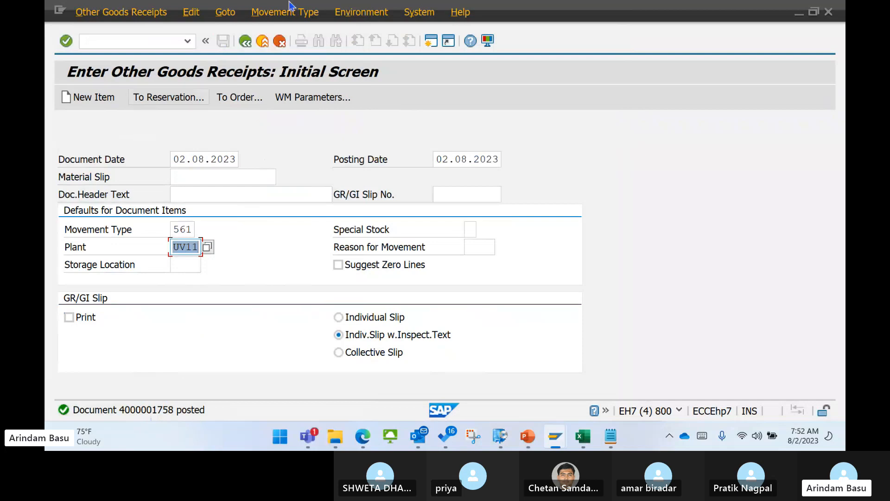
left_click(261, 43)
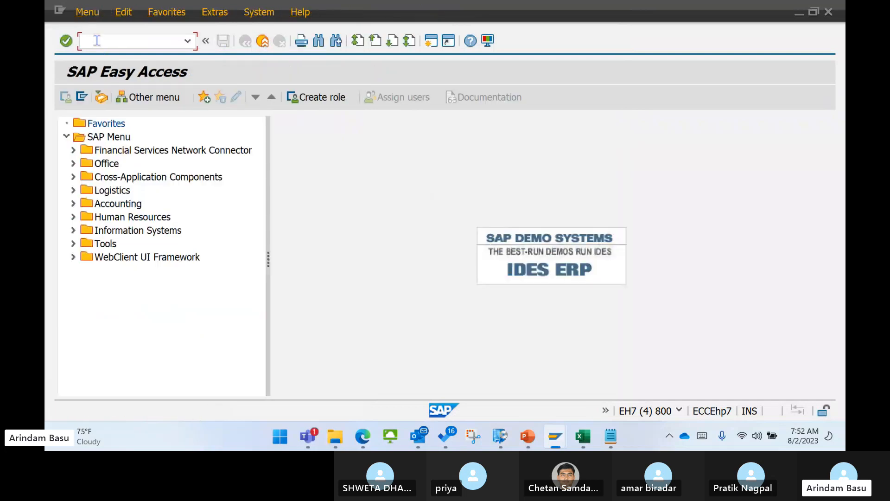
type("MMBE")
key("Return")
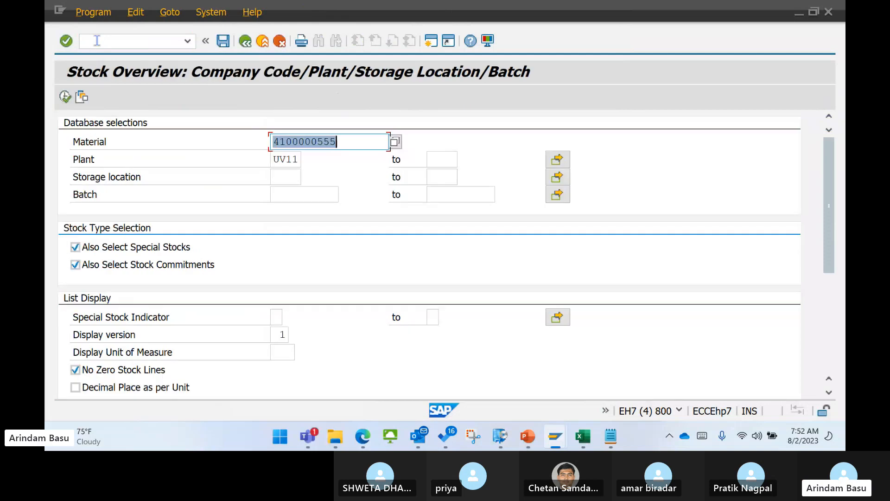
left_click(64, 98)
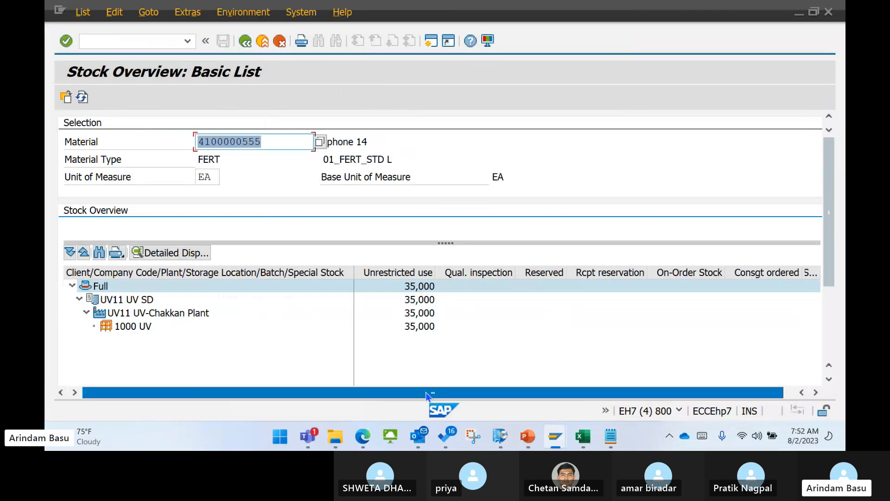
left_click_drag(427, 395, 461, 394)
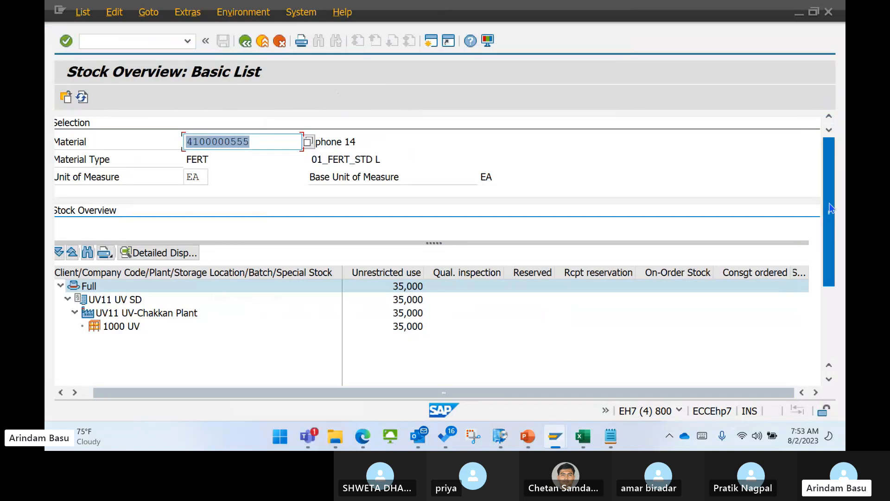
scroll(829, 282, "down", 3)
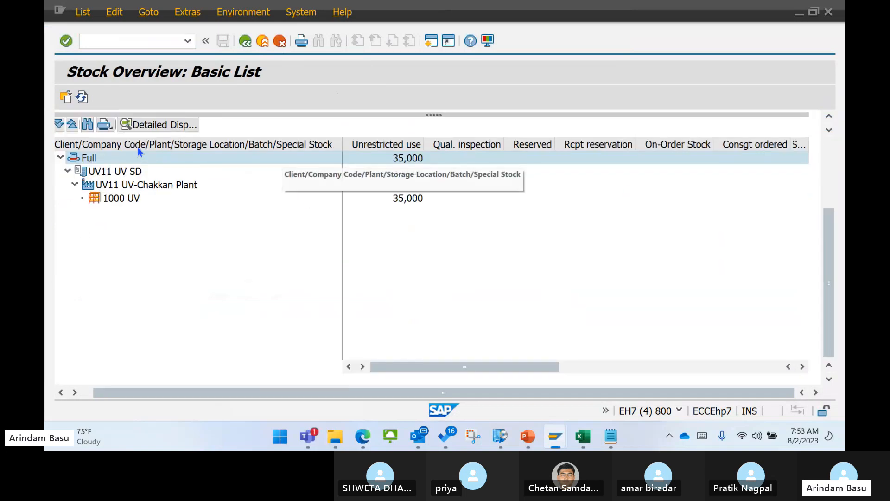
left_click(248, 47)
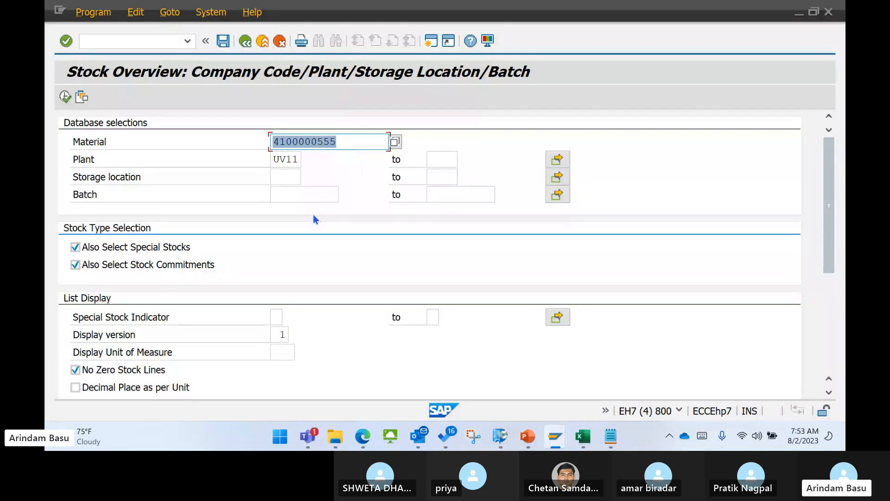
left_click(266, 46)
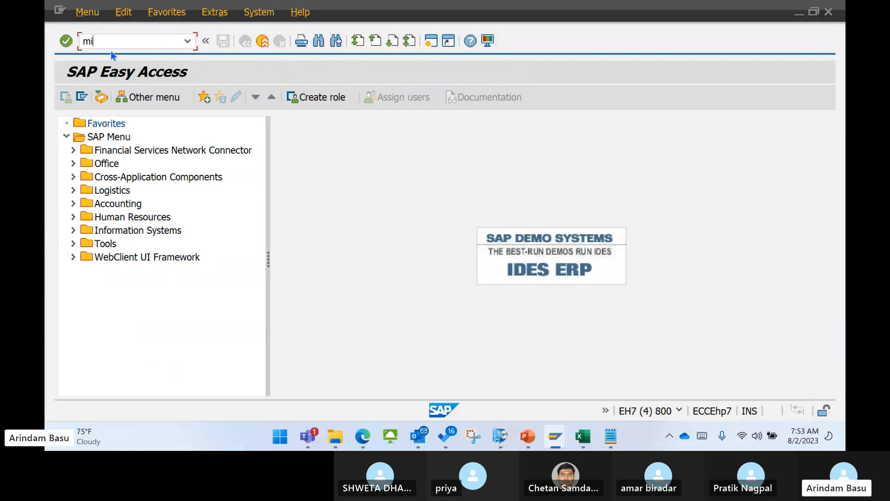
- Try the goods receipt transaction with R09 Reservation as reference document and leave it without posting
key("Return")
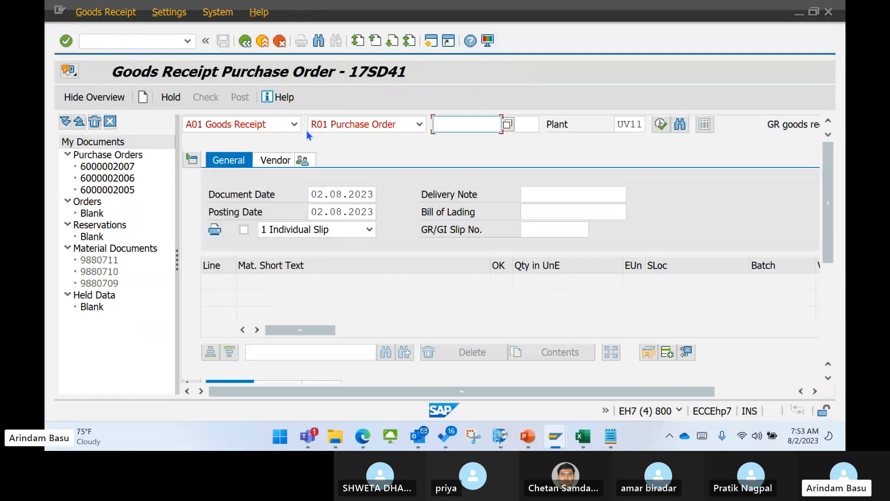
left_click(294, 125)
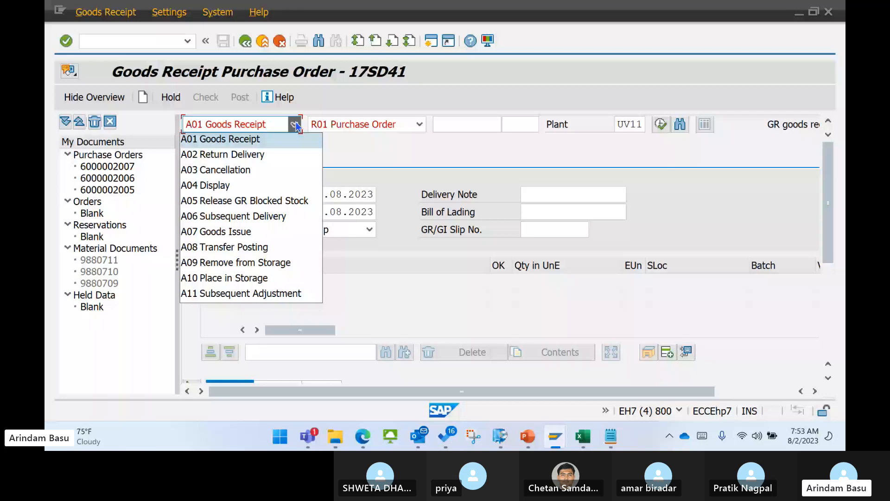
left_click(327, 128)
left_click(351, 124)
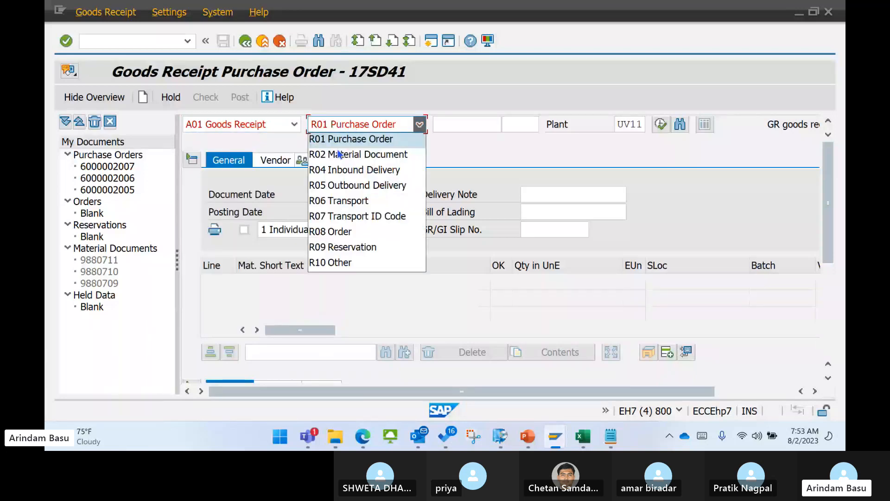
left_click(345, 247)
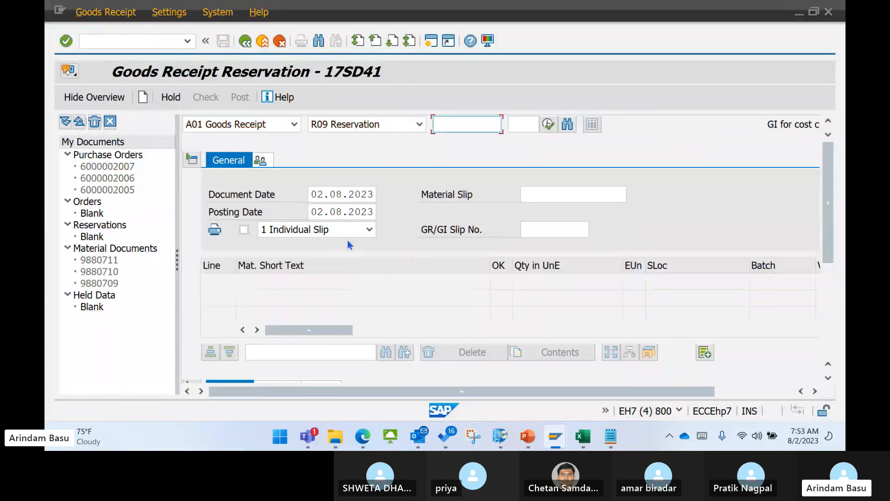
left_click(561, 192)
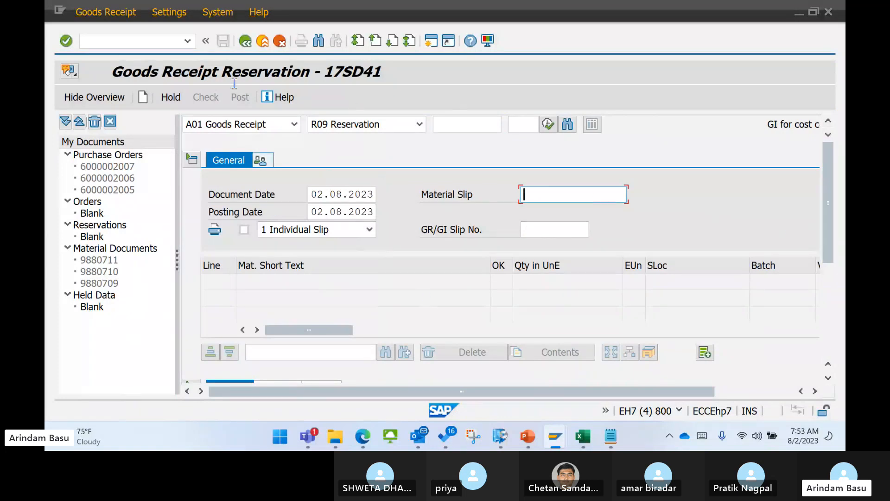
left_click(245, 41)
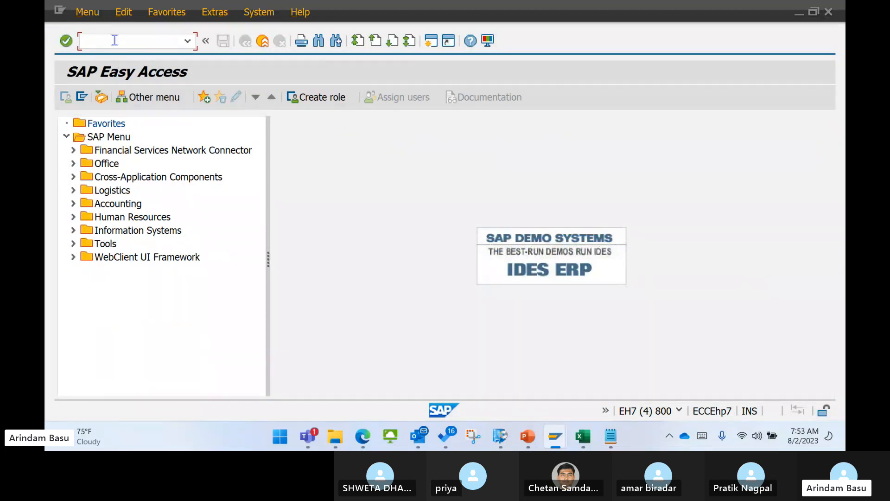
type("mb1c")
key("Return")
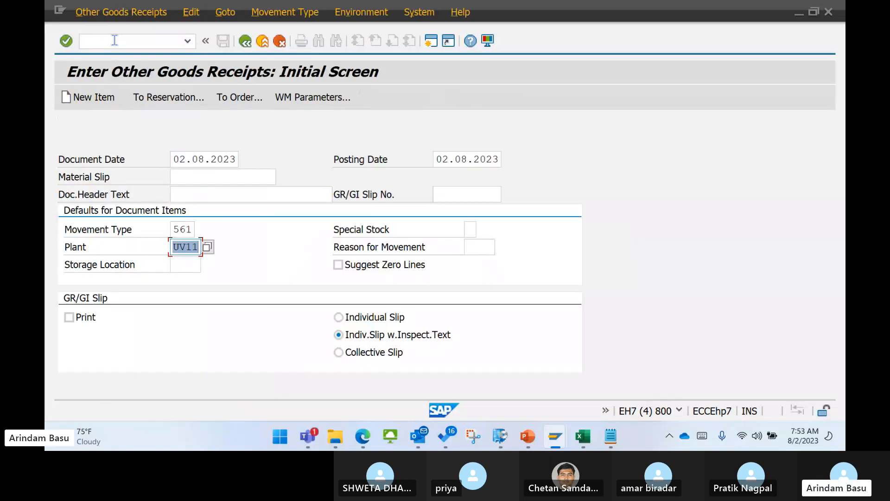
left_click(263, 40)
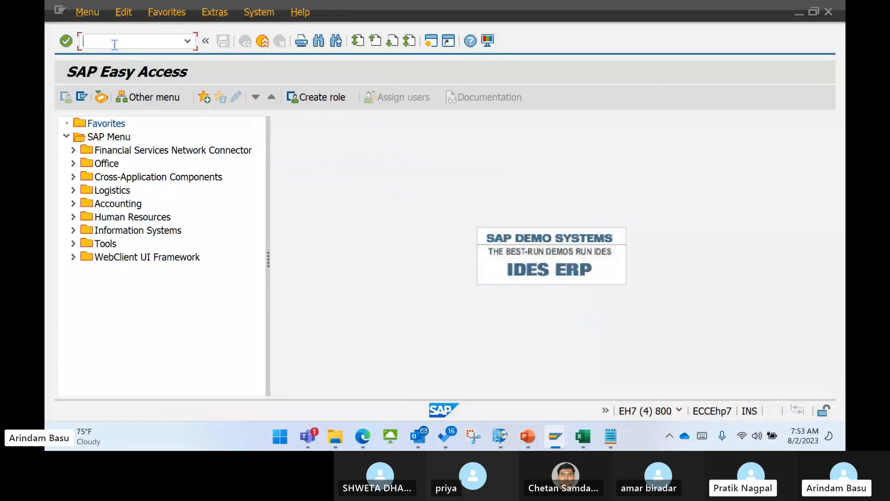
type("VA01")
key("BackSpace")
key("BackSpace")
key("BackSpace")
key("BackSpace")
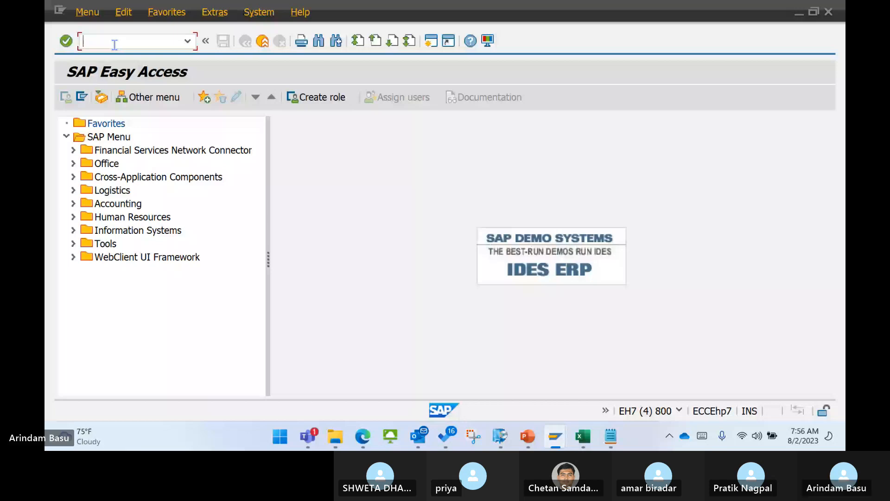
- Start a Consignment Fill-up order (type CF) in transaction VA01 for sales area UV1 / UV / 21
type("VA01")
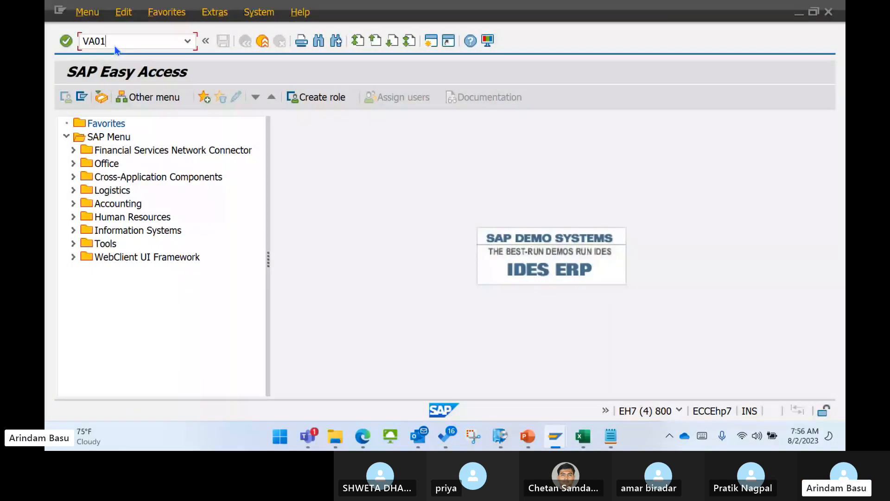
key("Return")
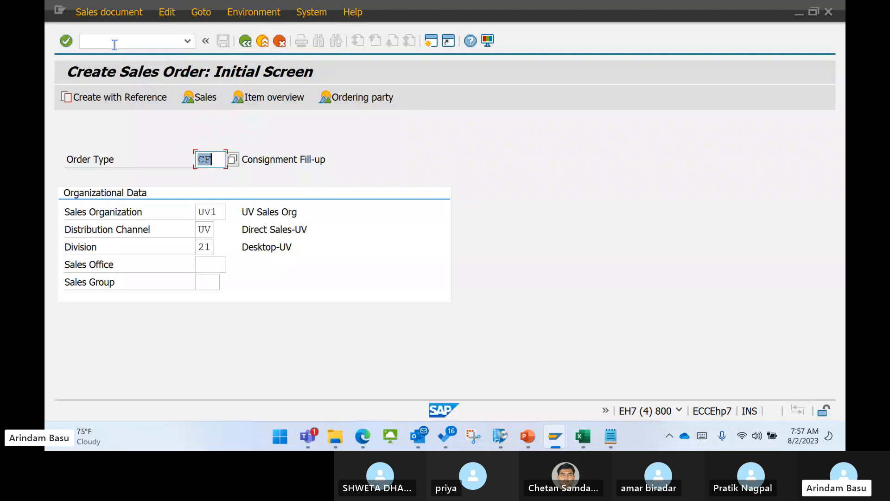
key("Return")
- Choose the first suggested customer as sold-to party and fill in the PO number of the consignment fill-up
key("BackSpace")
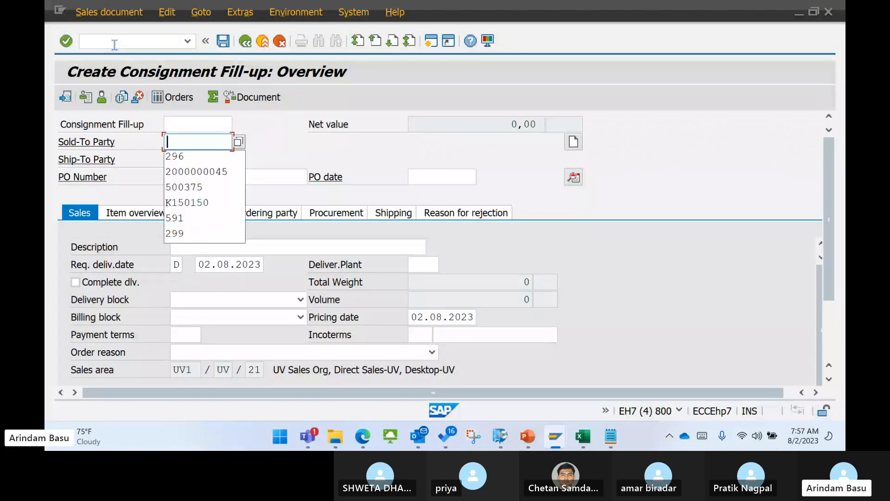
left_click(188, 156)
left_click(185, 177)
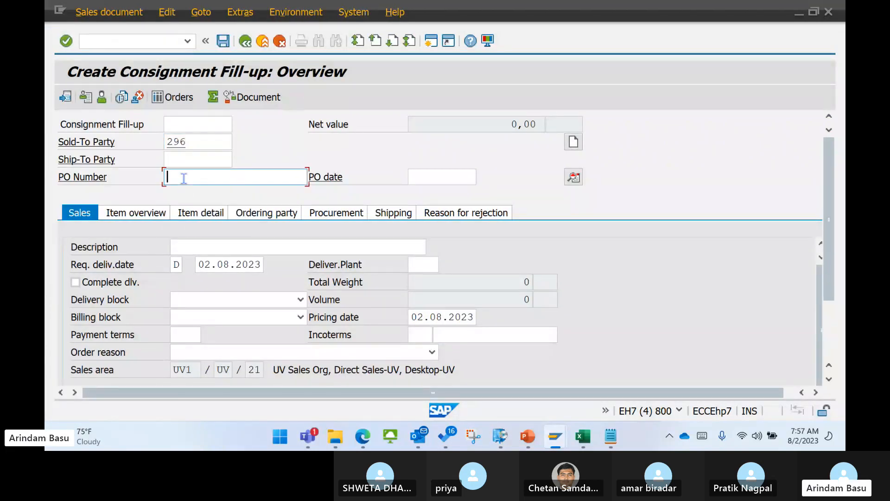
key("BackSpace")
left_click(193, 200)
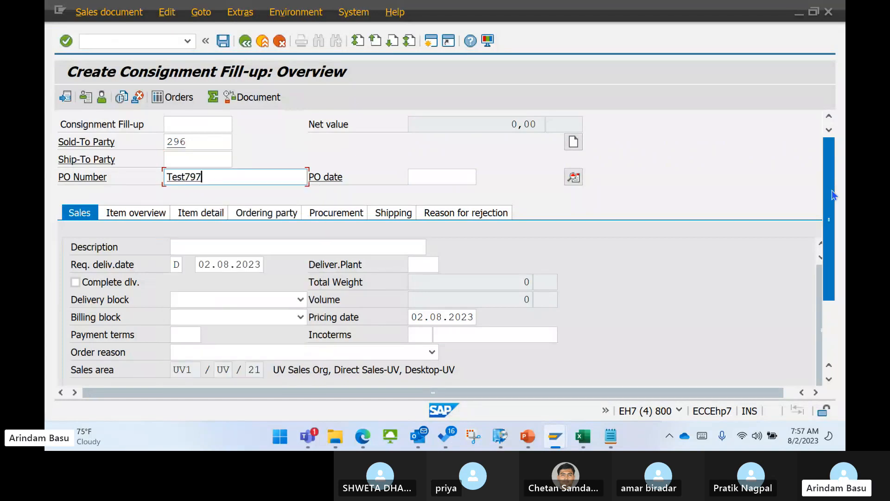
scroll(253, 301, "down", 3)
left_click(201, 346)
key("BackSpace")
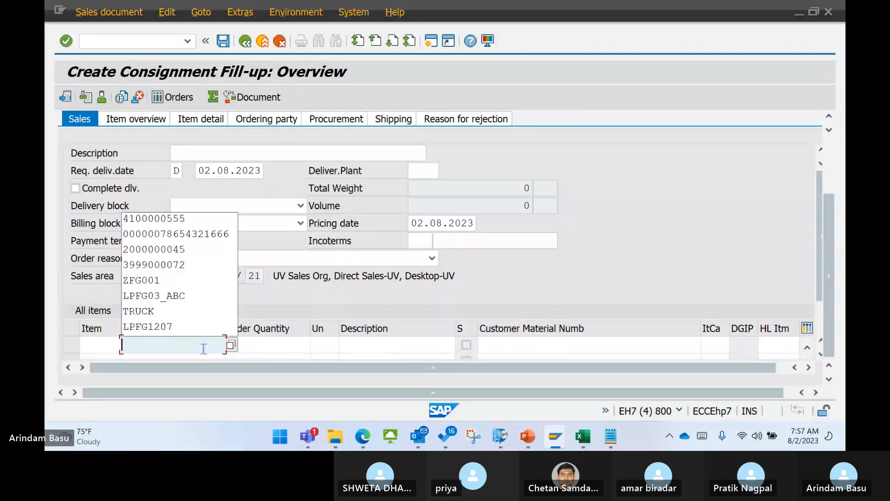
left_click(157, 221)
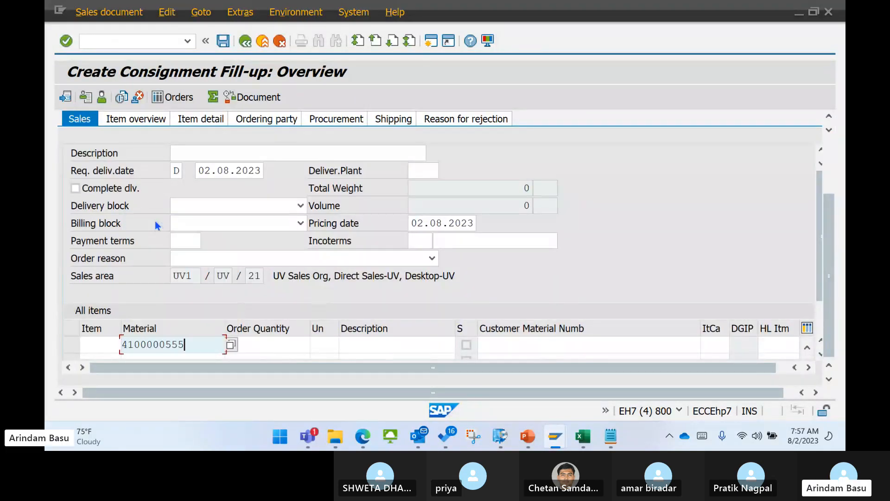
left_click(289, 350)
type("10")
key("Return")
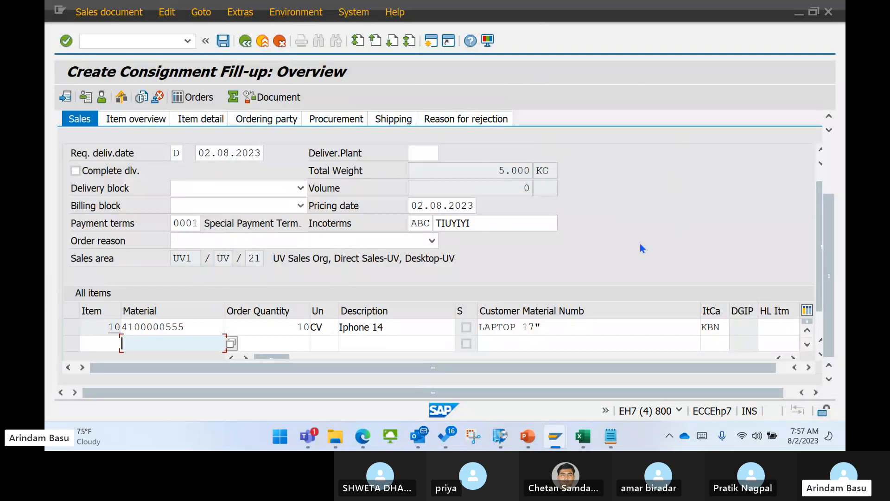
double_click(205, 332)
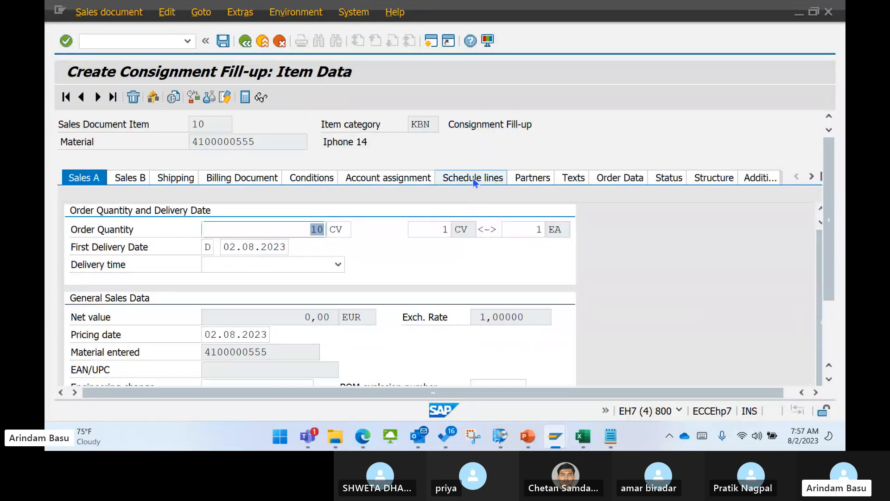
left_click(473, 178)
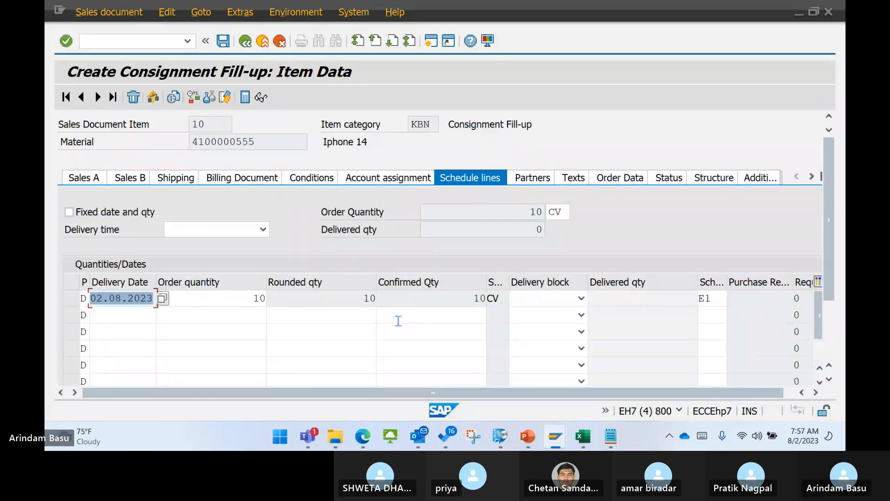
key("F3")
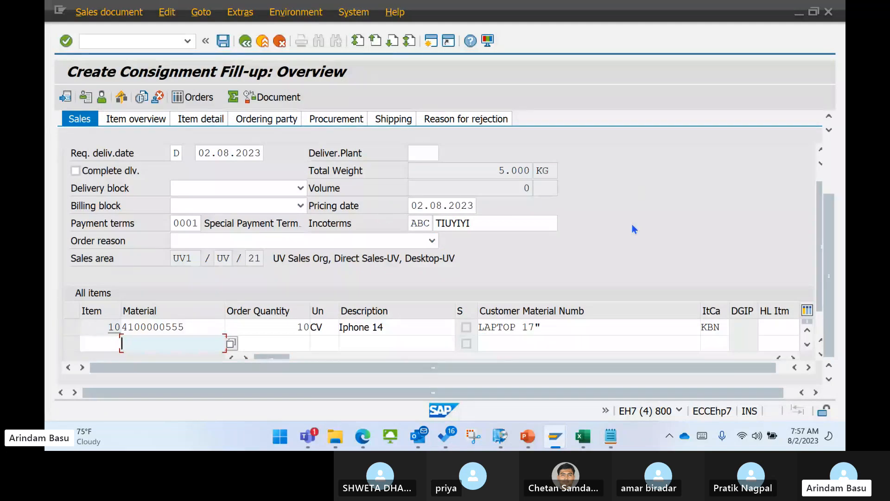
- Test the availability check with an order quantity of 55 for the item, and set the quantity back to 10
double_click(302, 327)
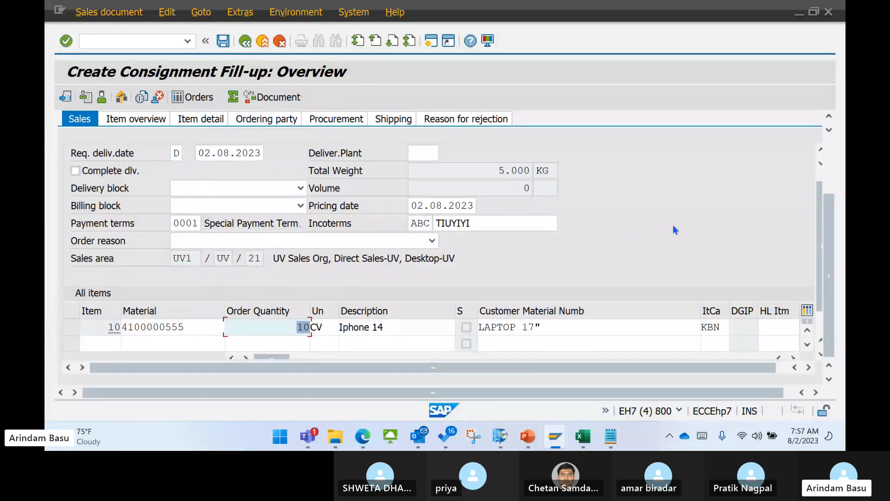
type("55")
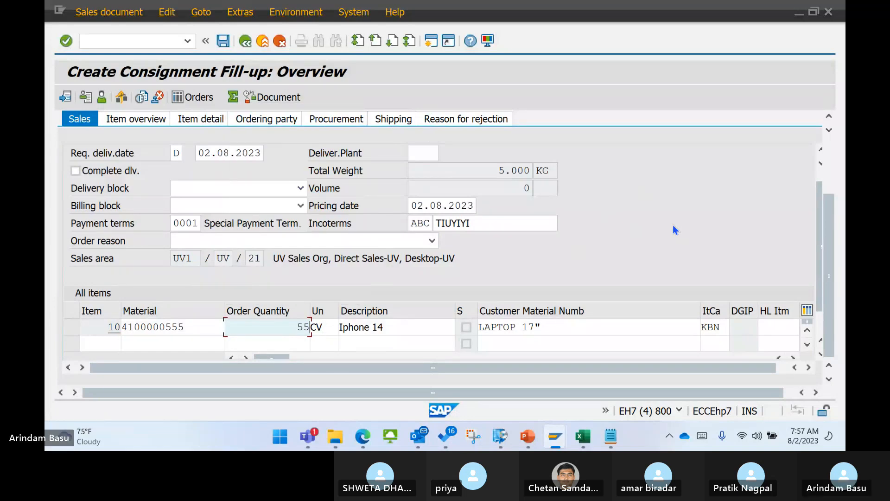
key("Return")
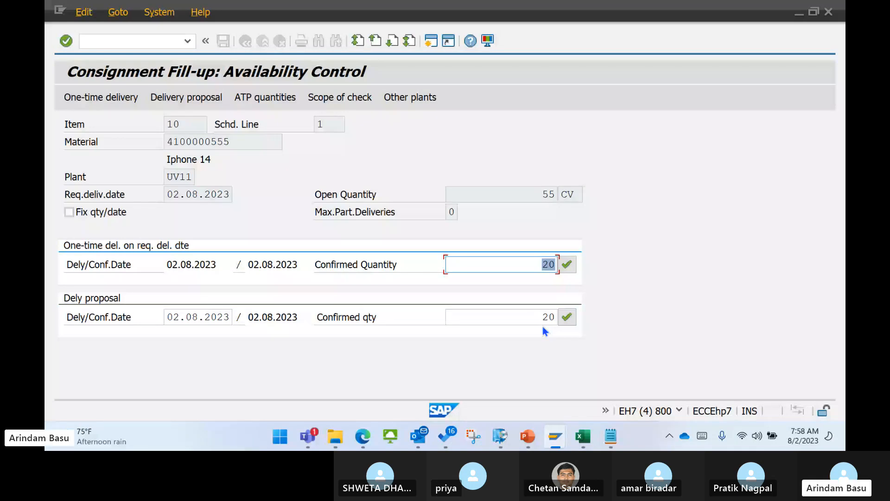
key("Return")
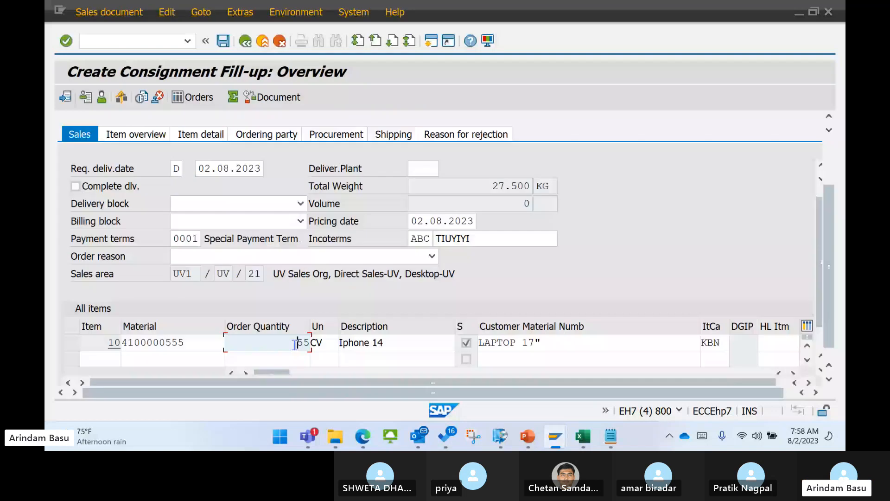
type("10")
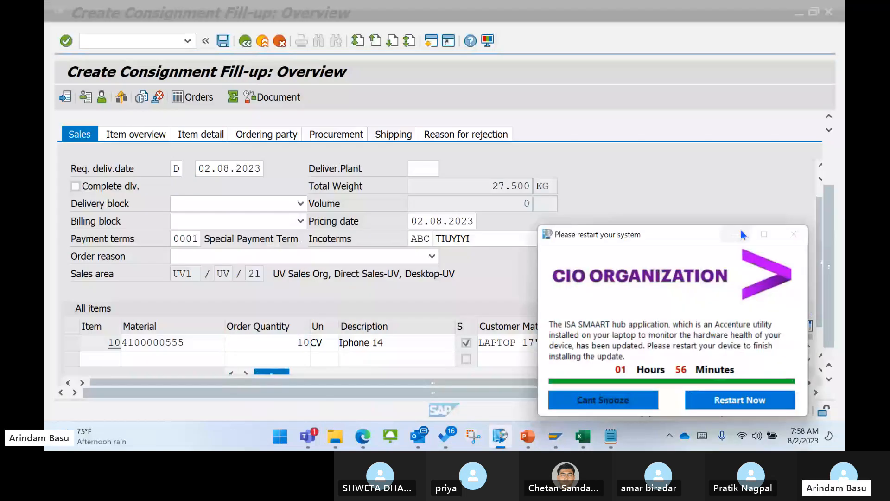
left_click(740, 233)
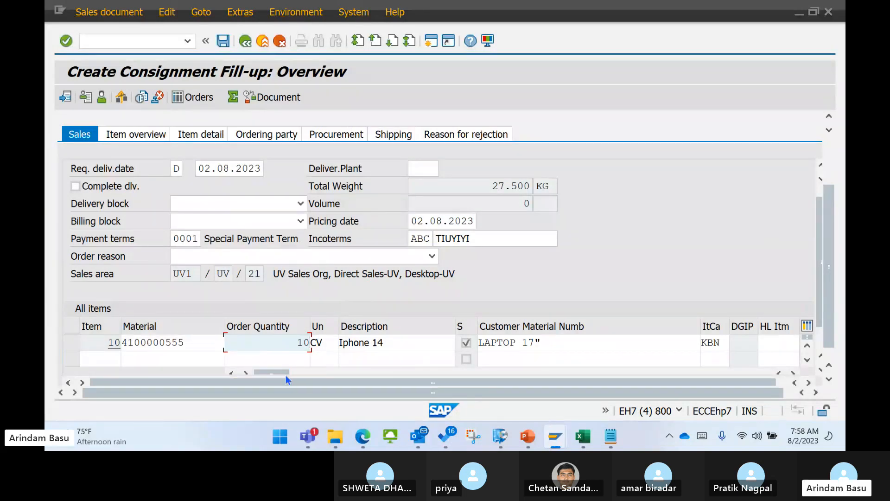
- Examine the item category and plant of the item in the item overview, quitting the application named in the .NET Framework error
left_click(149, 132)
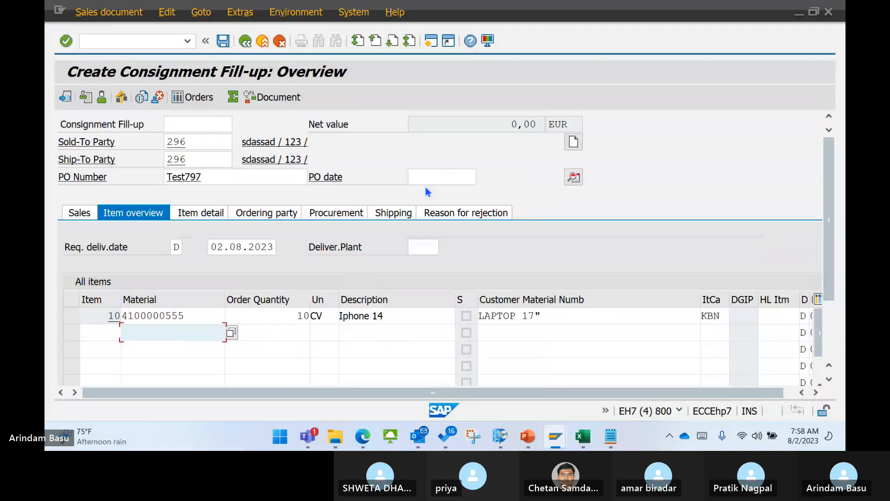
scroll(829, 275, "down", 2)
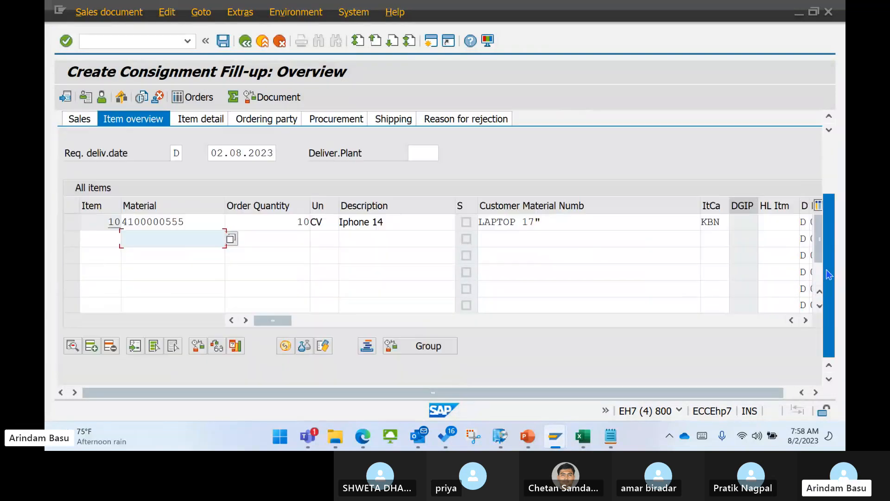
left_click_drag(280, 323, 293, 324)
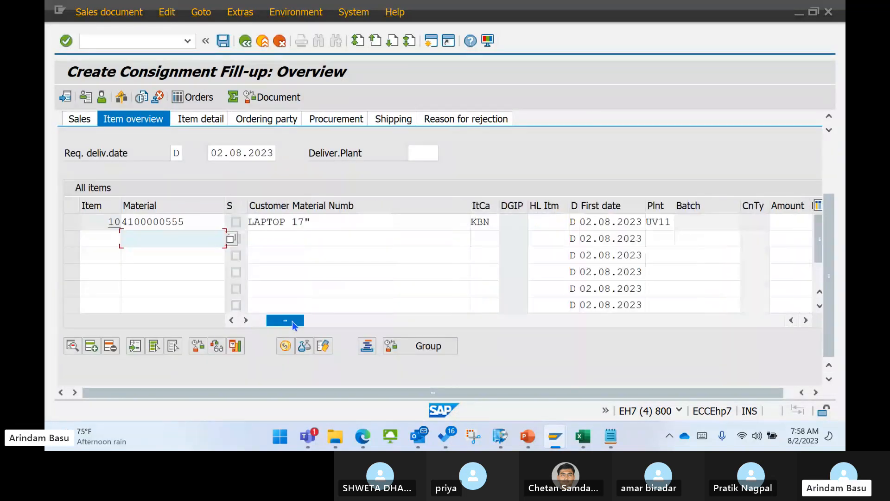
left_click(491, 223)
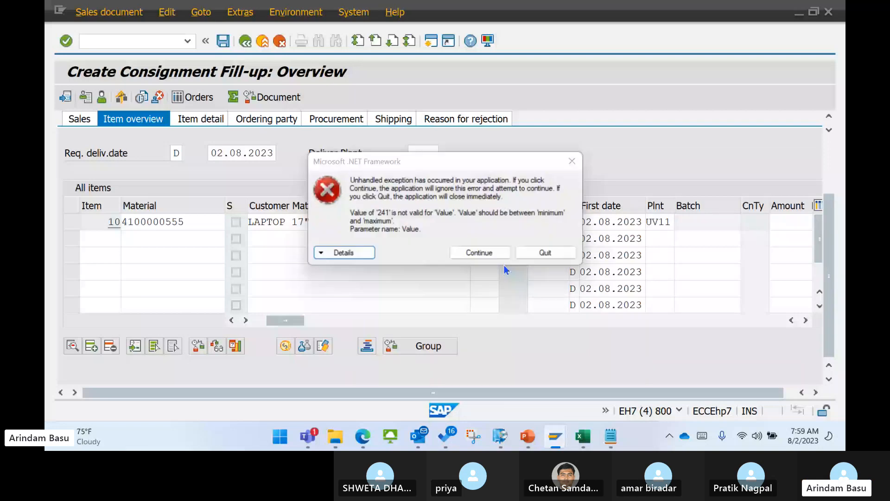
left_click(543, 256)
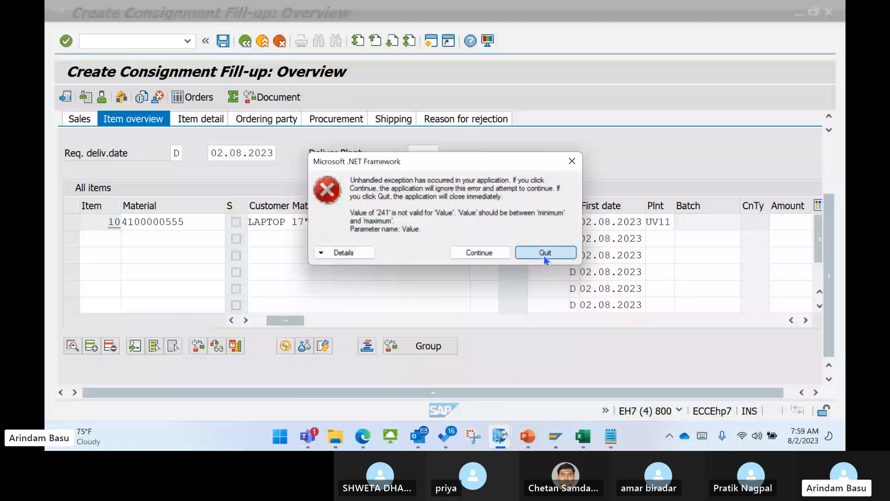
left_click(544, 254)
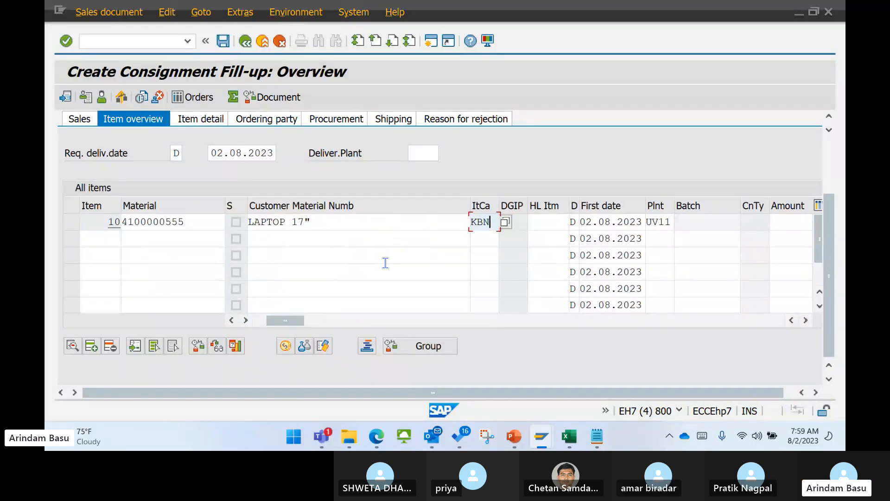
left_click_drag(291, 326, 255, 321)
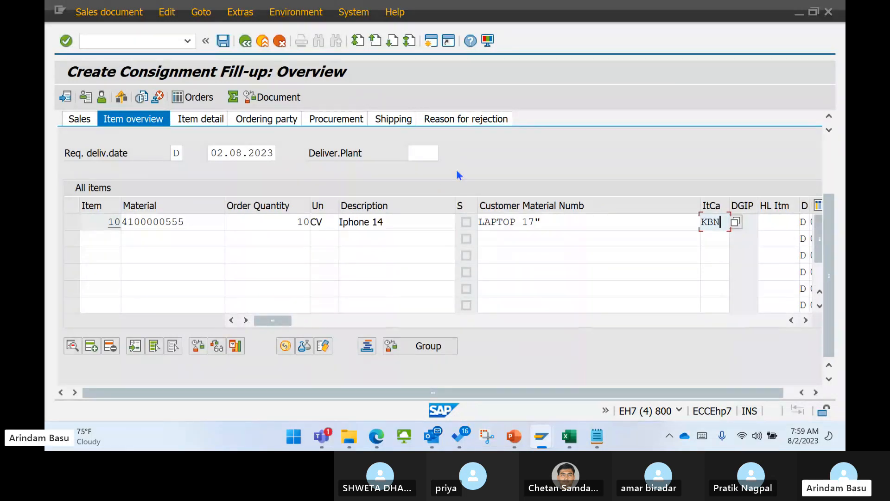
- Open the schedule line category maintenance with transaction VOV6 in a new session
left_click(425, 45)
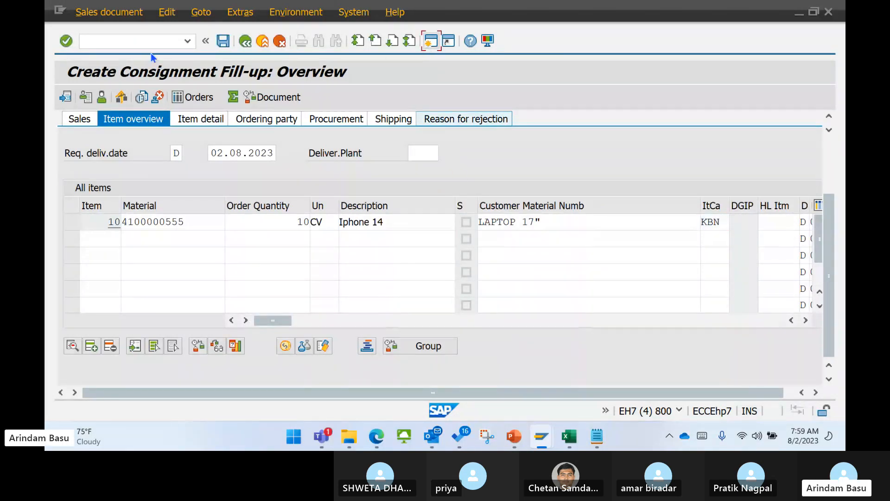
type("V")
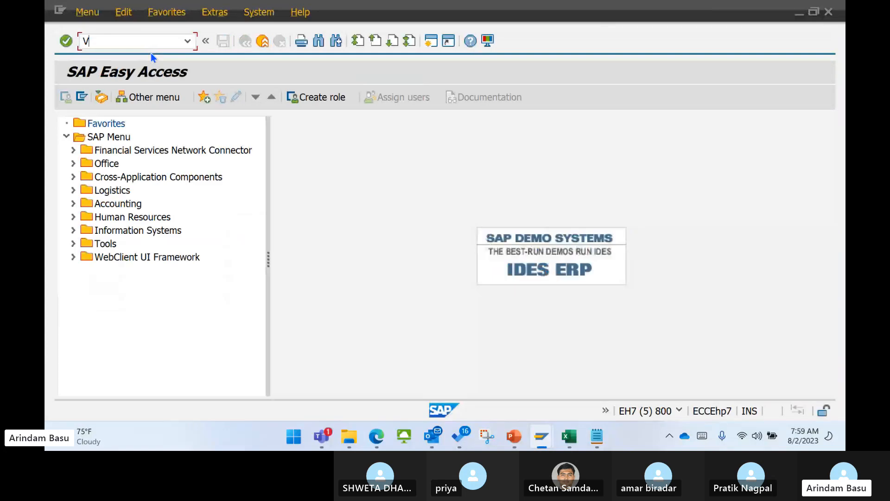
type("OV6")
key("Return")
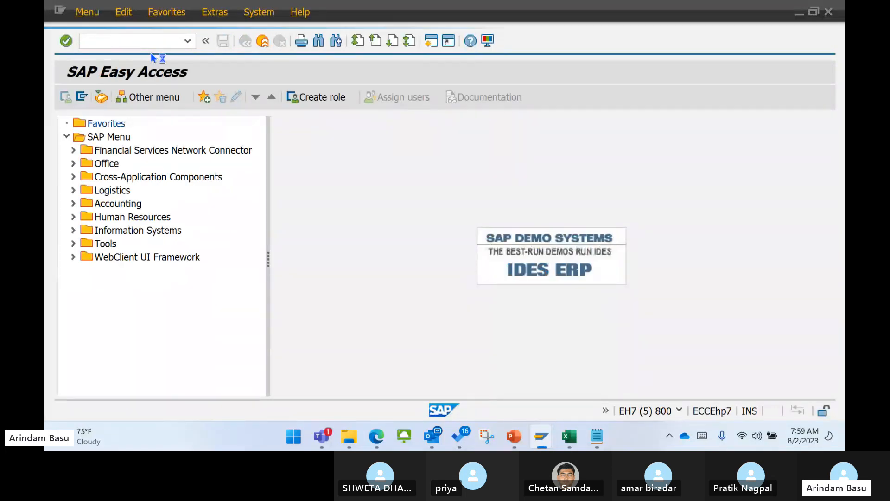
- Look up schedule line category CP, check the movement type in its details, and return to the category overview
left_click(156, 393)
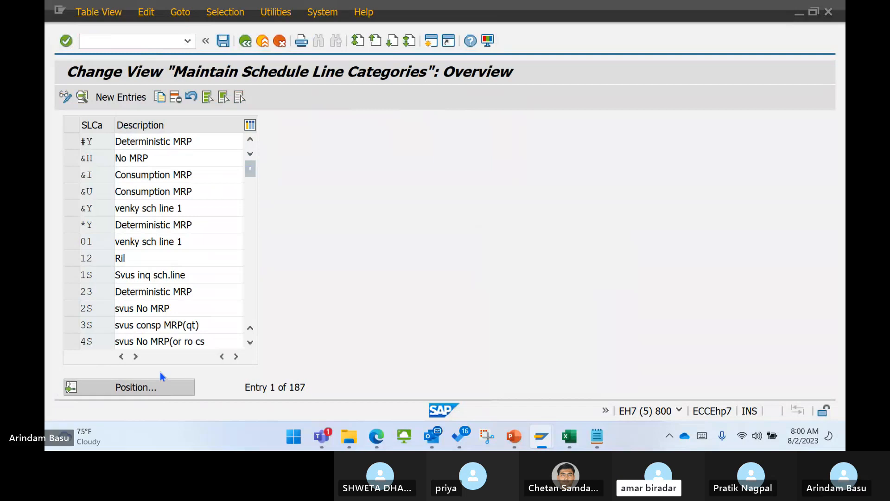
type("CP")
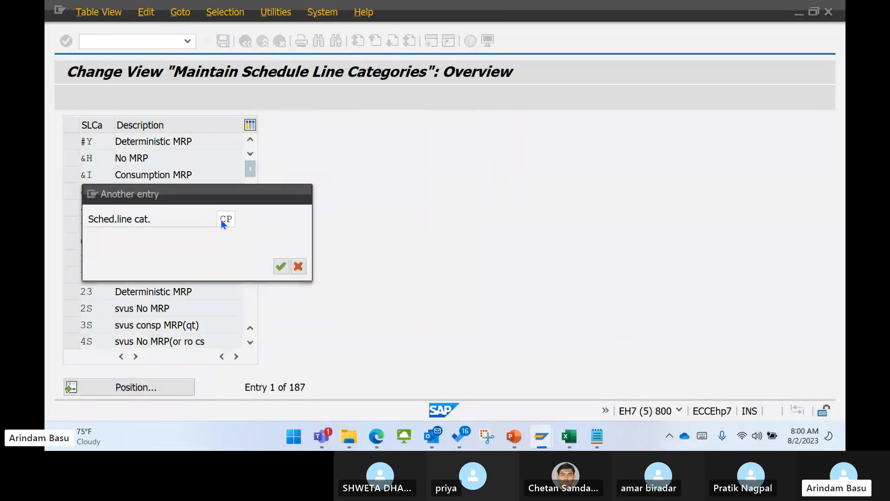
key("Return")
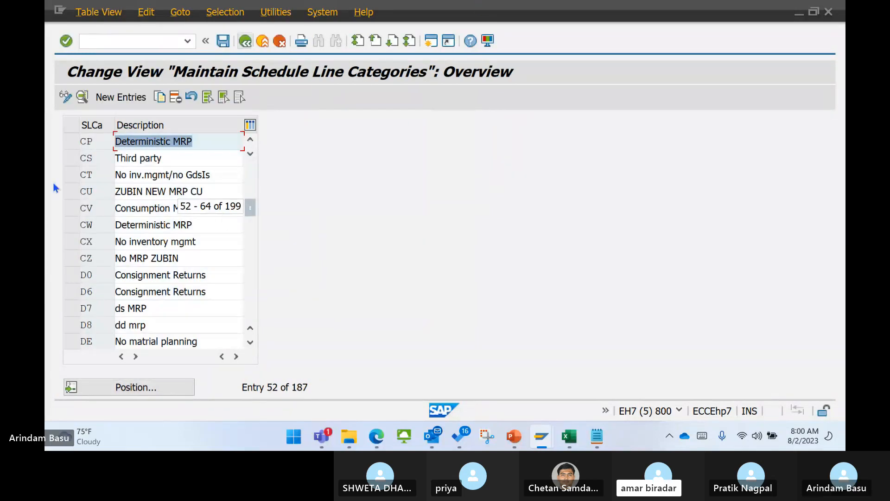
left_click(74, 141)
left_click(82, 97)
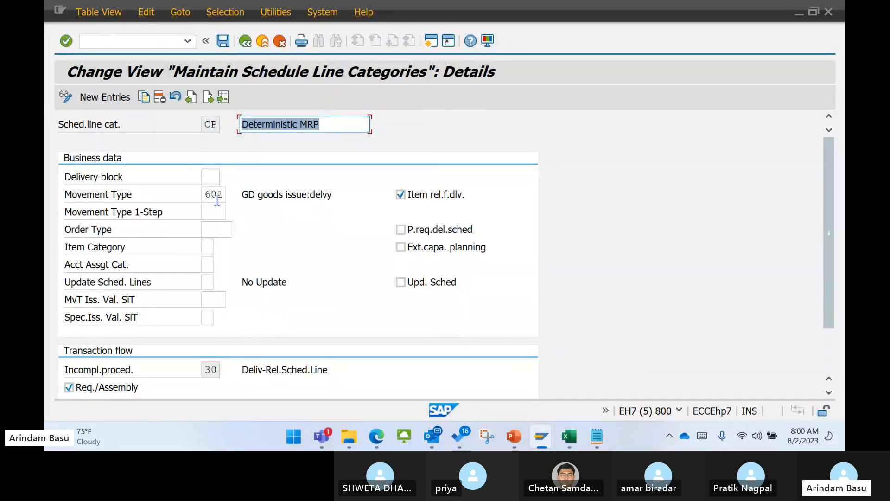
left_click(245, 41)
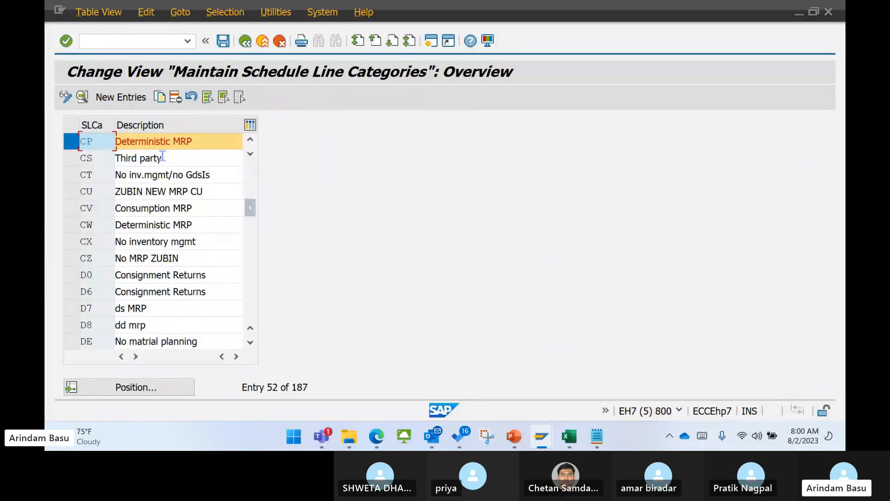
- Return to the consignment fill-up order without leaving it and check the schedule line category of its item
left_click(800, 15)
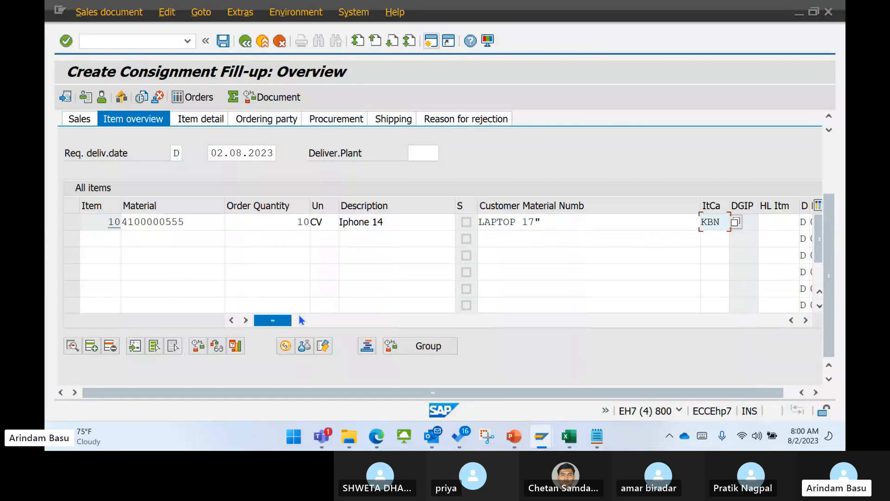
left_click(262, 41)
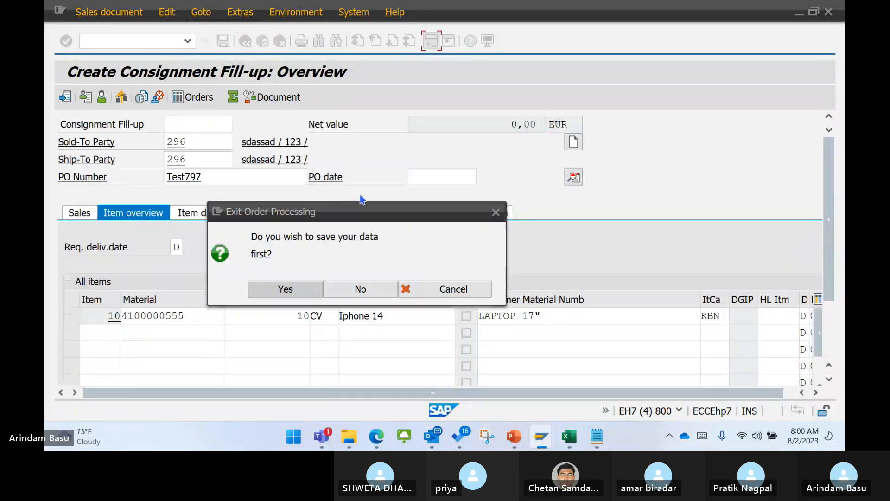
left_click(445, 288)
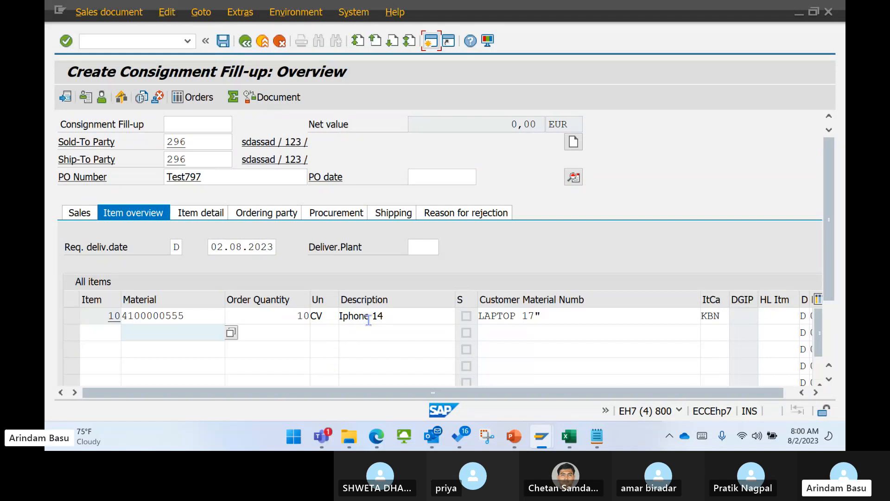
left_click_drag(828, 176, 828, 270)
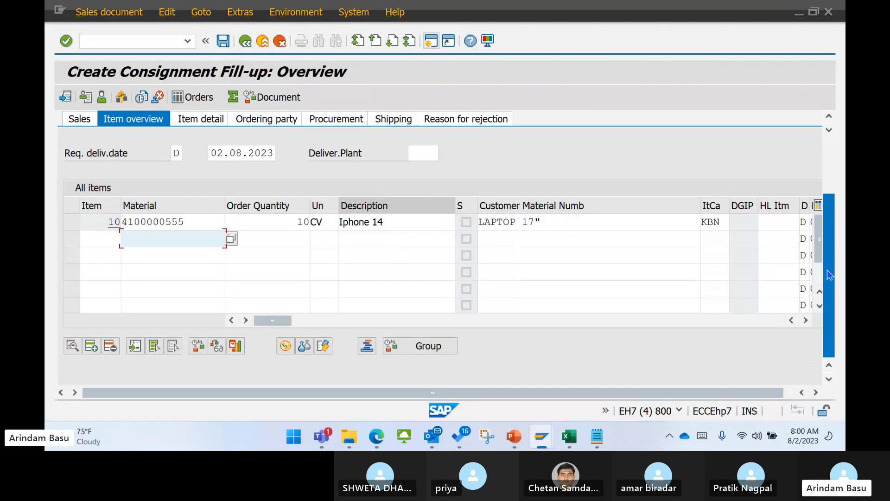
left_click(237, 346)
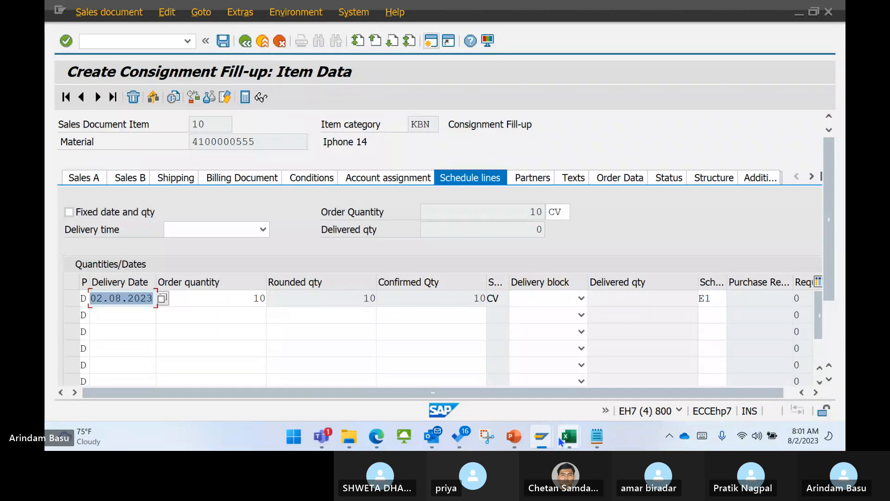
- Switch back to the schedule line category session and position the list on category E1
mouse_move(542, 436)
left_click(774, 378)
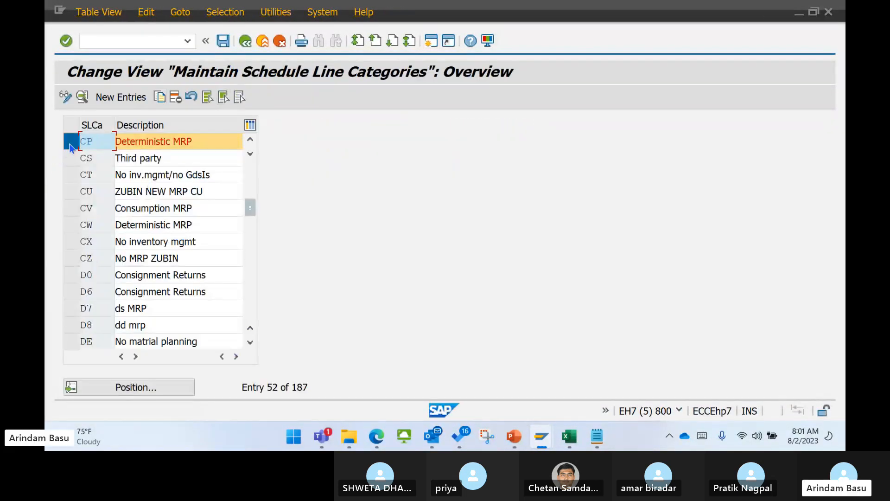
left_click(153, 387)
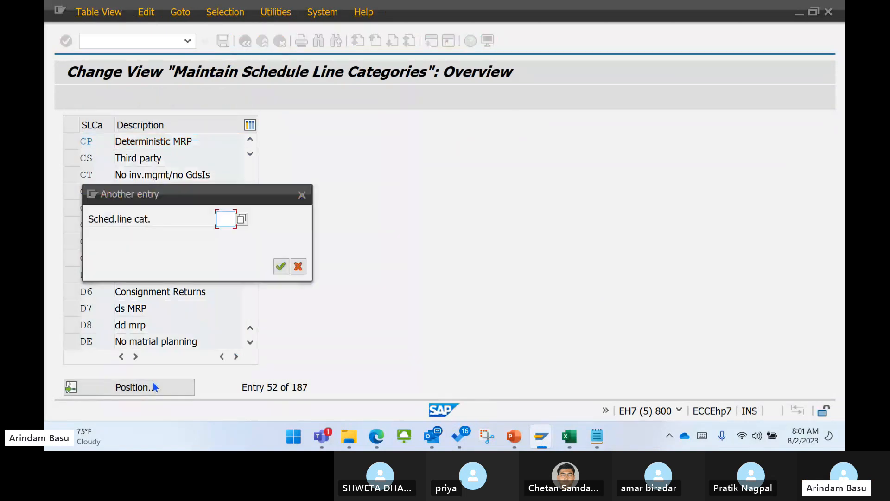
type("E1")
key("Return")
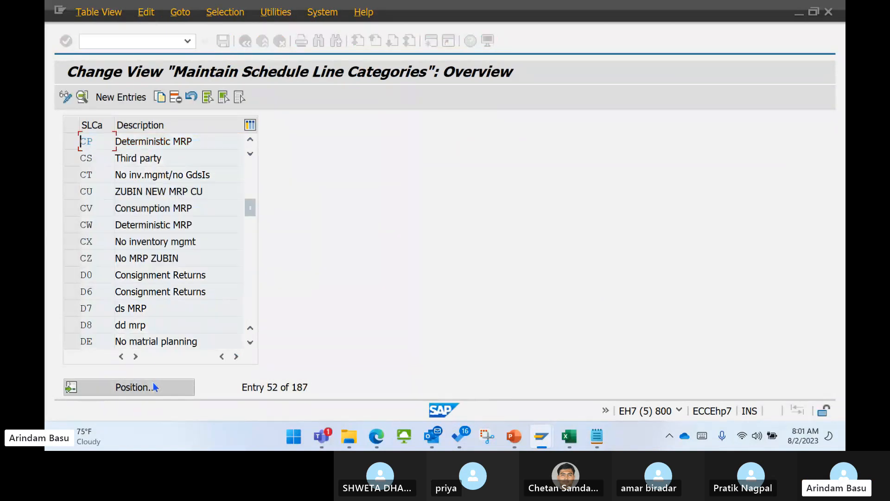
- Open the details of schedule line category E1 and check its movement type
left_click(75, 139)
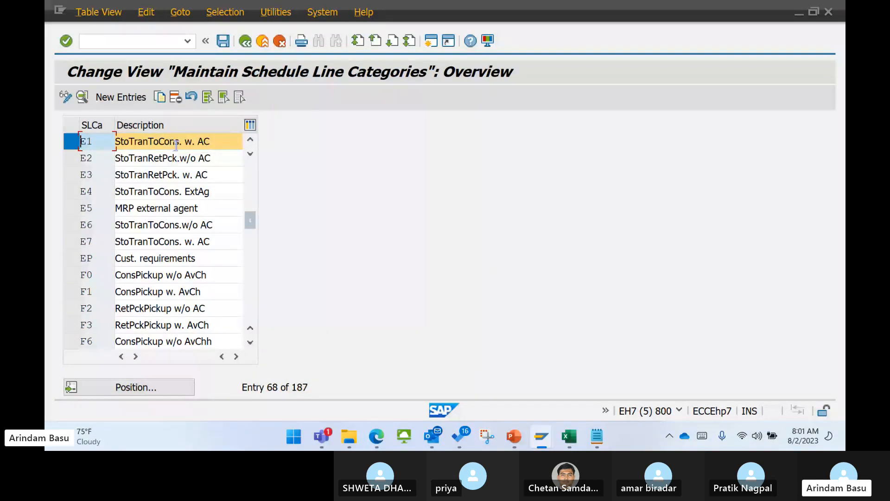
left_click(83, 97)
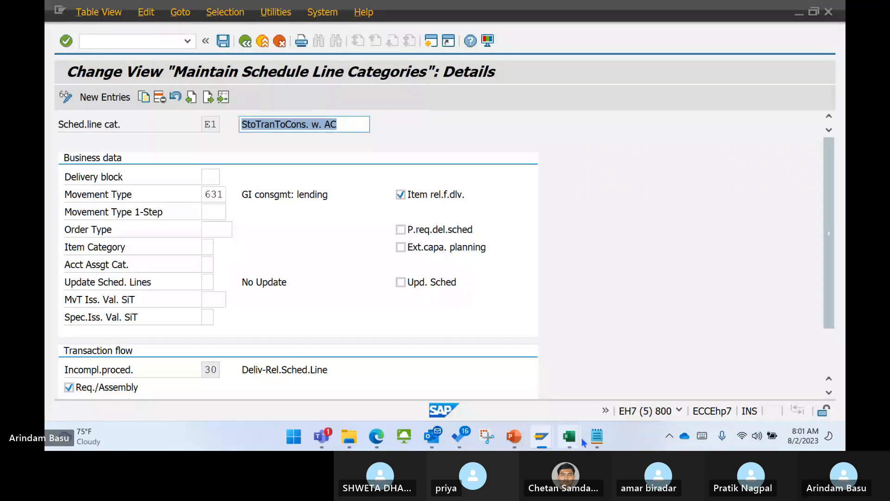
- Switch to the Book1 workbook in Excel and add a new worksheet after Sheet4
left_click(569, 436)
left_click(539, 367)
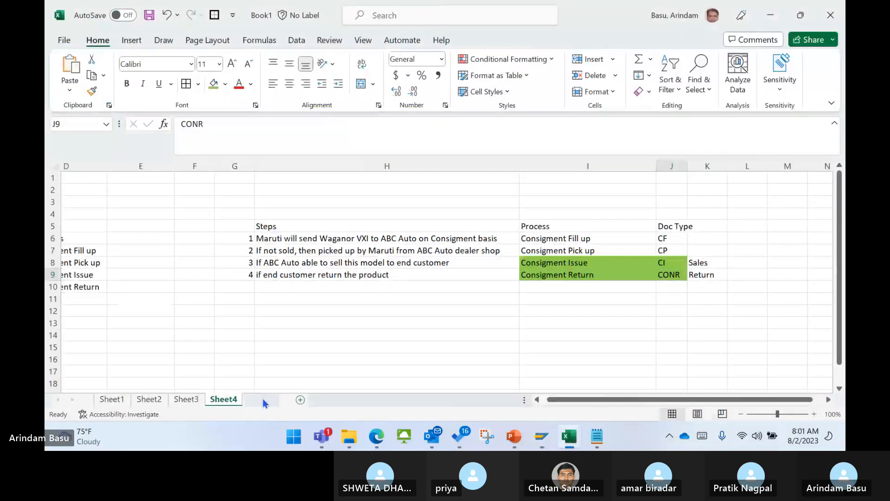
left_click(300, 400)
left_click(366, 228)
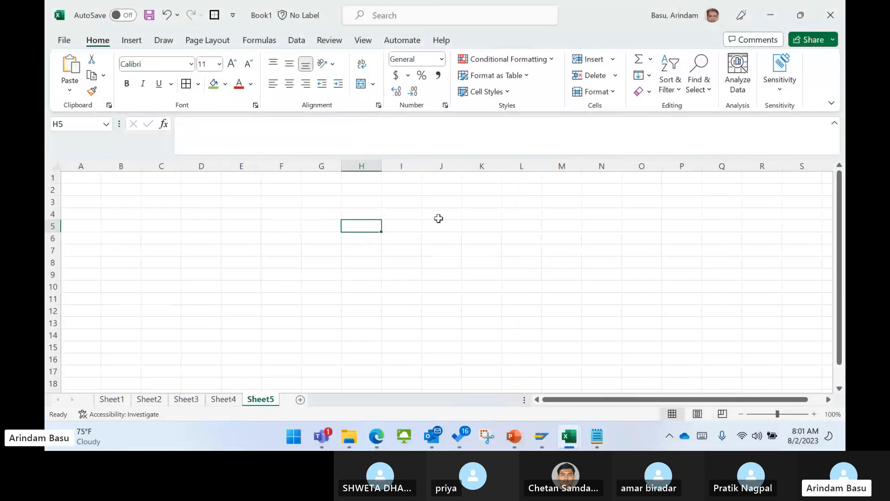
- Enter CF, KBN, E1 and 631 in cells H5 through K5 of the new sheet
type("CF")
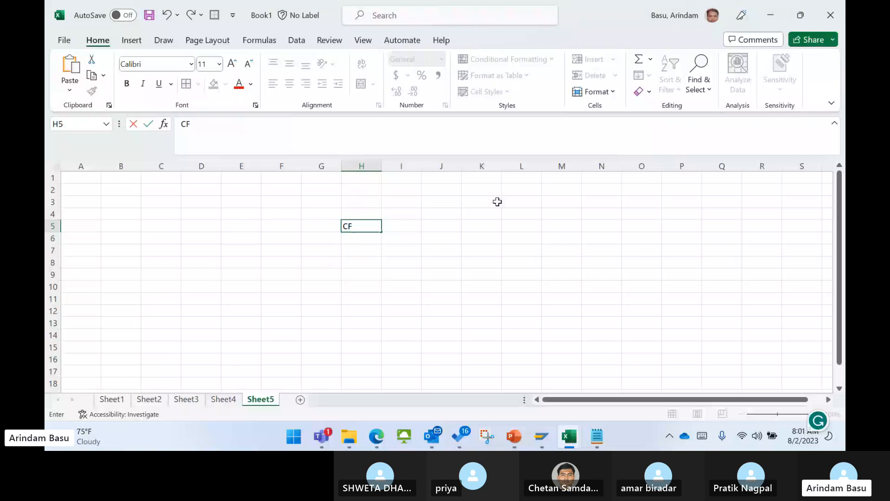
key("Tab")
type("KBN")
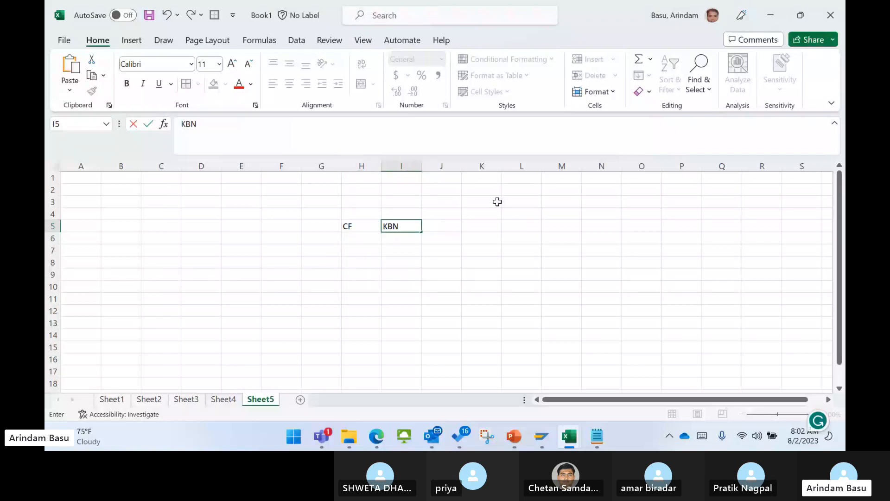
key("Tab")
type("E1")
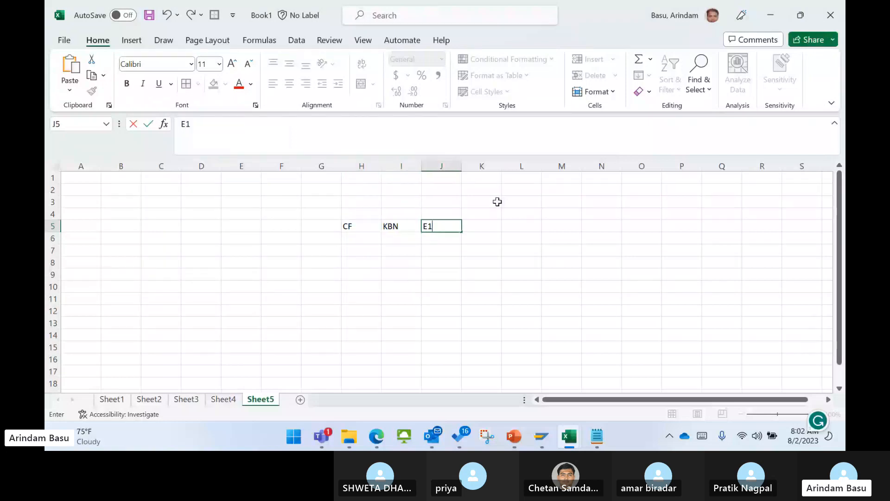
key("Tab")
type("631")
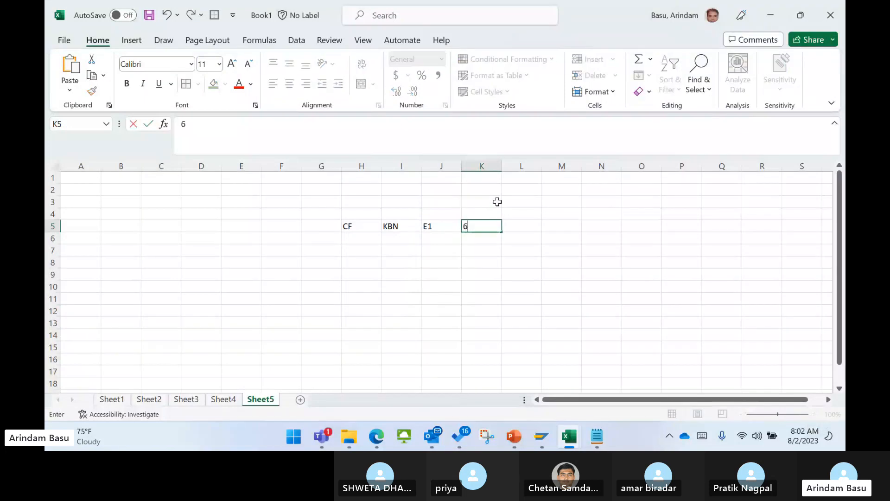
key("Left")
- Review the document type, item category, schedule line category and movement type recorded in row 5, cell by cell
key("Left")
key("Left")
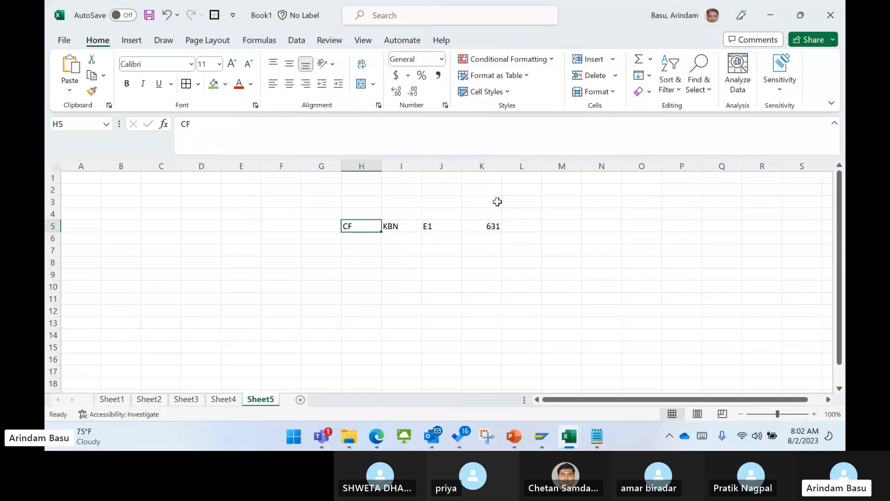
key("Right")
key("Right")
key("Right")
key("Right")
key("Left")
key("Left")
key("Left")
key("Left")
key("Left")
key("Right")
key("Right")
key("Right")
key("Right")
key("Right")
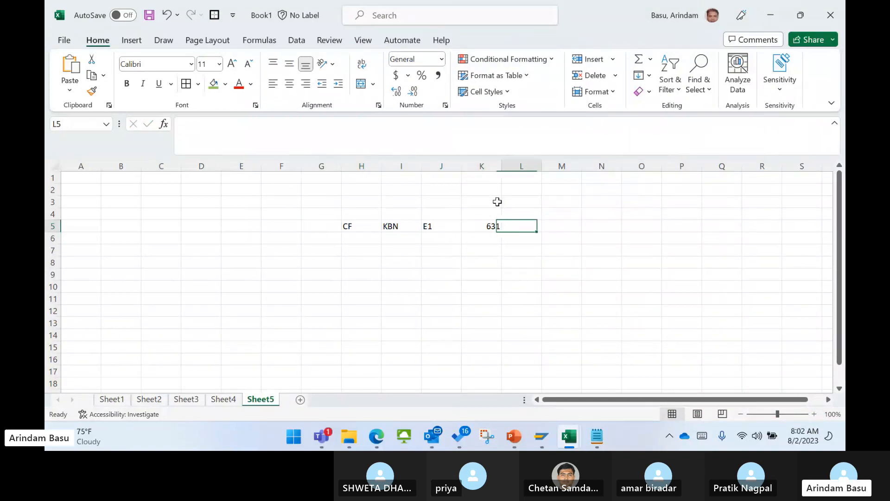
key("Left")
key("Left")
key("Left")
key("Left")
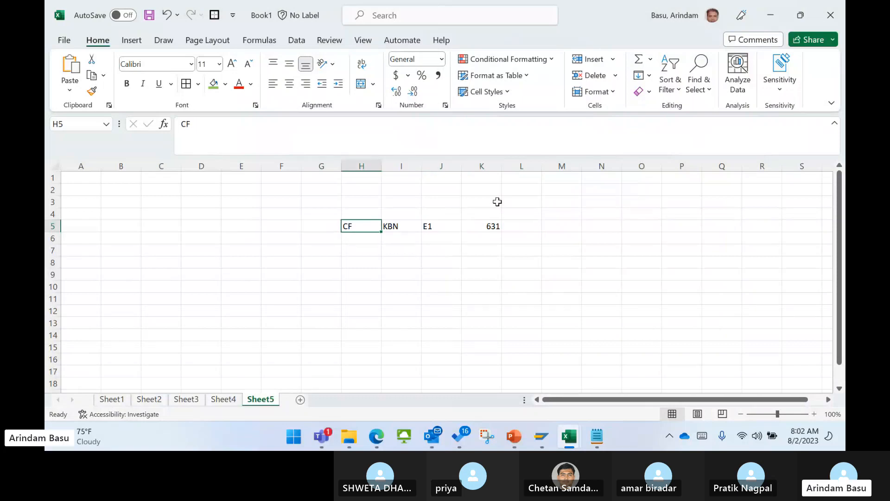
key("Down")
key("Up")
key("Down")
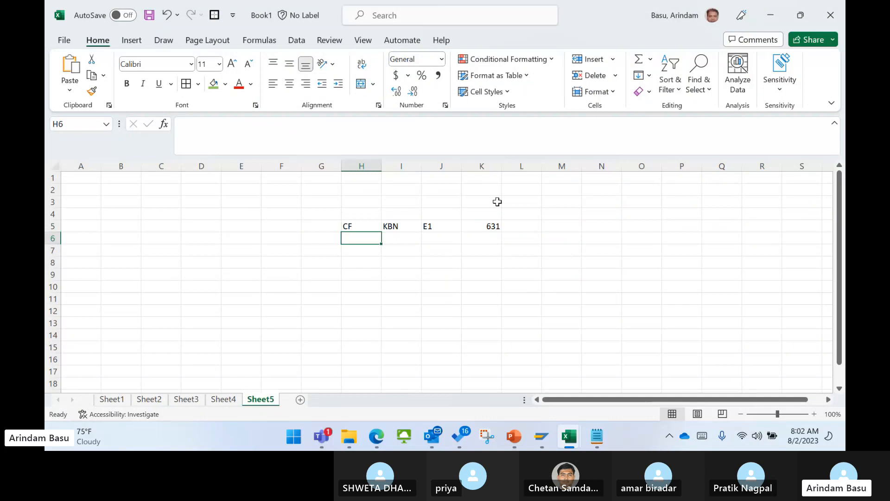
key("Right")
key("Up")
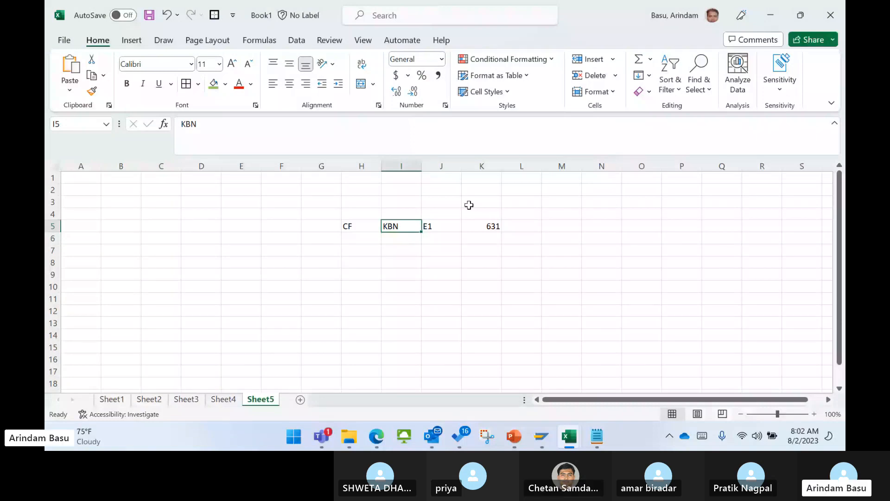
key("Left")
left_click(403, 225)
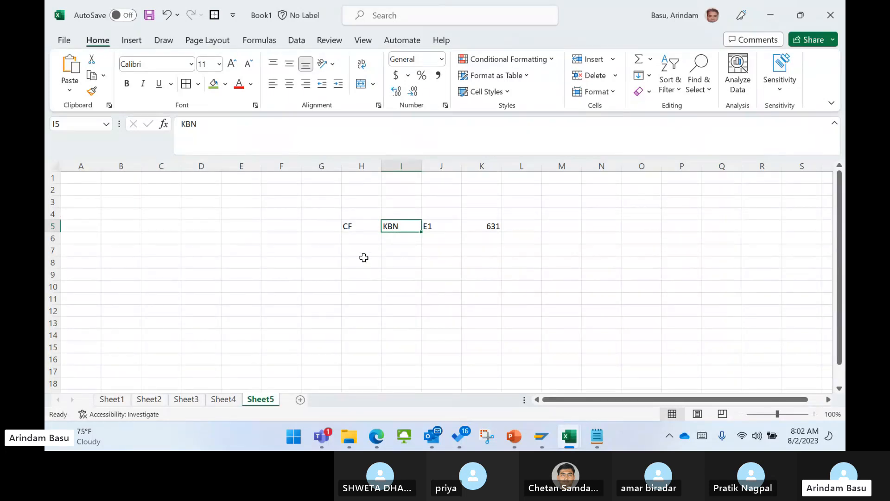
left_click(364, 226)
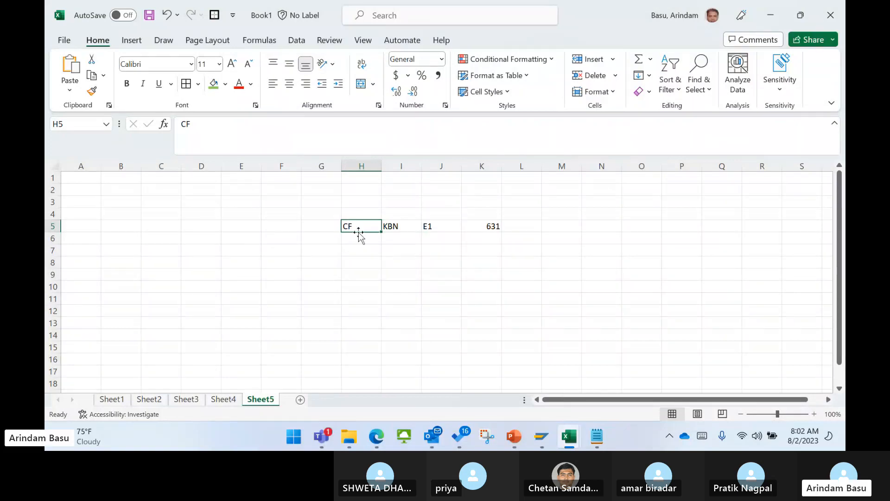
left_click(400, 226)
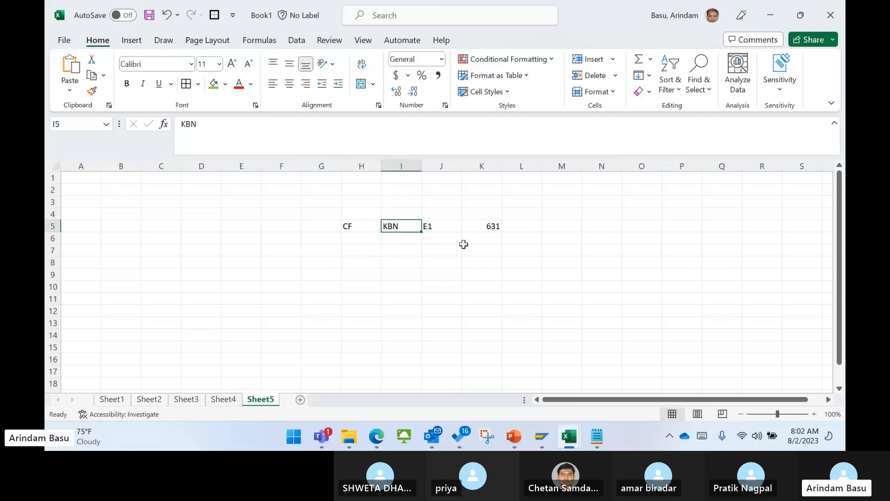
left_click(439, 230)
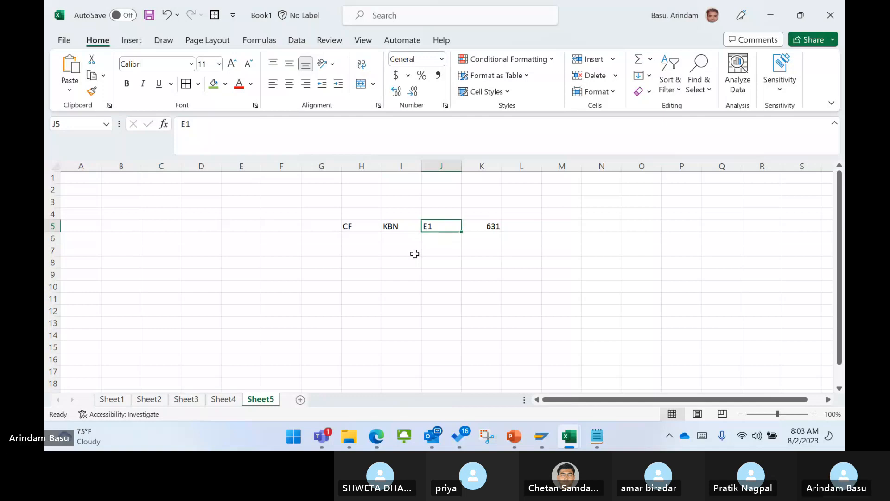
left_click(409, 226)
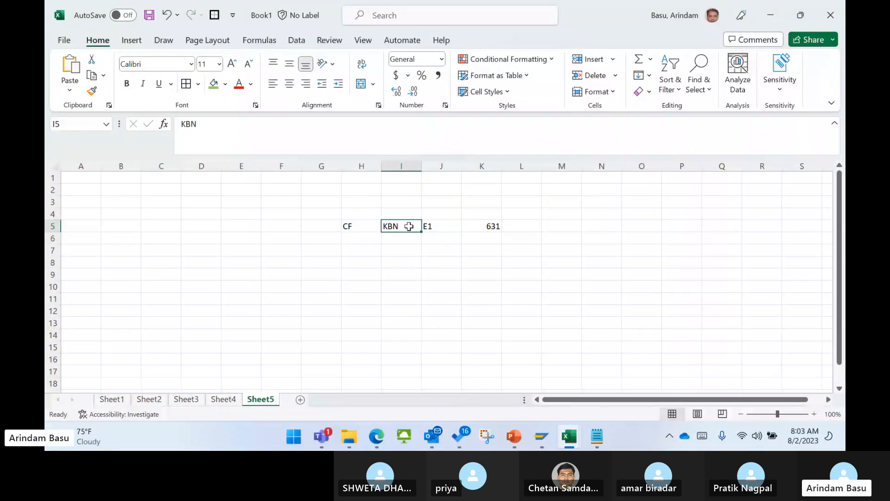
left_click(441, 225)
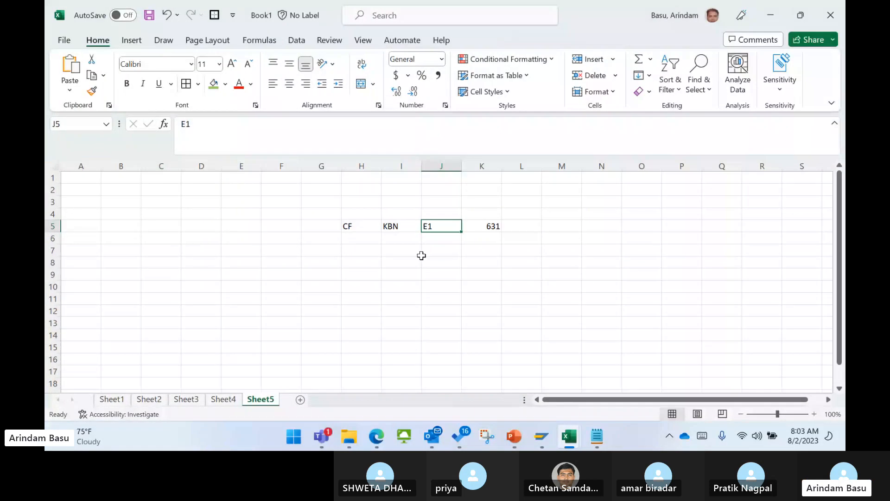
left_click(350, 226)
left_click(394, 224)
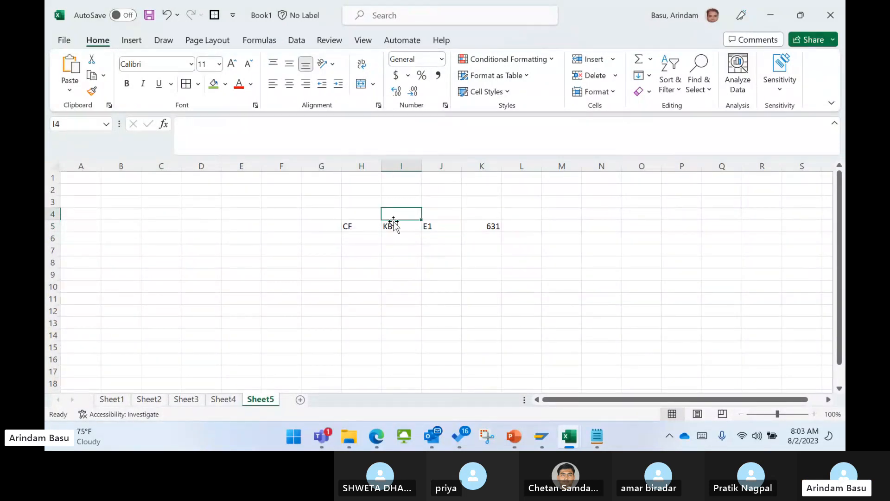
left_click(441, 227)
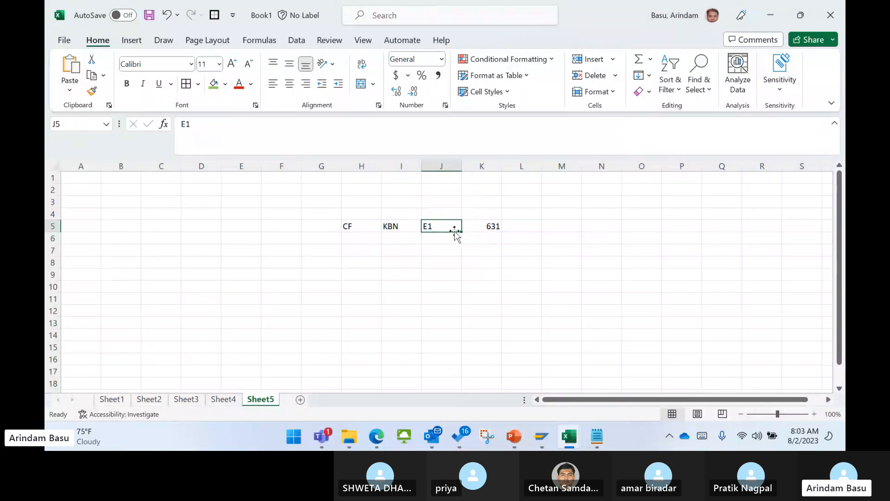
left_click(490, 225)
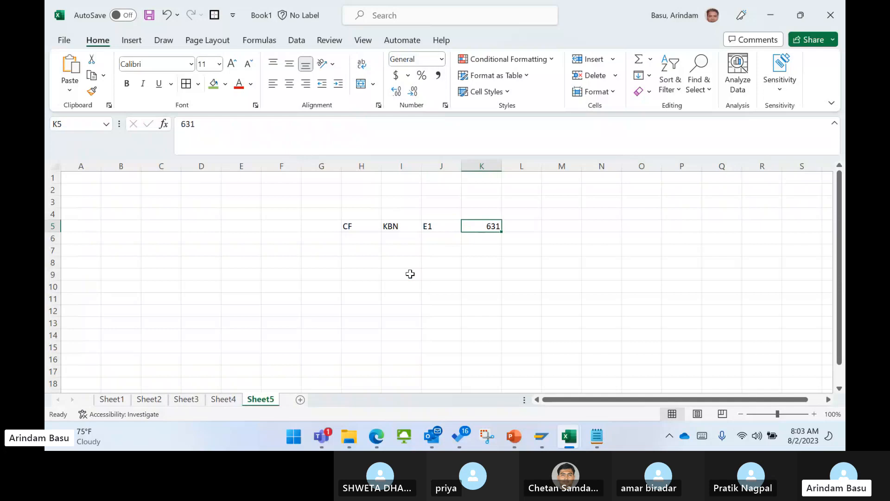
left_click(357, 227)
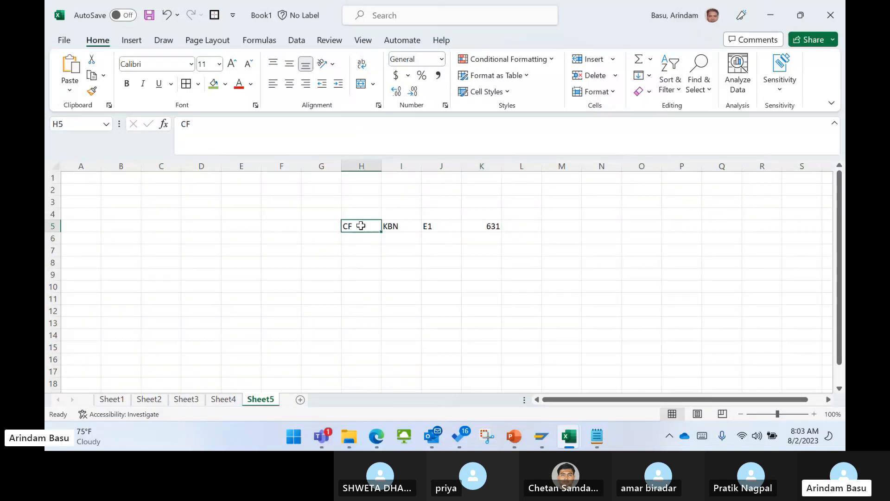
left_click(494, 226)
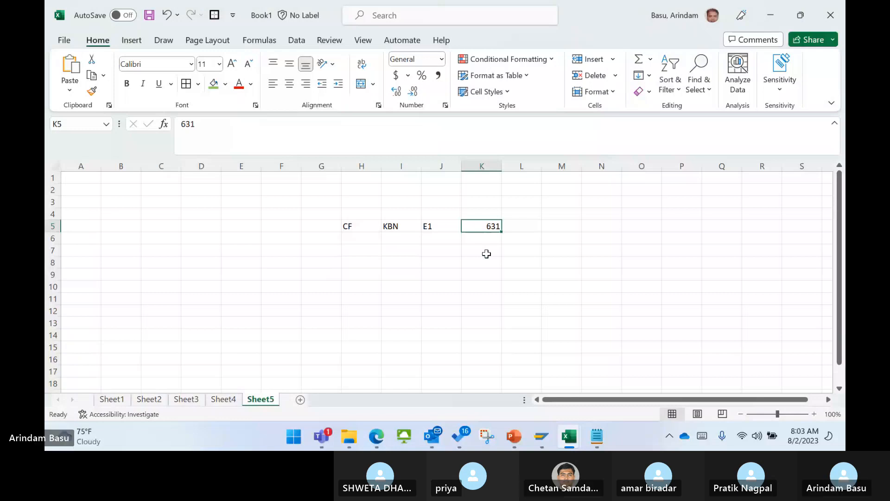
- Switch back to the consignment fill-up order in SAP, save it and exit order creation
mouse_move(542, 436)
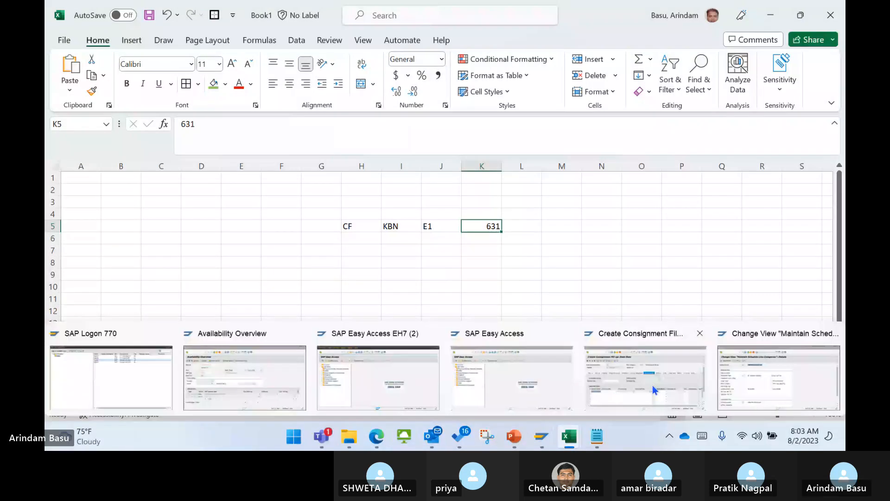
mouse_move(653, 385)
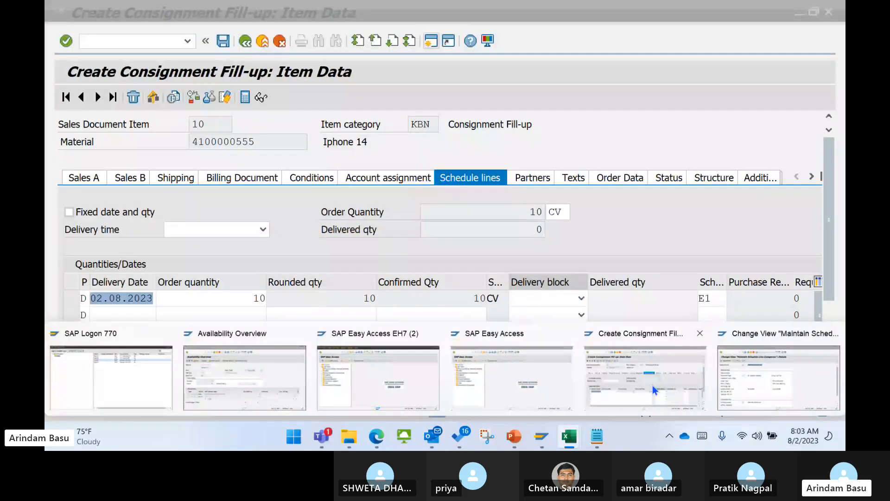
left_click(652, 385)
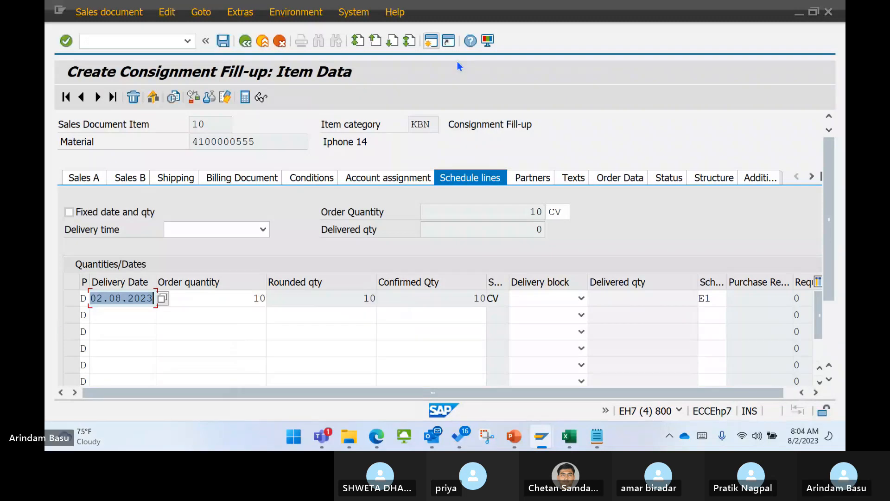
left_click(244, 45)
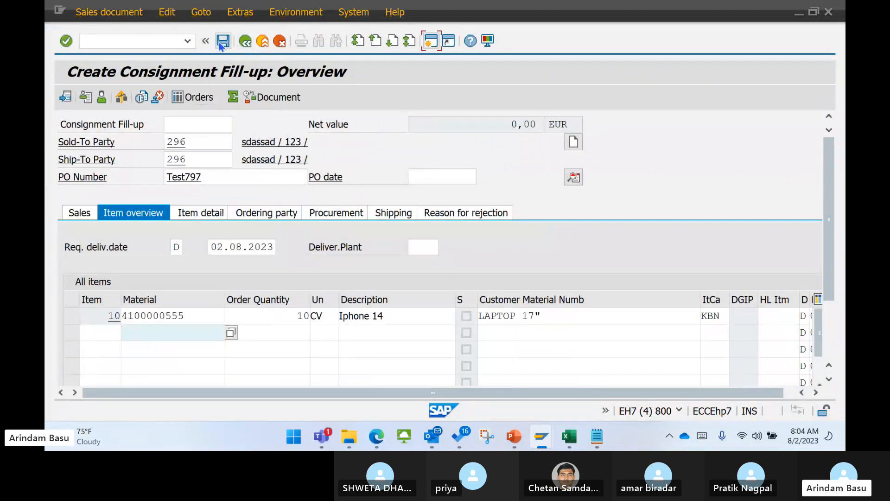
left_click(222, 41)
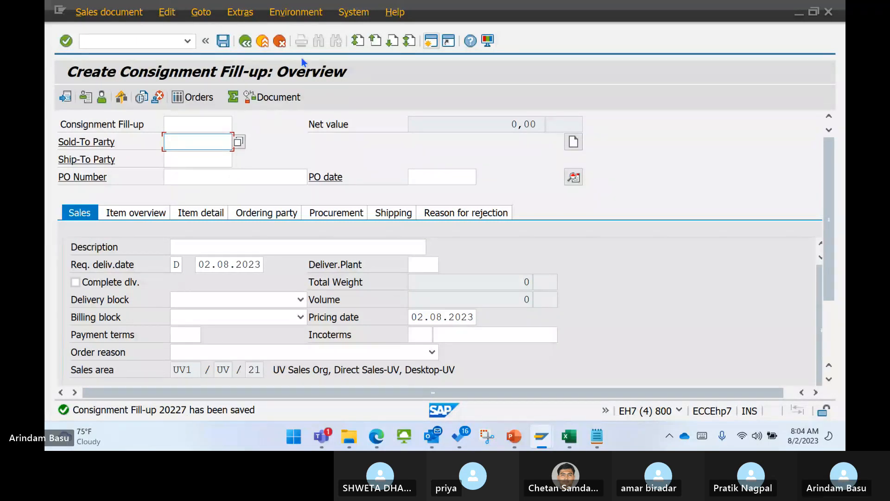
left_click(263, 46)
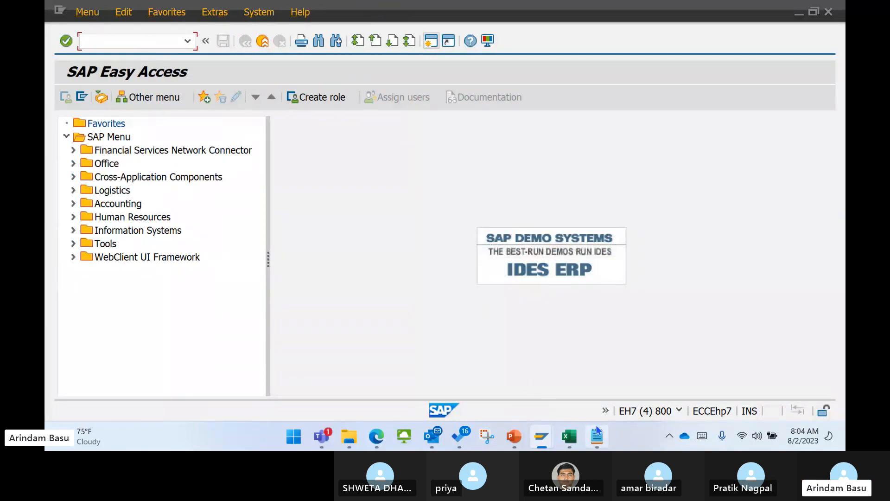
- Return to the Excel workbook and enter 10 in K6 of Sheet4, beside document type CF for Consigment Fill up
mouse_move(569, 435)
left_click(556, 410)
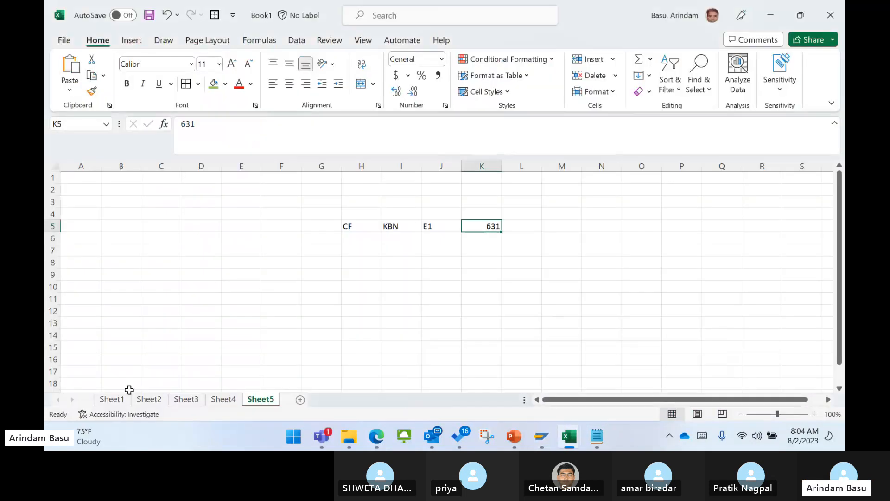
left_click(223, 399)
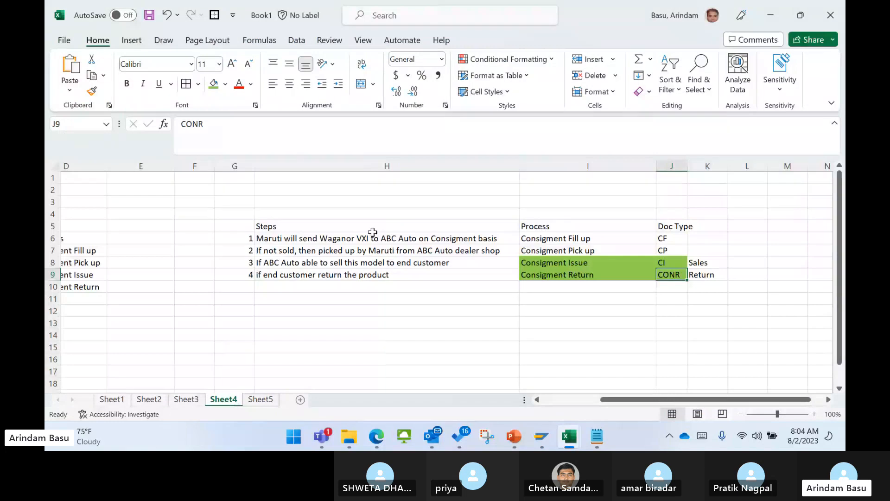
left_click(553, 239)
left_click(714, 237)
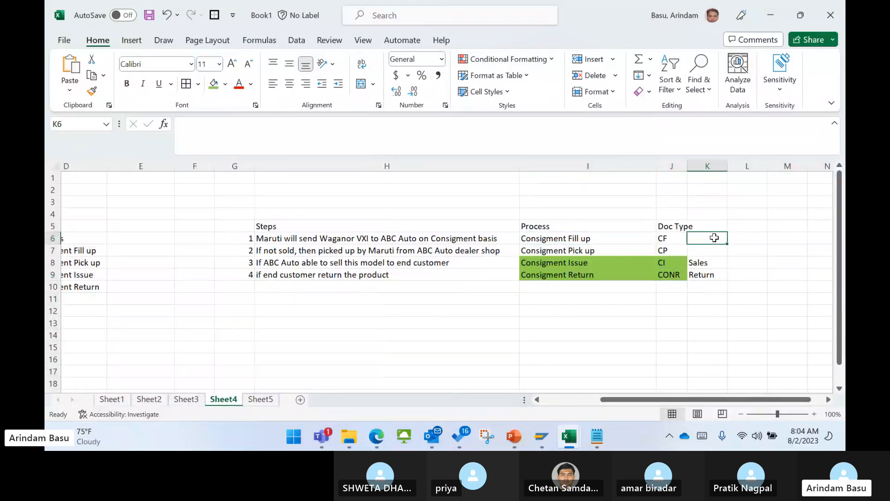
type("10")
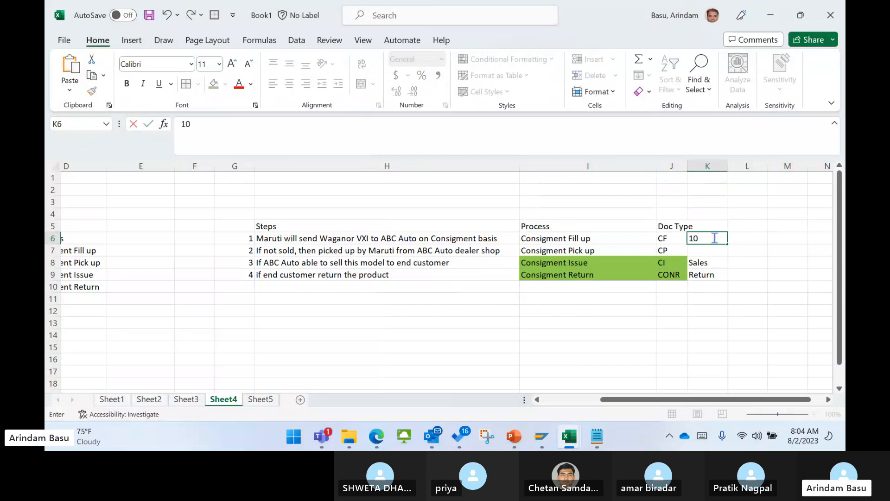
left_click(450, 240)
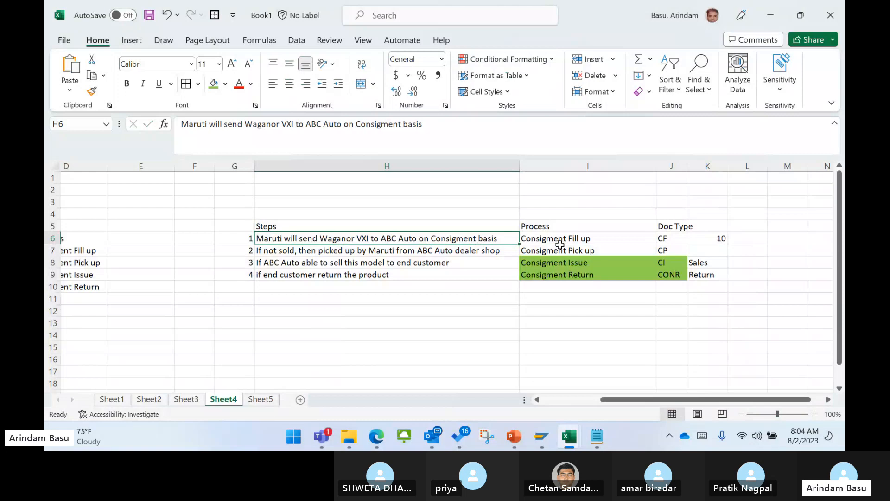
- Switch to SAP, open the saved consignment fill-up order in VA02 and start its outbound delivery
left_click(670, 242)
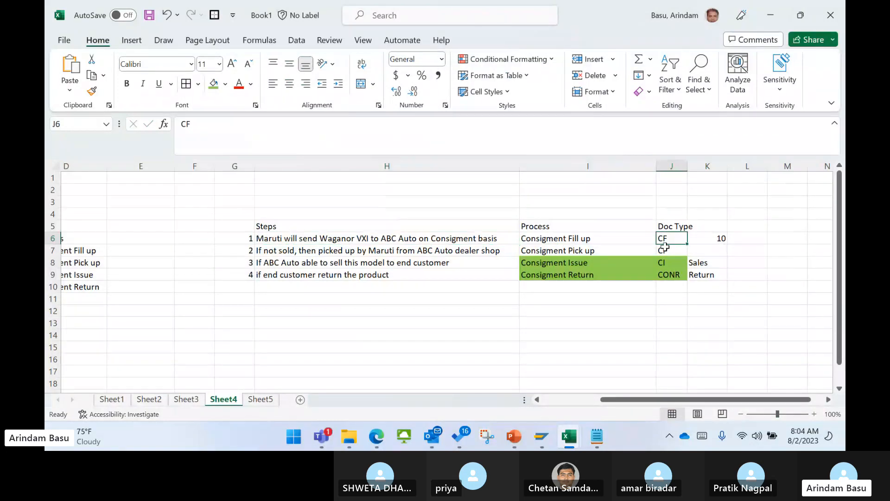
left_click(770, 15)
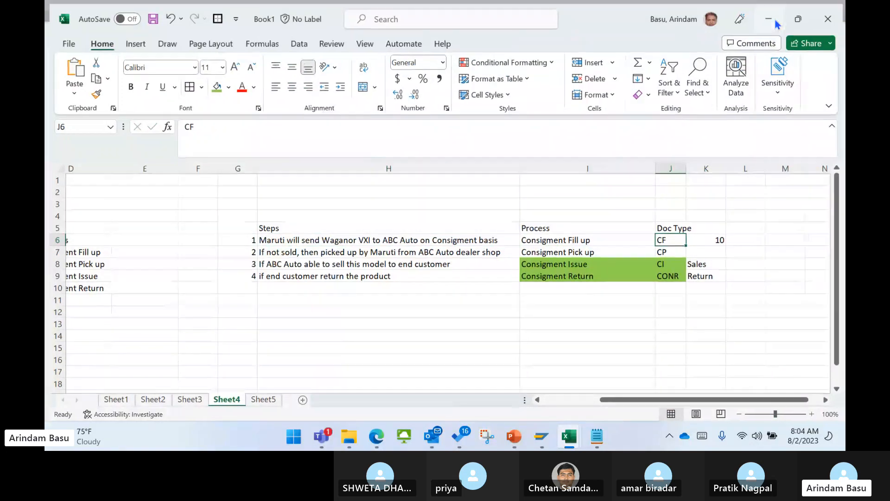
left_click(144, 43)
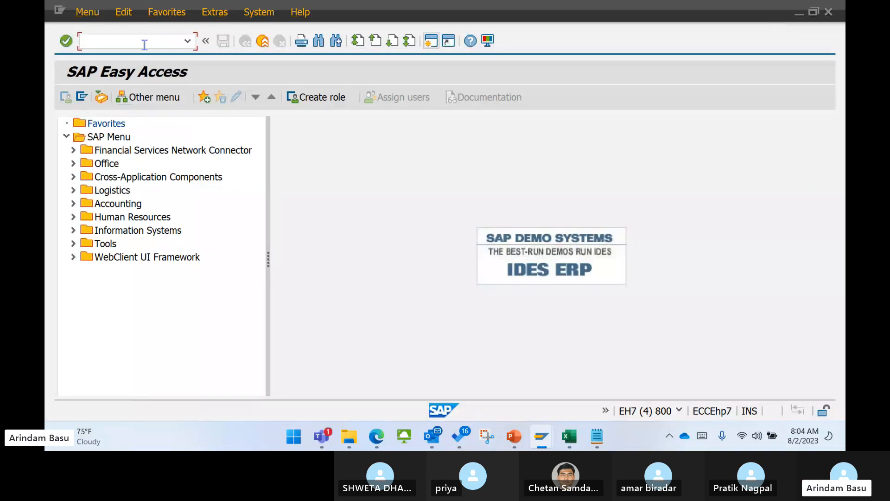
type("VA02")
key("Return")
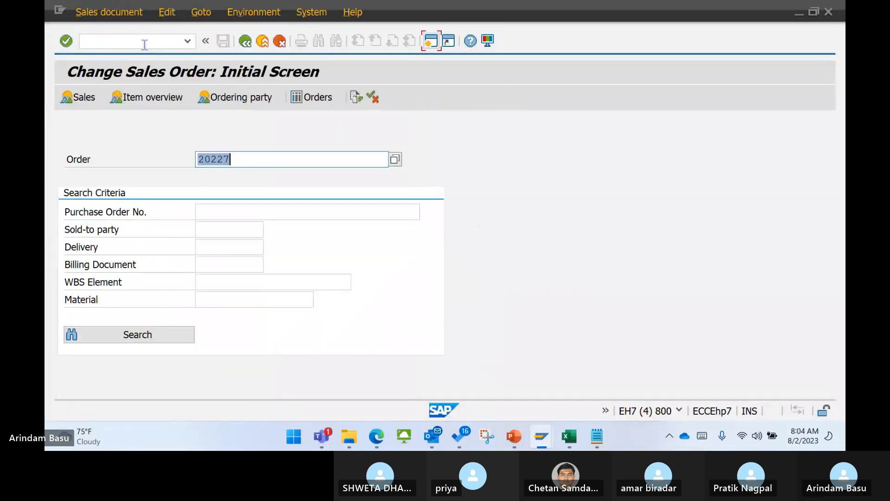
key("Return")
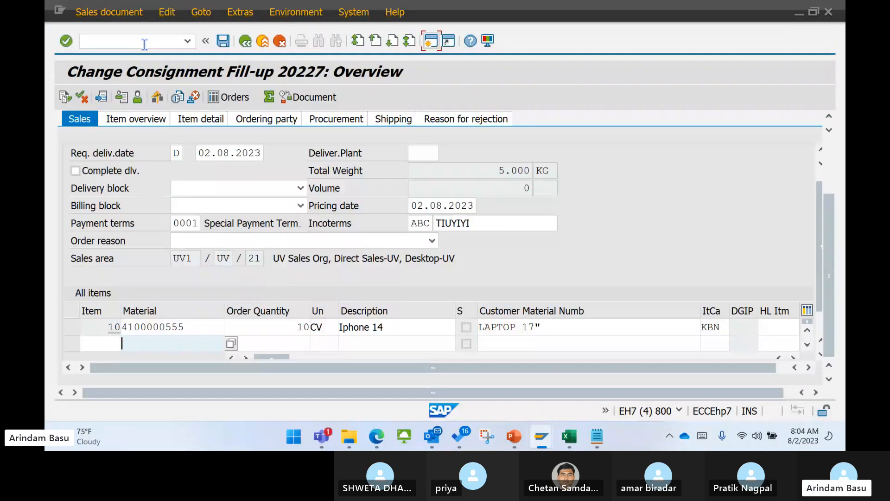
left_click(109, 12)
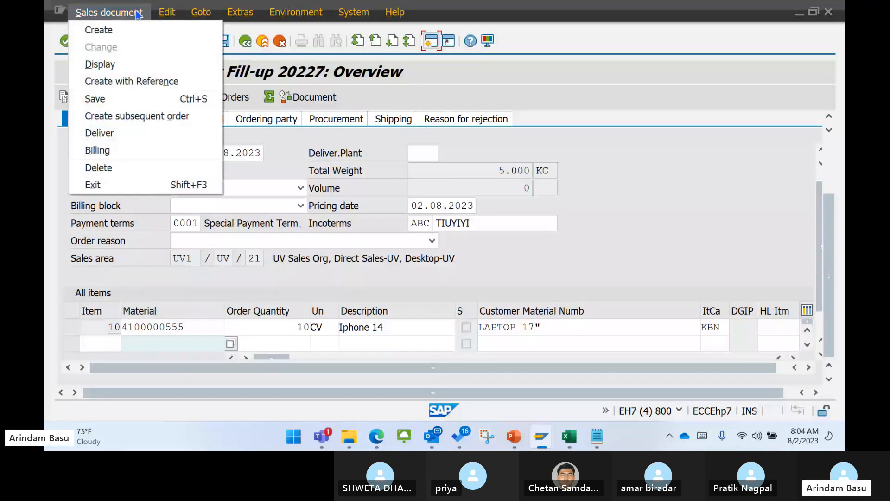
left_click(123, 138)
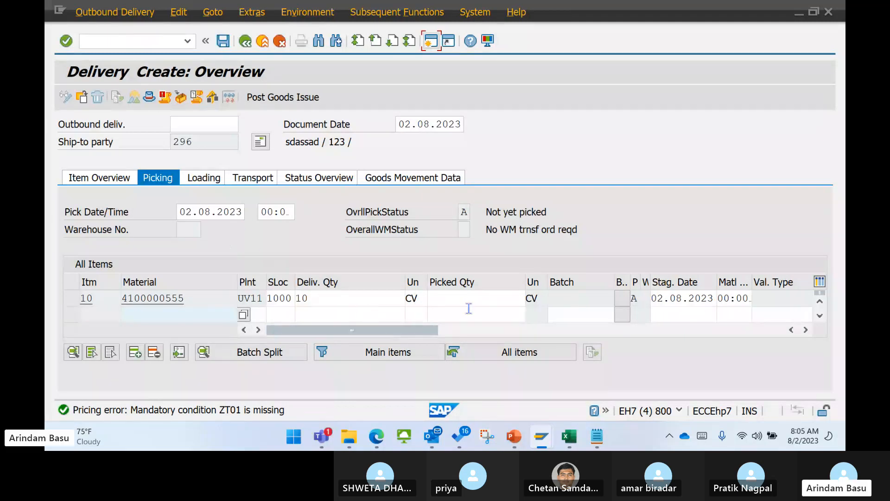
left_click(458, 293)
type("10")
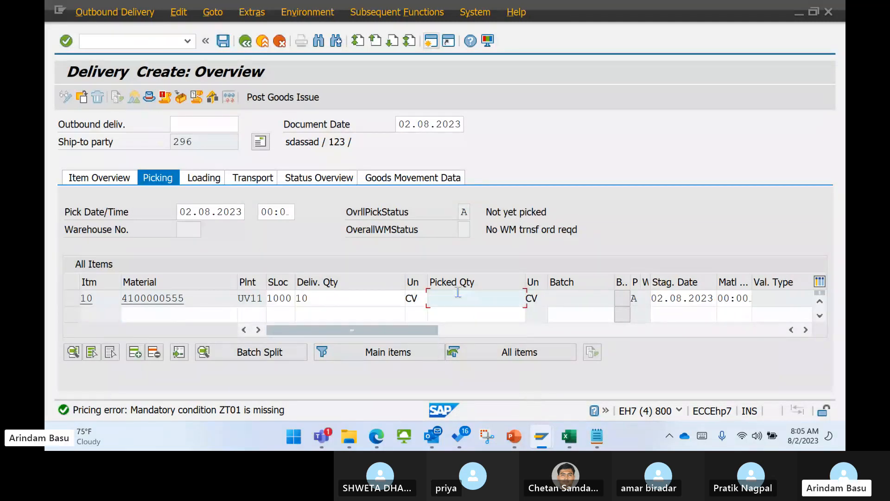
key("Return")
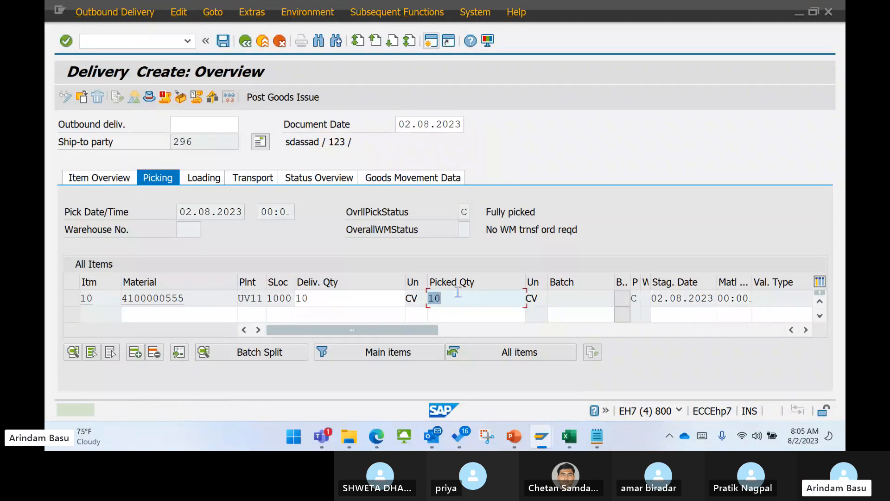
left_click(307, 99)
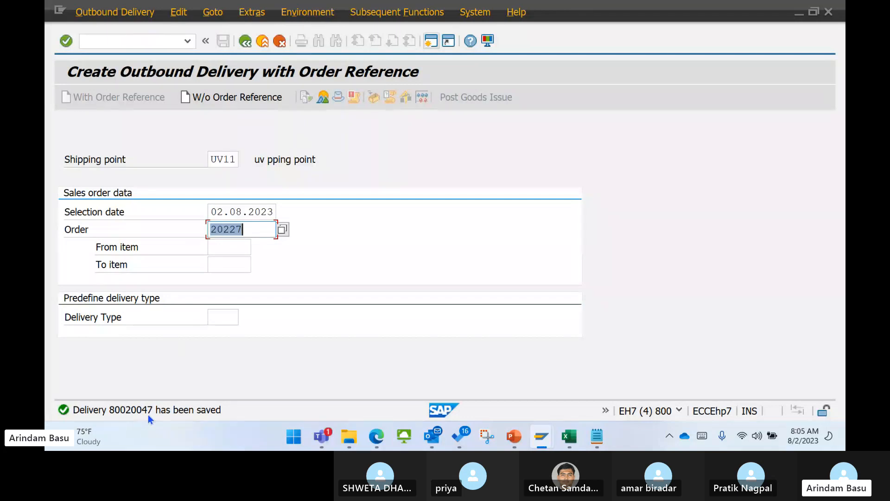
left_click(262, 43)
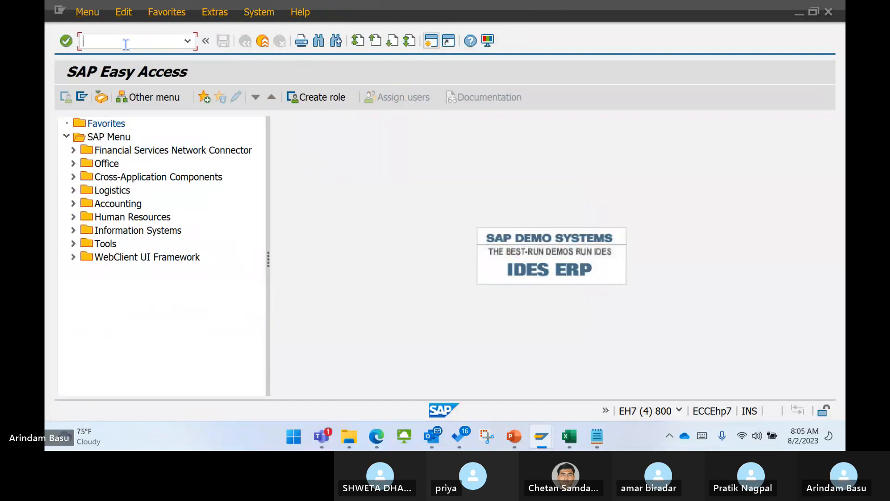
- Open the newly saved outbound delivery in VL02N, copy its delivery number and exit the delivery
type("VA")
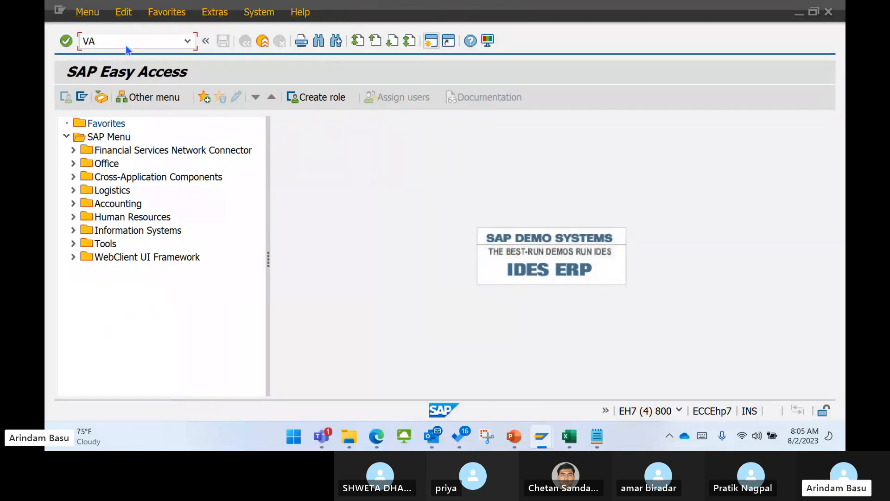
key("BackSpace")
type("L02")
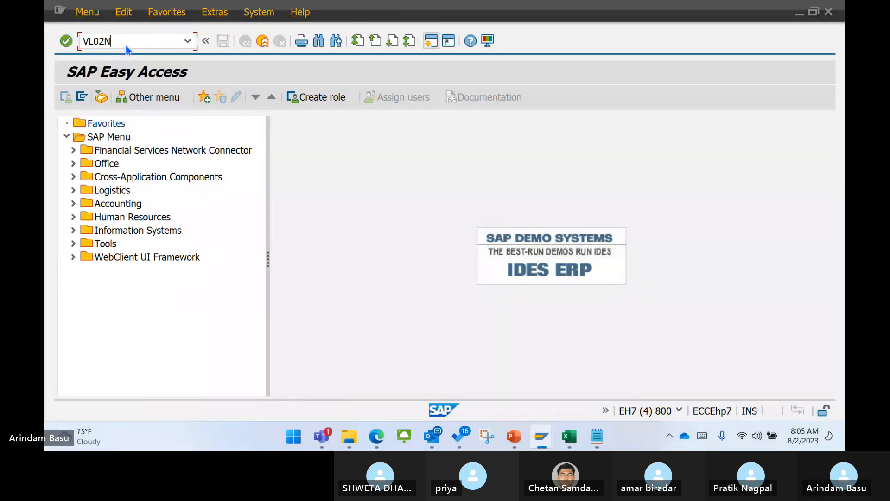
type("N")
key("Return")
key("Return")
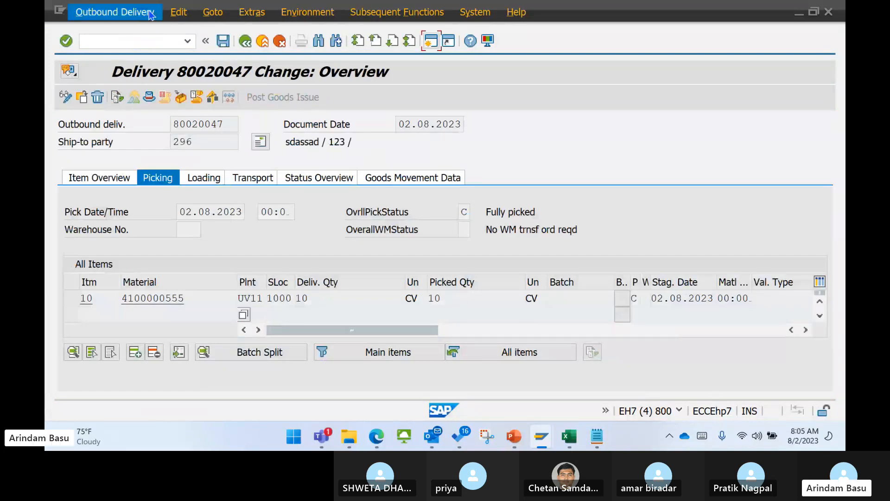
left_click(142, 19)
left_click(514, 116)
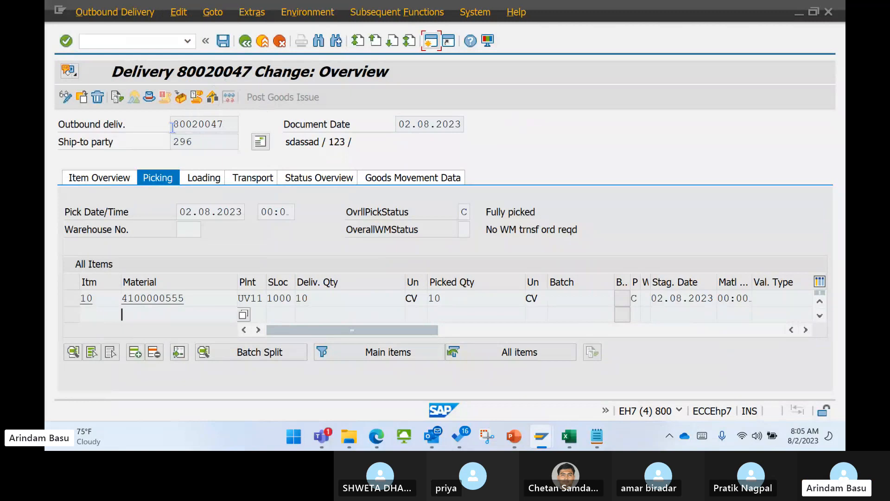
left_click_drag(172, 124, 230, 125)
key("ctrl+c")
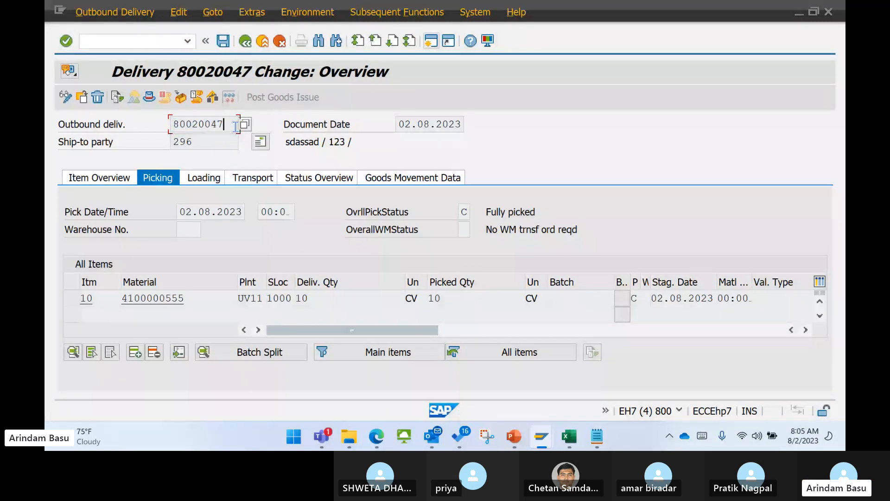
left_click(262, 48)
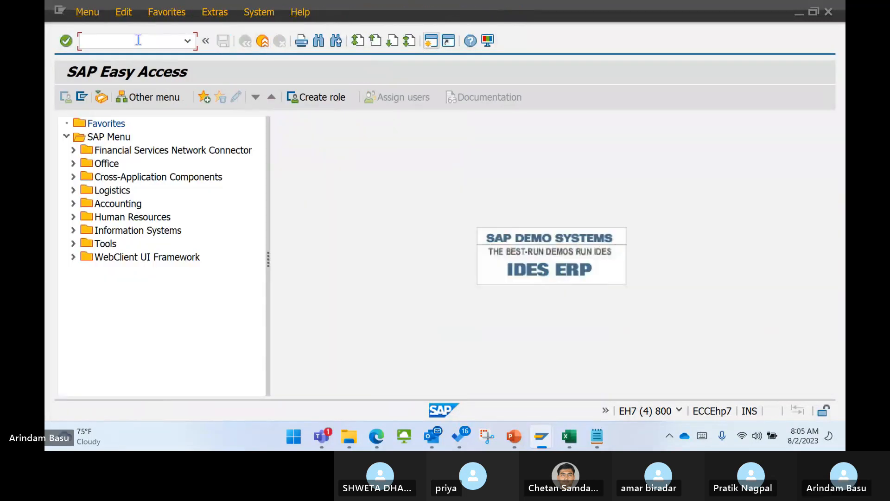
- Try to create a billing document for the fill-up delivery in VF01, using its delivery number
type("VF02")
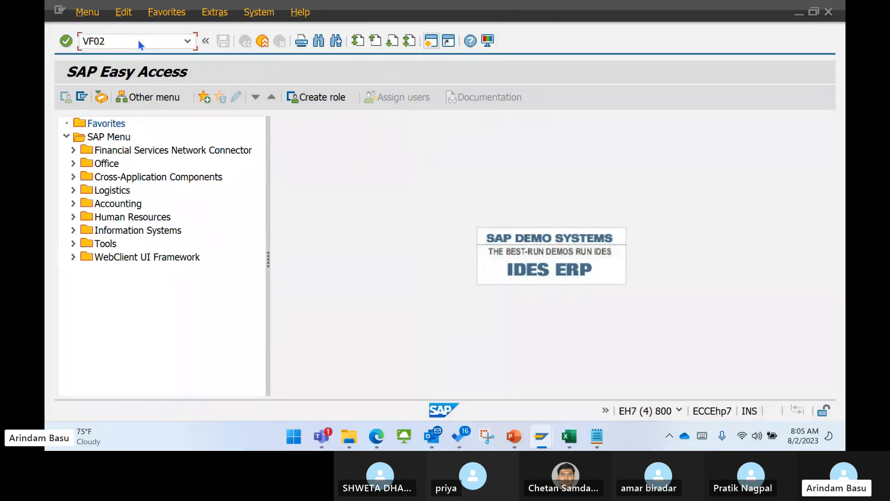
key("BackSpace")
type("1")
key("Return")
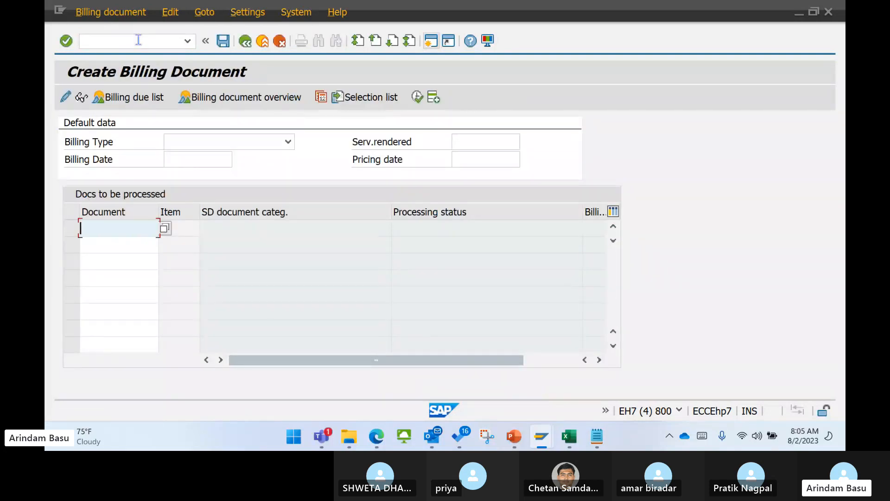
type("80020047")
key("Return")
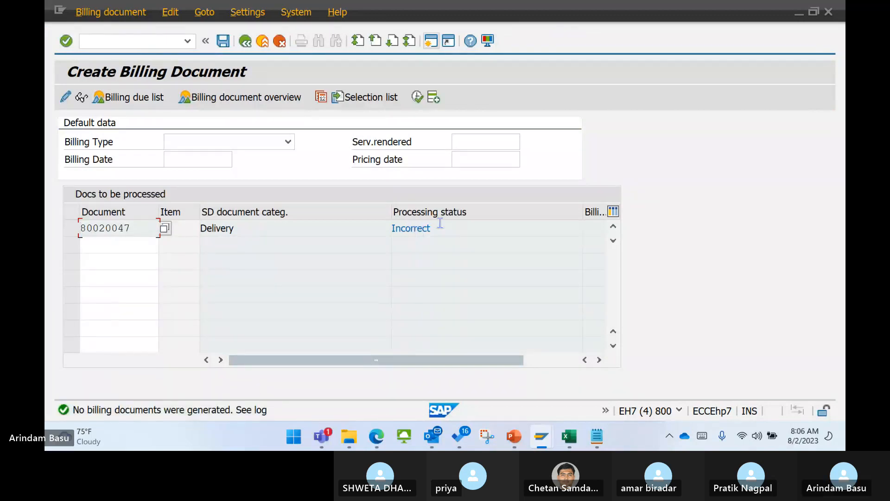
- Open the billing log and expand the entry for the delivery to examine why it was not billed
left_click(169, 15)
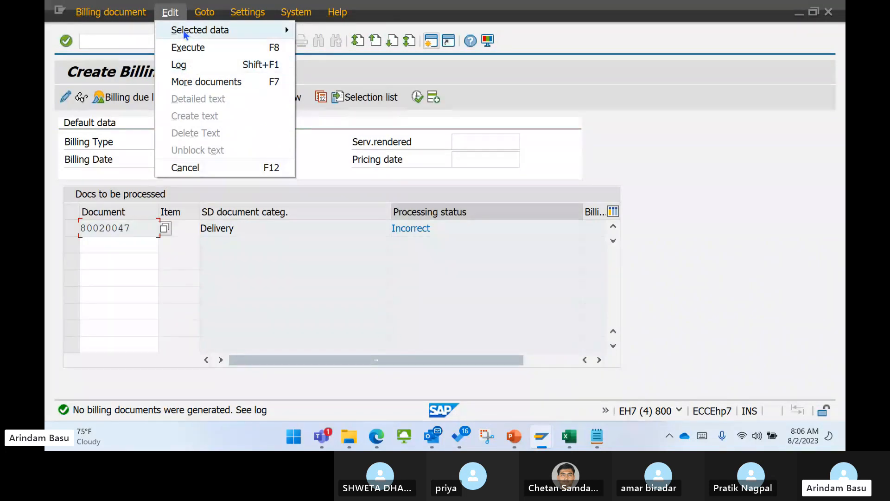
left_click(188, 65)
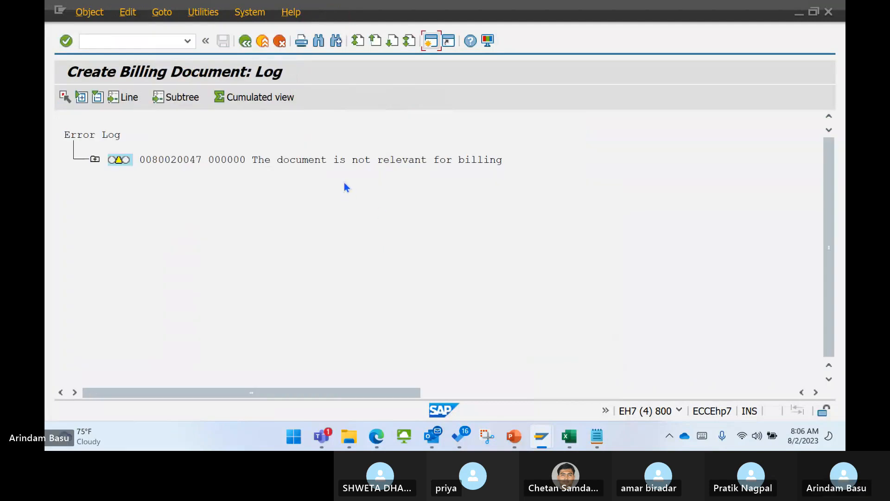
left_click(94, 159)
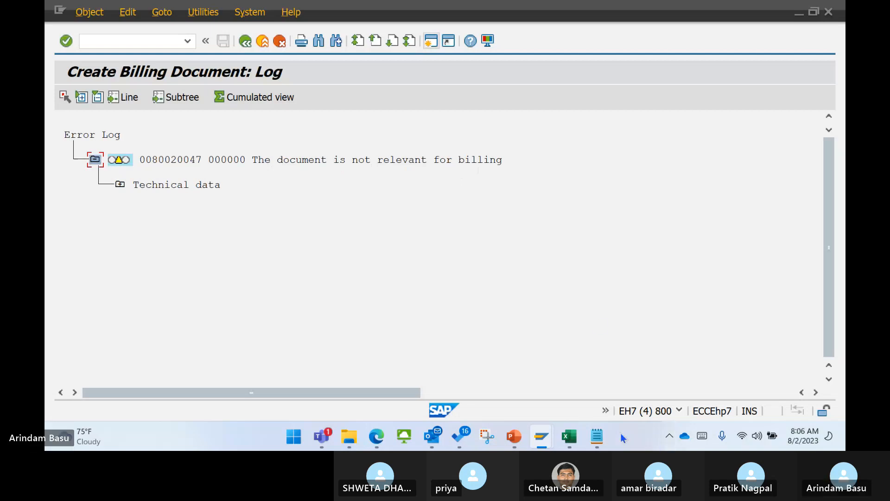
- Switch to the Excel workbook and review which consignment processes in Sheet4 are marked as sales or return
mouse_move(569, 436)
left_click(533, 388)
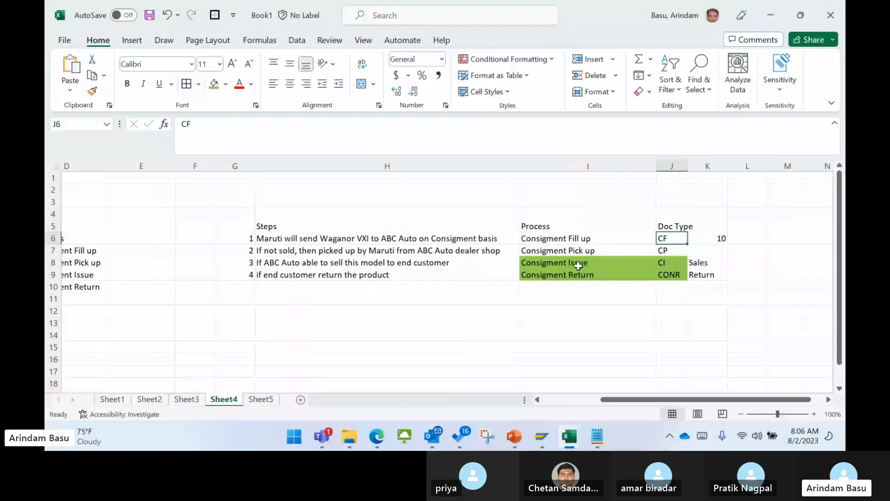
left_click(578, 266)
left_click(710, 261)
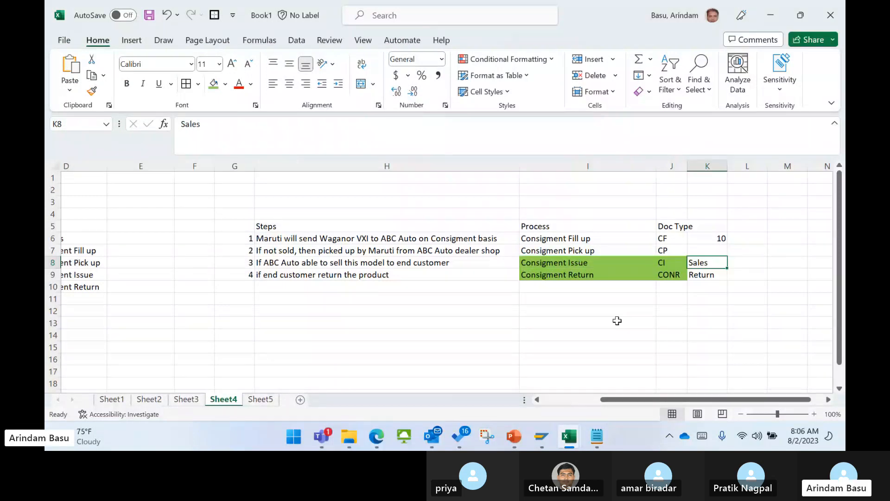
left_click(711, 274)
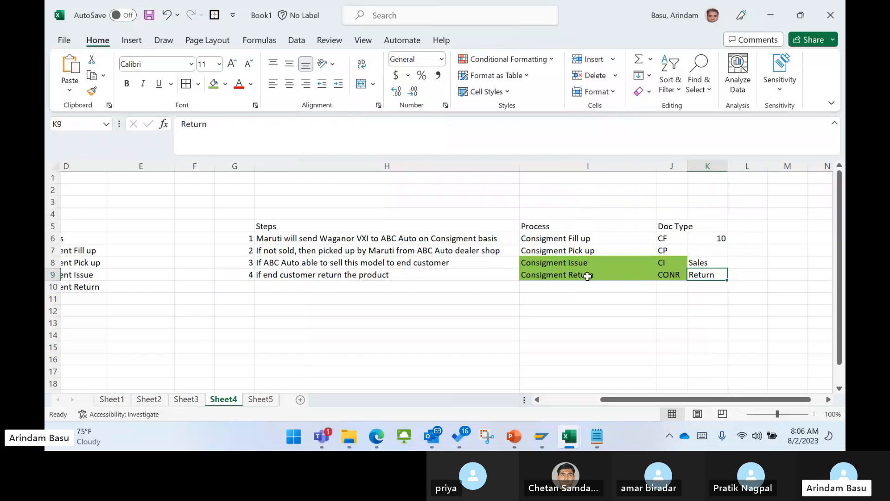
left_click(571, 237)
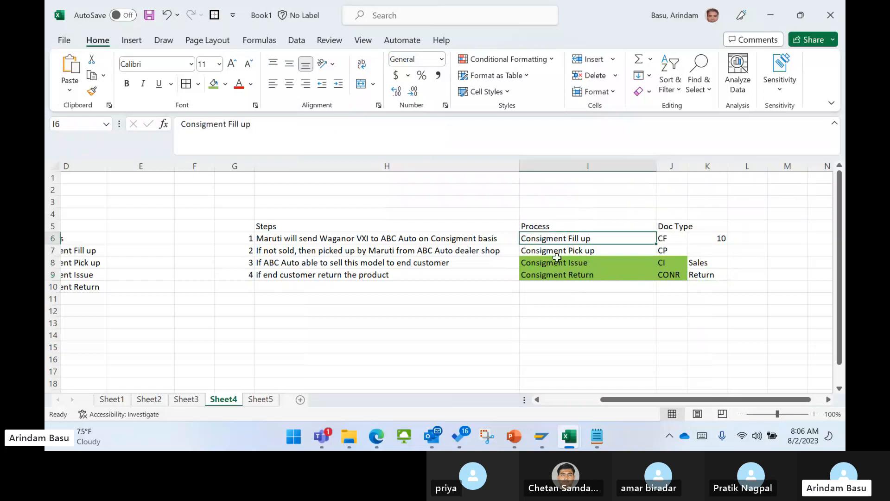
left_click(552, 267)
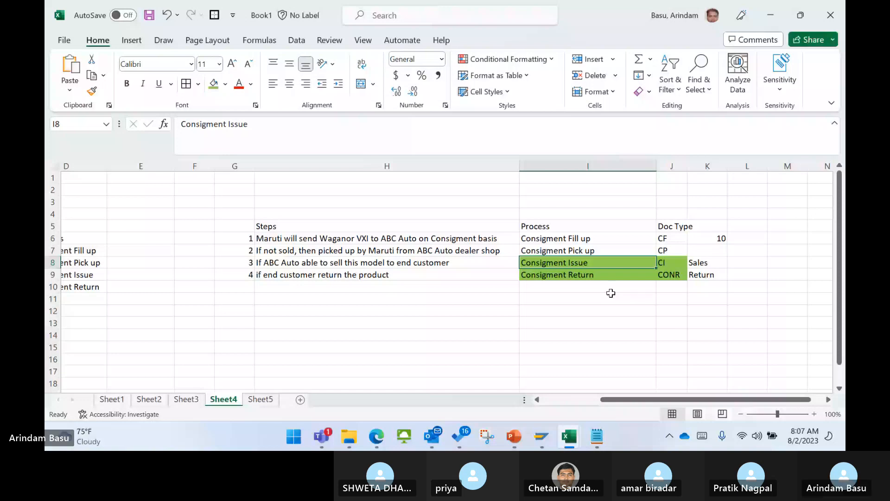
key("Up")
key("alt+Tab")
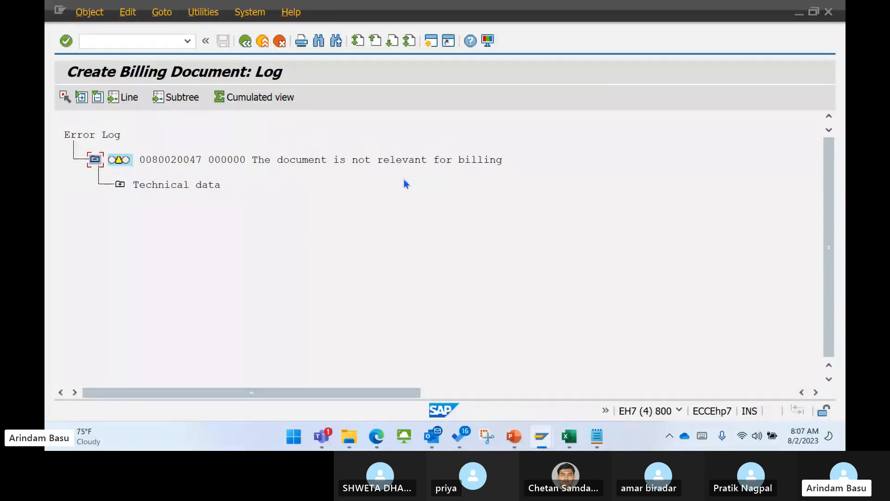
left_click(265, 44)
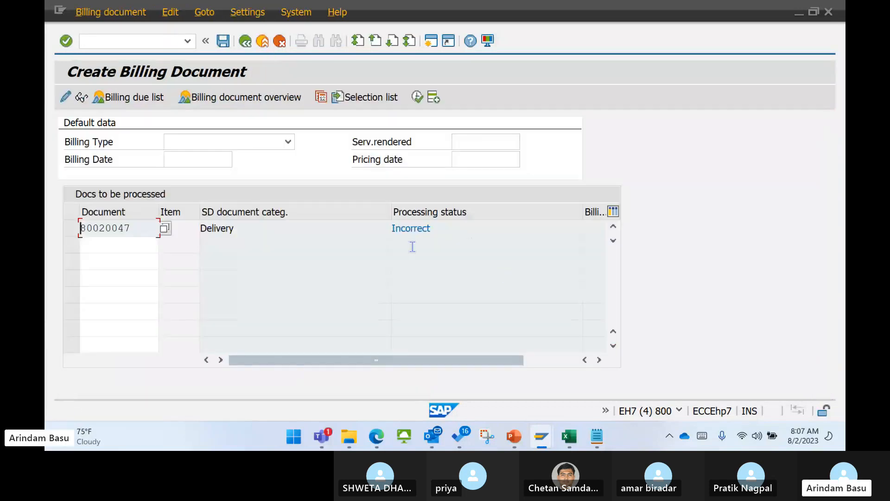
left_click(262, 41)
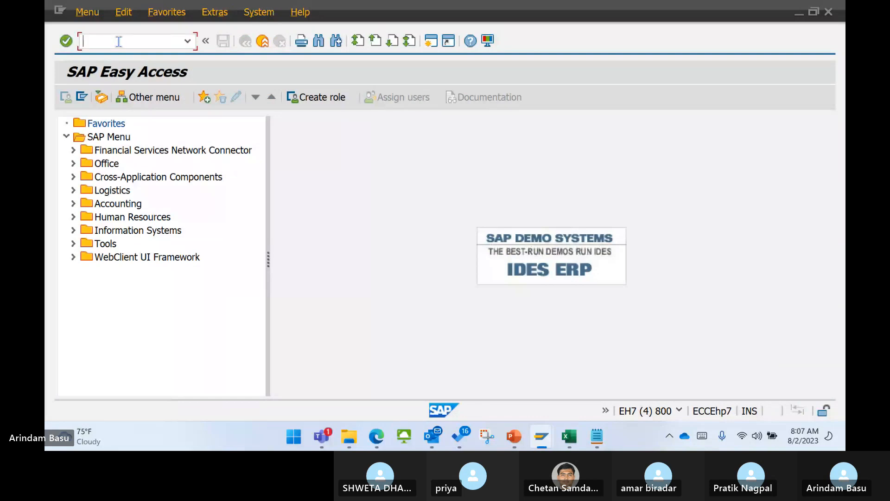
type("MMB")
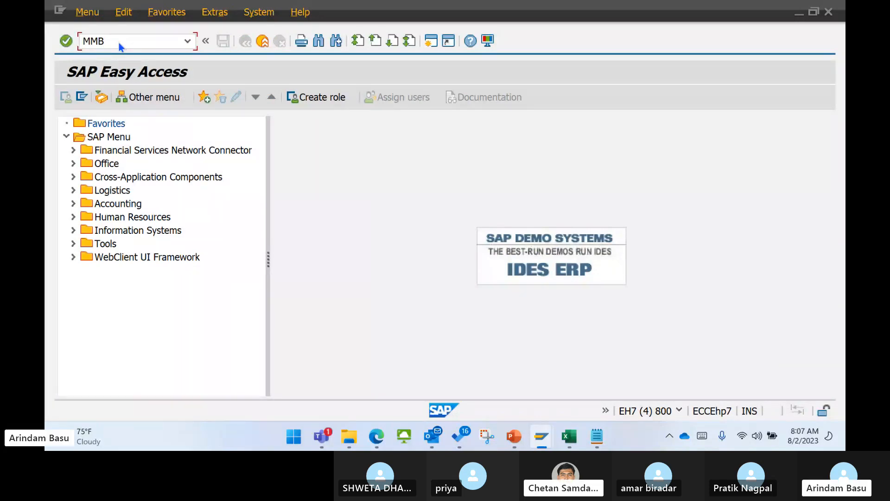
type("E")
key("Return")
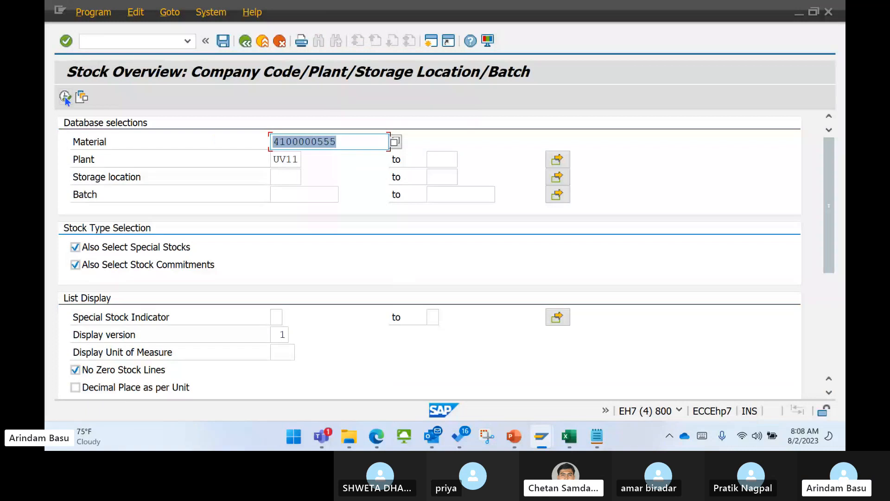
left_click(65, 96)
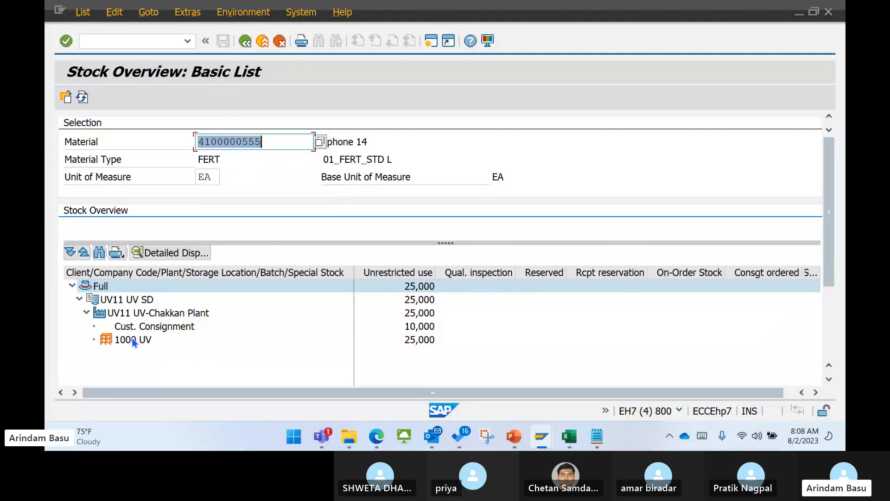
left_click(190, 313)
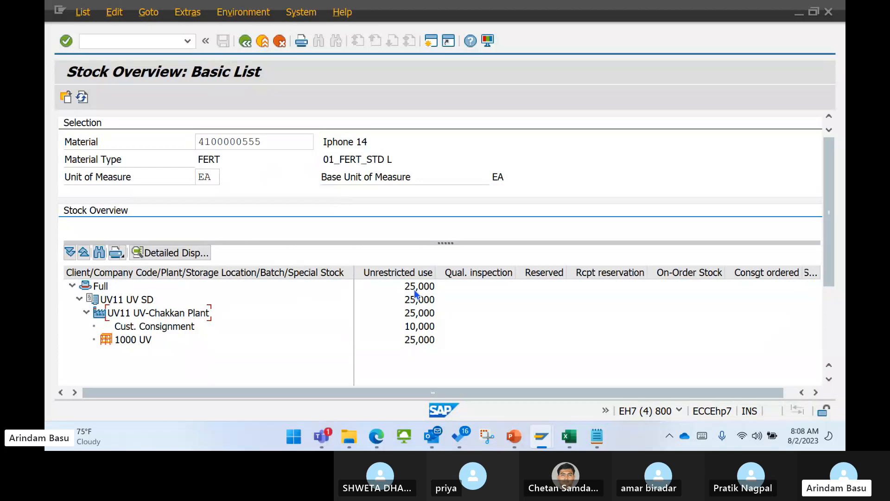
- Compare the customer consignment stock in the SAP stock overview with the fill-up quantity and Consigment Issue row in Excel Sheet4
left_click(410, 329)
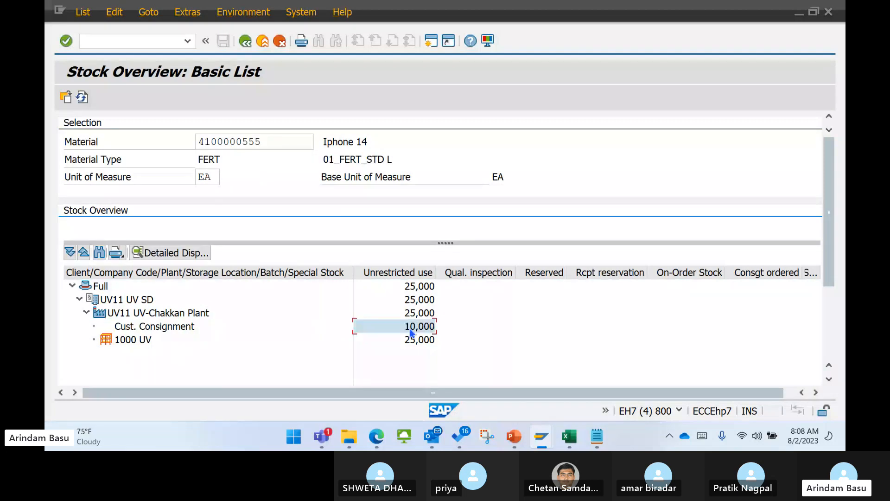
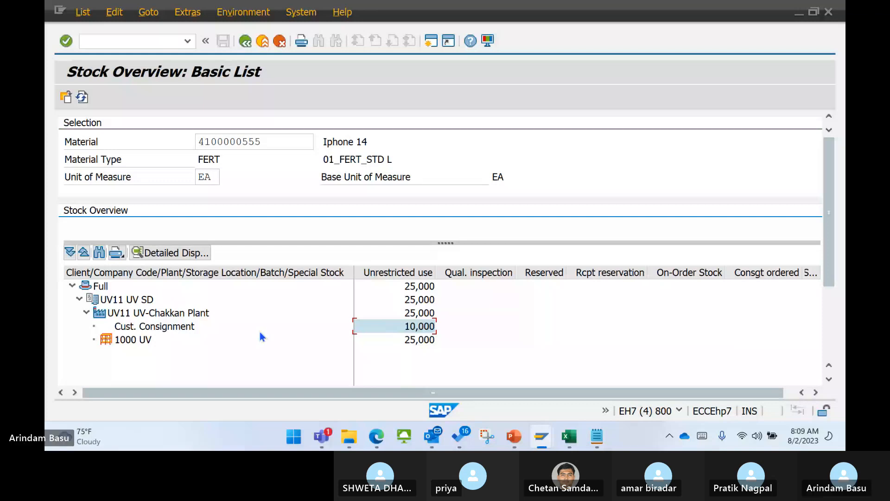
left_click(570, 436)
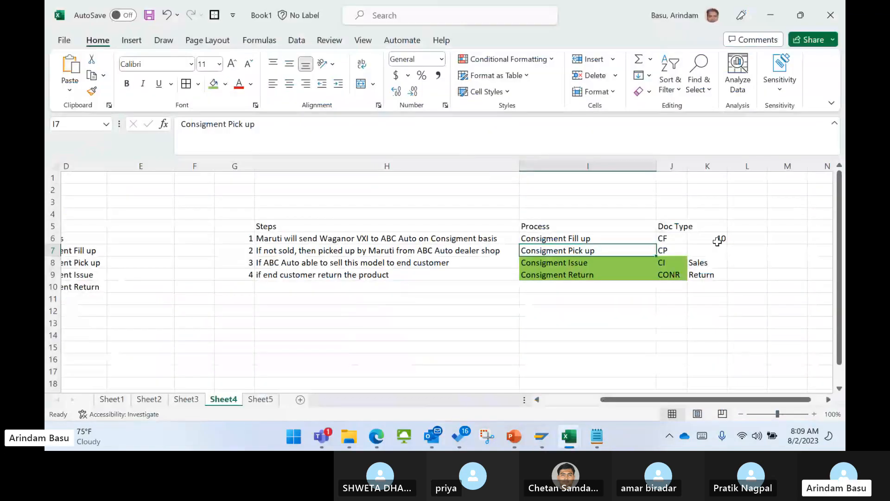
left_click(718, 240)
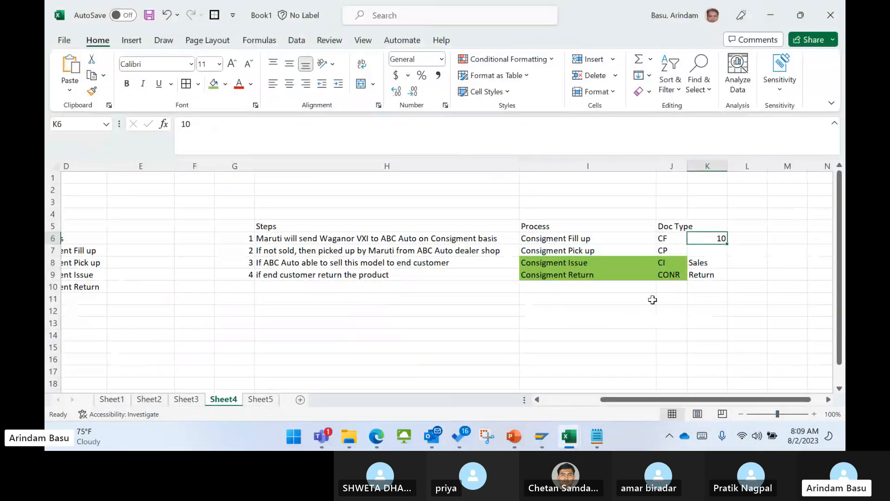
left_click(578, 263)
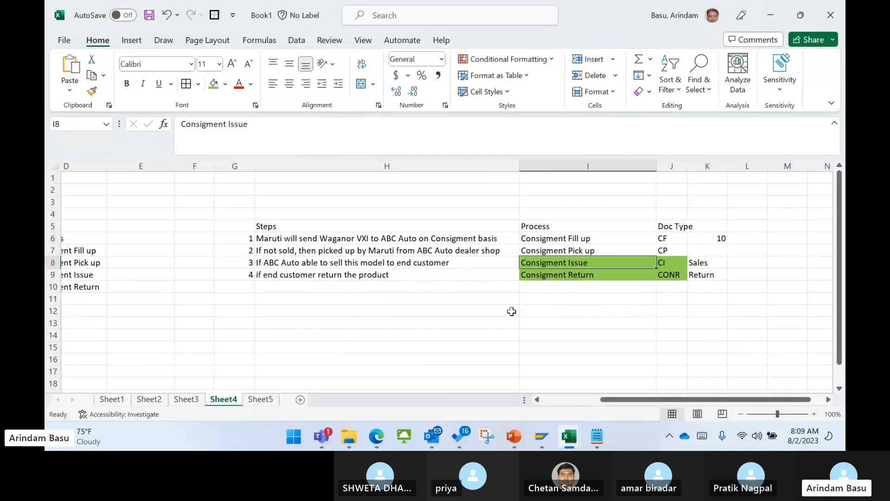
left_click(724, 238)
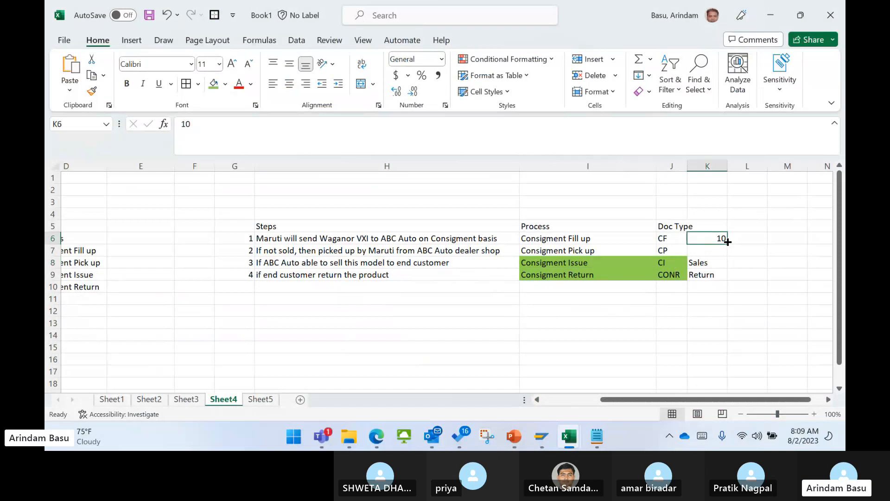
left_click(740, 268)
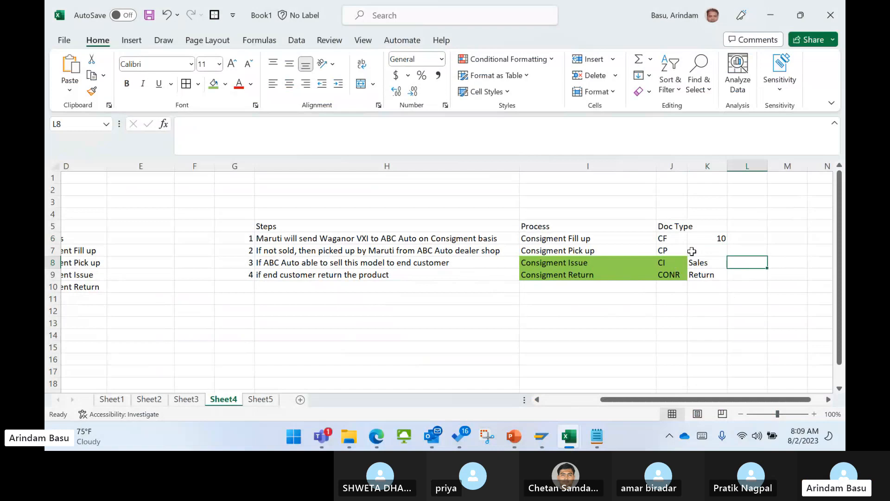
left_click(620, 267)
left_click(739, 264)
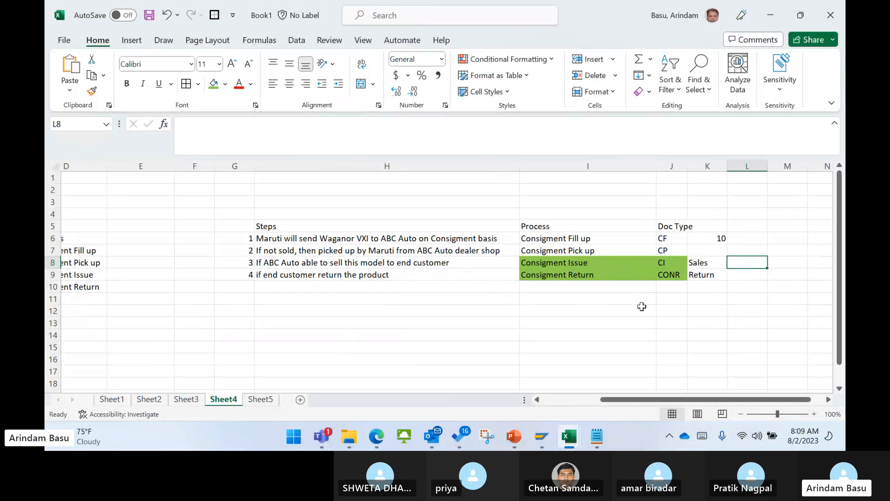
left_click(583, 267)
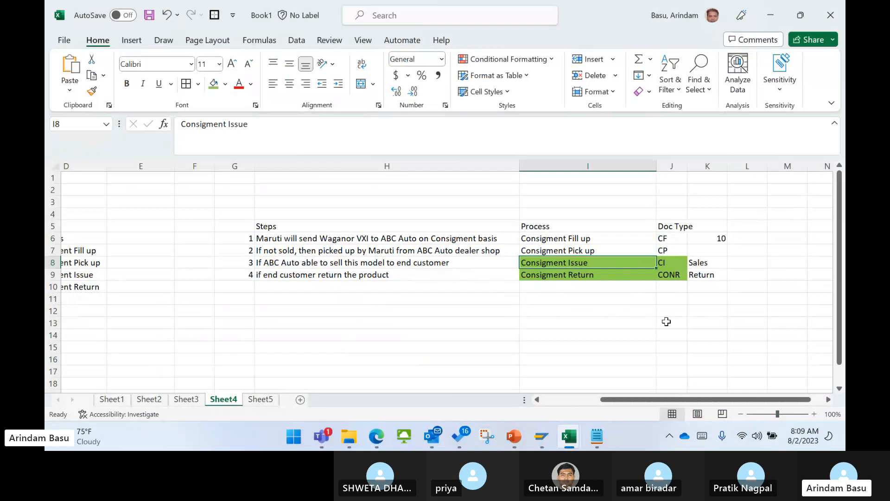
- Recheck the consignment stock in SAP, then review the CF quantity and CI sales row in Sheet4 of Book1 again
left_click(771, 13)
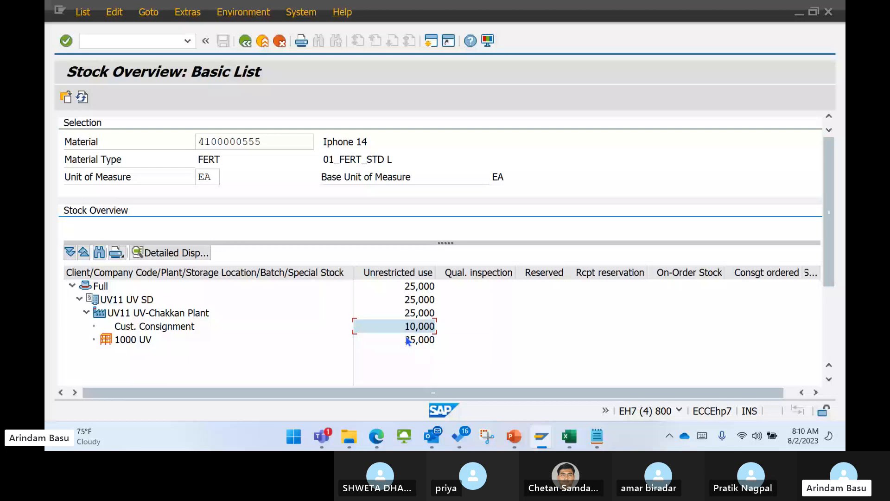
mouse_move(570, 436)
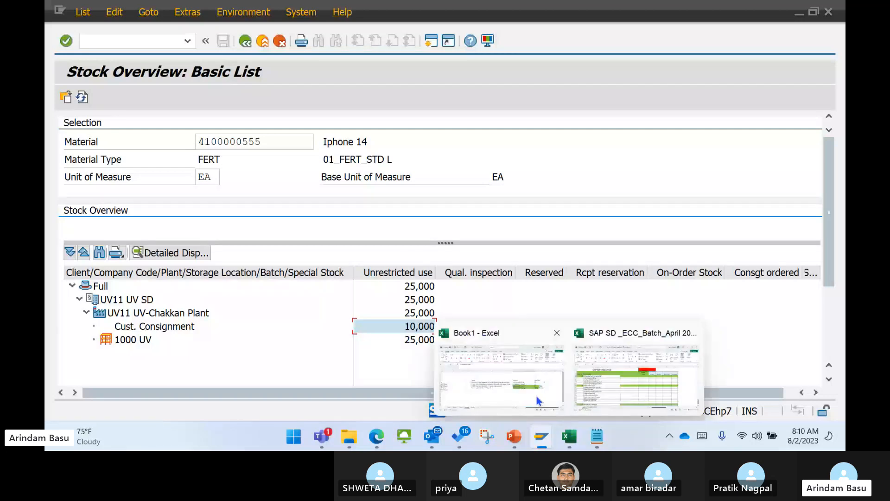
left_click(536, 396)
left_click(718, 237)
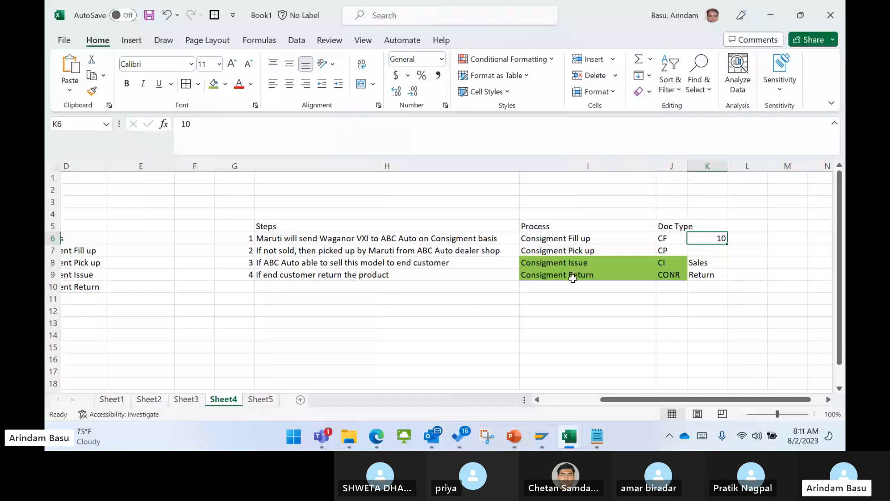
left_click(748, 263)
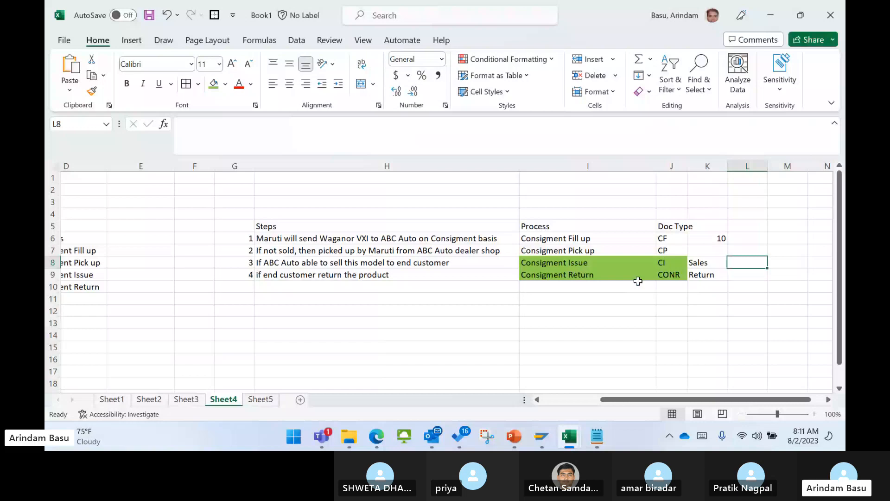
left_click(667, 264)
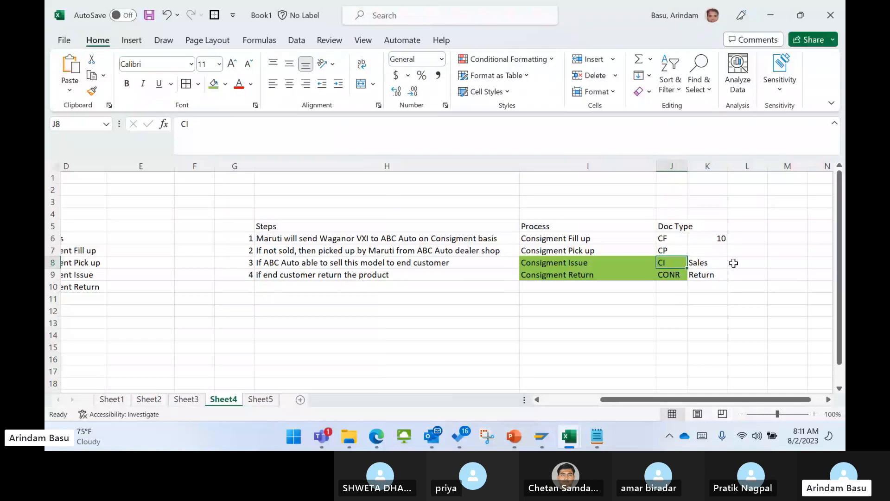
left_click(734, 264)
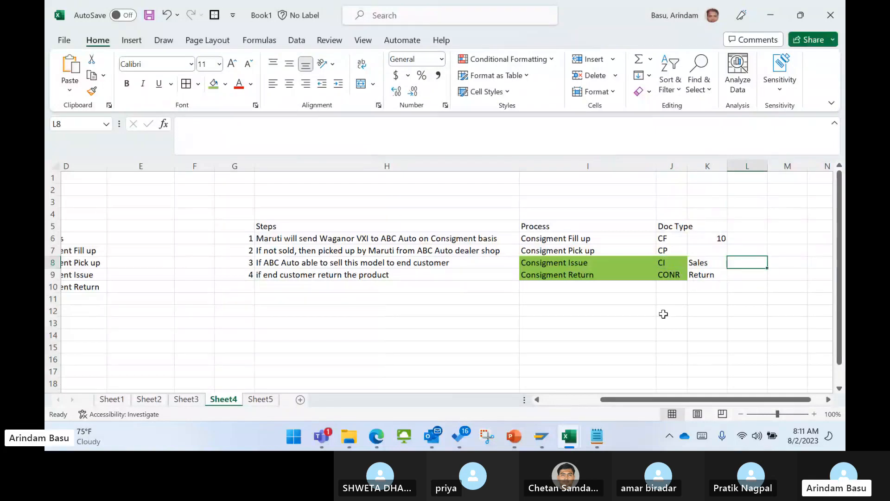
left_click(715, 241)
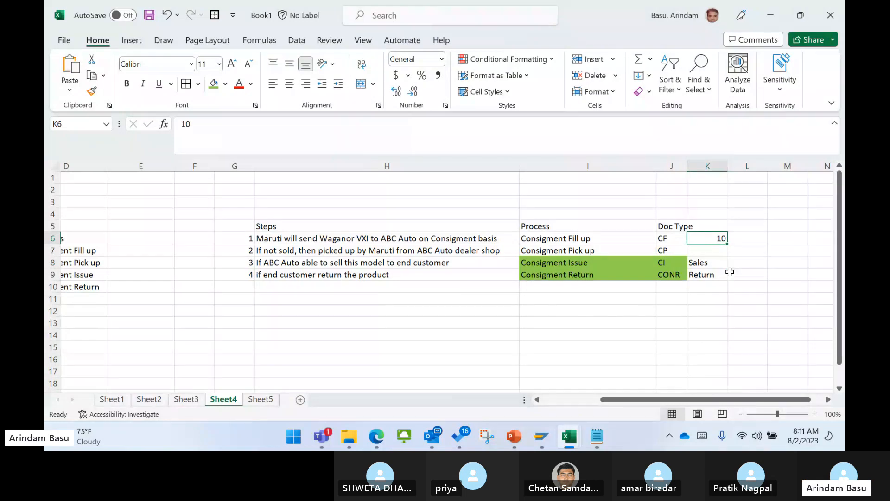
- Switch to SAP and leave the stock overview, returning to the SAP Easy Access screen
key("alt+Tab")
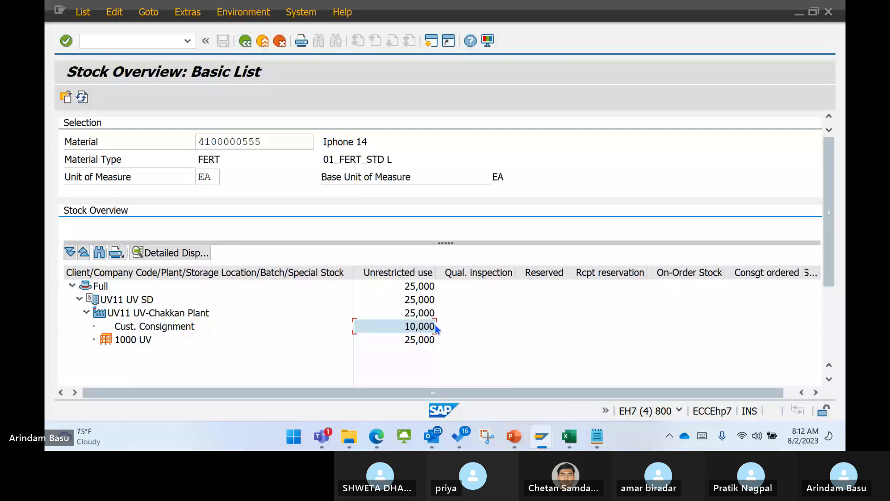
mouse_move(459, 436)
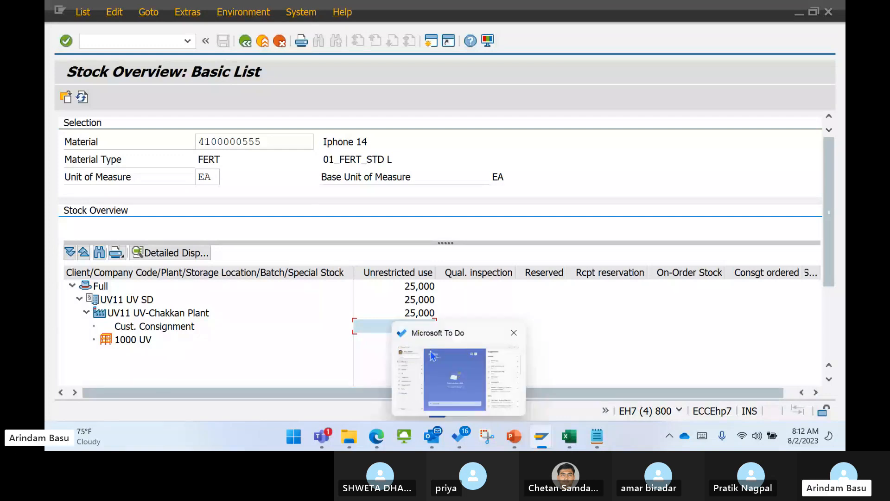
left_click(243, 46)
left_click(247, 47)
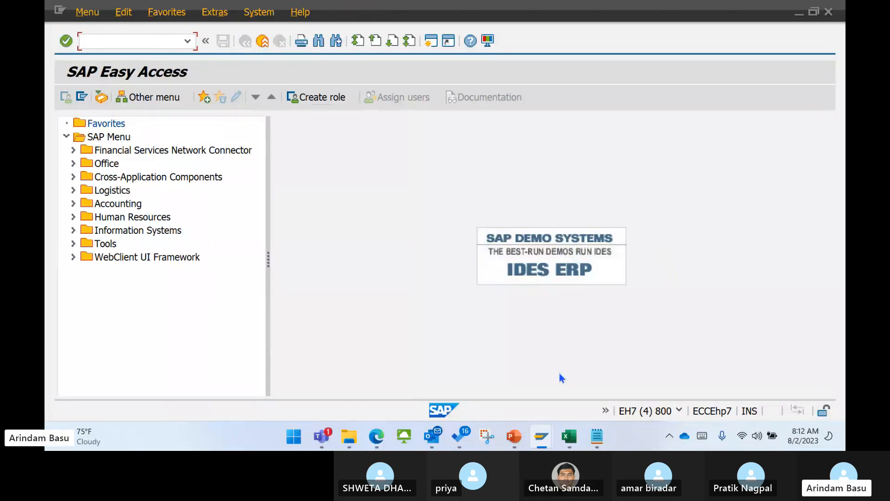
- Switch to the Book1 workbook and review the Consigment Return row of the process list in Sheet4
mouse_move(569, 436)
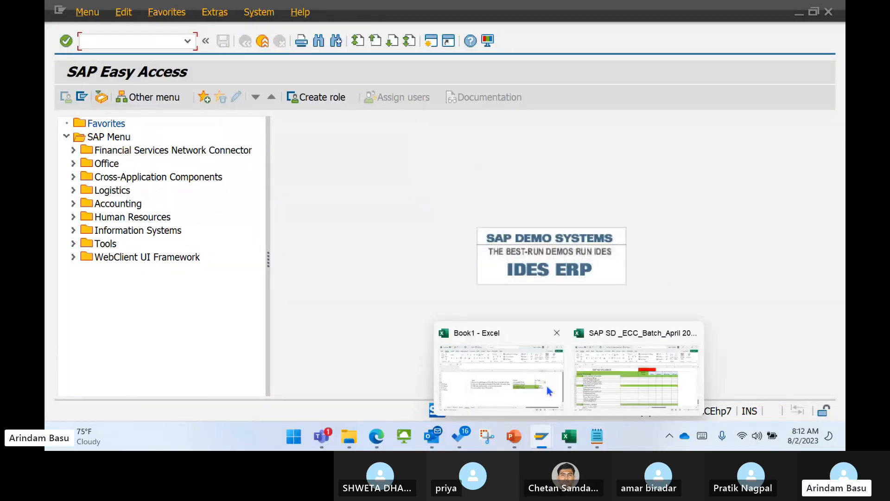
left_click(510, 371)
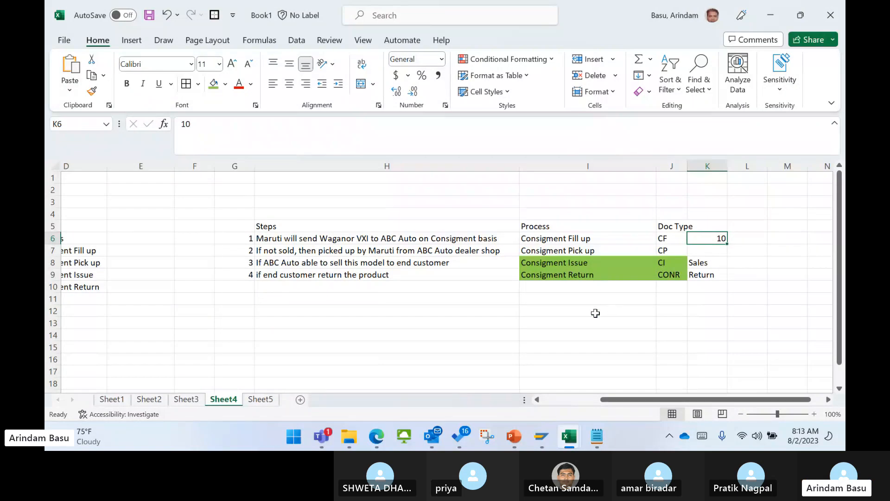
left_click(628, 279)
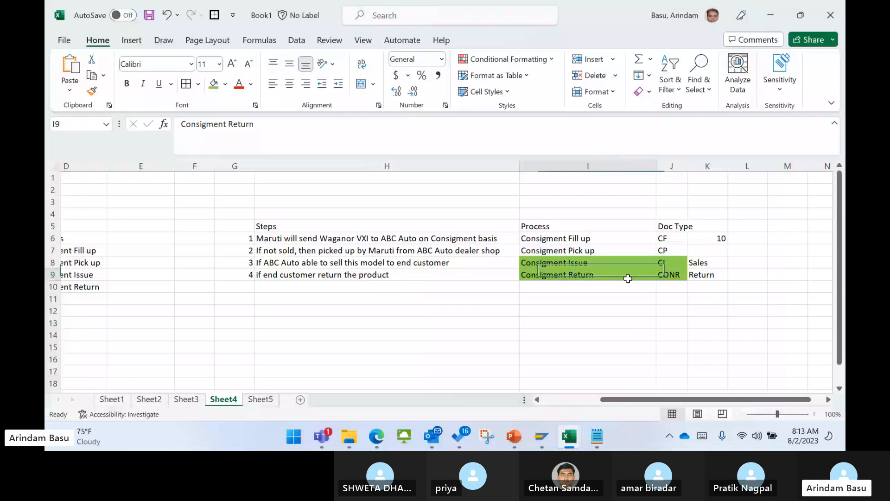
- Switch to SAP, run transaction VOV8 and open the details of sales document type OR
key("alt+Tab")
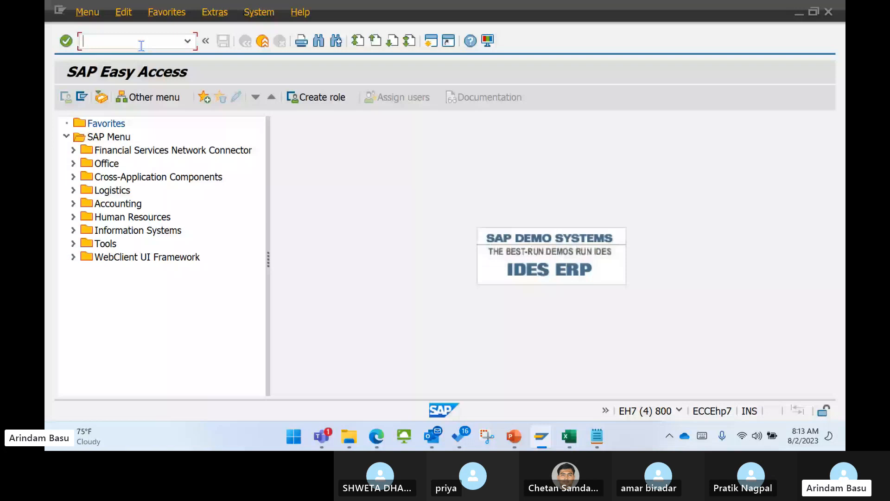
type("vov8")
key("Return")
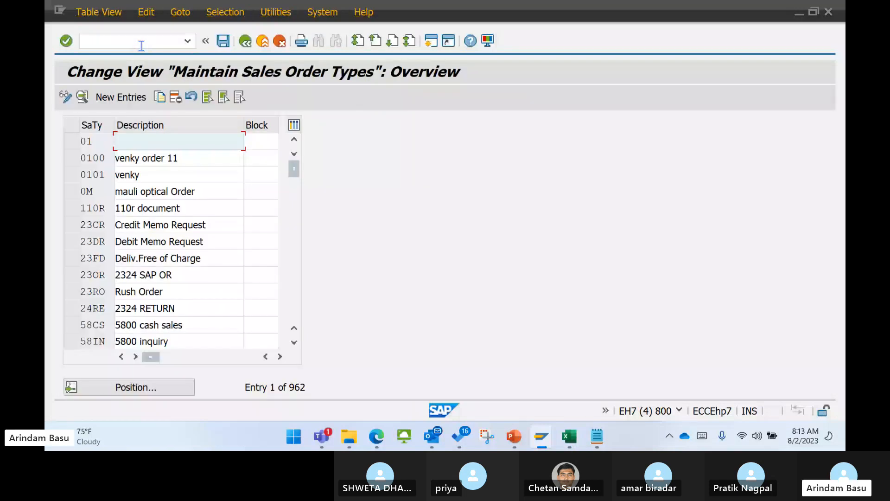
left_click(139, 387)
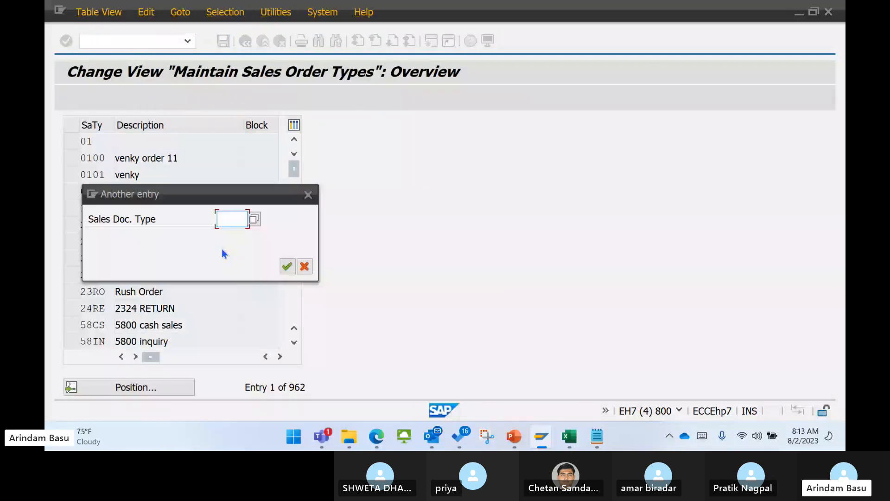
key("Escape")
left_click_drag(294, 168, 294, 233)
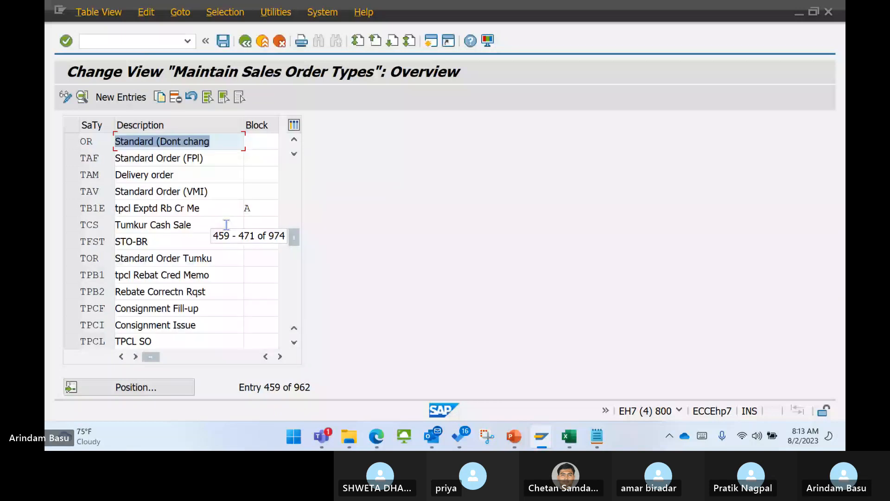
left_click(79, 96)
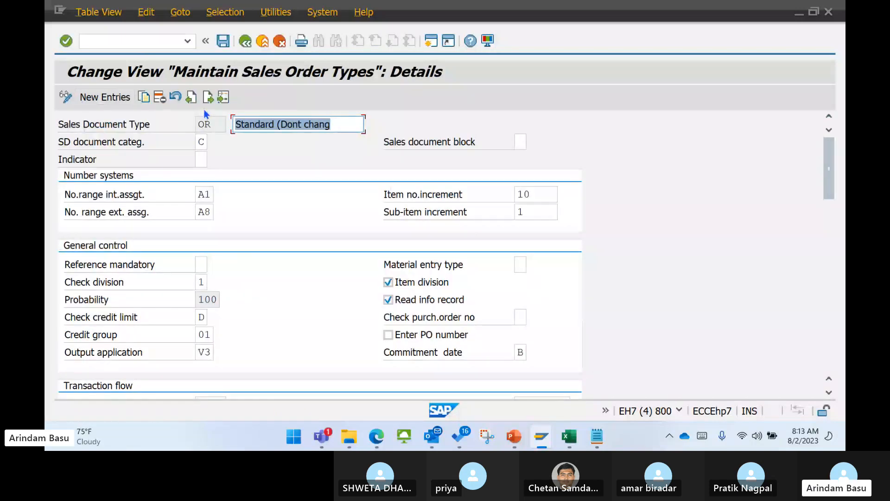
- Open a second SAP session and run VOV8 there, accepting display mode for the locked data
left_click(426, 45)
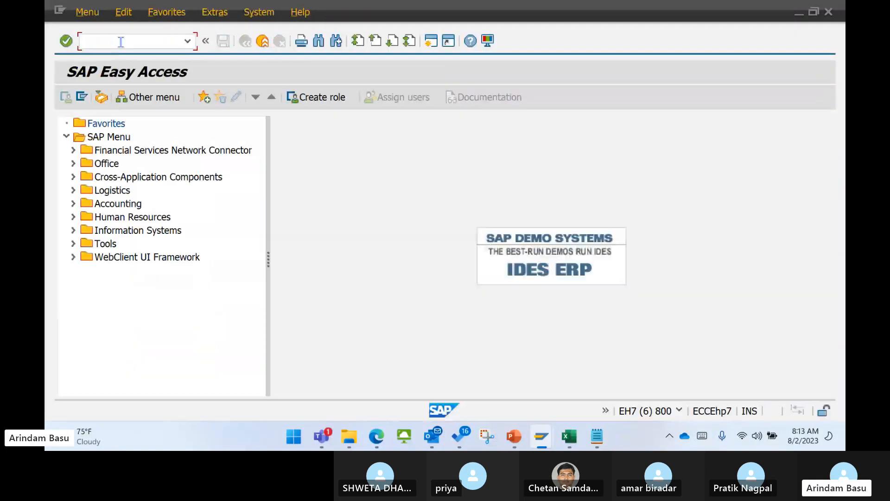
type("VOV8")
key("Return")
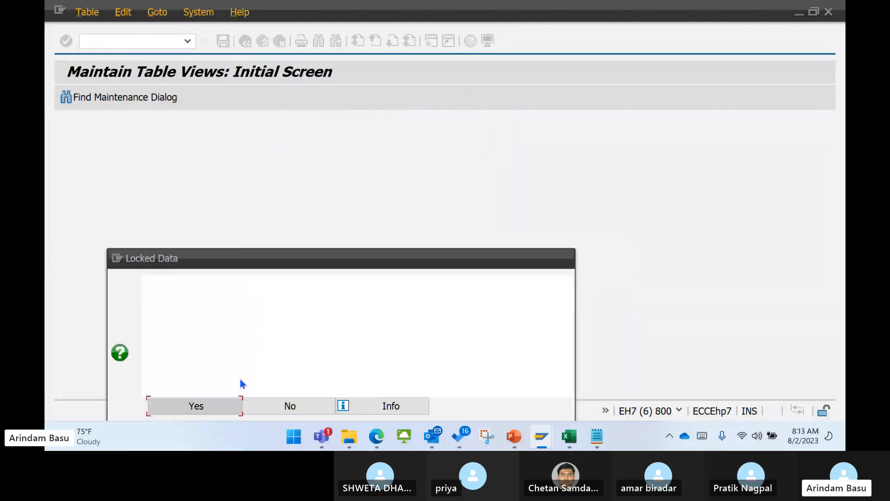
left_click(218, 403)
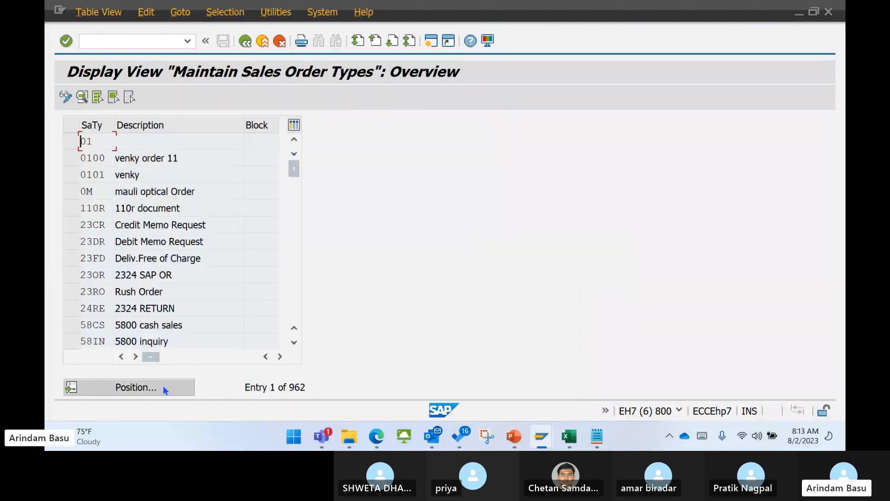
- Position the sales order type list at CF and open the details of the Consignment Fill-up type
left_click(163, 385)
type("C")
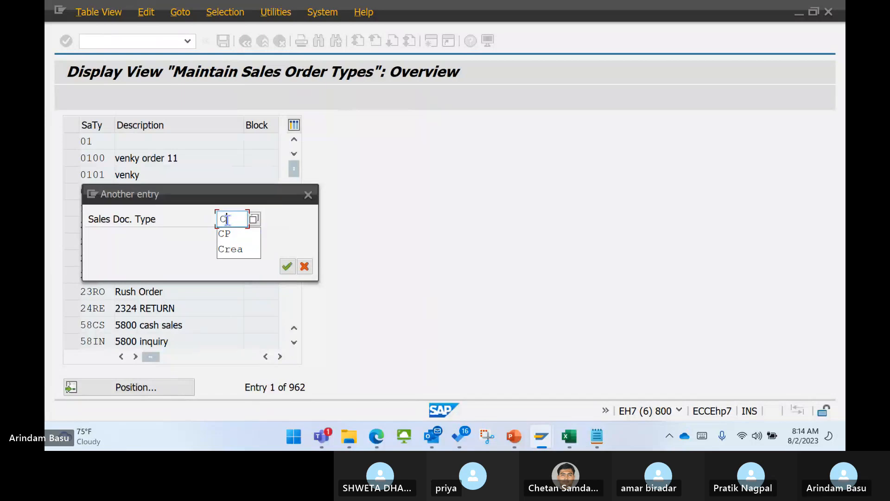
type("F")
key("Return")
left_click(74, 141)
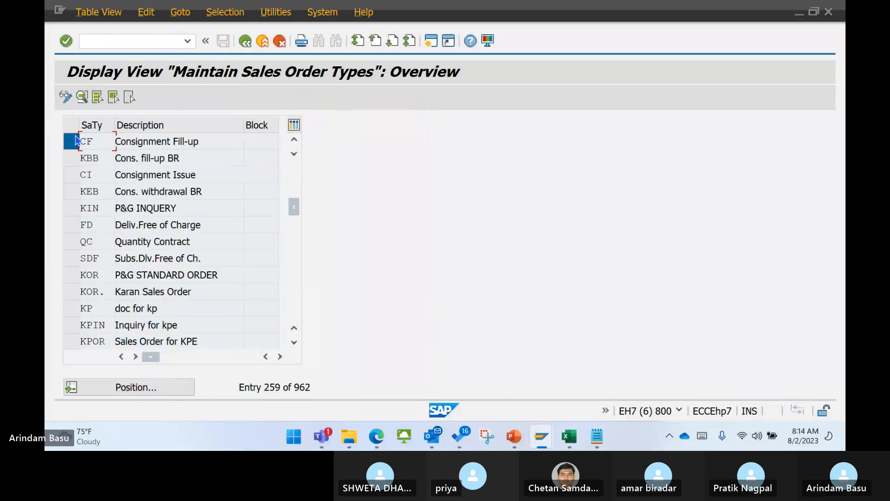
left_click(82, 98)
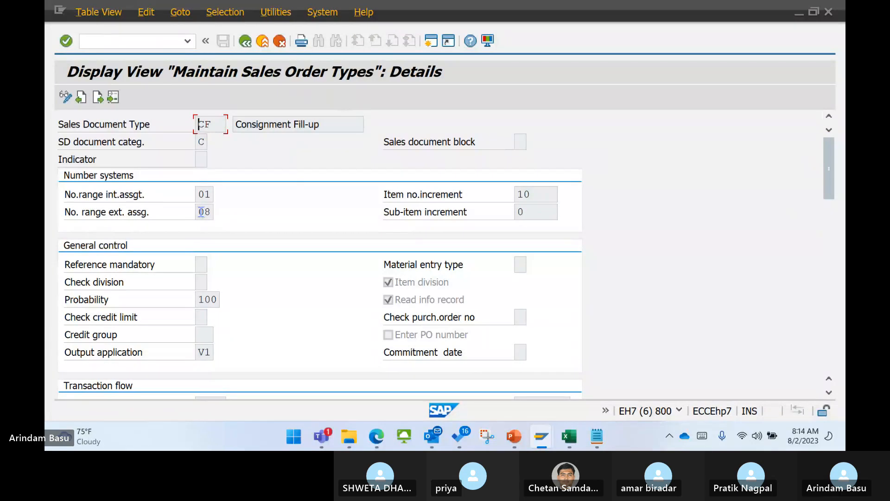
- Arrange the OR and CF sales document type detail windows side by side
key("alt+Tab")
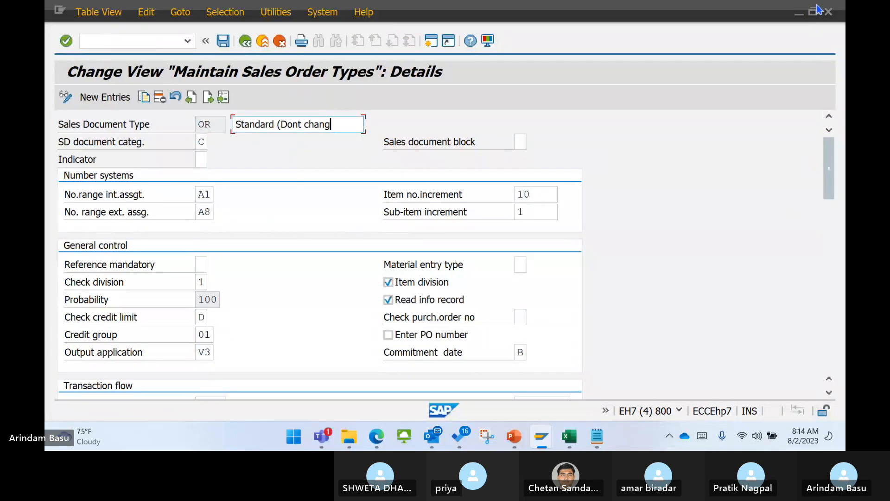
left_click(814, 11)
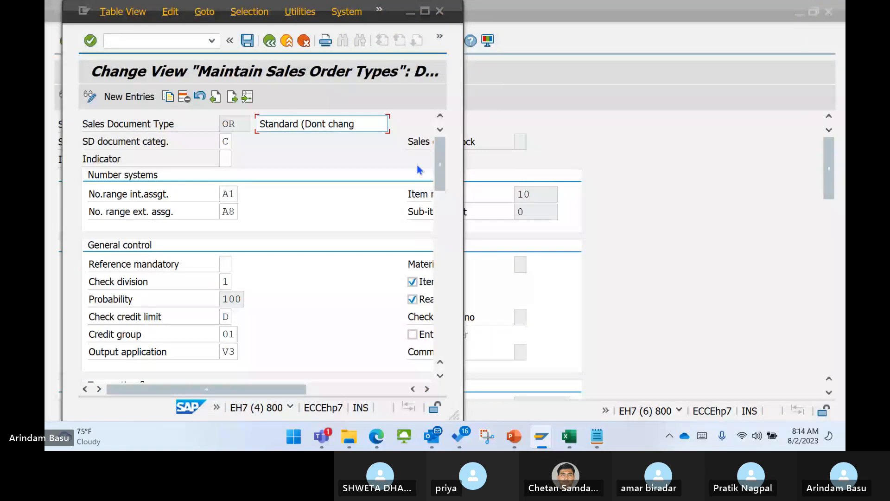
left_click(812, 12)
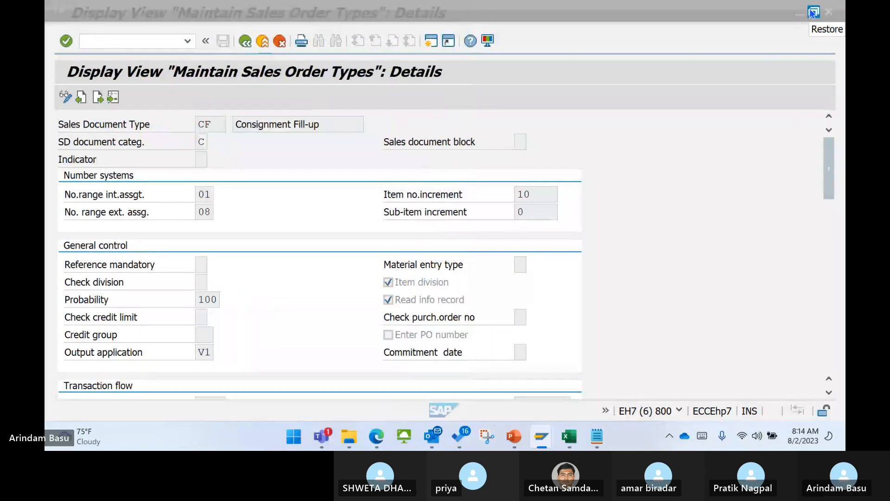
left_click(813, 12)
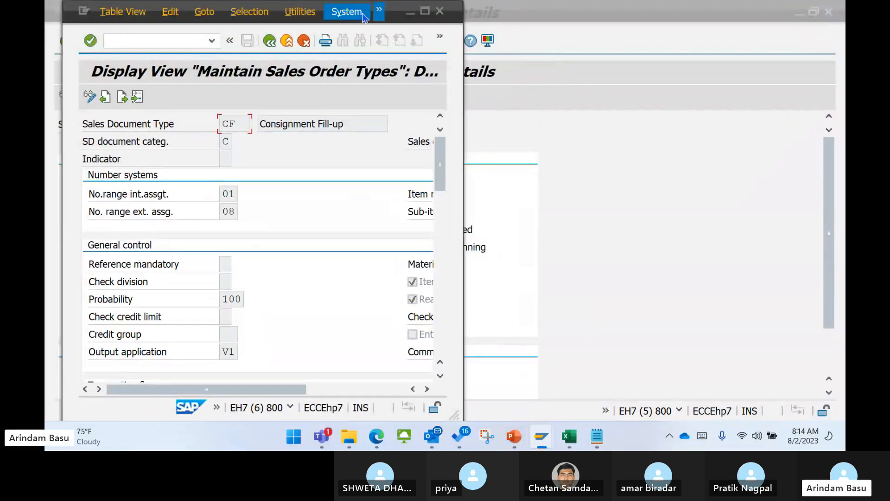
left_click_drag(399, 10, 845, 18)
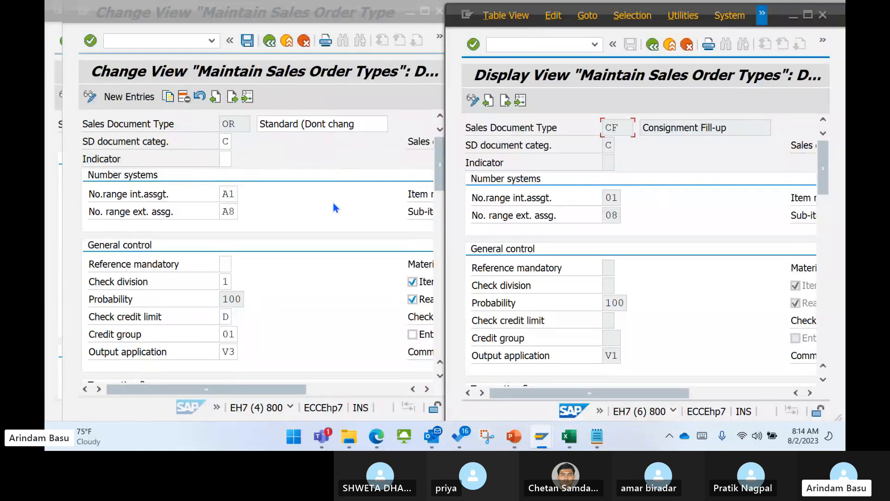
- Compare the shipping and billing settings of sales document type OR with those of CF
left_click(440, 176)
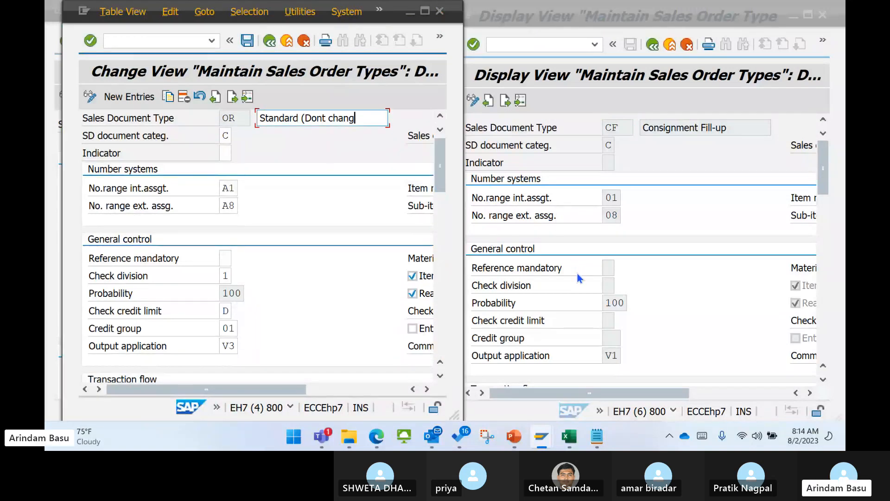
left_click_drag(439, 172, 444, 205)
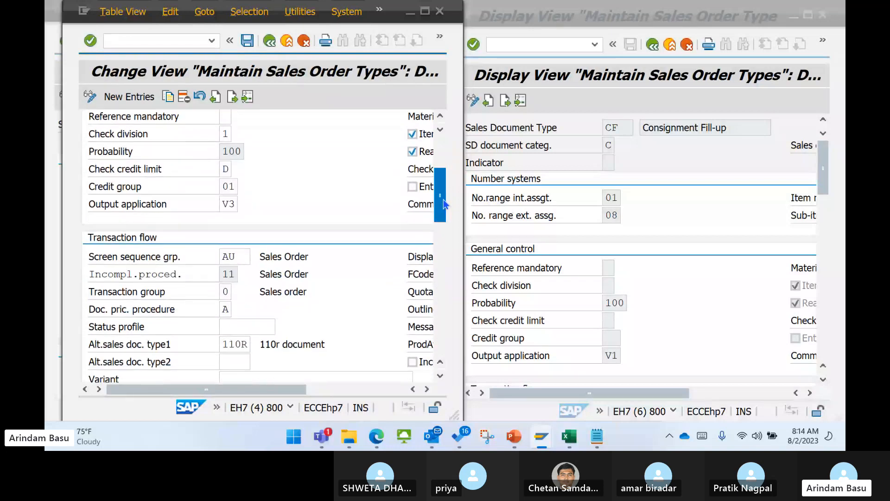
left_click_drag(444, 205, 440, 272)
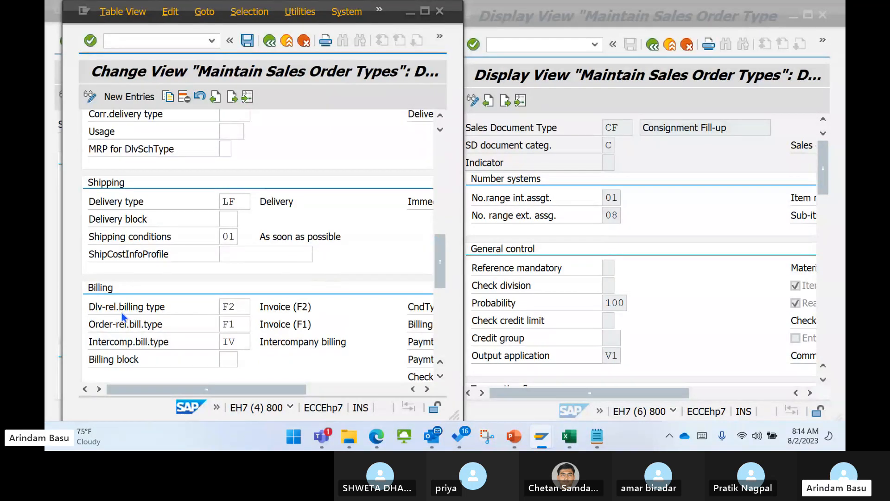
scroll(650, 243, "down", 1)
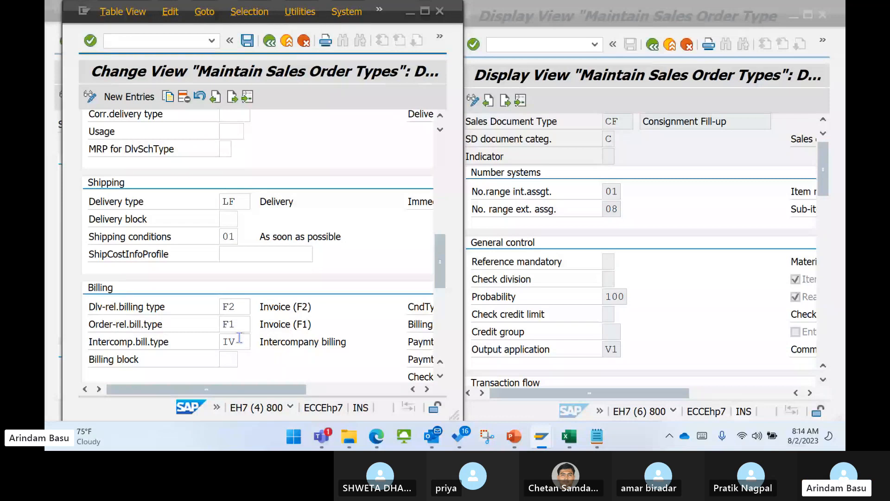
scroll(599, 231, "down", 2)
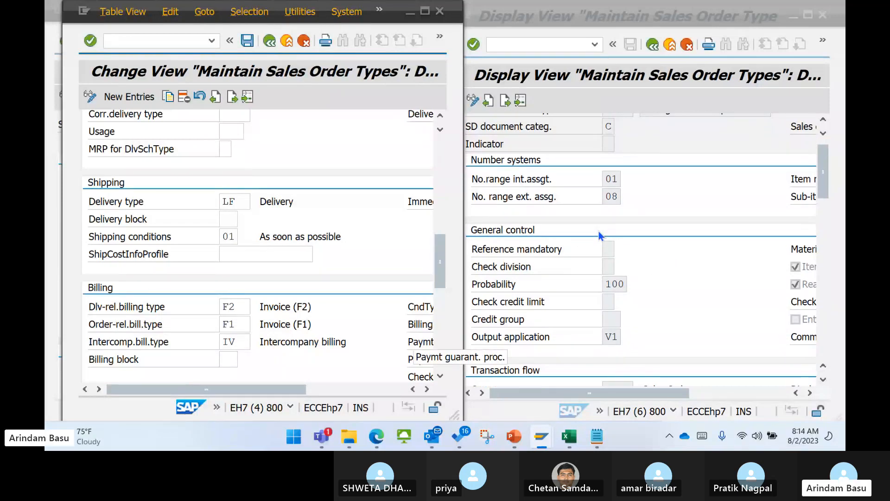
scroll(599, 231, "down", 3)
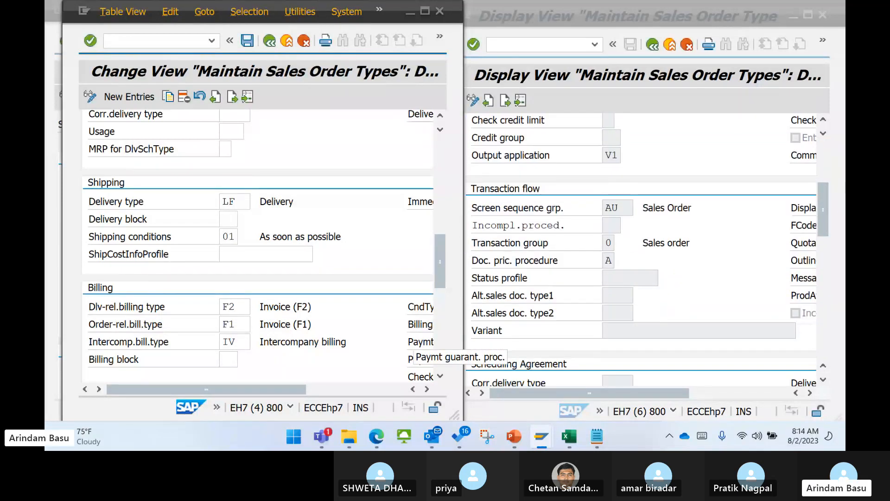
left_click_drag(825, 195, 825, 261)
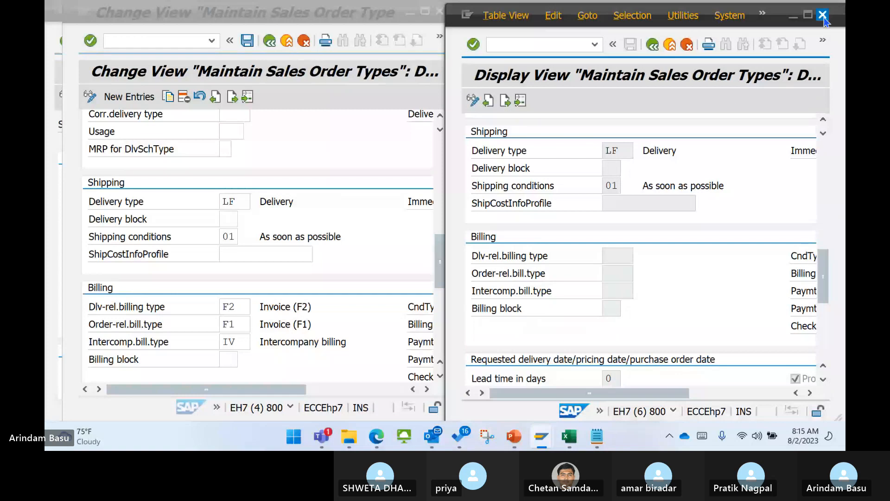
- Put away the OR and CF comparison windows and leave the schedule line categories view for SAP Easy Access
left_click(808, 14)
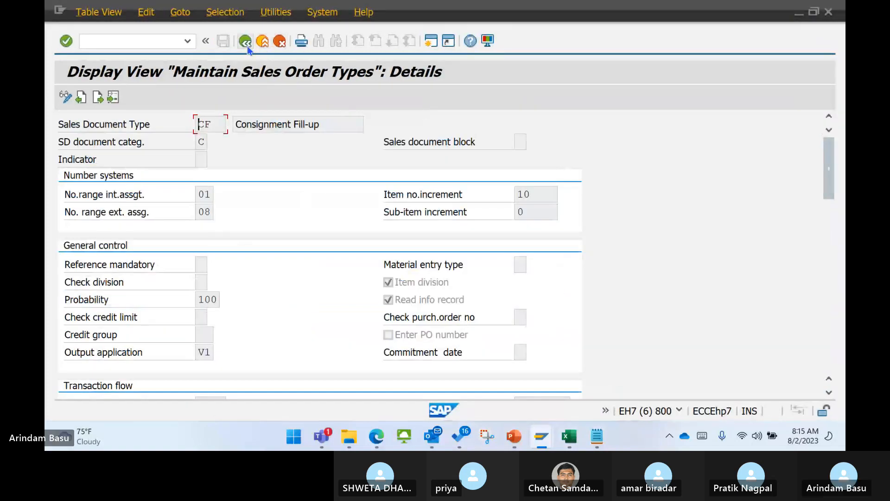
left_click(246, 43)
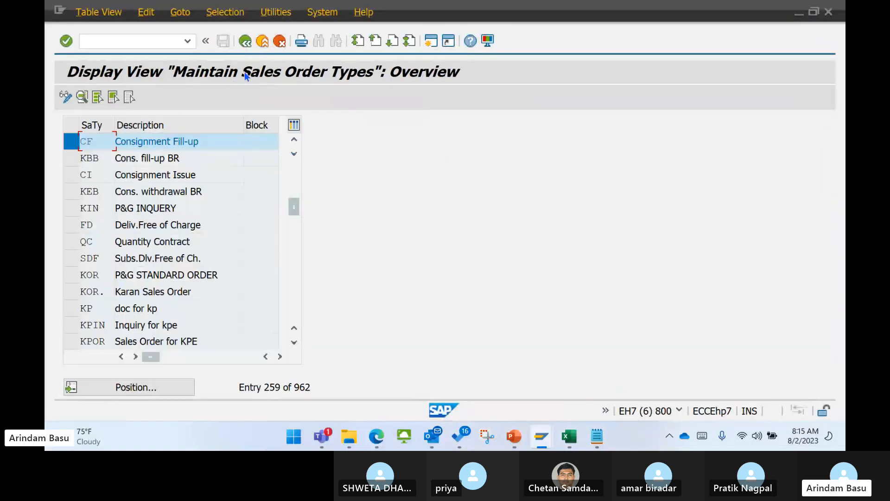
left_click(799, 14)
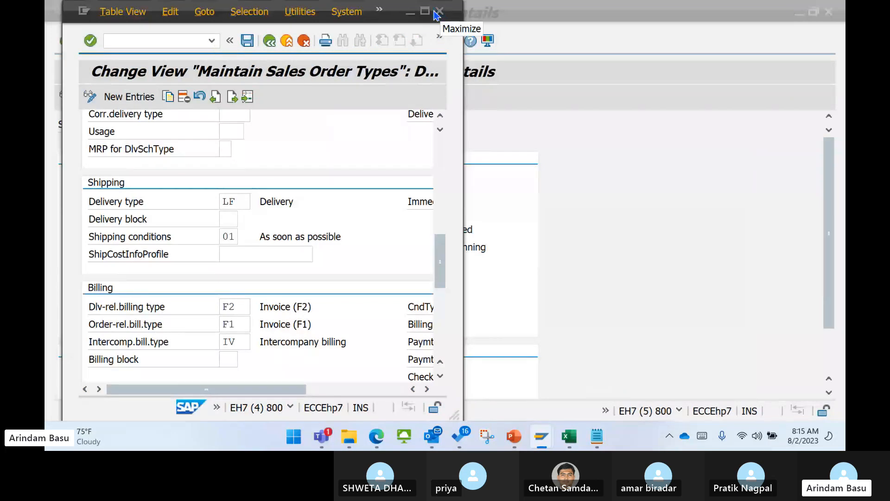
left_click(438, 12)
left_click(245, 42)
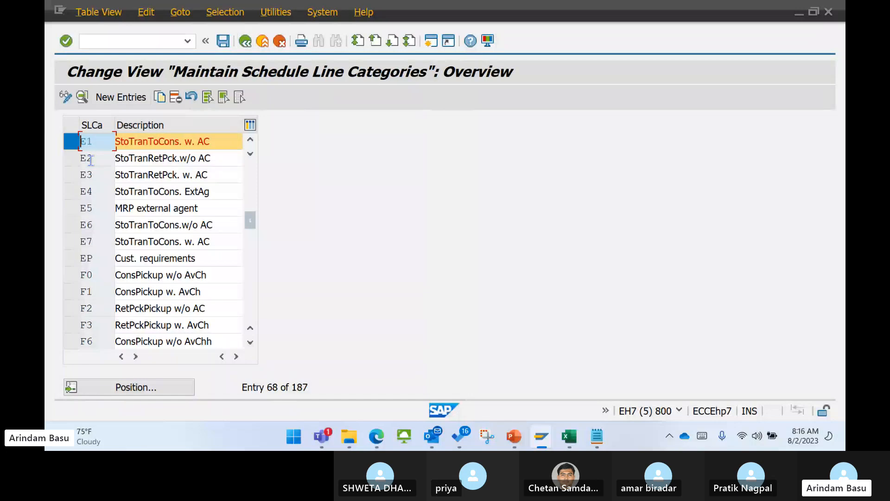
left_click(246, 44)
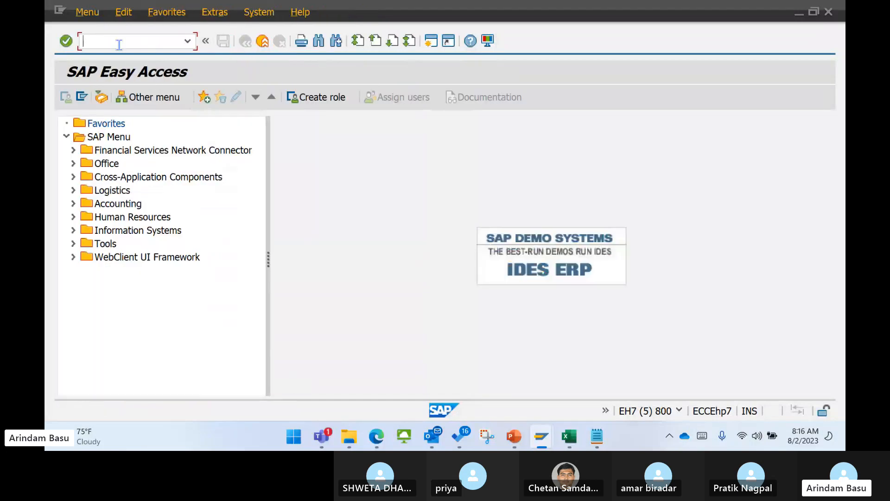
- Run transaction VOV7, position the item category list at TAN and open its details
type("VO")
type("V4")
key("Return")
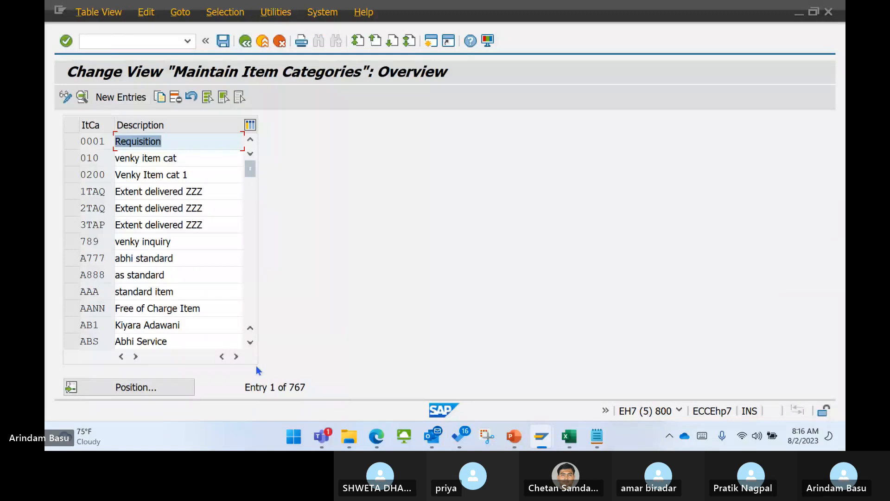
left_click(151, 389)
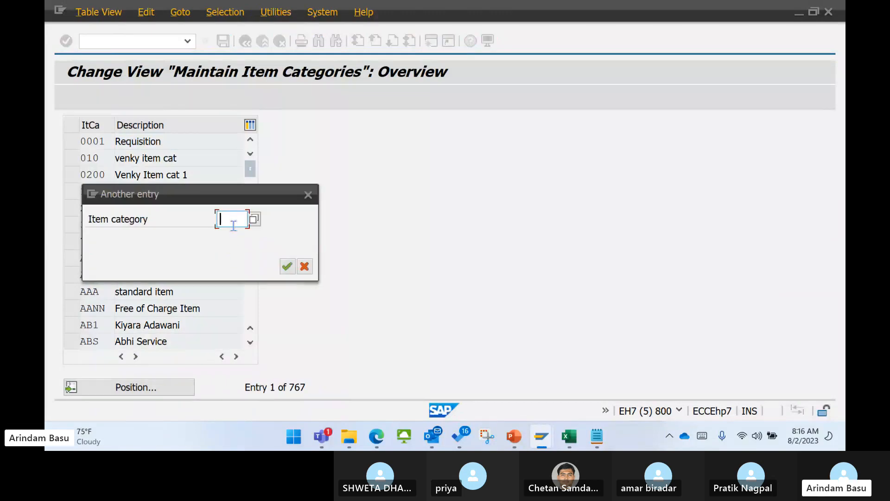
type("TAN")
key("Return")
left_click(74, 145)
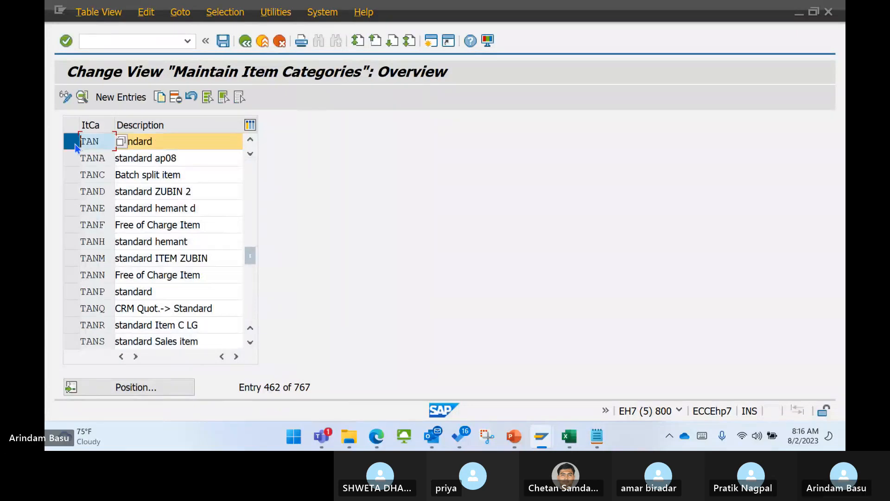
left_click(82, 97)
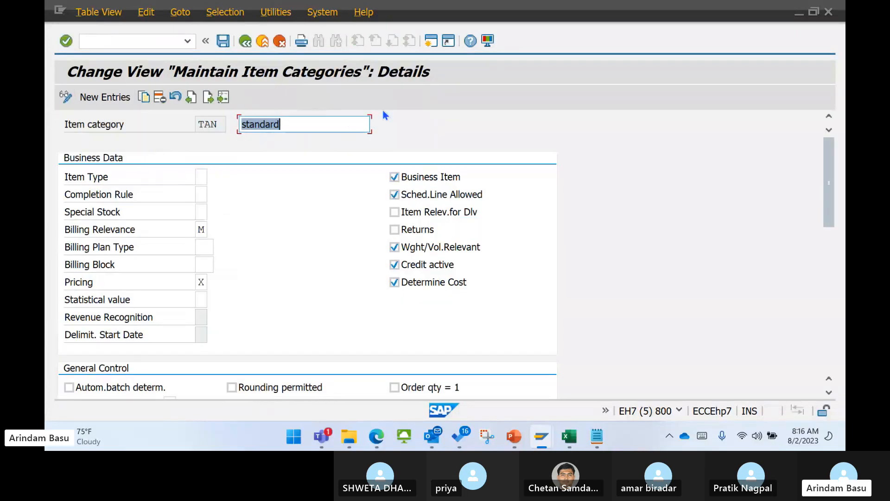
- Open another SAP session and run VOV7 there, accepting display mode for the locked data
left_click(436, 42)
left_click(436, 38)
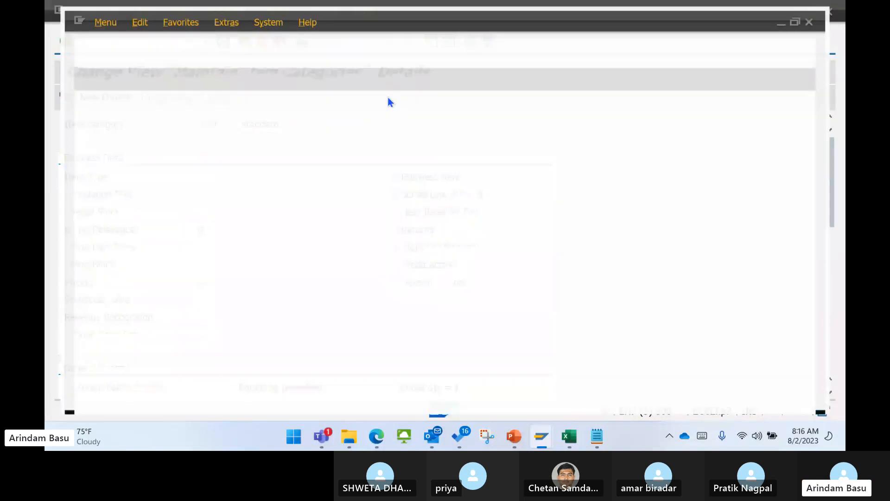
type("VOV7")
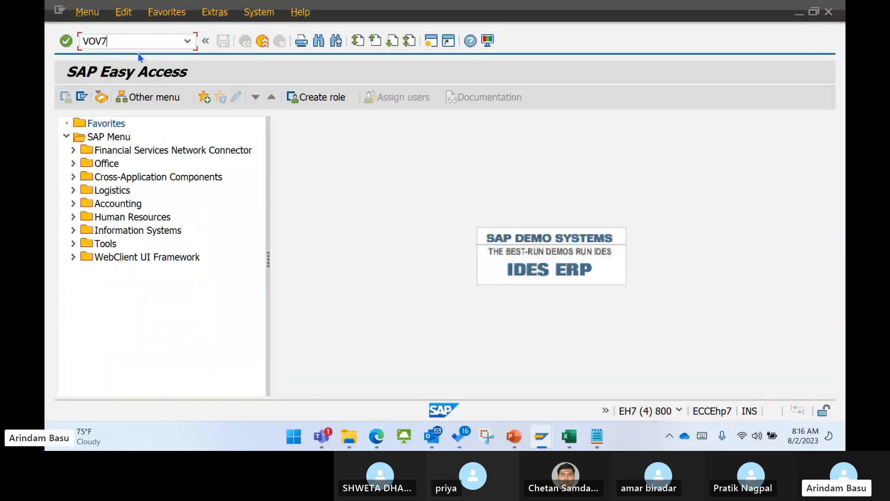
key("Return")
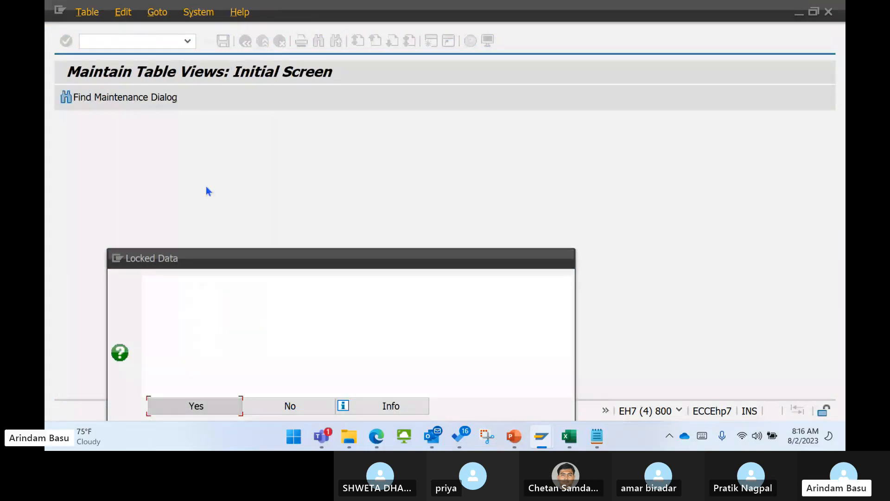
key("Return")
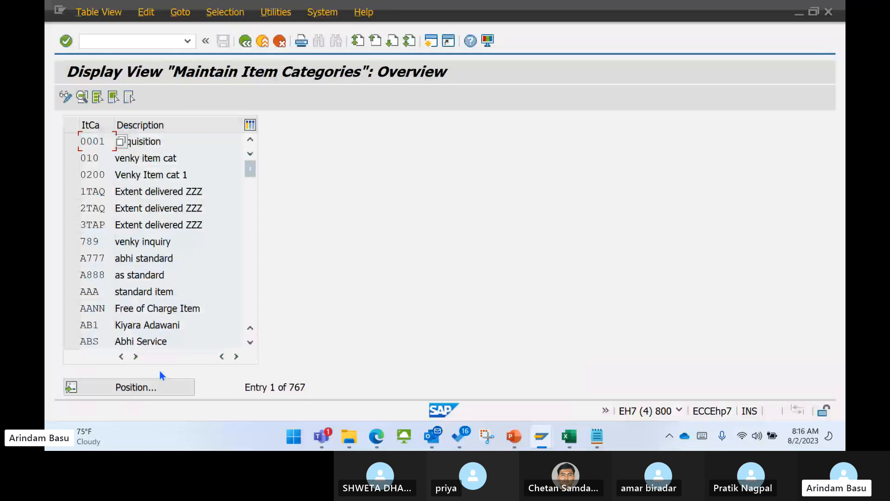
- Find item category KBN, Consignment Fill-up, in the list and open its details
left_click_drag(250, 169, 250, 220)
left_click(72, 142)
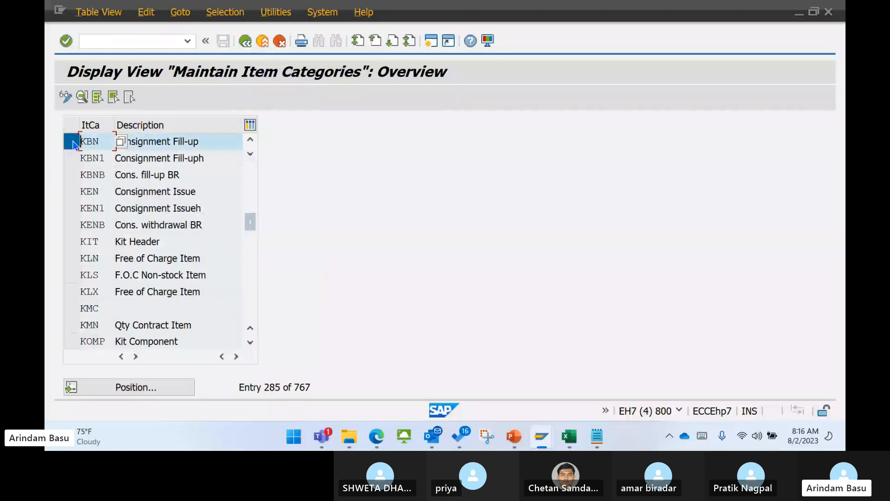
left_click(82, 97)
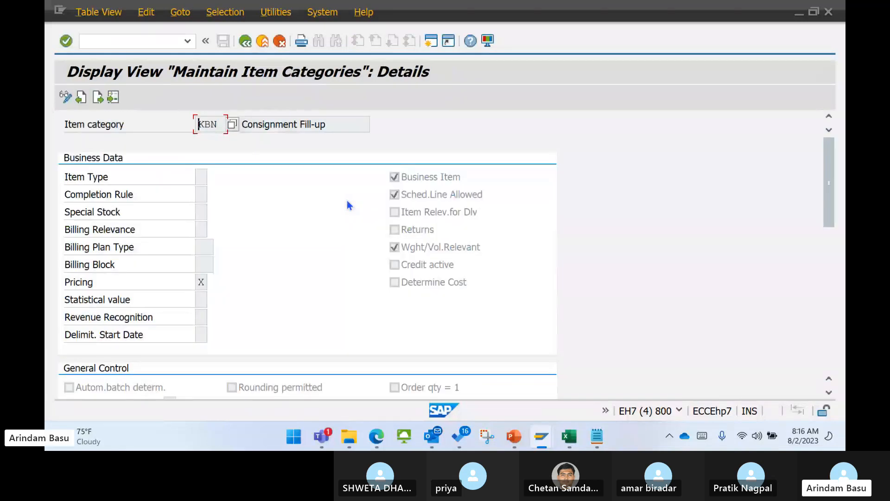
- Snap the KBN and TAN item category detail windows side by side
key("super+Right")
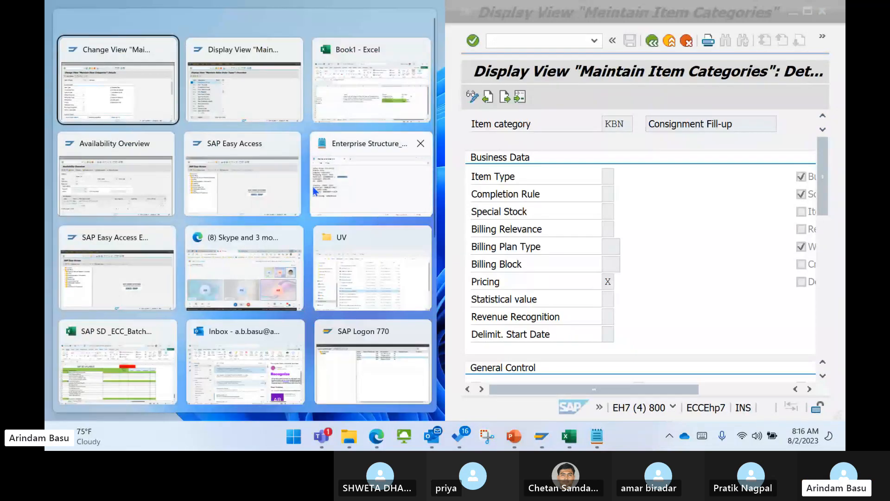
left_click(119, 84)
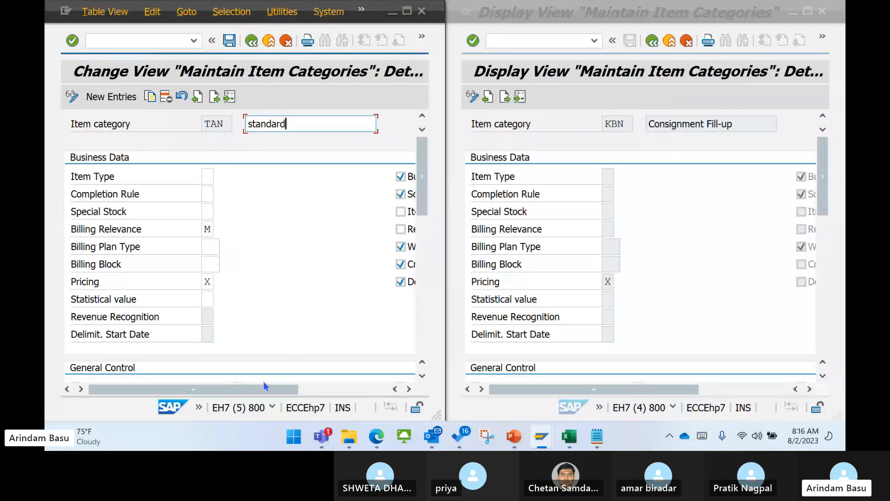
mouse_move(245, 391)
left_mouse_down()
mouse_move(257, 393)
mouse_move(245, 393)
left_mouse_up()
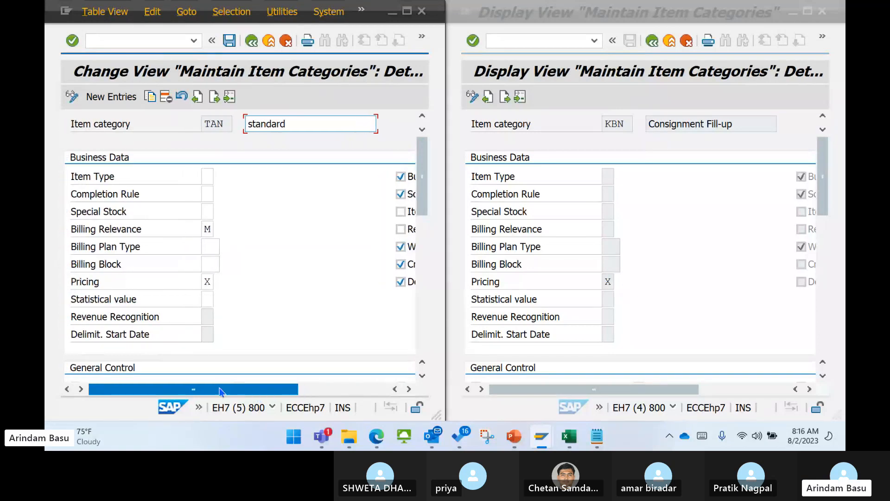
- Compare Billing Relevance in KBN and TAN, and examine the description of value M in TAN's list of possible entries
left_click(604, 230)
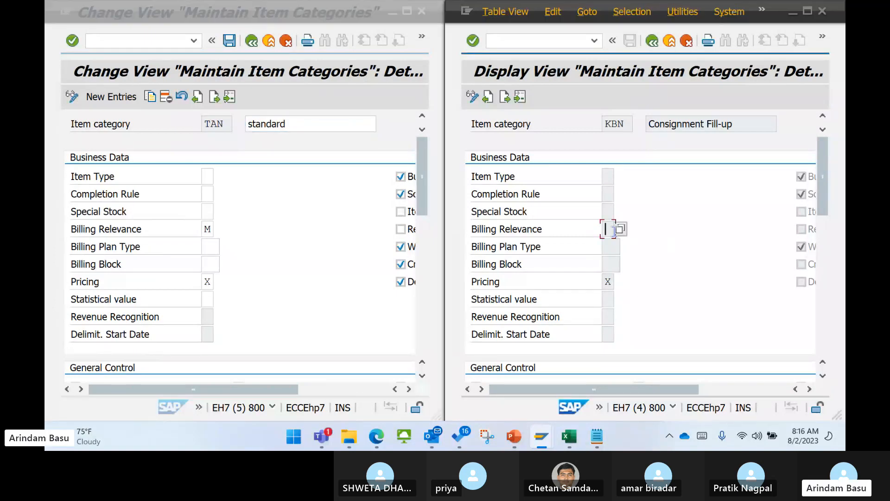
left_click(210, 229)
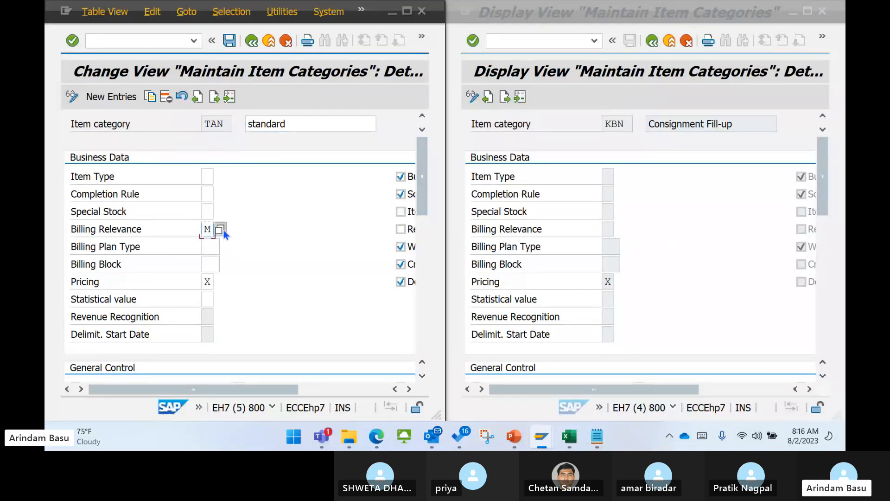
left_click(222, 230)
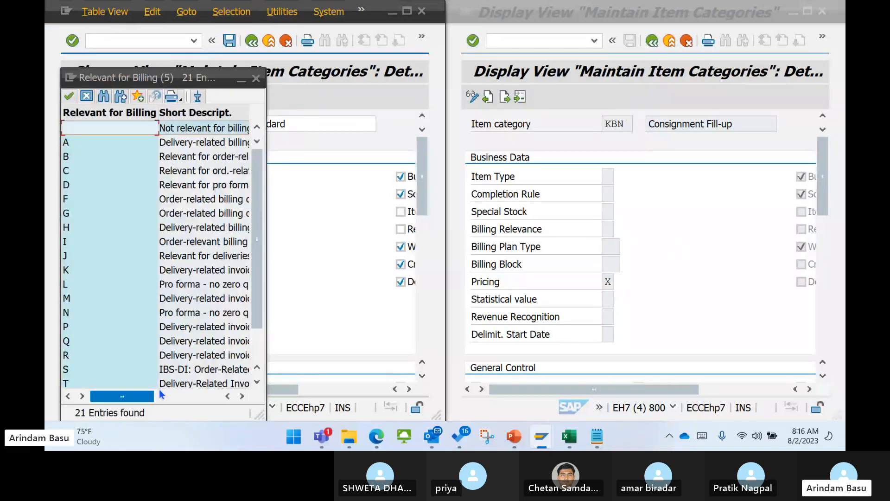
left_click_drag(130, 398, 205, 397)
left_click(206, 304)
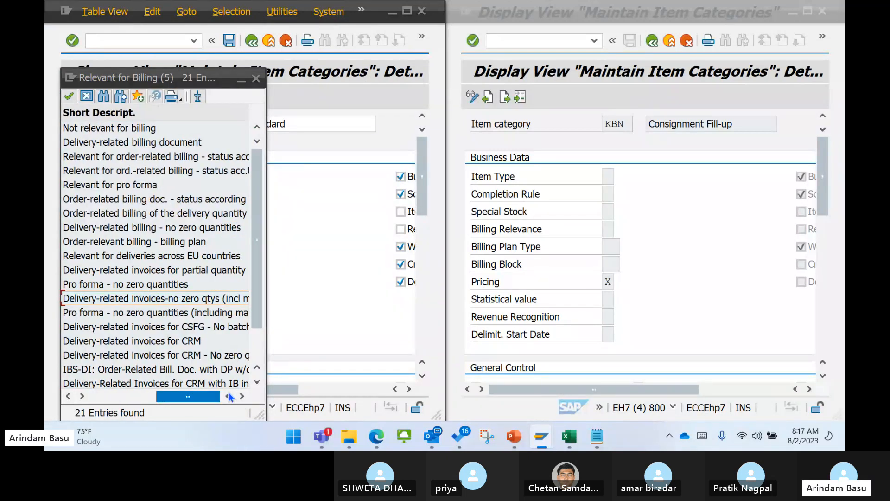
left_click_drag(197, 397, 132, 397)
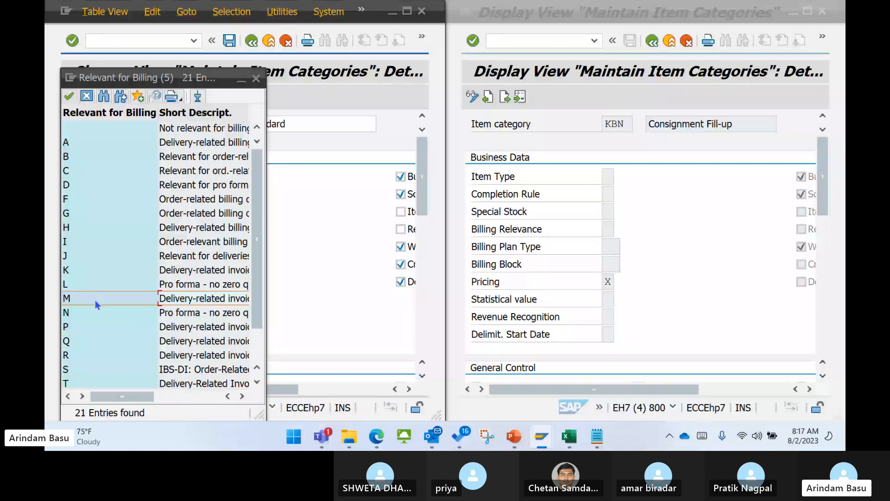
- Close TAN's list of Billing Relevance values and examine the description of KBN's blank value in its list of possible entries
key("Return")
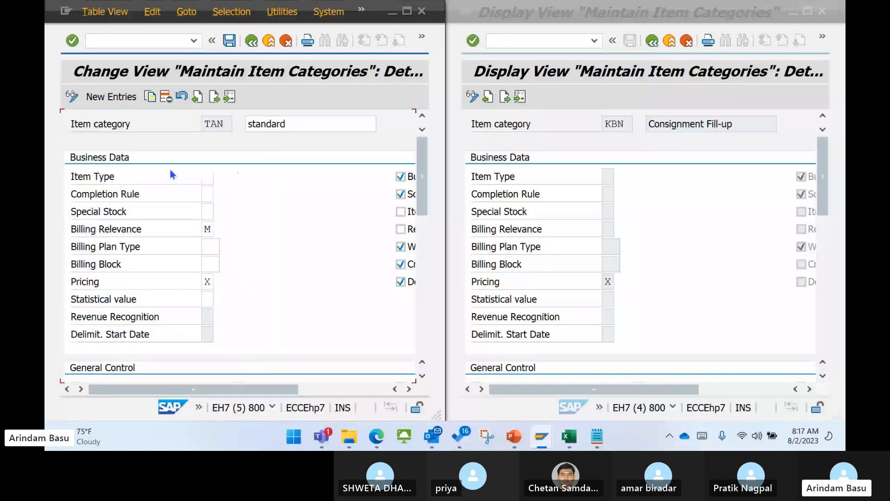
double_click(207, 229)
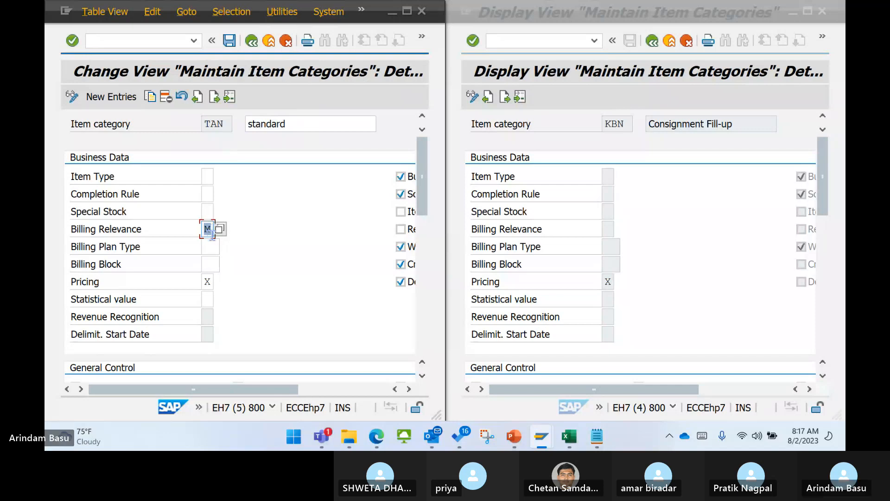
left_click(608, 229)
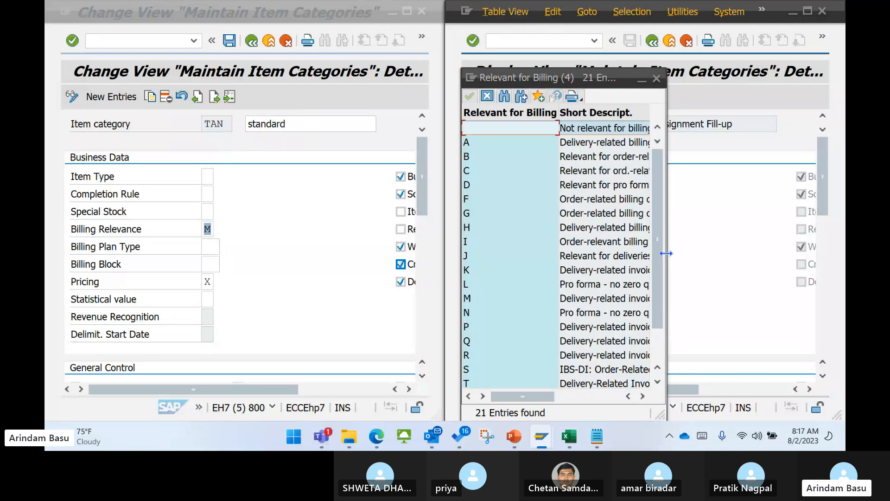
left_click_drag(666, 257, 813, 255)
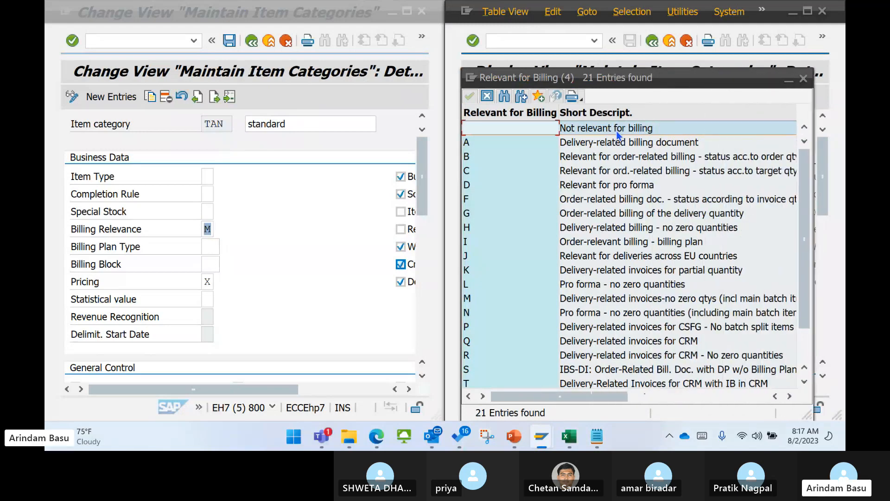
left_click(804, 79)
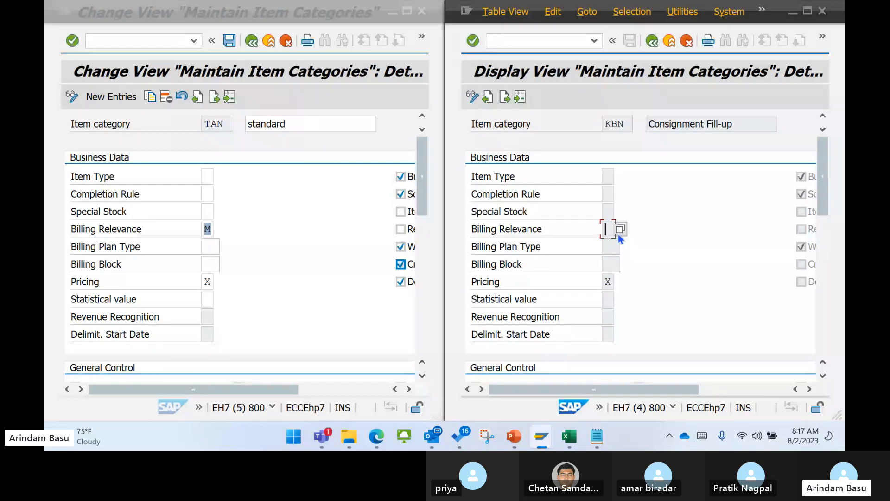
left_click(620, 229)
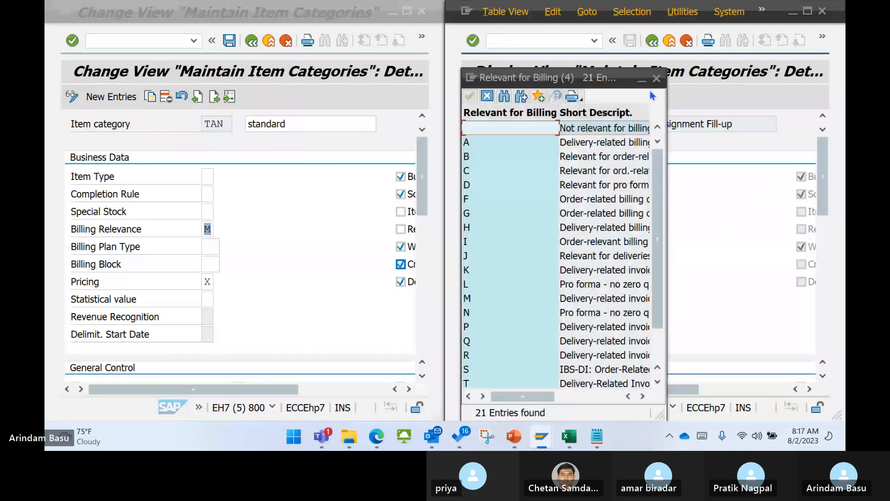
left_click(656, 79)
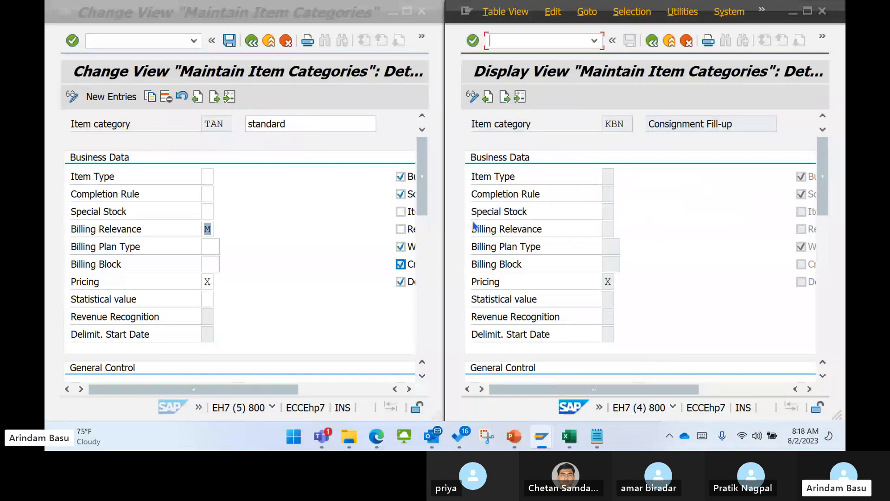
- Look over the remaining TAN and KBN settings and leave VOV7 in both sessions, returning to SAP Easy Access
left_click_drag(421, 184, 428, 327)
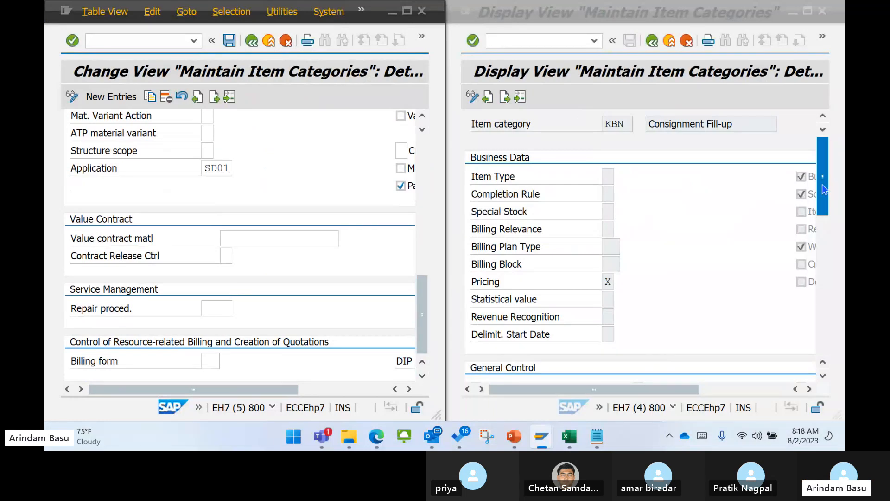
left_click_drag(823, 186, 825, 287)
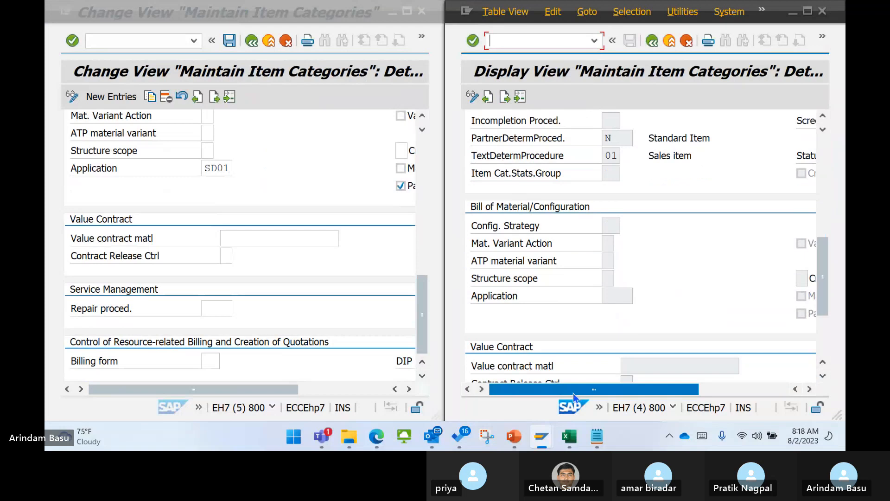
left_click_drag(422, 308, 423, 151)
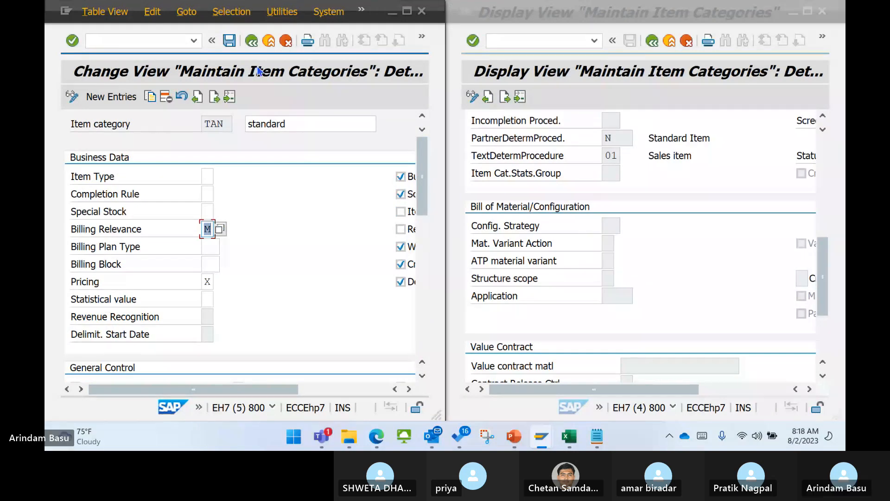
left_click(251, 41)
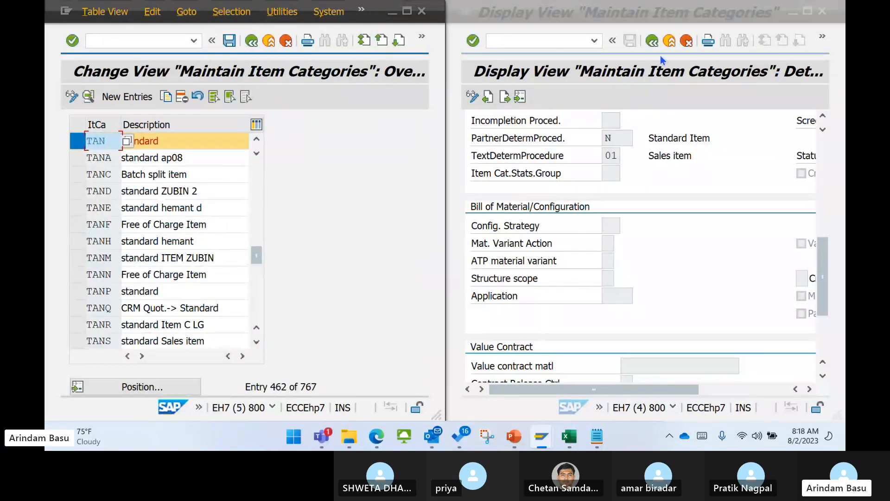
left_click(653, 41)
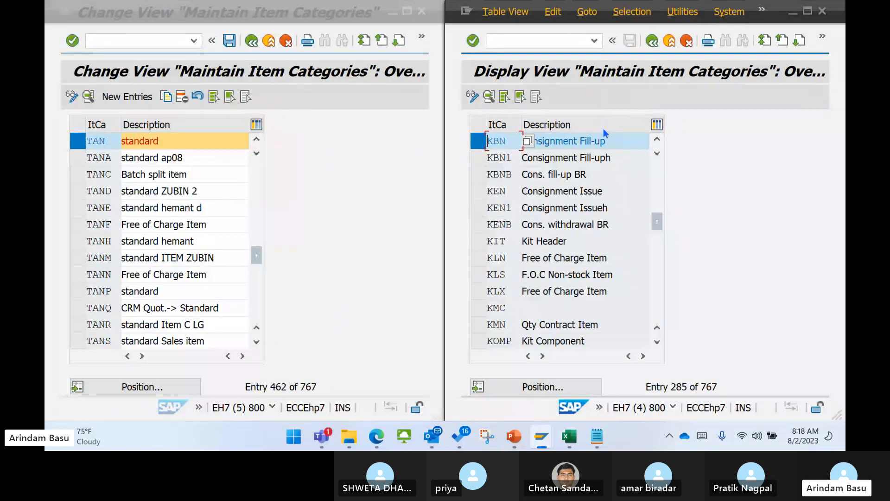
left_click(652, 41)
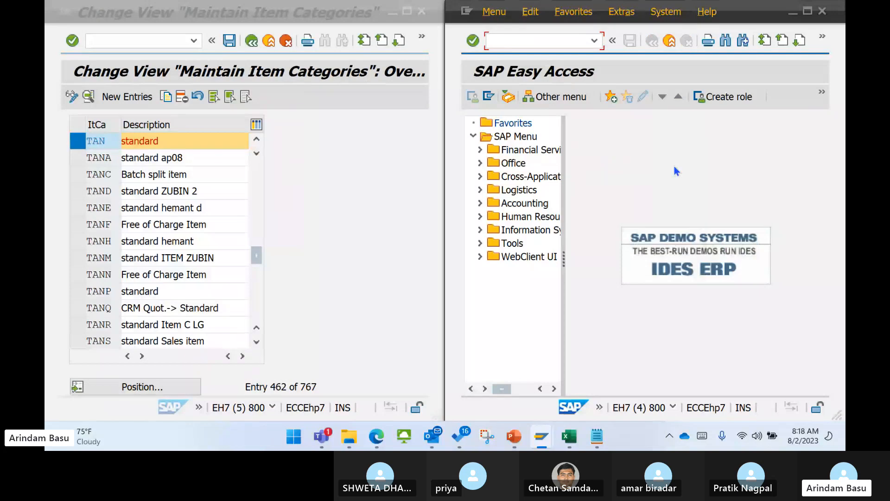
left_click(253, 41)
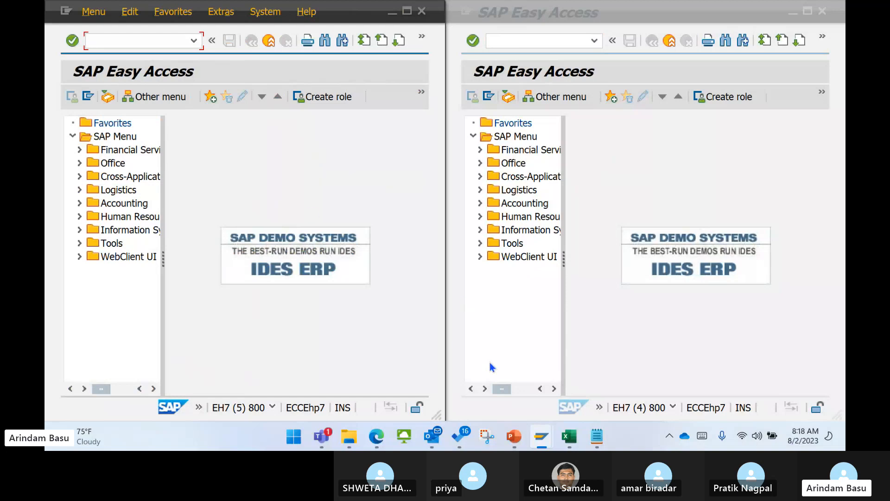
- Switch to the Book1 workbook in Excel and show the consignment process table on Sheet2
mouse_move(568, 438)
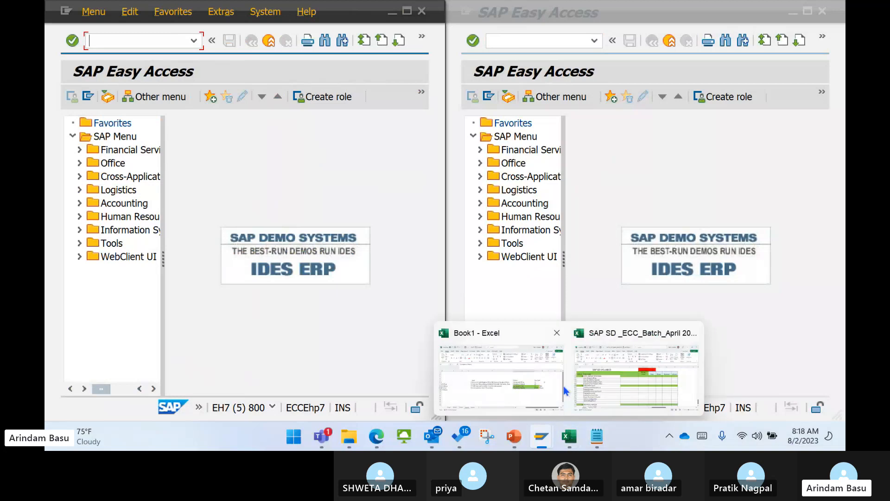
left_click(525, 393)
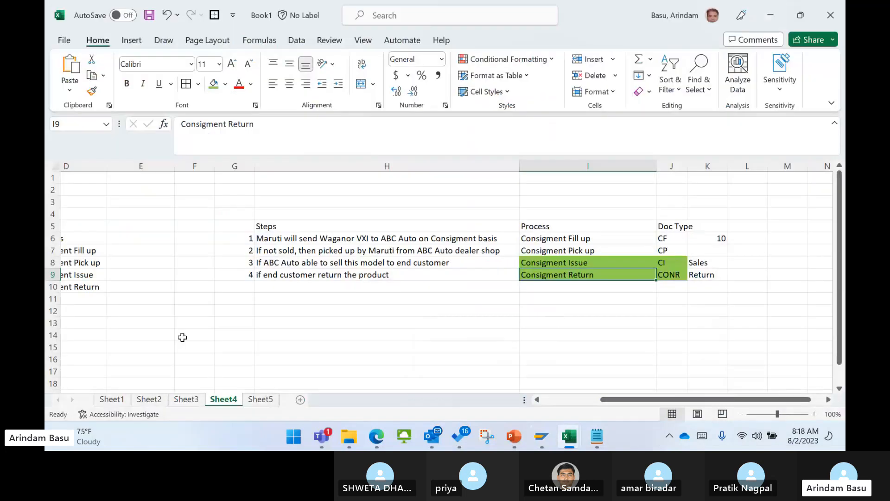
left_click(187, 399)
left_click(149, 400)
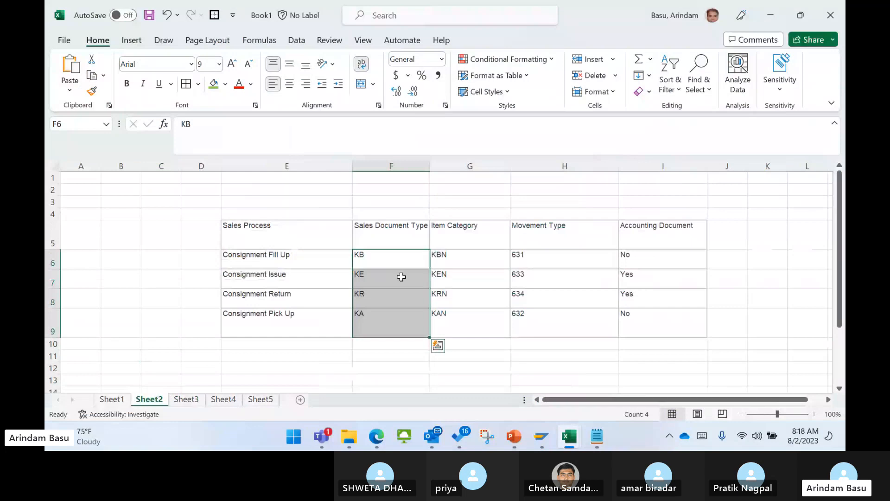
- Examine which item category belongs to each consignment process and sales document type in the table
left_click(434, 275)
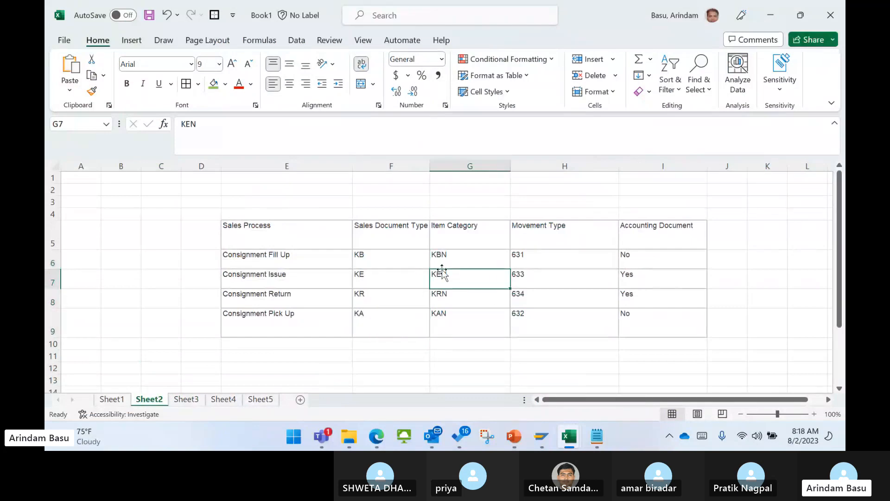
left_click(381, 261)
left_click(270, 266)
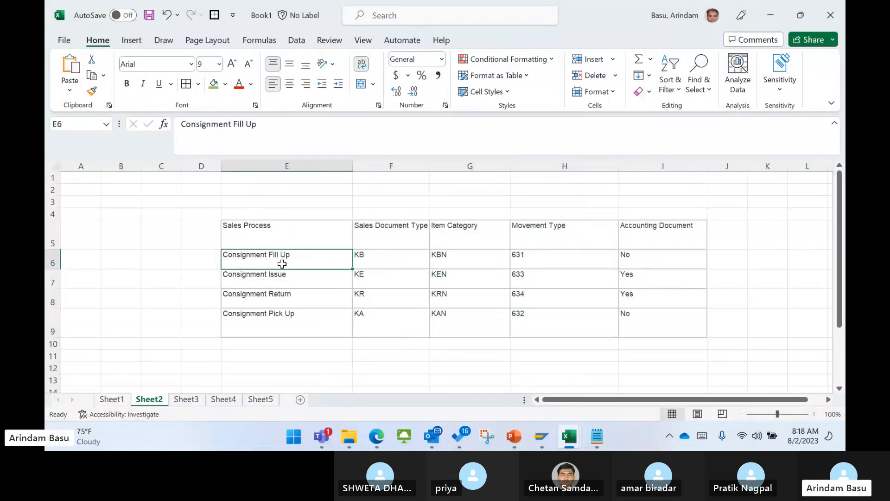
left_click(406, 261)
left_click(463, 261)
left_click(384, 284)
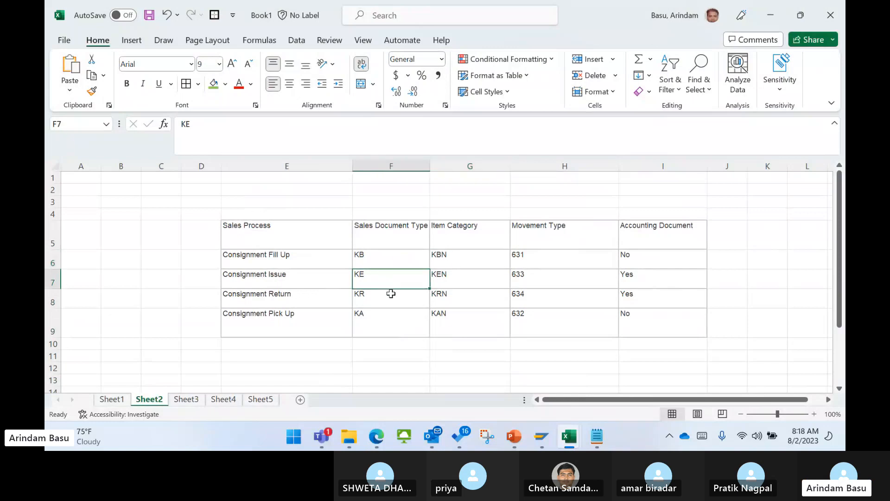
left_click(457, 282)
left_click(383, 281)
left_click(449, 280)
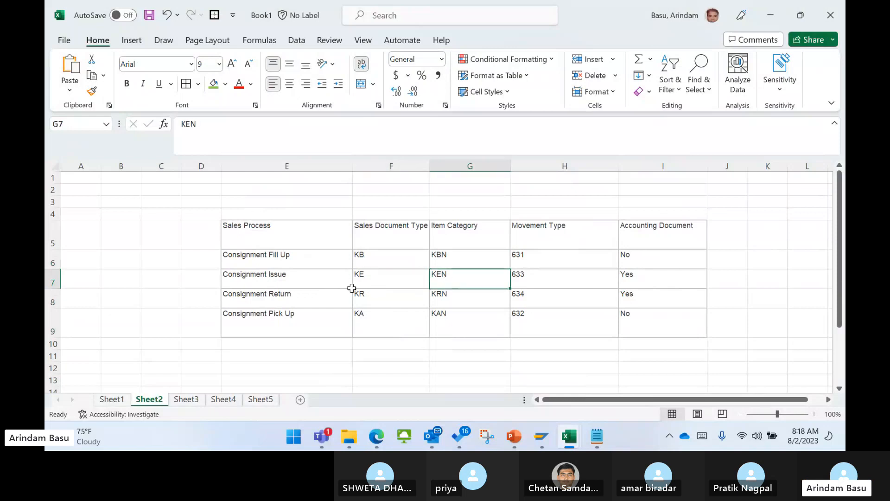
left_click(371, 304)
left_click(450, 301)
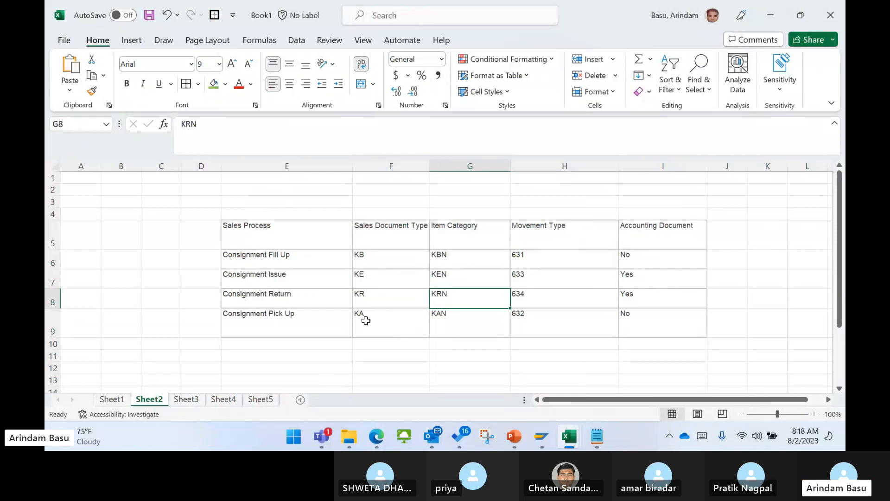
left_click(371, 301)
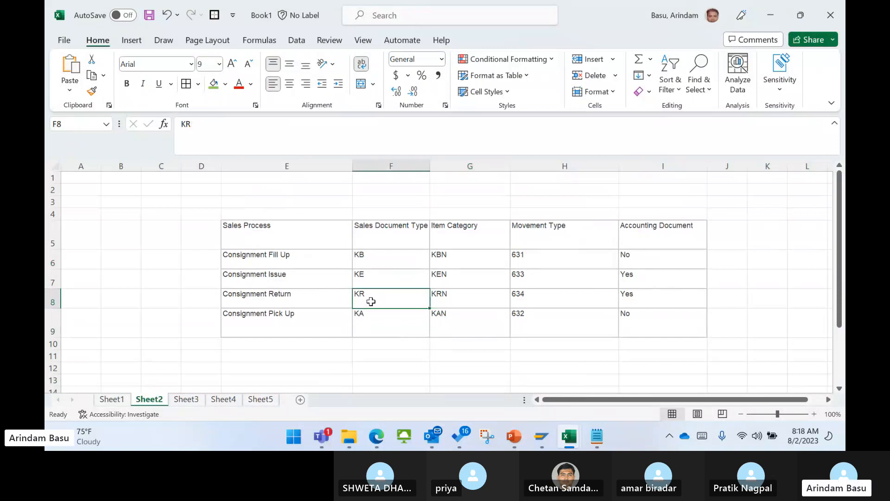
left_click(456, 301)
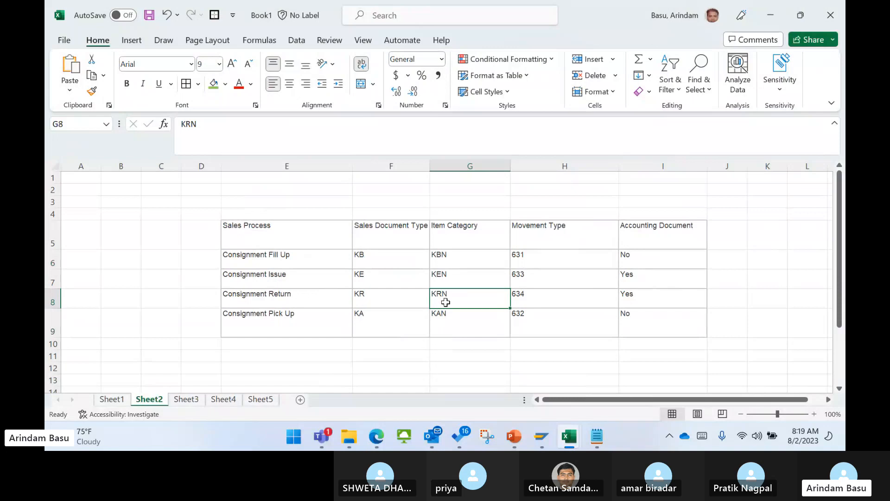
left_click_drag(446, 255, 448, 329)
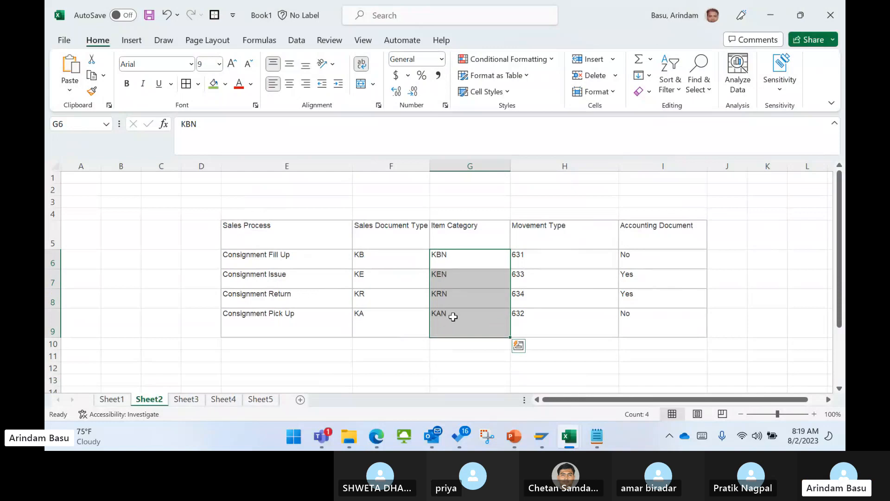
left_click(447, 278)
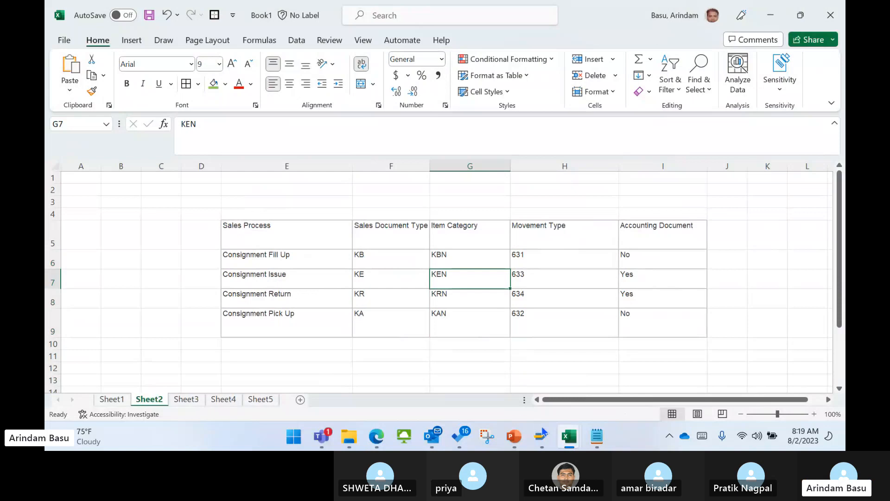
- Switch to the SAP session showing the sales order types, leave that view, and run VOV7
mouse_move(543, 436)
left_click(595, 382)
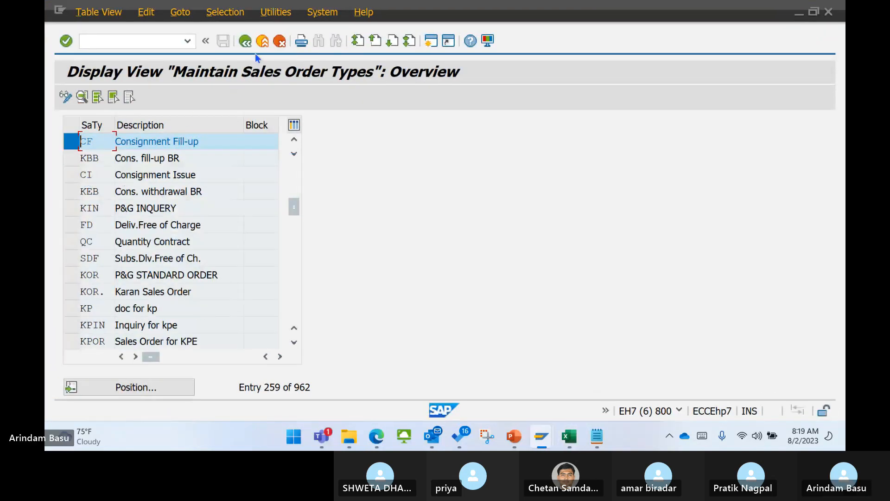
left_click(248, 41)
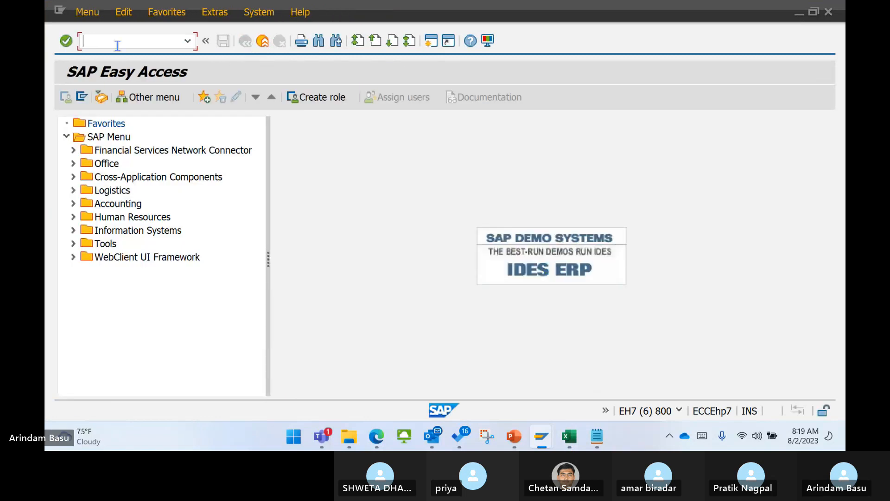
type("VOV4")
key("Return")
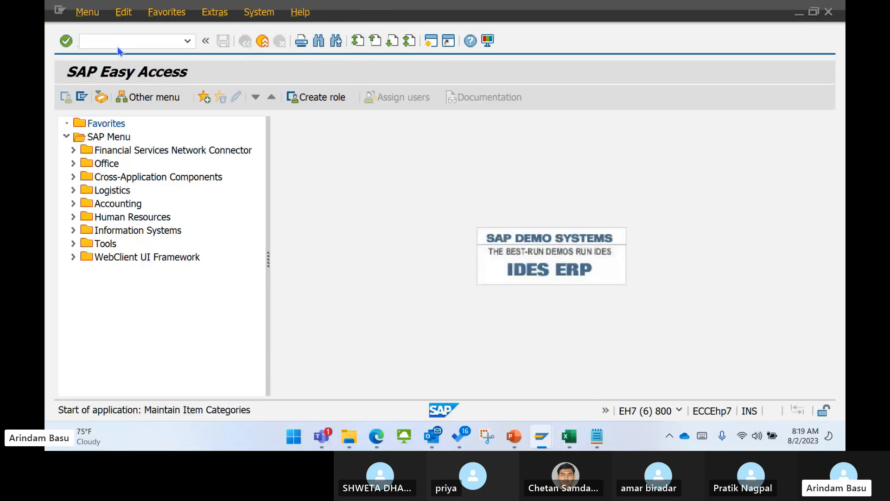
- Check the consignment issue item category in the Book1 workbook in Excel, position the SAP item category list on KEN, and open its details
left_click(144, 391)
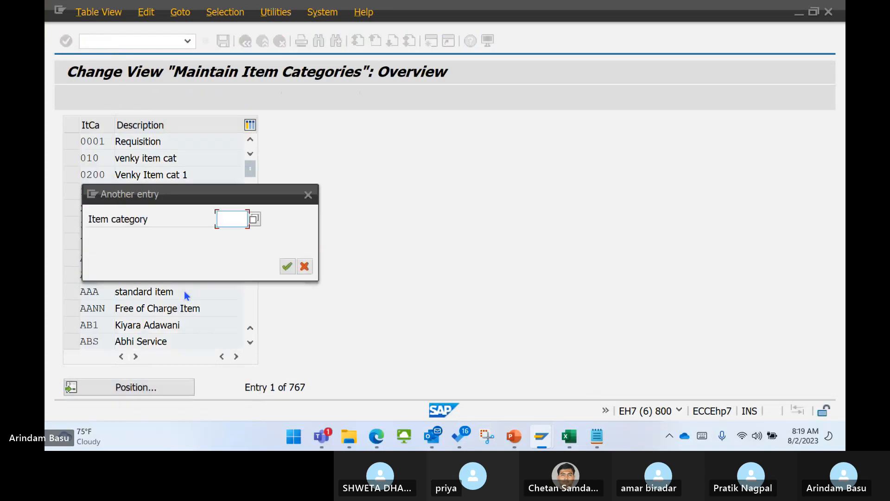
mouse_move(574, 433)
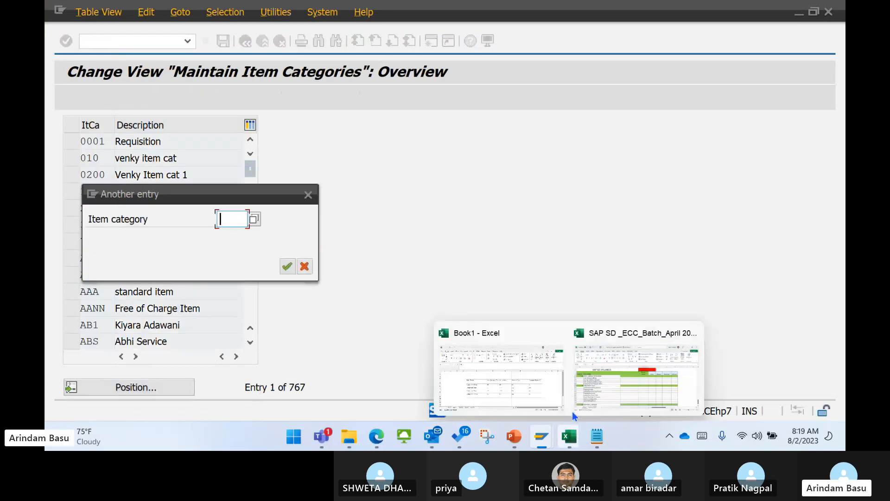
left_click(555, 393)
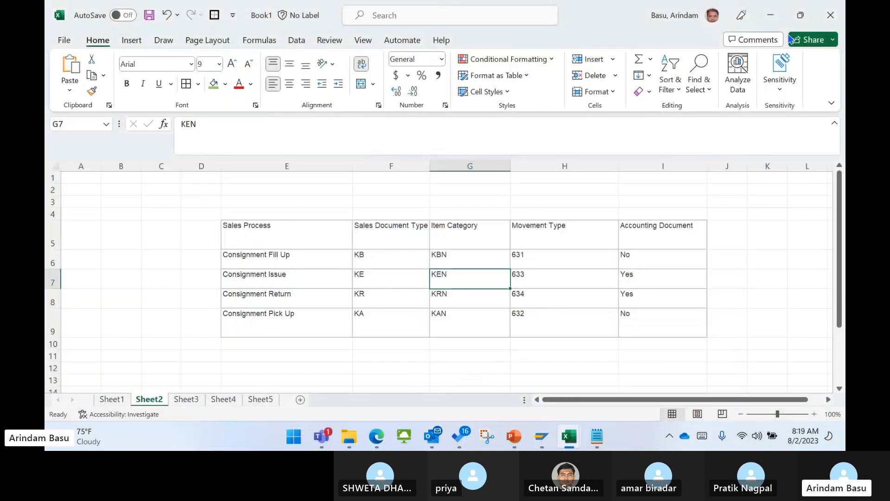
left_click(771, 15)
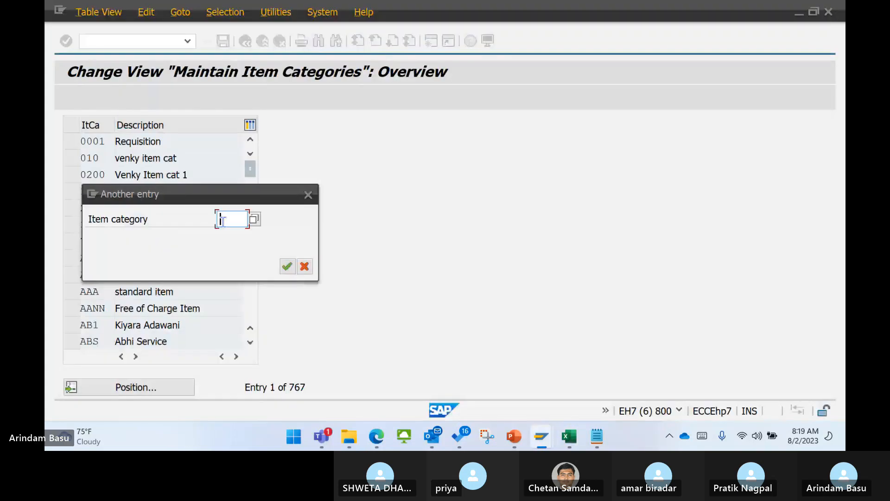
type("KB")
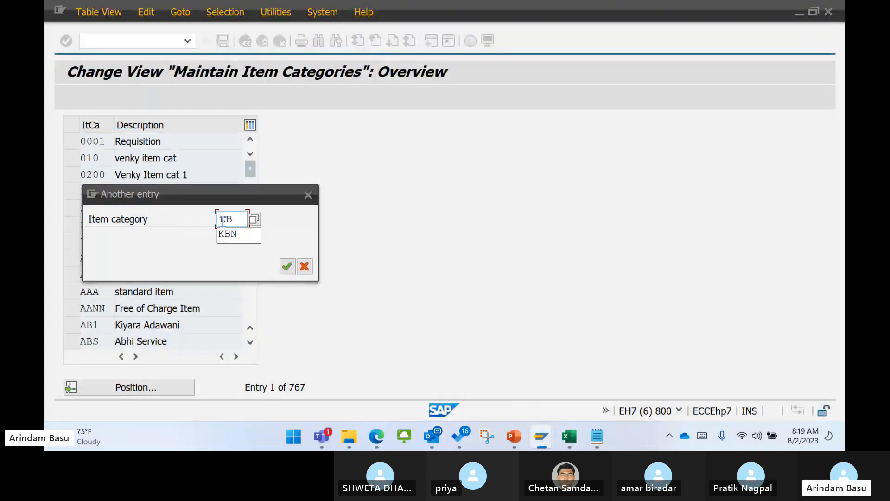
mouse_move(569, 436)
left_click(542, 399)
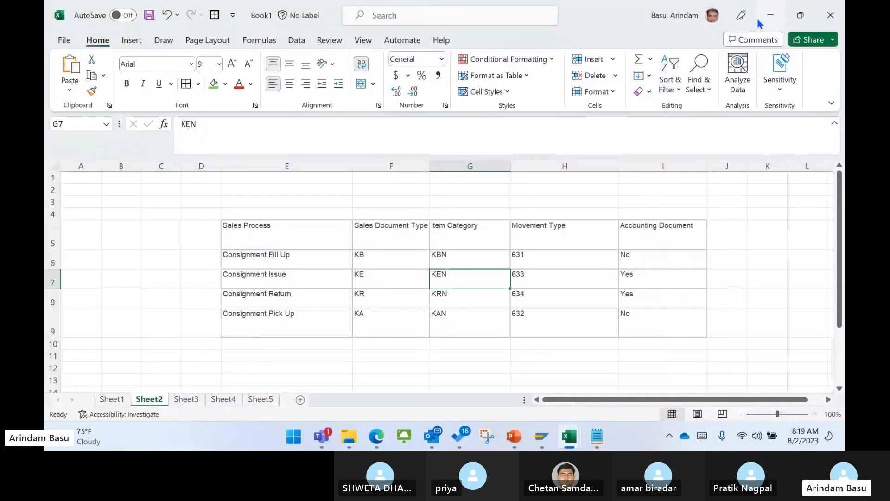
left_click(770, 15)
key("BackSpace")
type("EN")
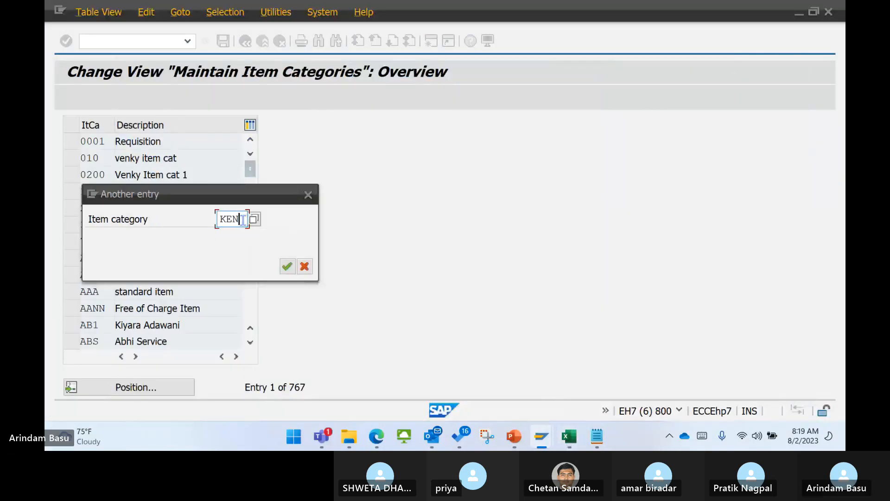
key("Return")
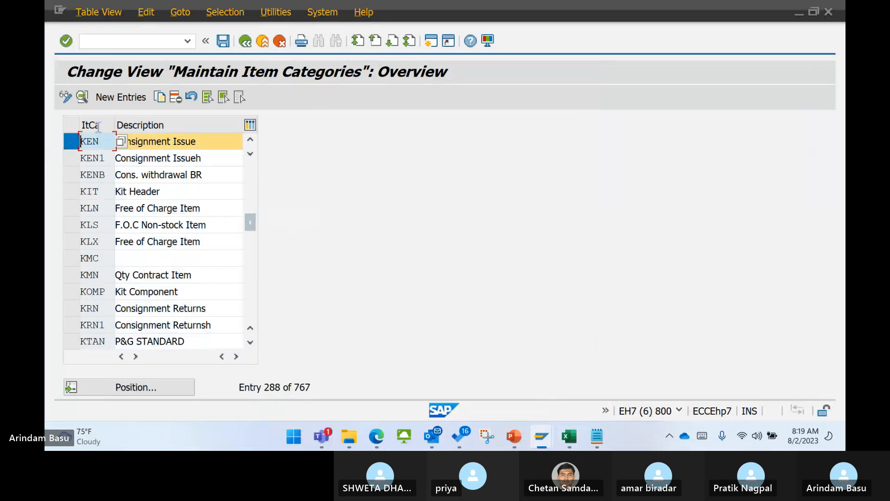
left_click(82, 97)
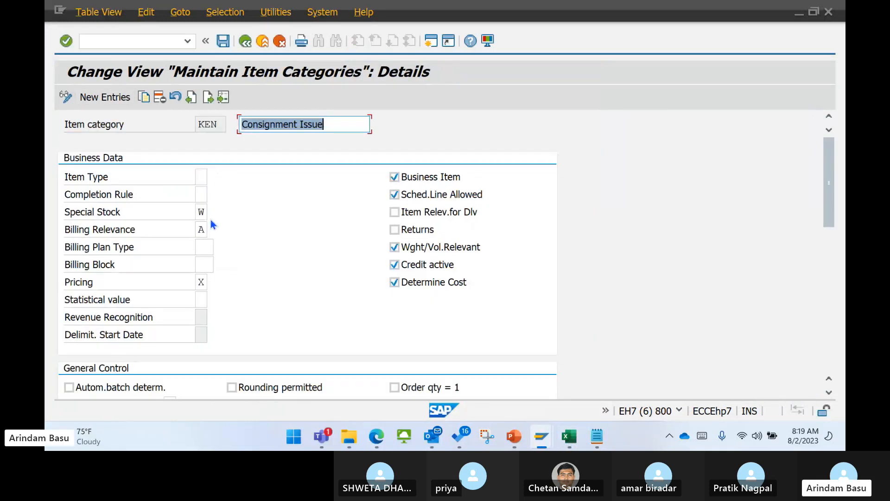
- View the possible entries for the Billing Relevance of item category KEN and close the list without changing the value
left_click(202, 229)
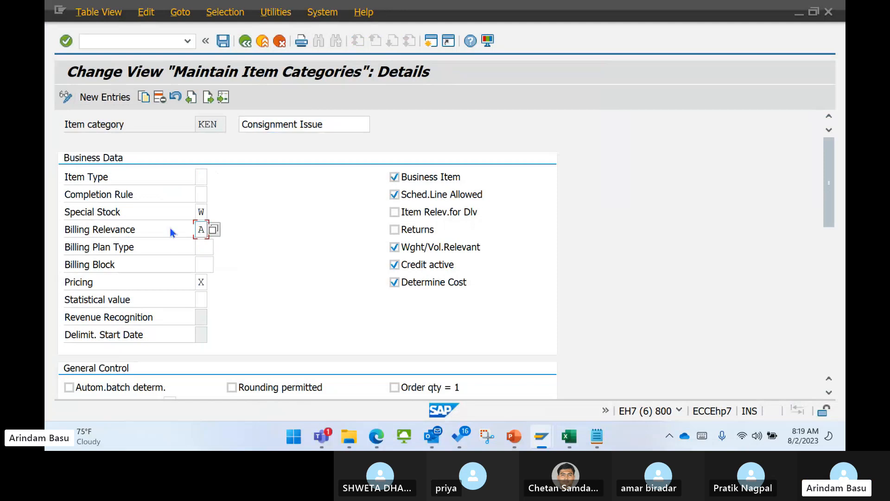
left_click(214, 231)
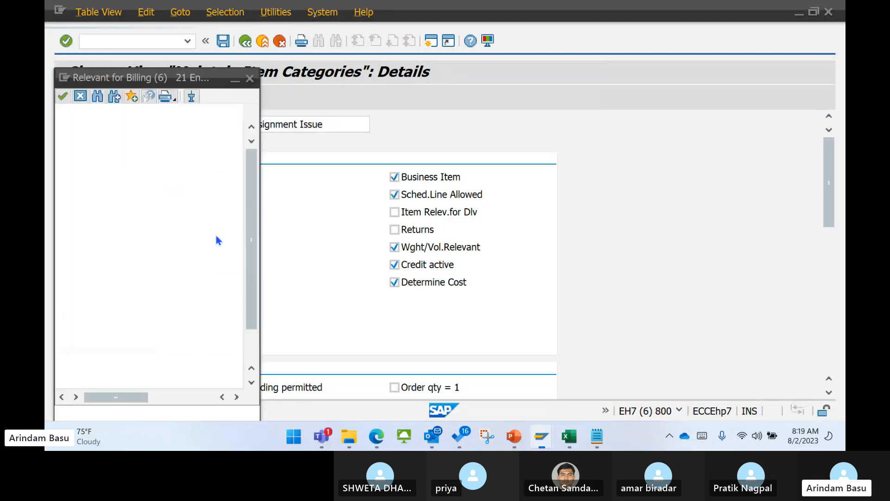
key("Down")
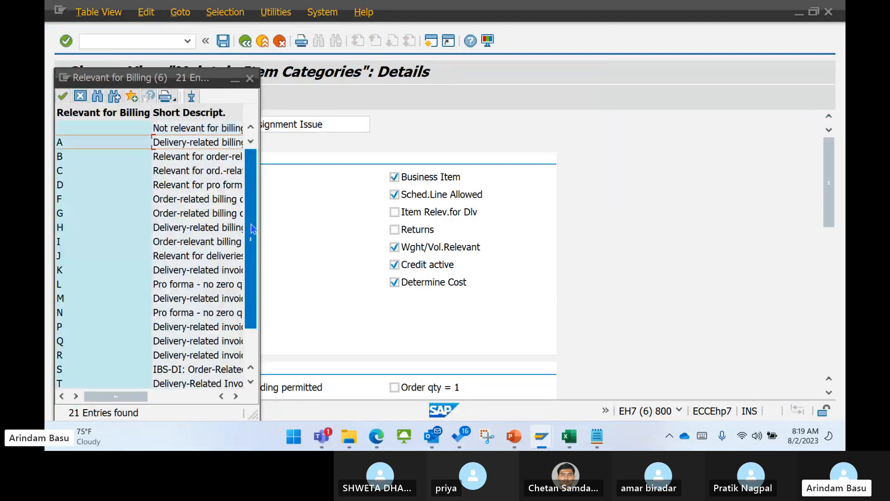
left_click_drag(260, 229, 398, 218)
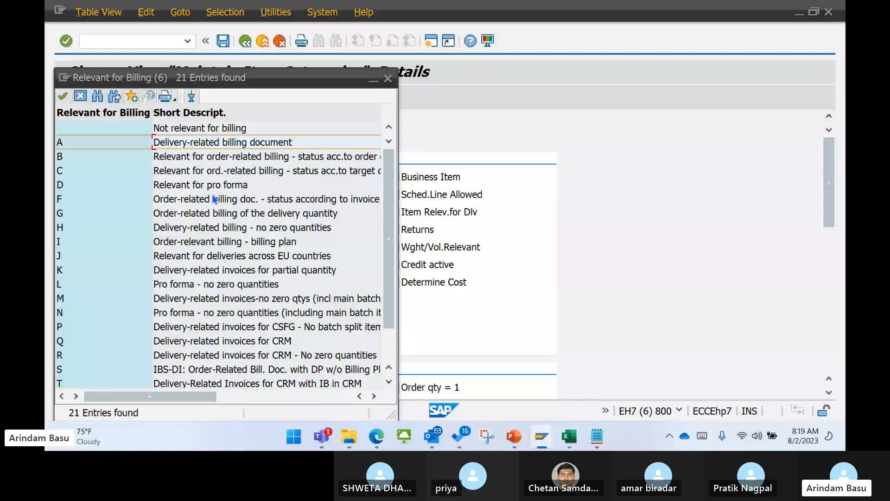
left_click(388, 78)
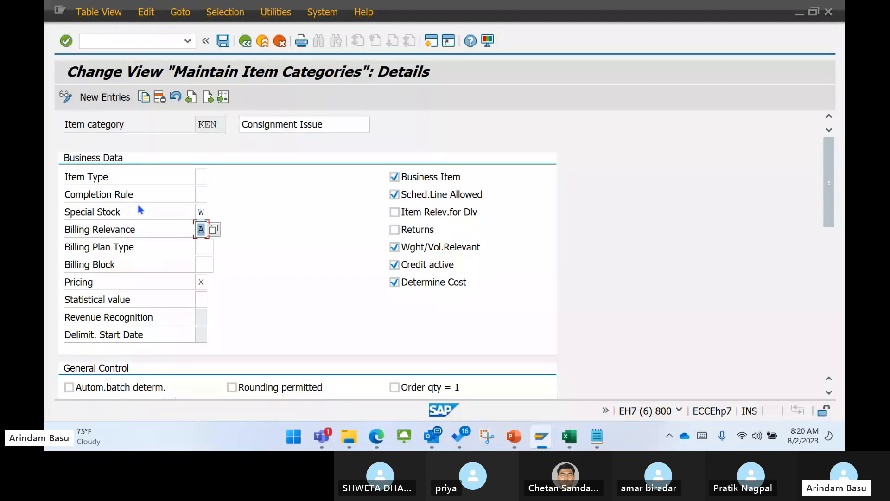
- Show the possible entries for Special Stock, highlight W Consignment (cust.), and move the list clear of the KEN business data
left_click(197, 212)
left_click(214, 213)
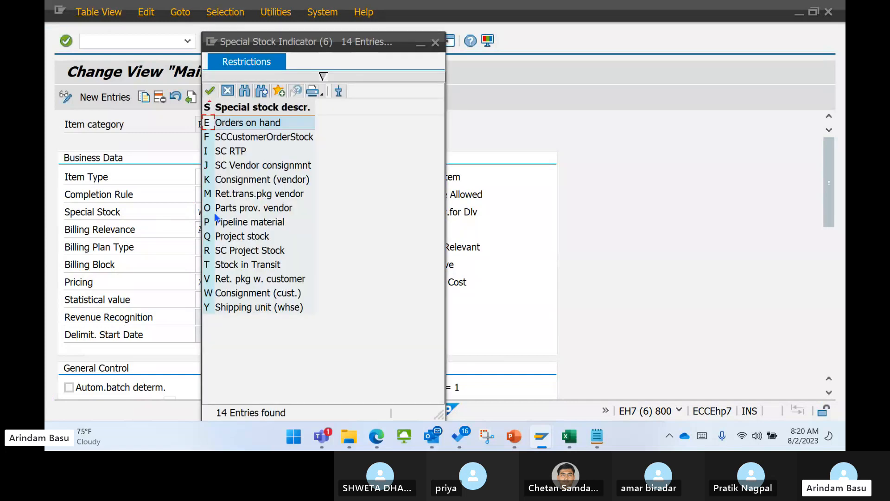
left_click(243, 294)
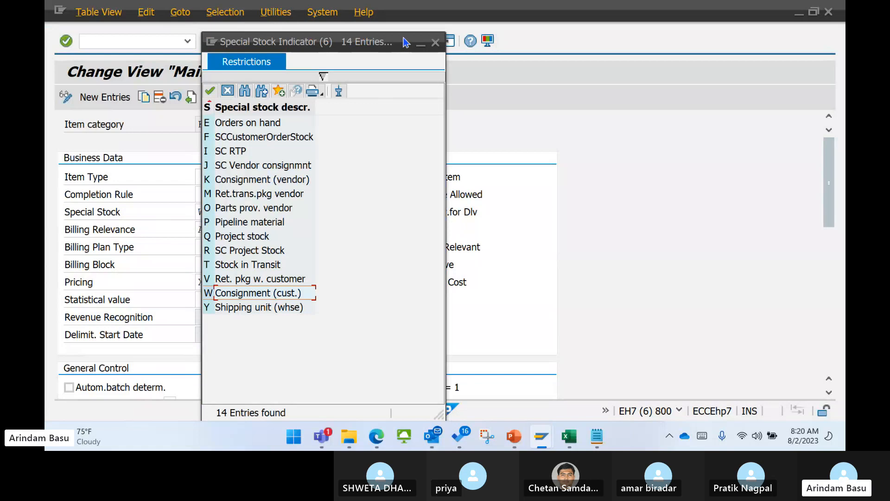
left_click_drag(406, 43, 644, 27)
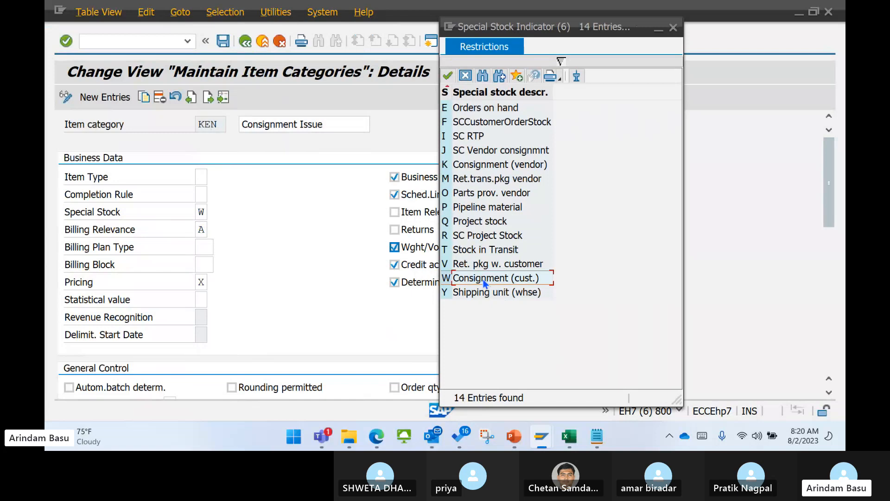
mouse_move(541, 444)
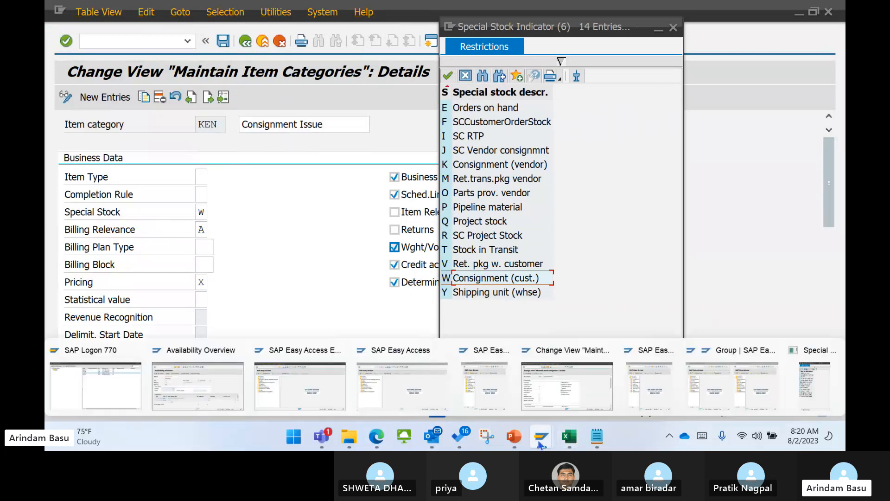
left_click(305, 407)
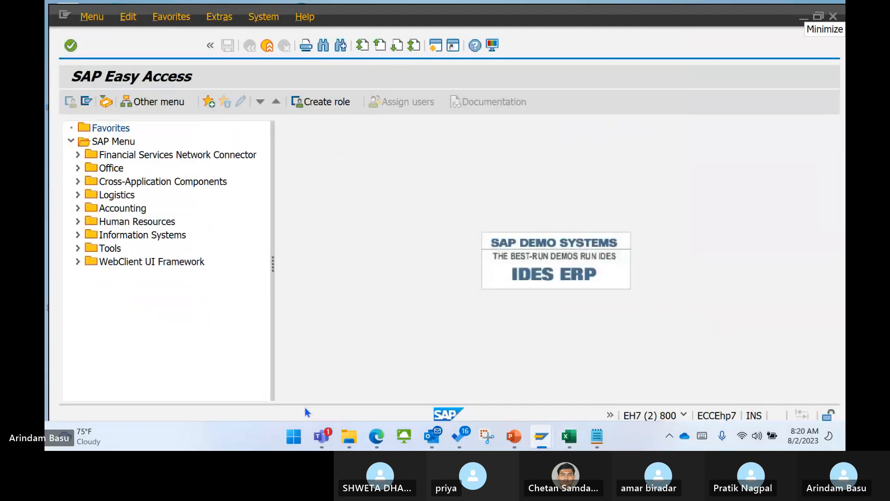
type("MMBE")
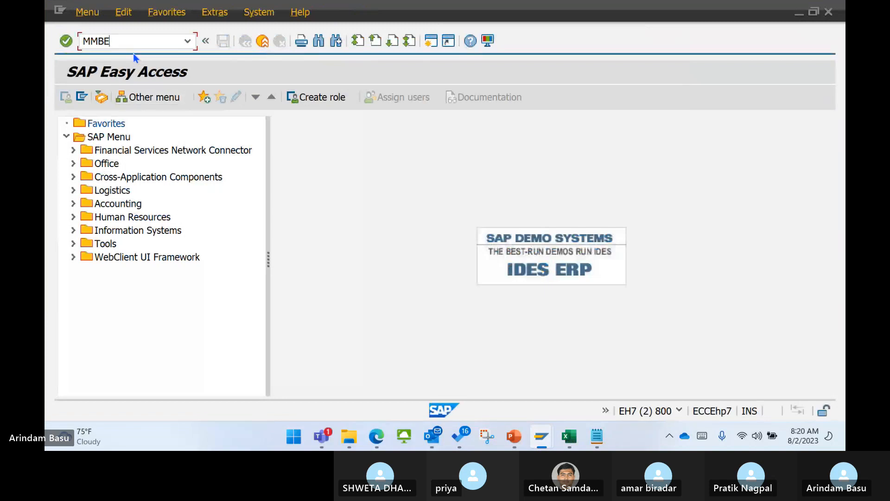
key("Return")
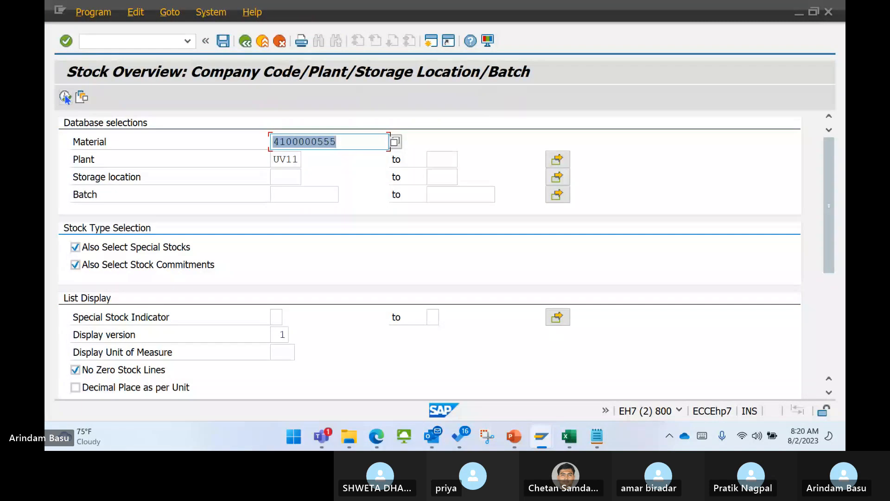
left_click(65, 97)
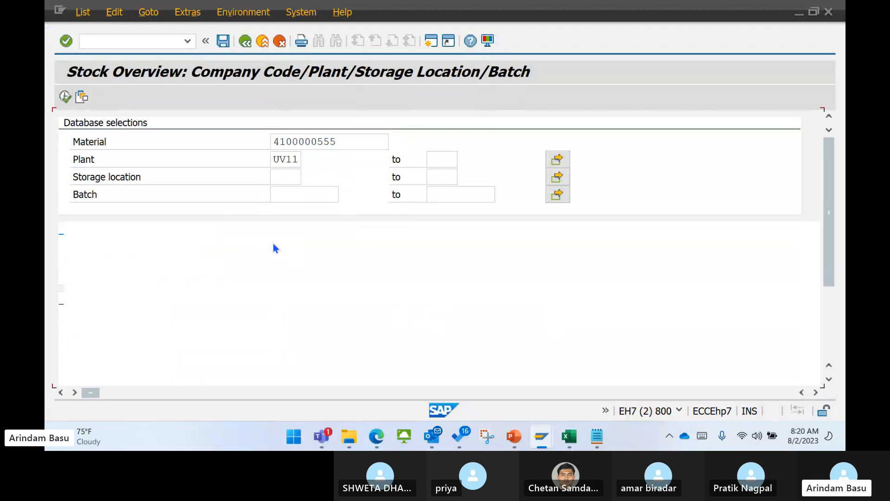
left_click(374, 329)
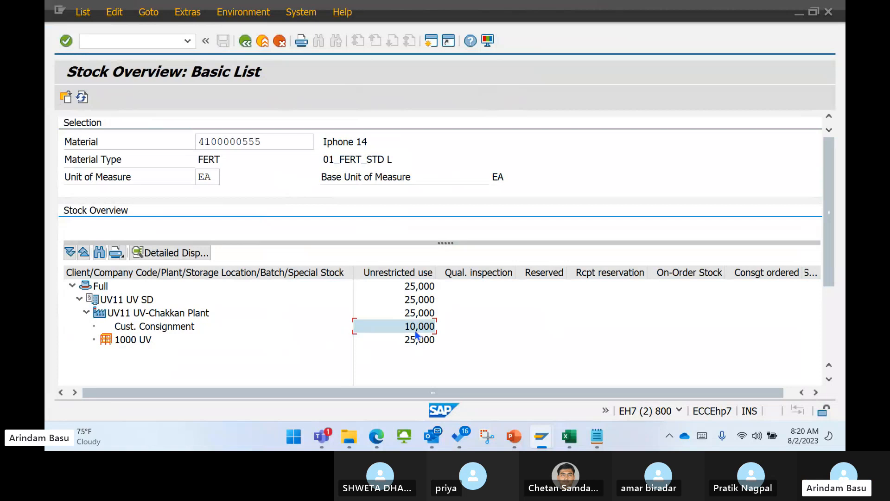
left_click(799, 14)
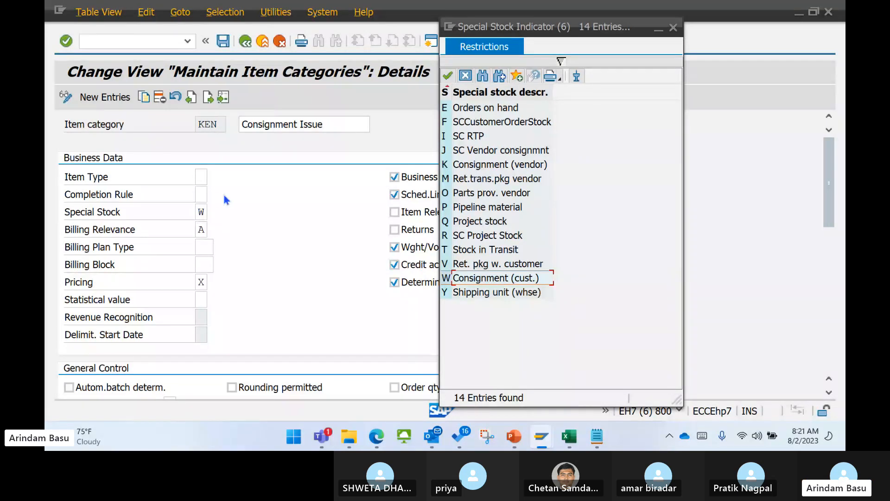
- Close the special stock list and leave the item category maintenance, returning to SAP Easy Access
left_click(673, 28)
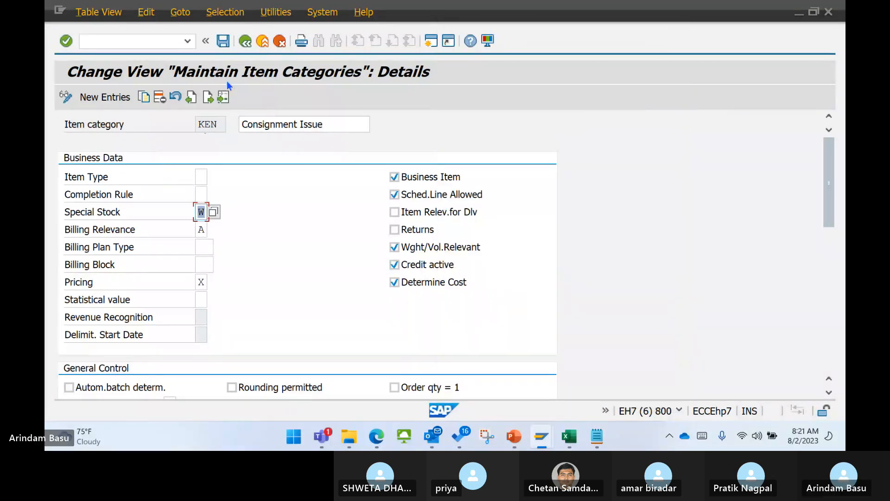
left_click(245, 41)
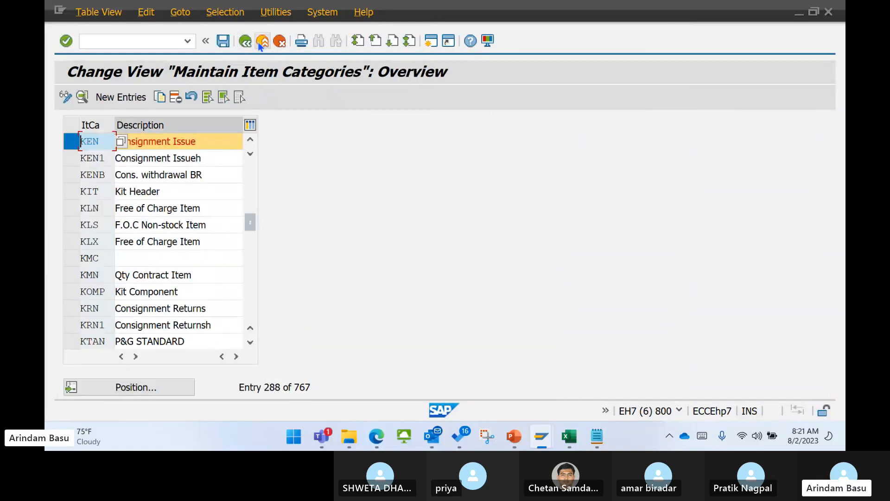
left_click(251, 42)
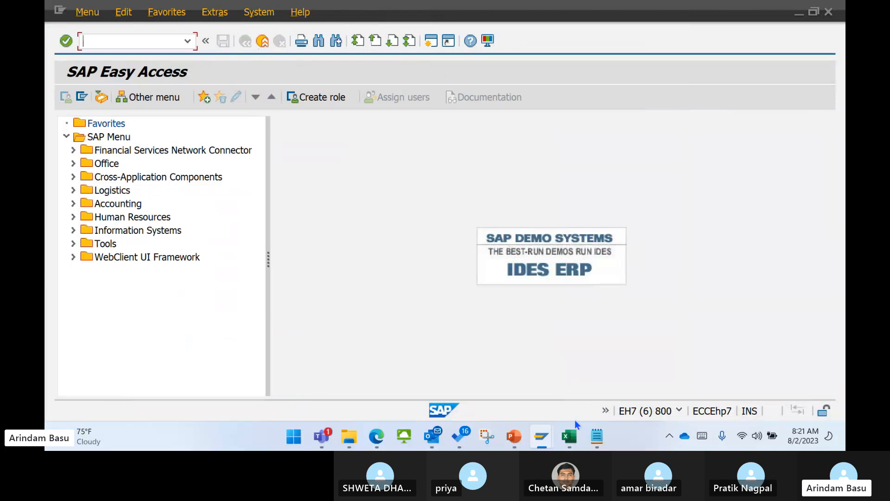
- Switch to the Book1 workbook in Excel and highlight the movement types of all four consignment processes on Sheet2
mouse_move(566, 440)
left_click(520, 376)
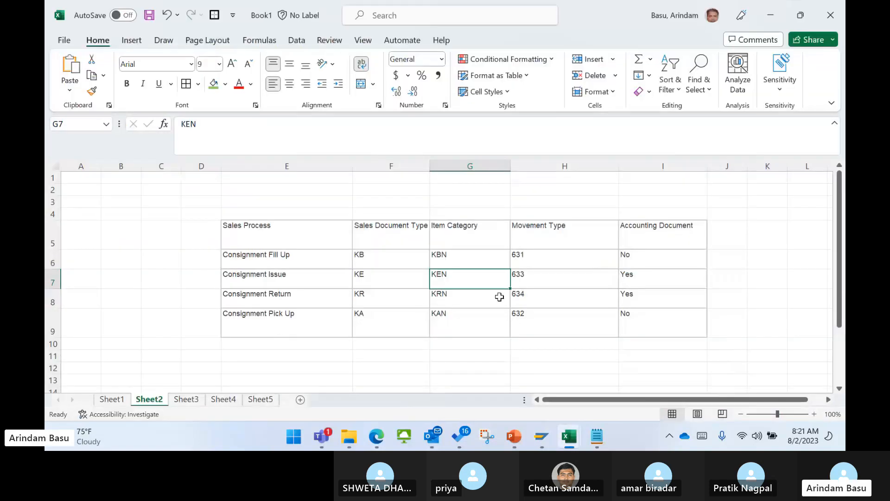
left_click_drag(532, 255, 533, 320)
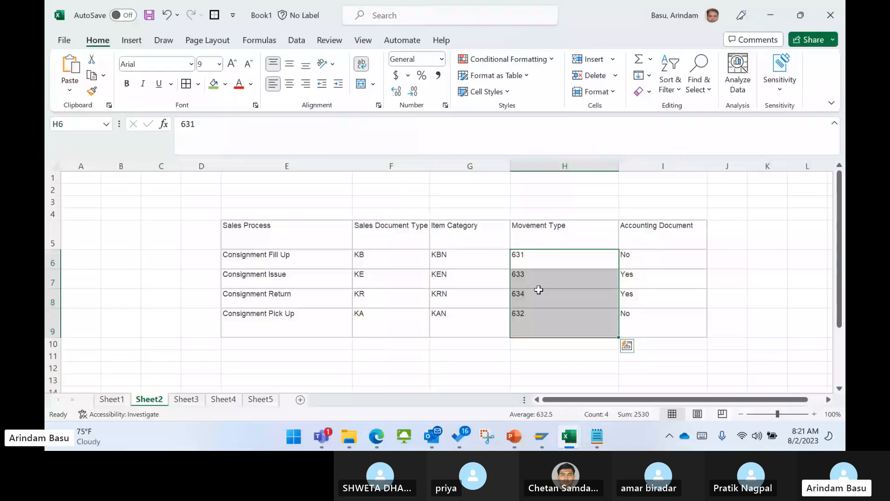
left_click(777, 14)
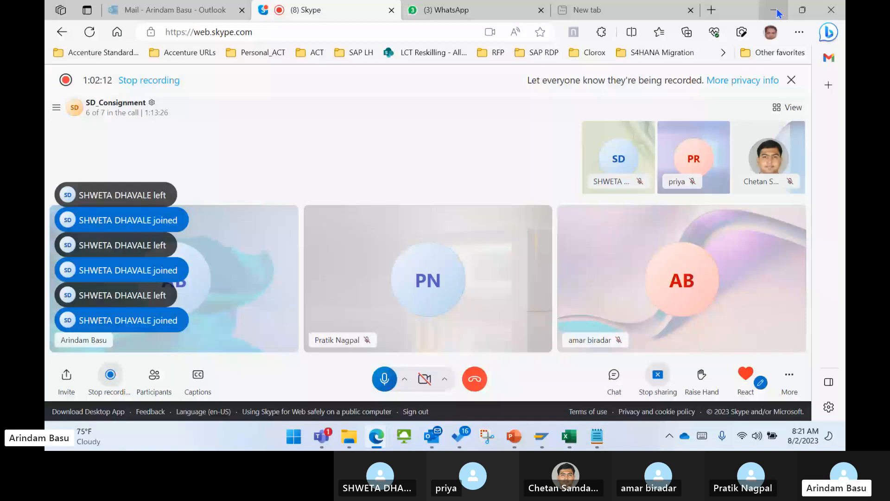
left_click(570, 436)
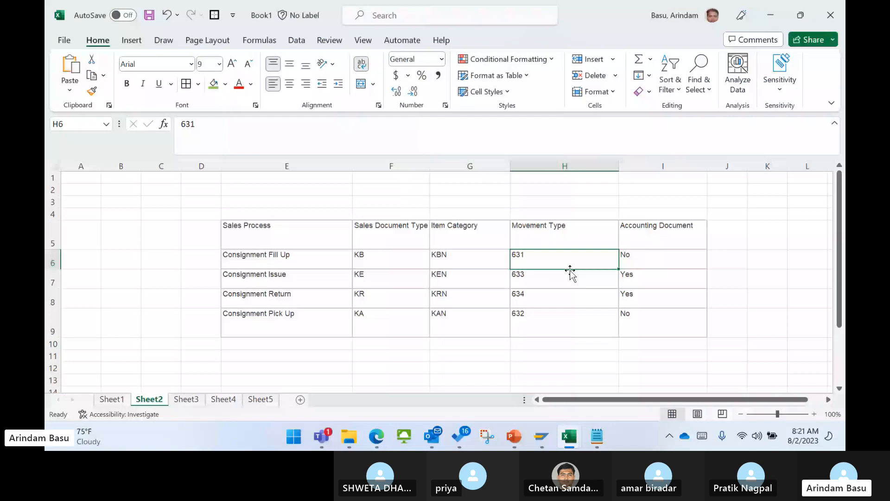
- Go through the Movement Type column, comparing the entries for Consignment Fill Up and Consignment Pick Up
key("Down")
key("Down")
key("Down")
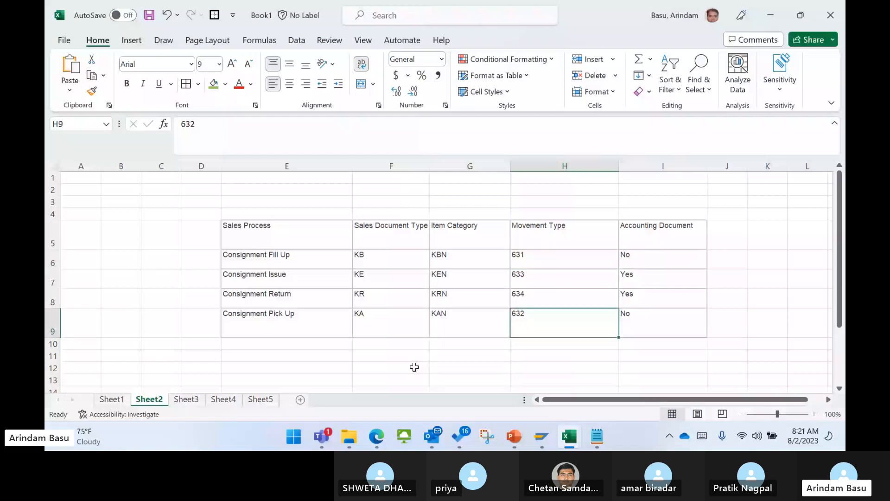
left_click(316, 263)
left_click(537, 257)
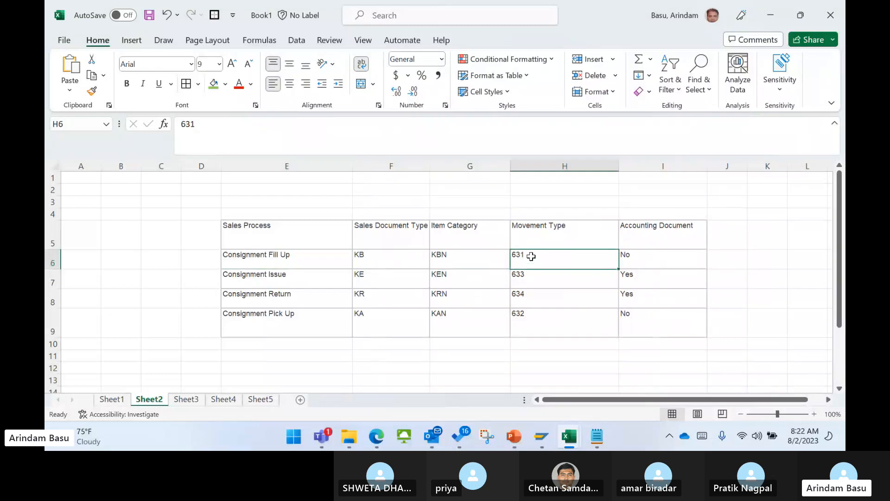
left_click(543, 313)
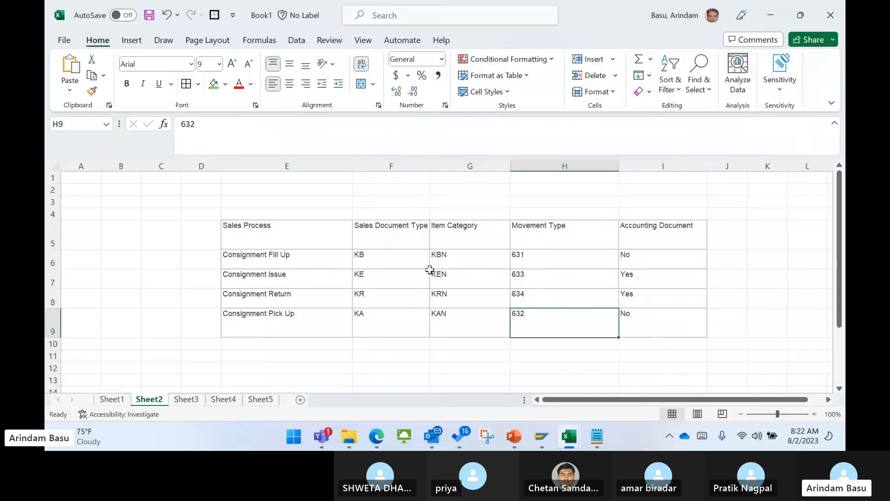
left_click(547, 263)
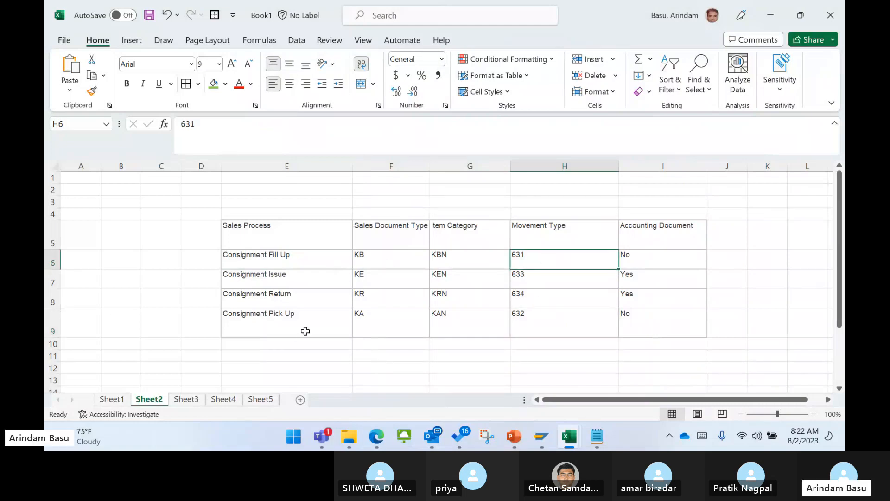
- Compare the movement types of Consignment Fill Up and Pick Up, and fill the Consignment Issue and Consignment Return cells with green
left_click_drag(304, 332, 542, 320)
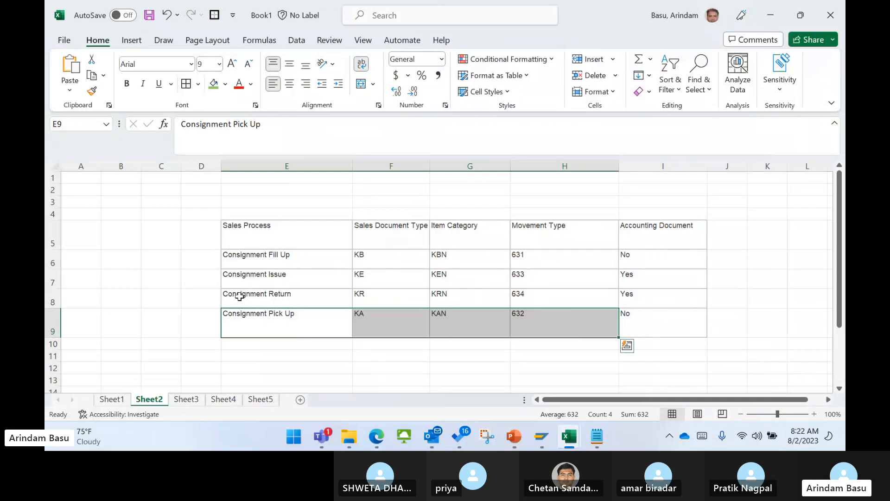
left_click_drag(294, 275, 289, 299)
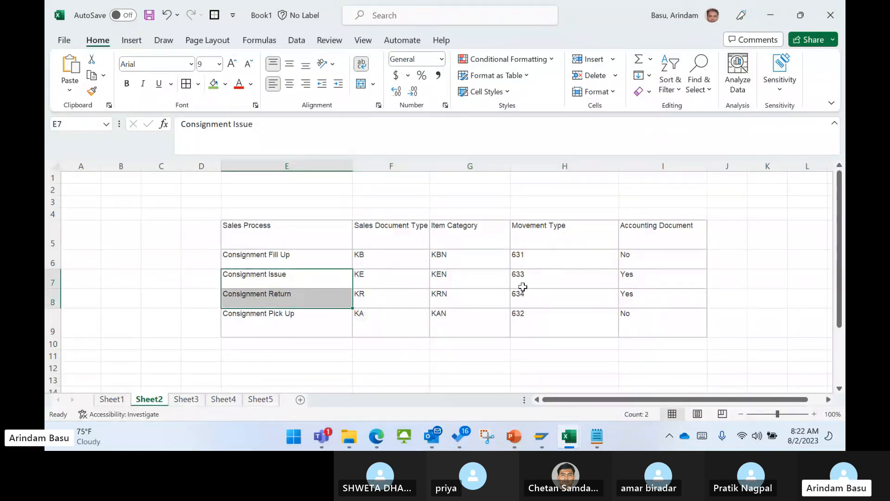
left_click(524, 254)
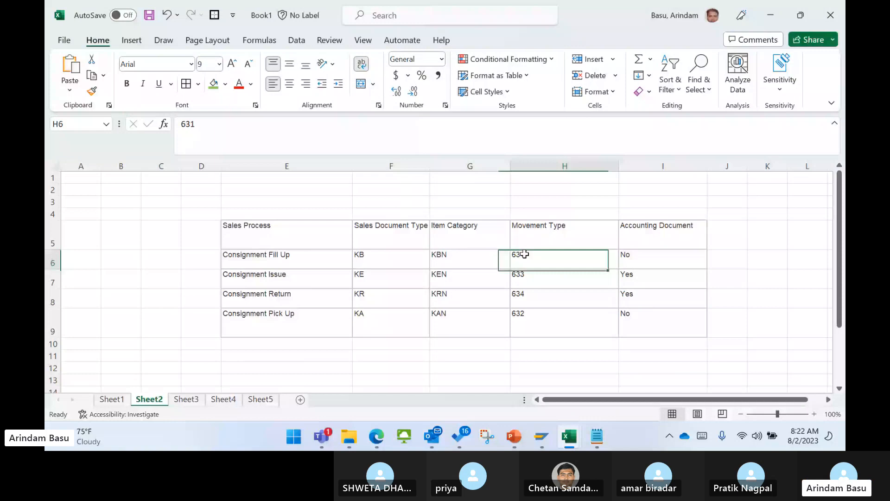
left_click(522, 311)
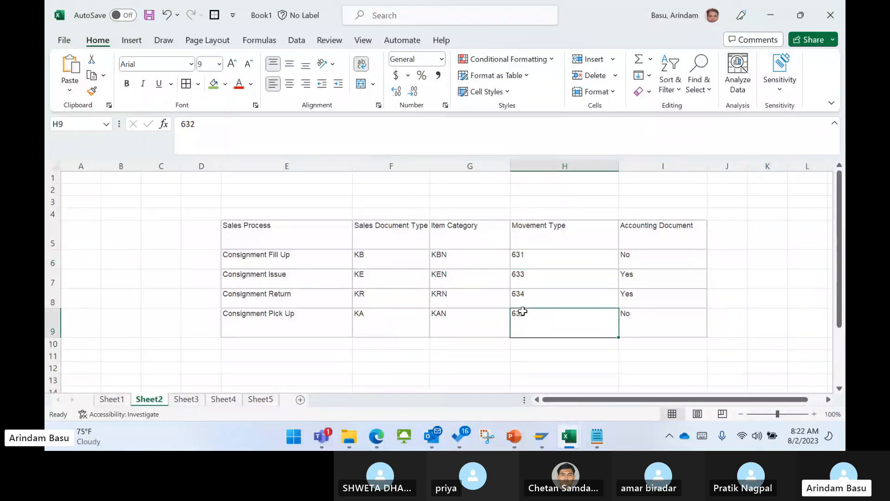
left_click(194, 261)
left_click_drag(284, 274, 284, 293)
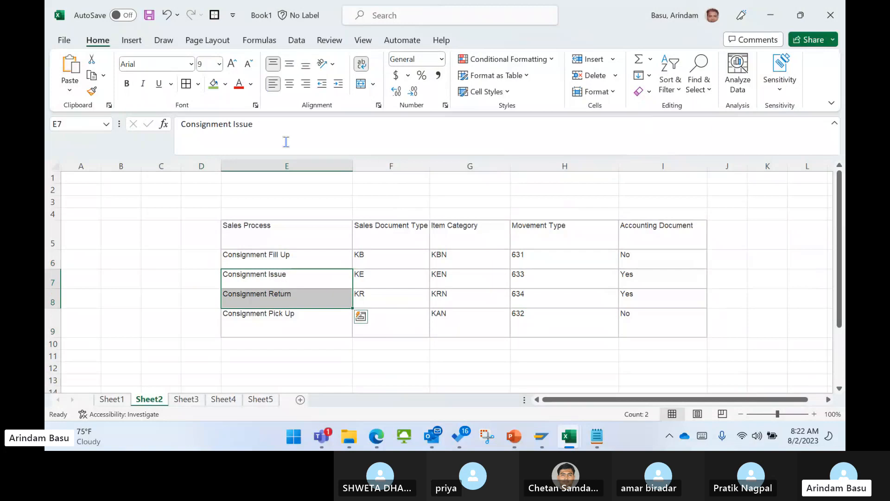
left_click(213, 85)
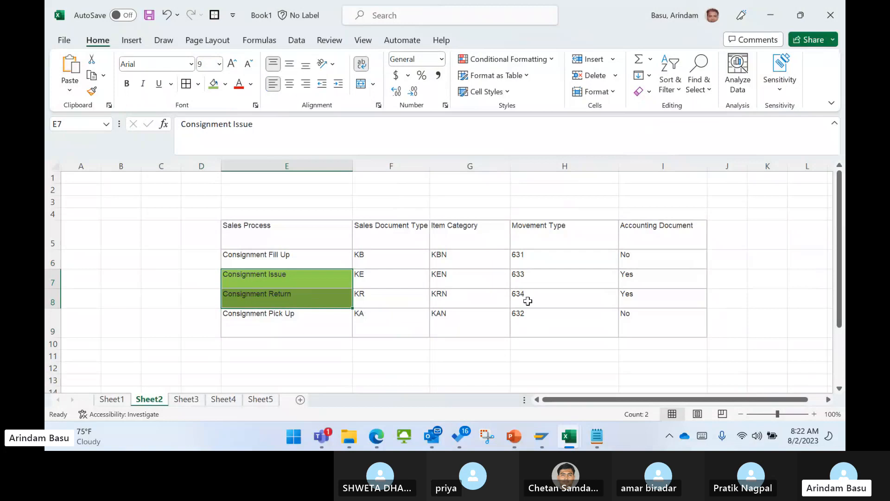
- Review the Movement Type column for all four consignment processes, along with the item category of Consignment Pick Up
left_click(528, 261)
left_click(541, 330)
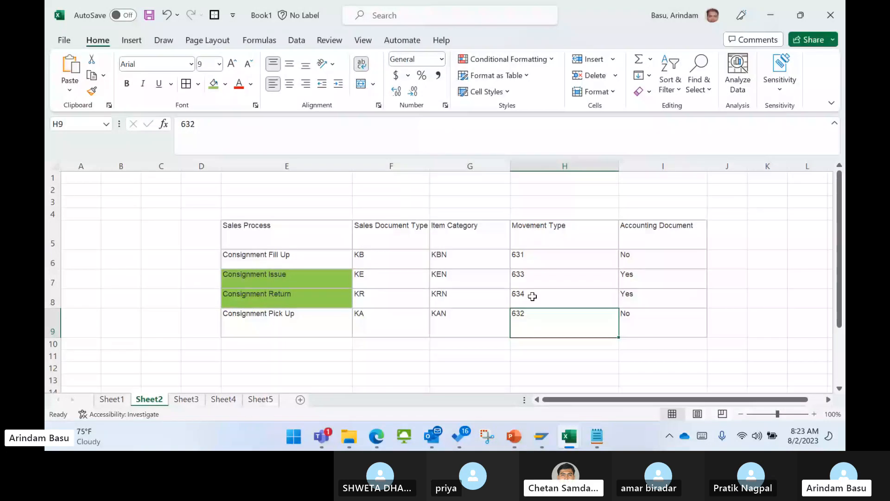
left_click_drag(533, 258, 541, 313)
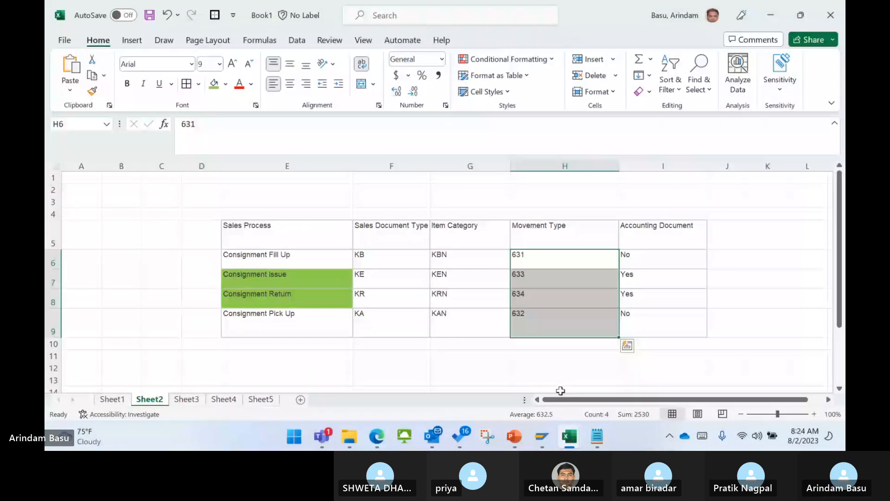
left_click(328, 330)
left_click(611, 327)
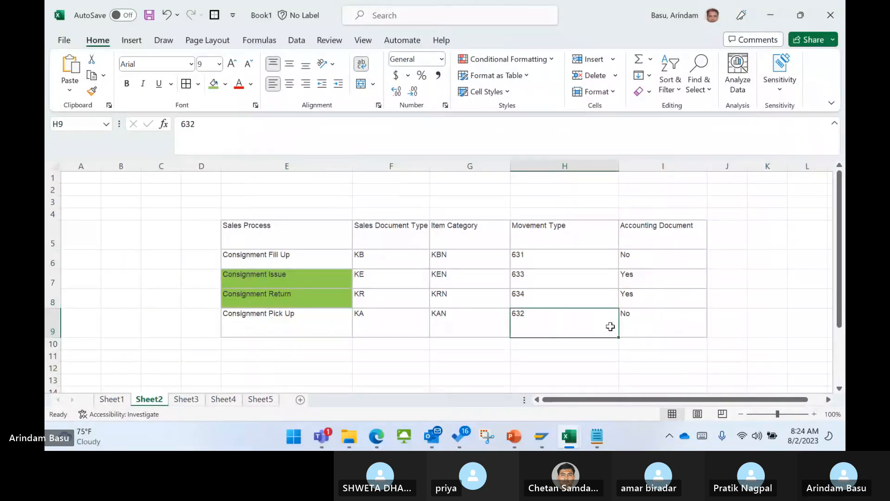
left_click(506, 315)
left_click(554, 304)
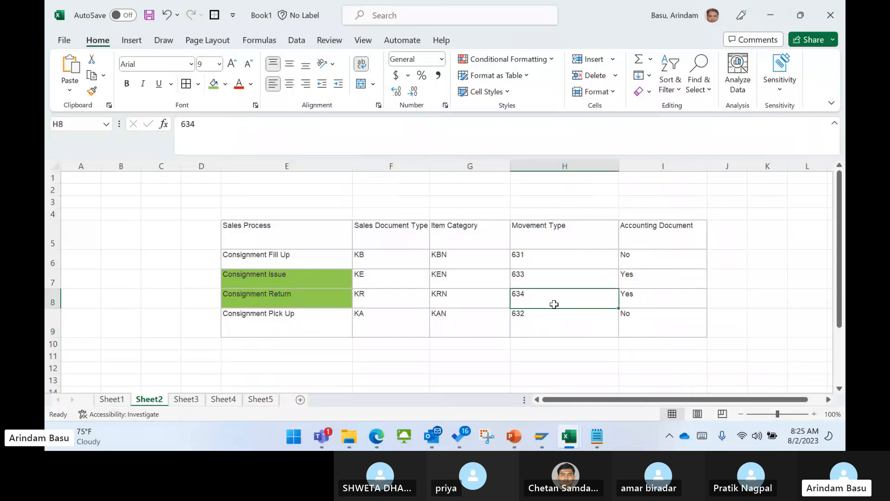
left_click(463, 330)
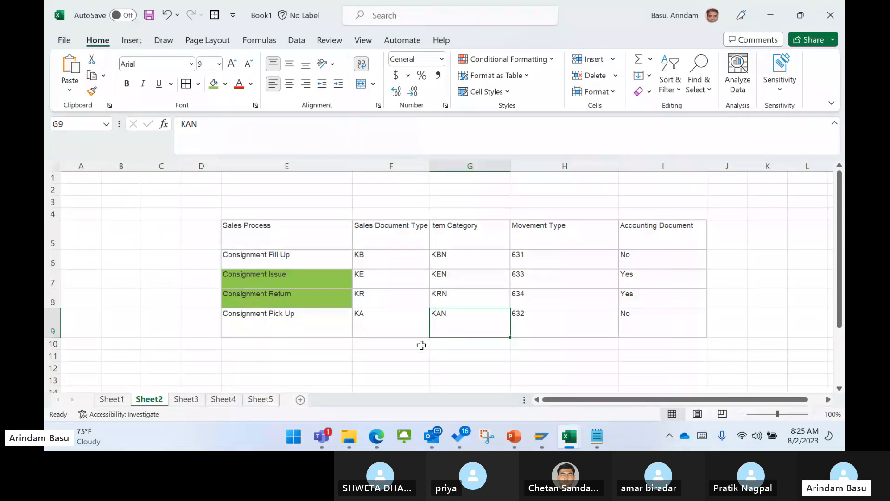
- Look through the other sheets, go to Sheet3 and clear the Consigment entry in cell H3
left_click(260, 399)
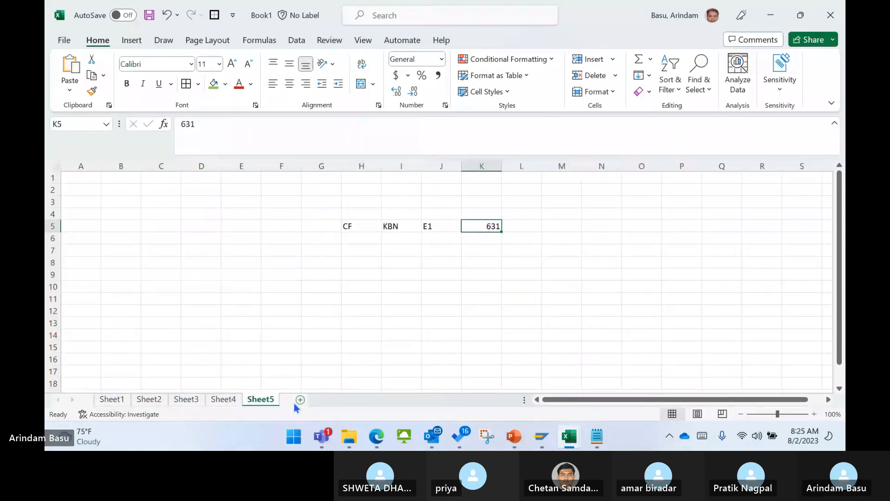
left_click(316, 301)
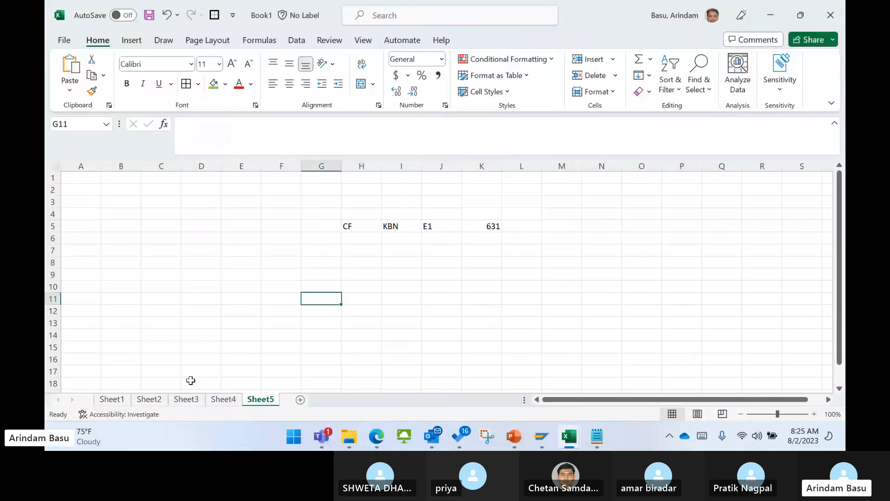
left_click(113, 400)
left_click(149, 400)
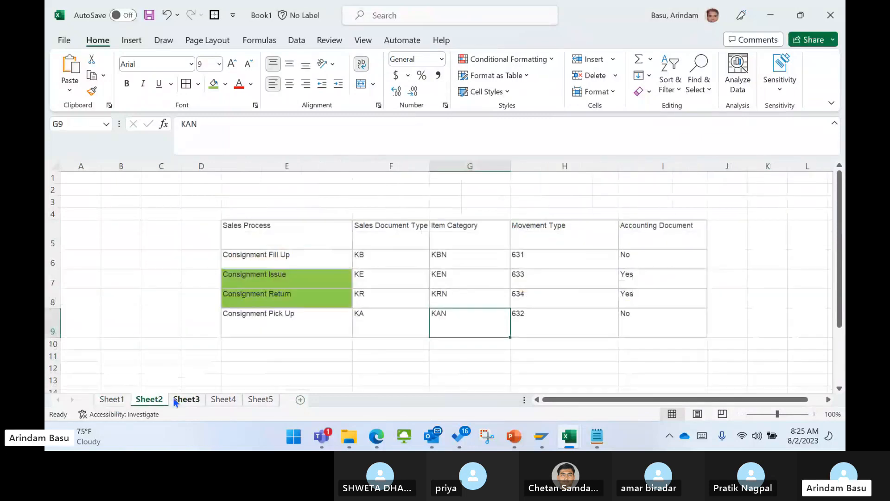
left_click(186, 399)
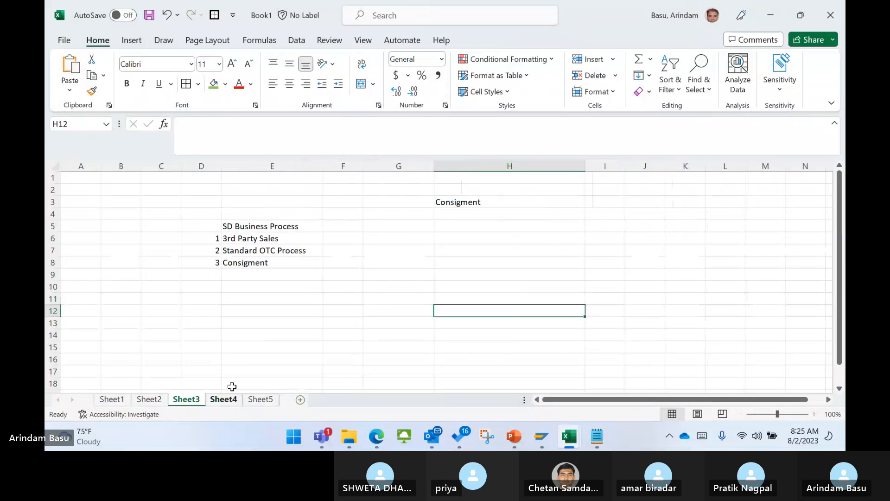
left_click(460, 241)
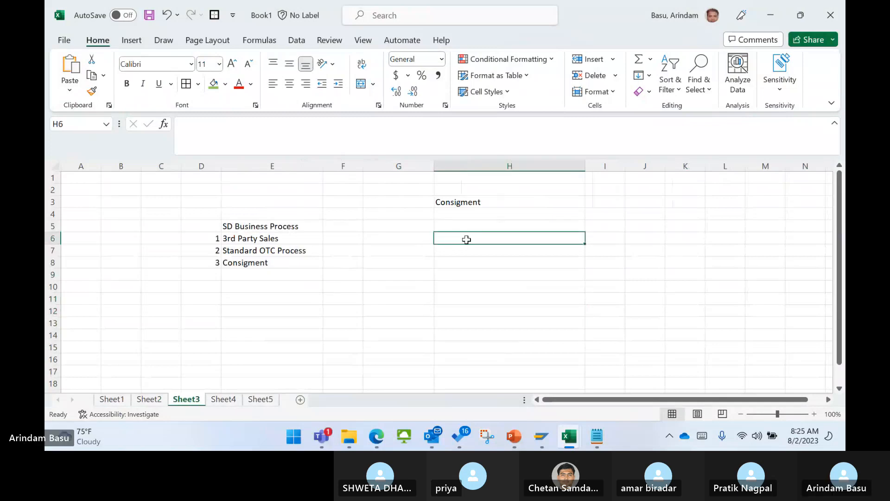
key("Up")
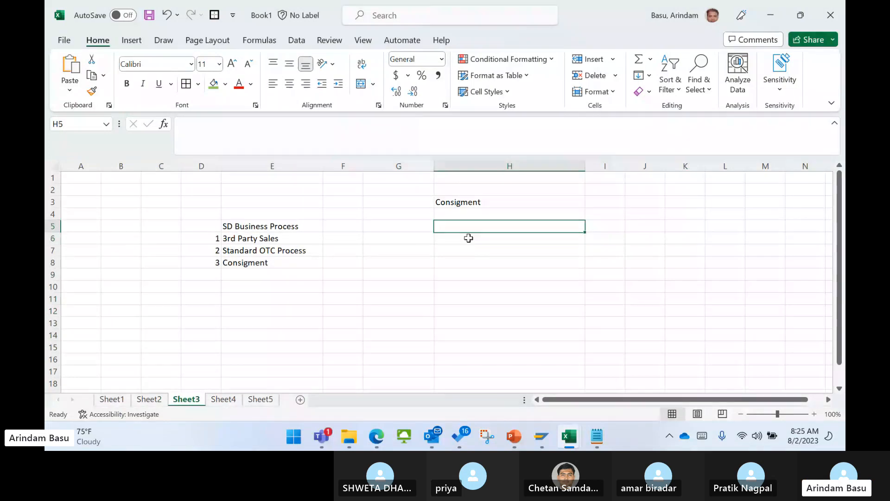
key("Up")
key("Up")
key("Delete")
- Enter Inventory A/C in cell H5 and COGS A/C in cell H6
key("Down")
key("Down")
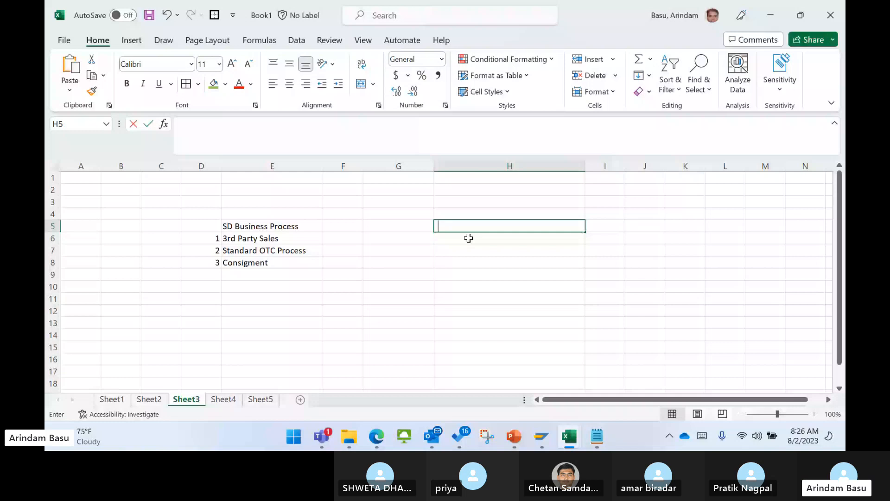
type("Inventory")
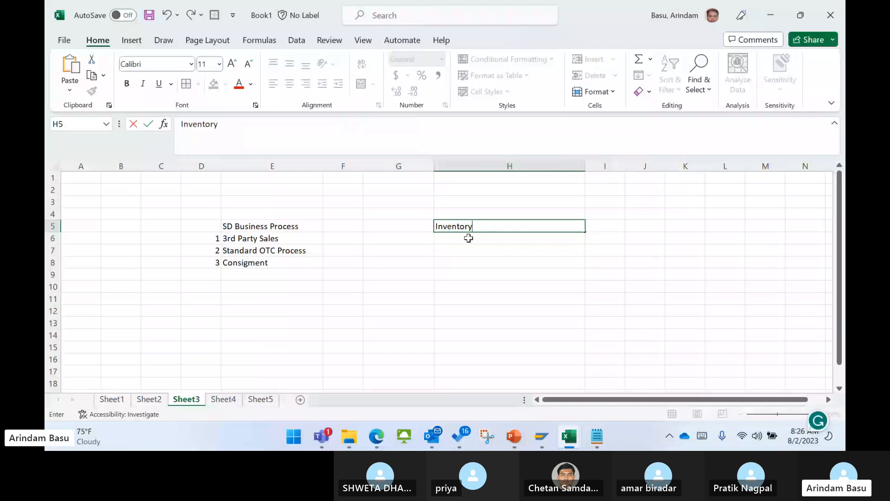
type(" A/C")
key("Return")
type("CO")
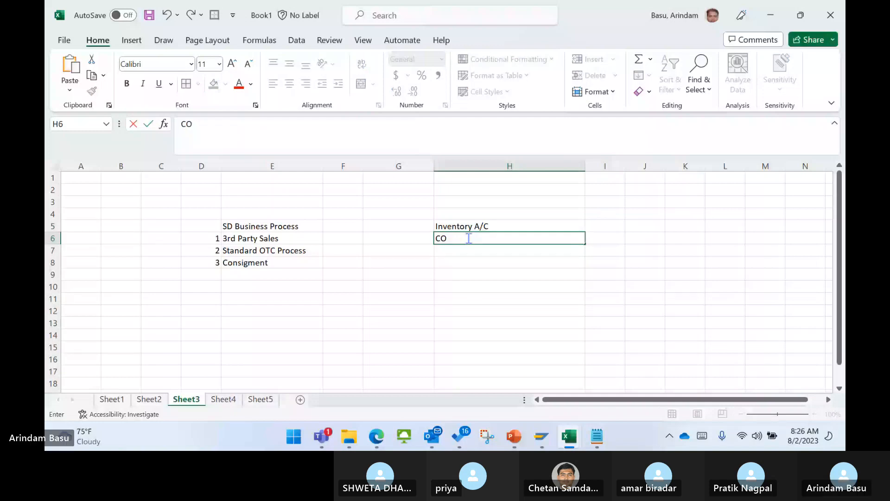
type("GS A/C")
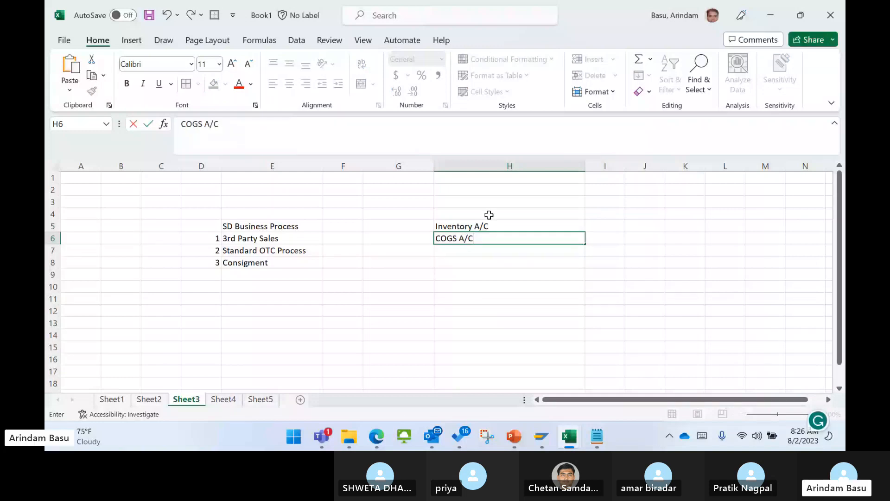
- Add the headings Standard Sales in cell H4 and Consigment in cell I4
left_click(489, 215)
type("Sta")
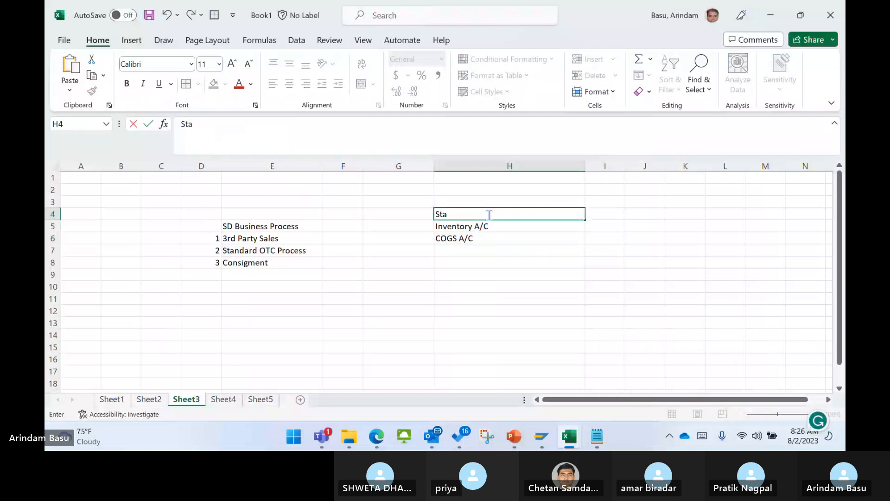
type("ndard")
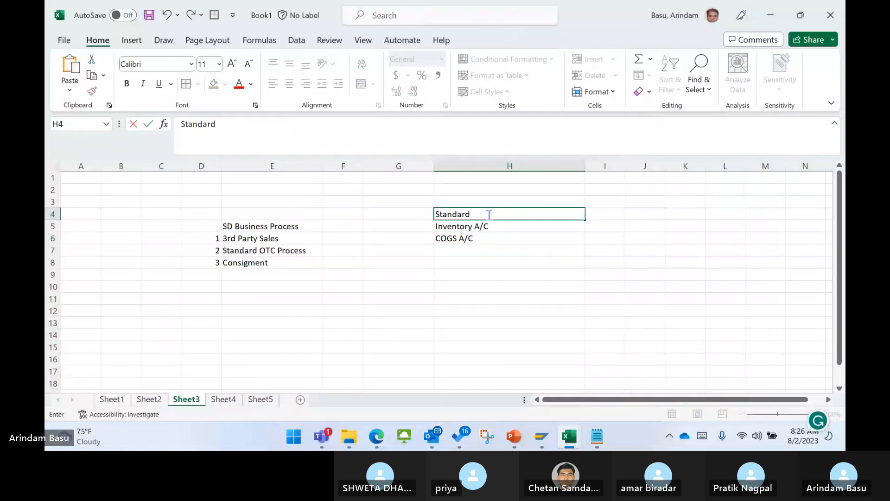
type(" Sales")
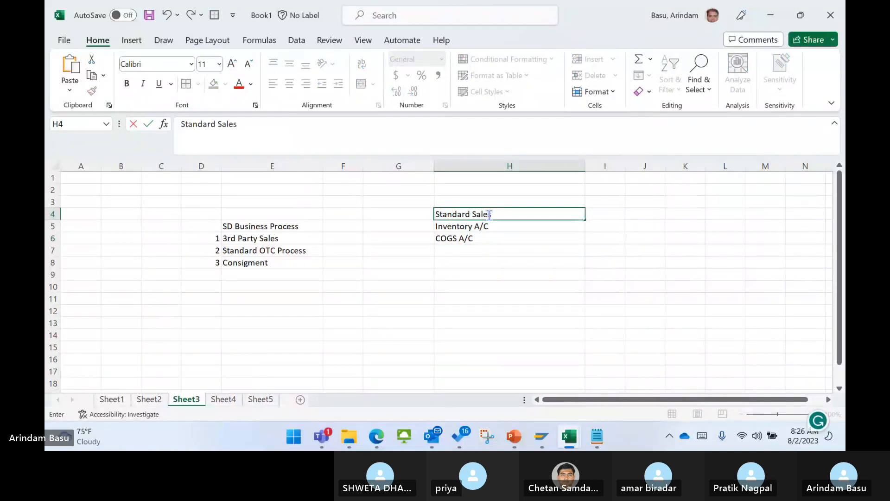
left_click(471, 276)
left_click(611, 213)
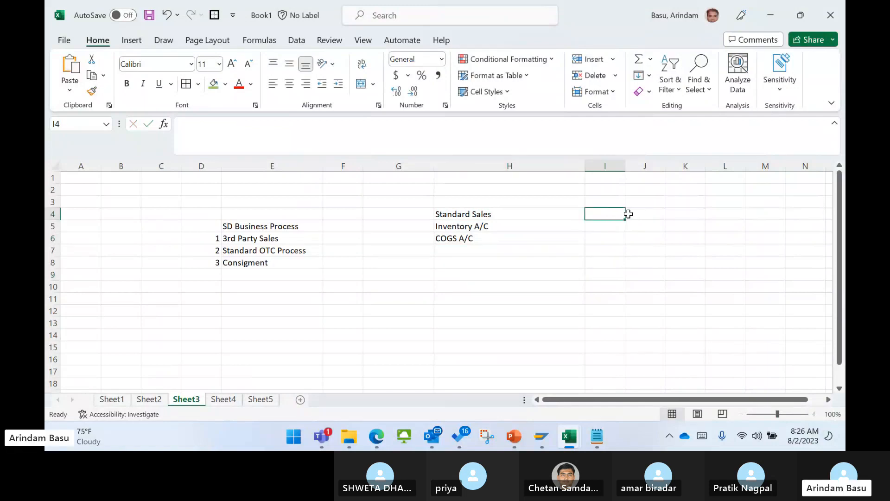
type("Con")
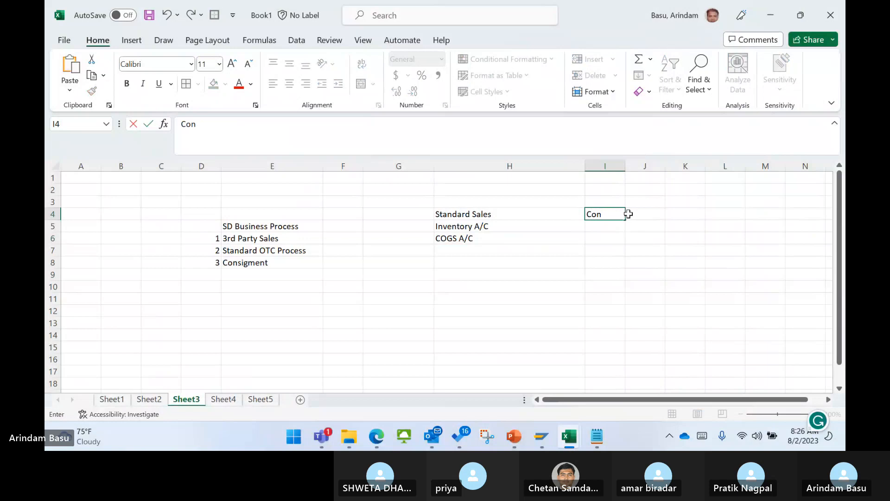
type("sigment")
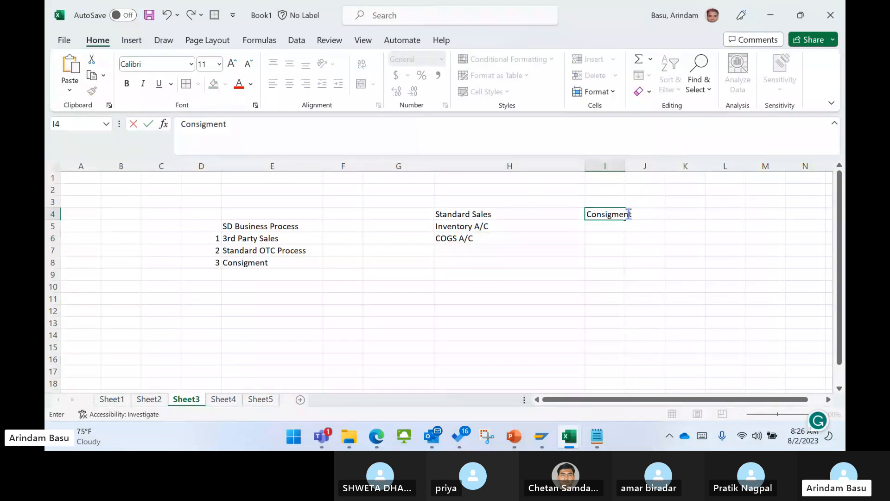
- Copy Inventory A/C from cell H5 to I5 and widen column I to fit its text
left_click(521, 229)
key("ctrl+c")
left_click(607, 225)
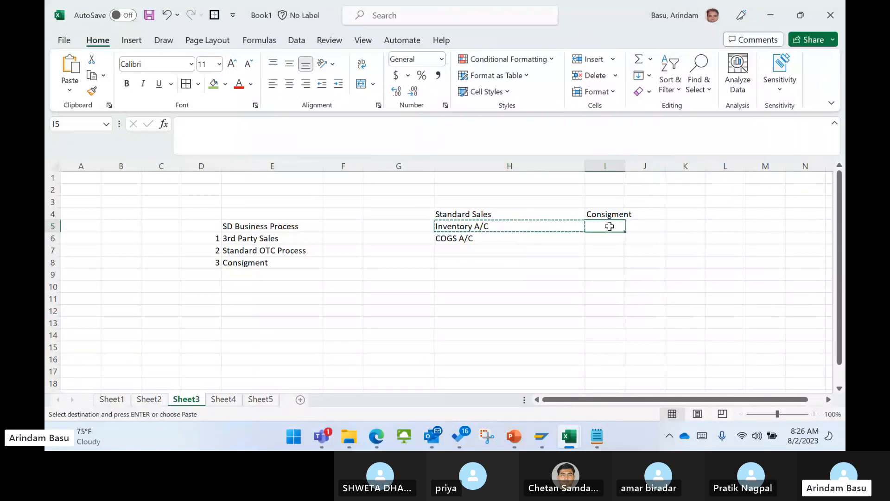
key("ctrl+v")
left_click_drag(627, 167, 662, 170)
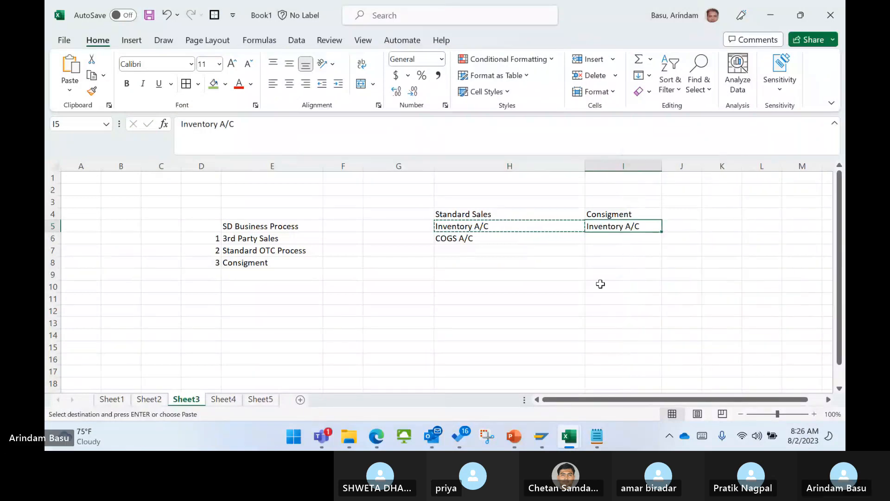
- Enter Special Stock A/C in cell I6 and compare it with the Inventory A/C and COGS A/C entries
left_click(597, 237)
type("S")
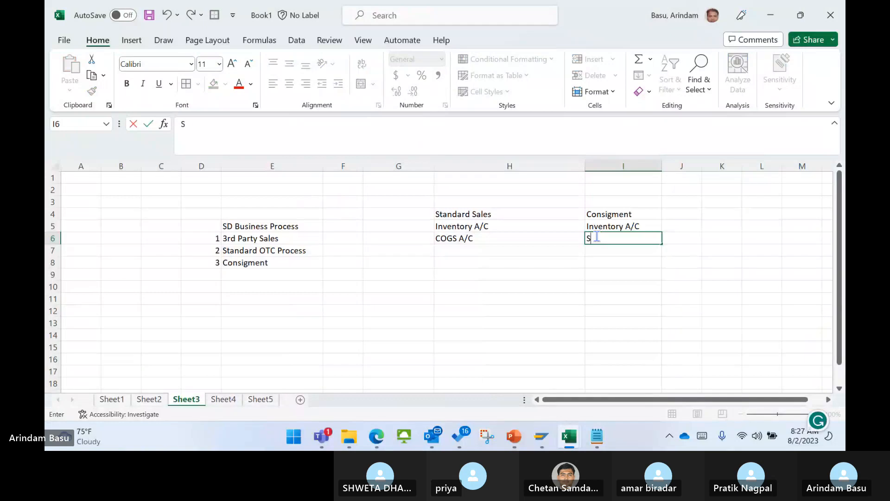
type("pecial ")
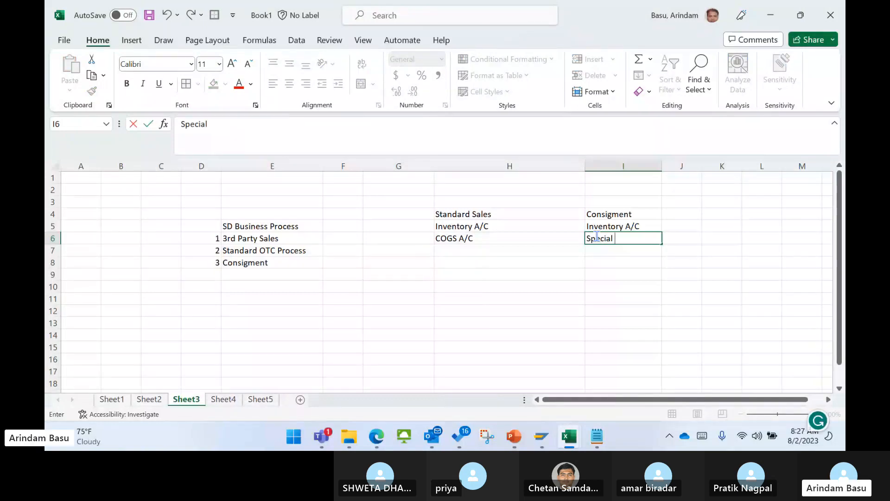
type("Stock A/C")
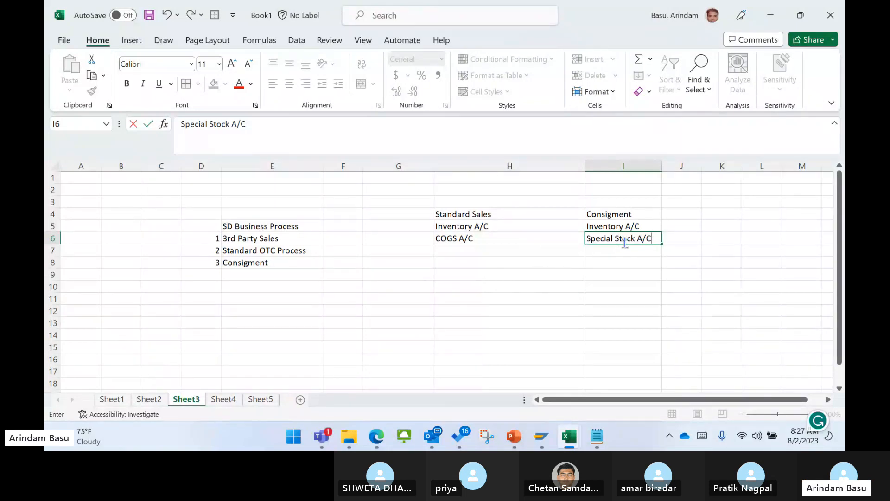
left_click(627, 223)
left_click(620, 242)
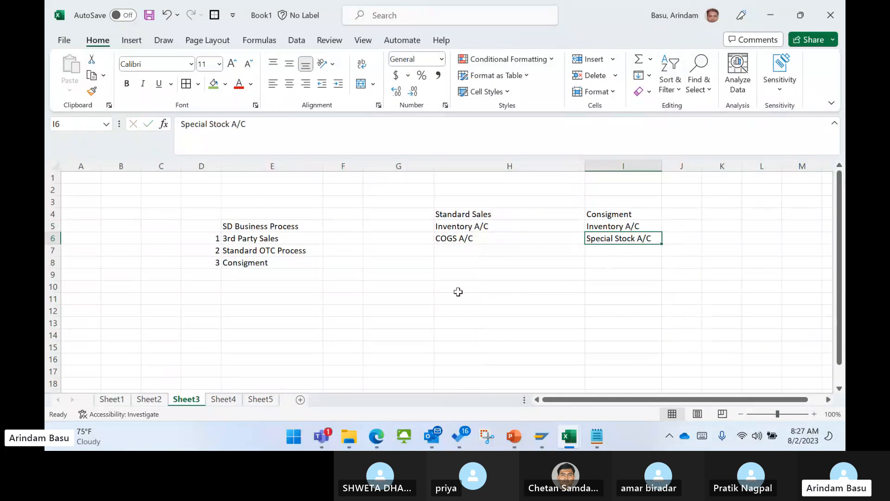
left_click(466, 240)
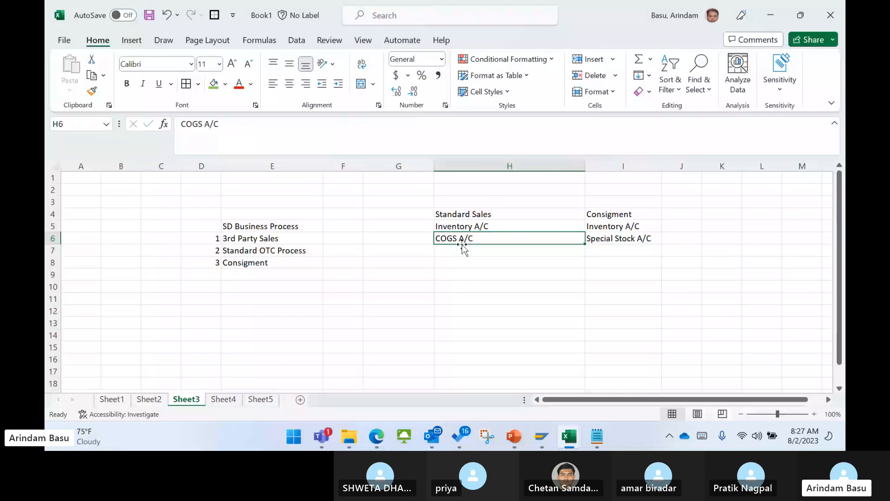
left_click(602, 238)
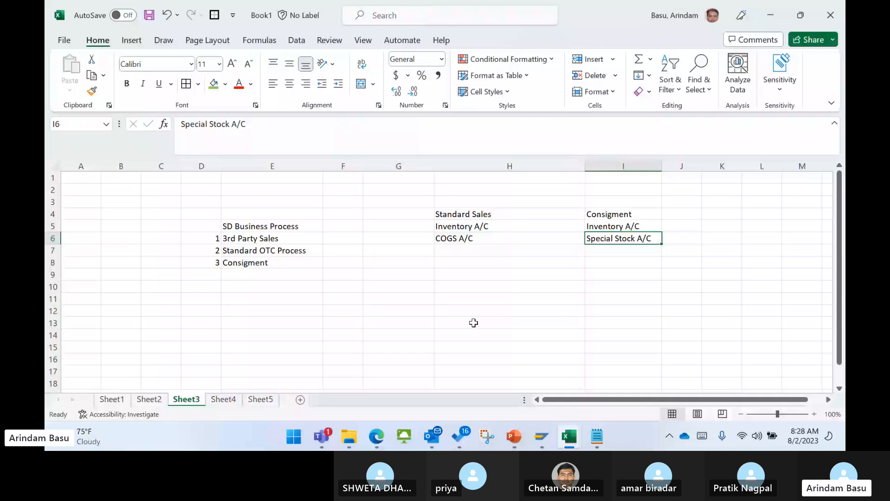
- Return to the Book1 workbook in Excel and open Sheet2 with the consignment sales process table
key("alt+Tab")
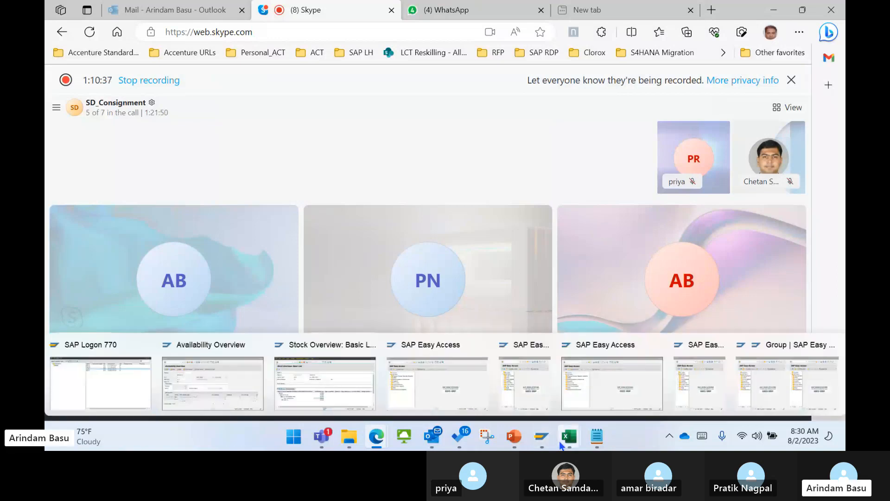
mouse_move(569, 436)
left_click(607, 372)
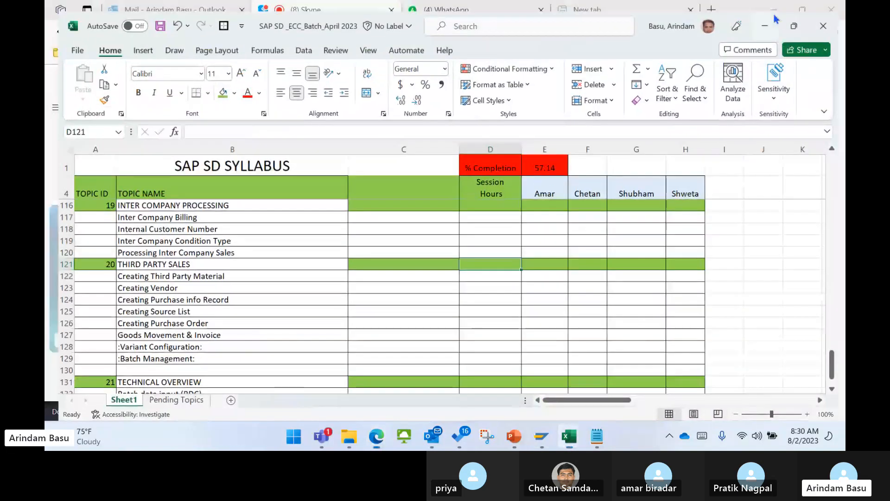
left_click(572, 428)
left_click(569, 436)
left_click(501, 376)
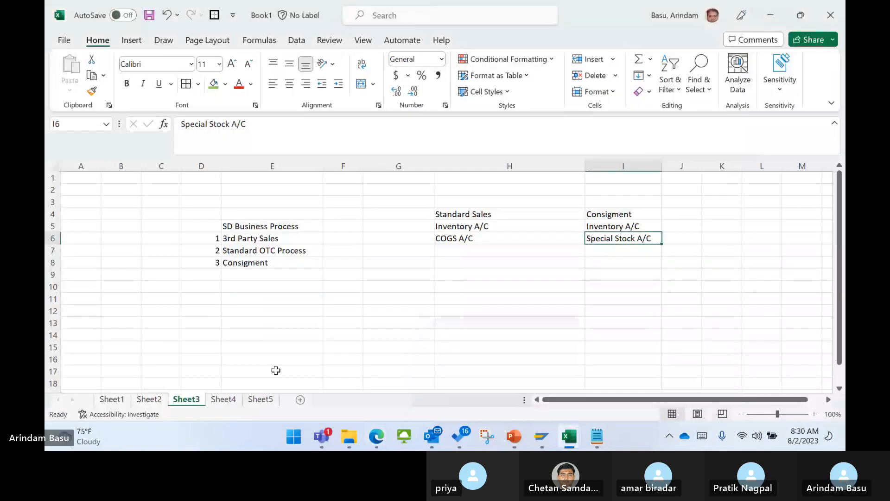
left_click(149, 400)
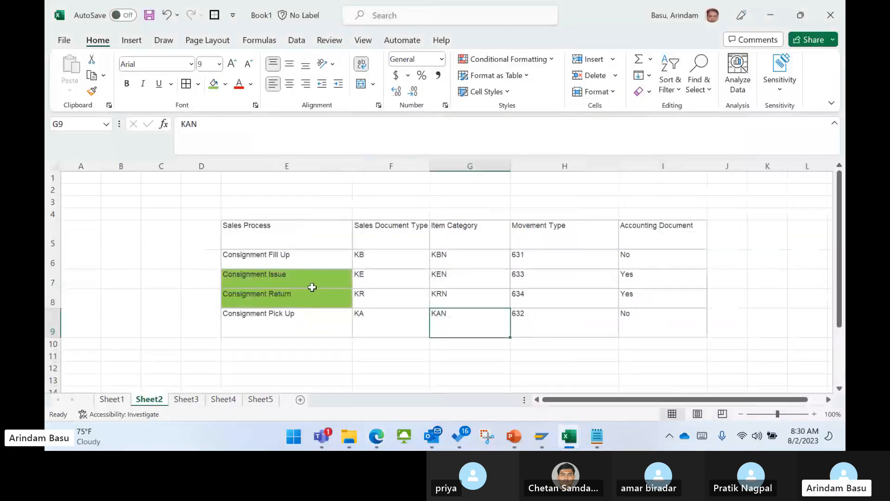
- Fill the Consignment Fill Up cell E6 and the Consignment Pick Up cell E9 with light blue
left_click(310, 260)
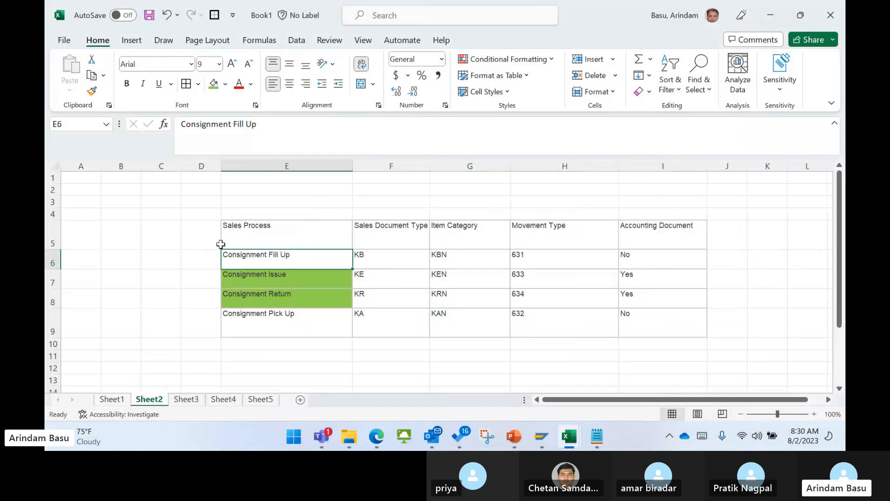
left_click(225, 84)
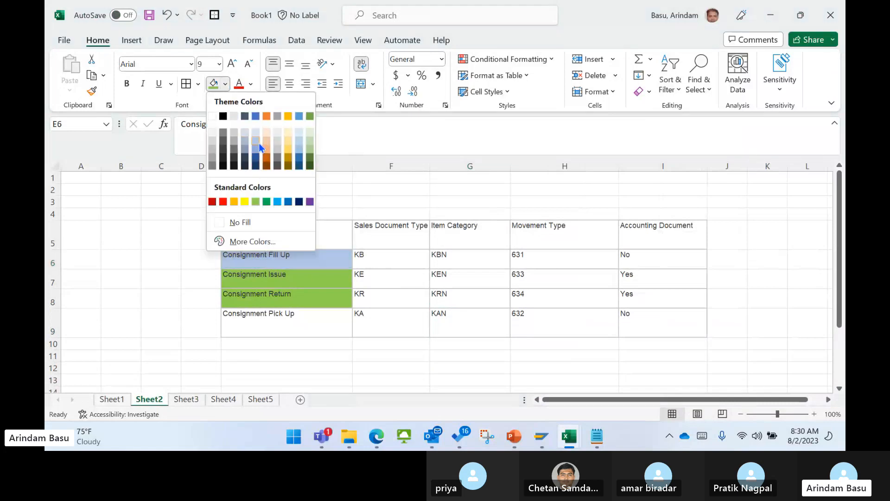
left_click(259, 143)
left_click(280, 319)
left_click(213, 84)
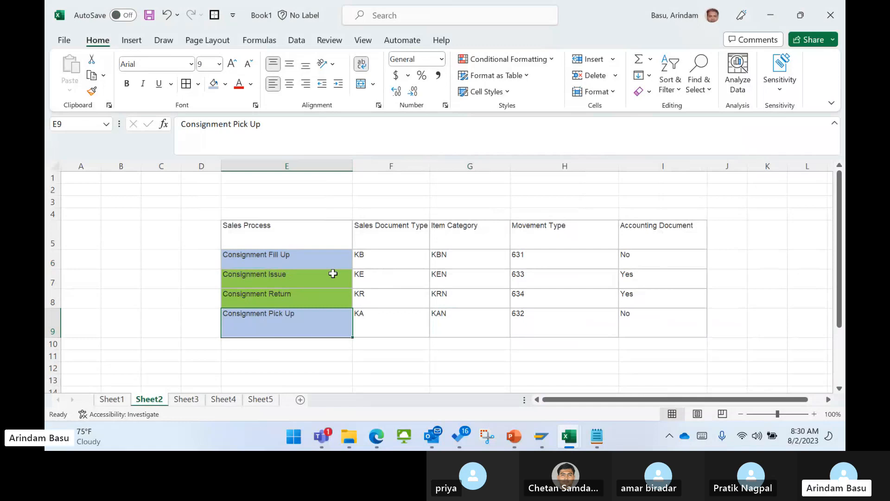
- Review the item categories, movement types and accounting document entries of the four consignment processes
left_click_drag(447, 258, 450, 320)
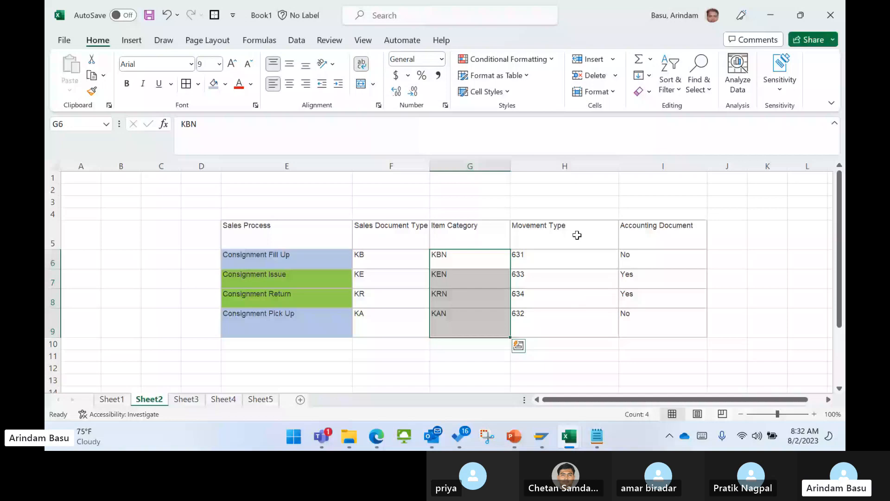
left_click(602, 282)
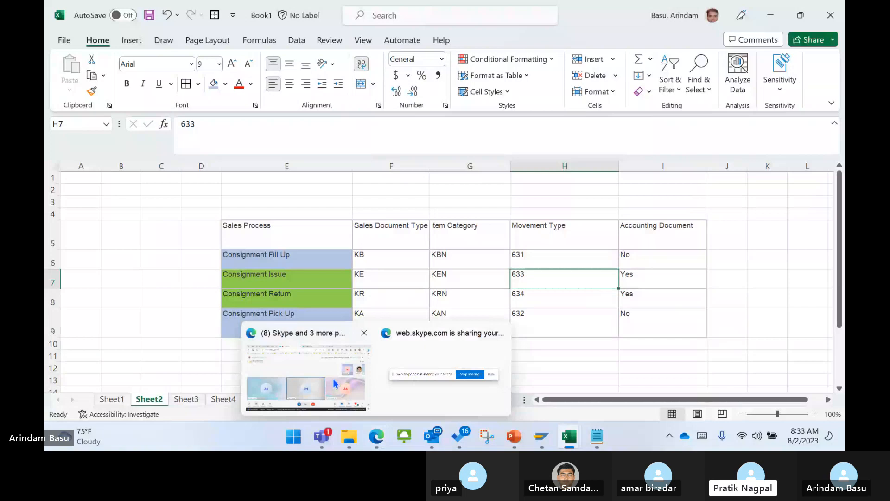
left_click(336, 384)
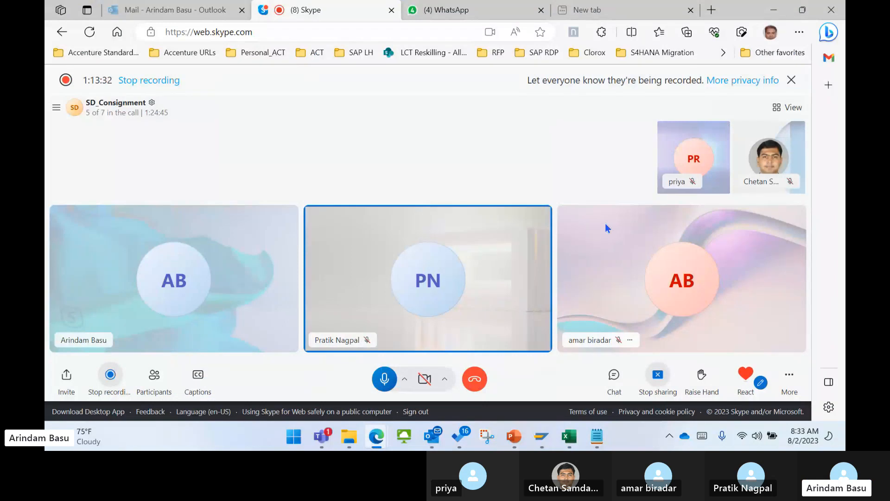
left_click(775, 11)
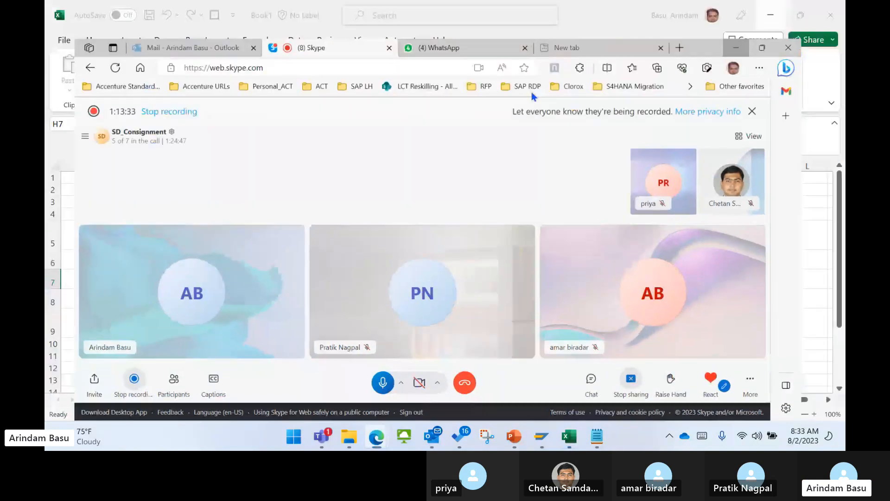
left_click(623, 256)
left_click(681, 320)
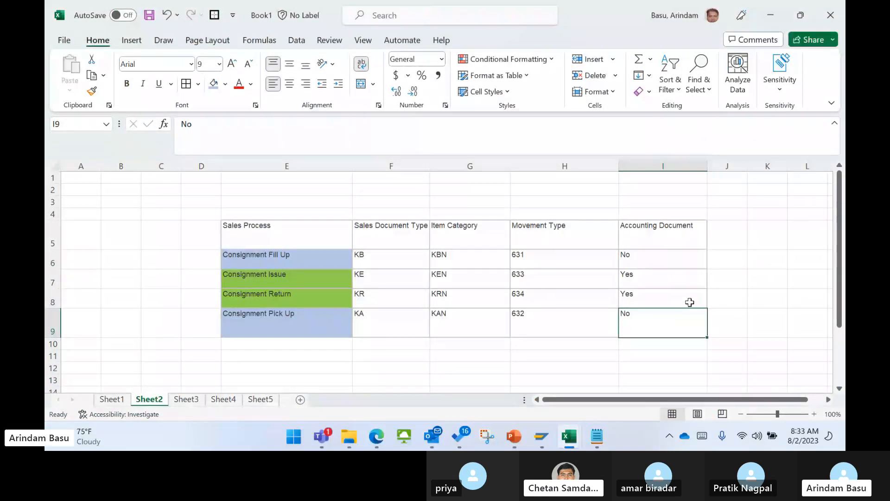
- Switch to the Skype call in the browser and bring up the options for stopping screen sharing
key("alt+Tab")
mouse_move(376, 436)
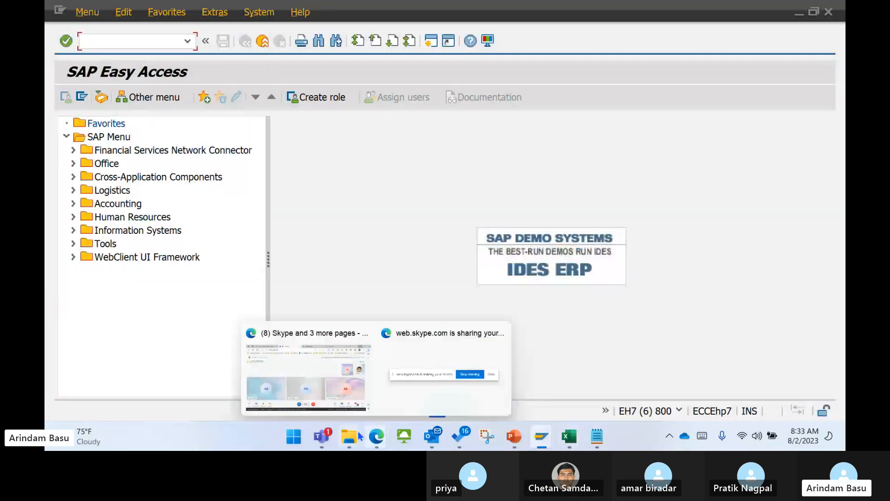
left_click(333, 382)
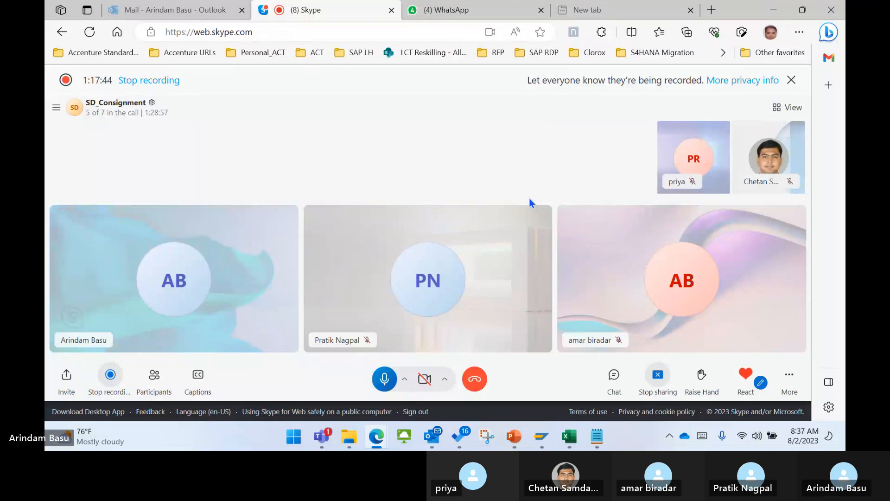
mouse_move(597, 436)
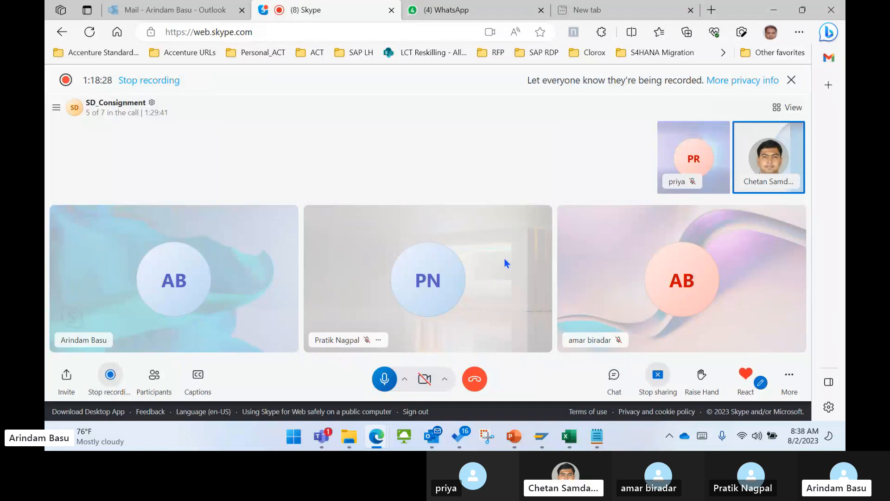
left_click(654, 376)
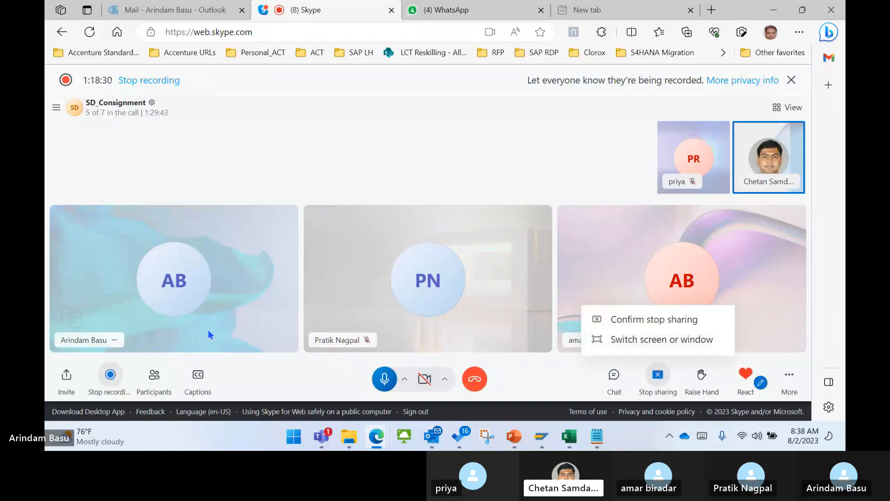